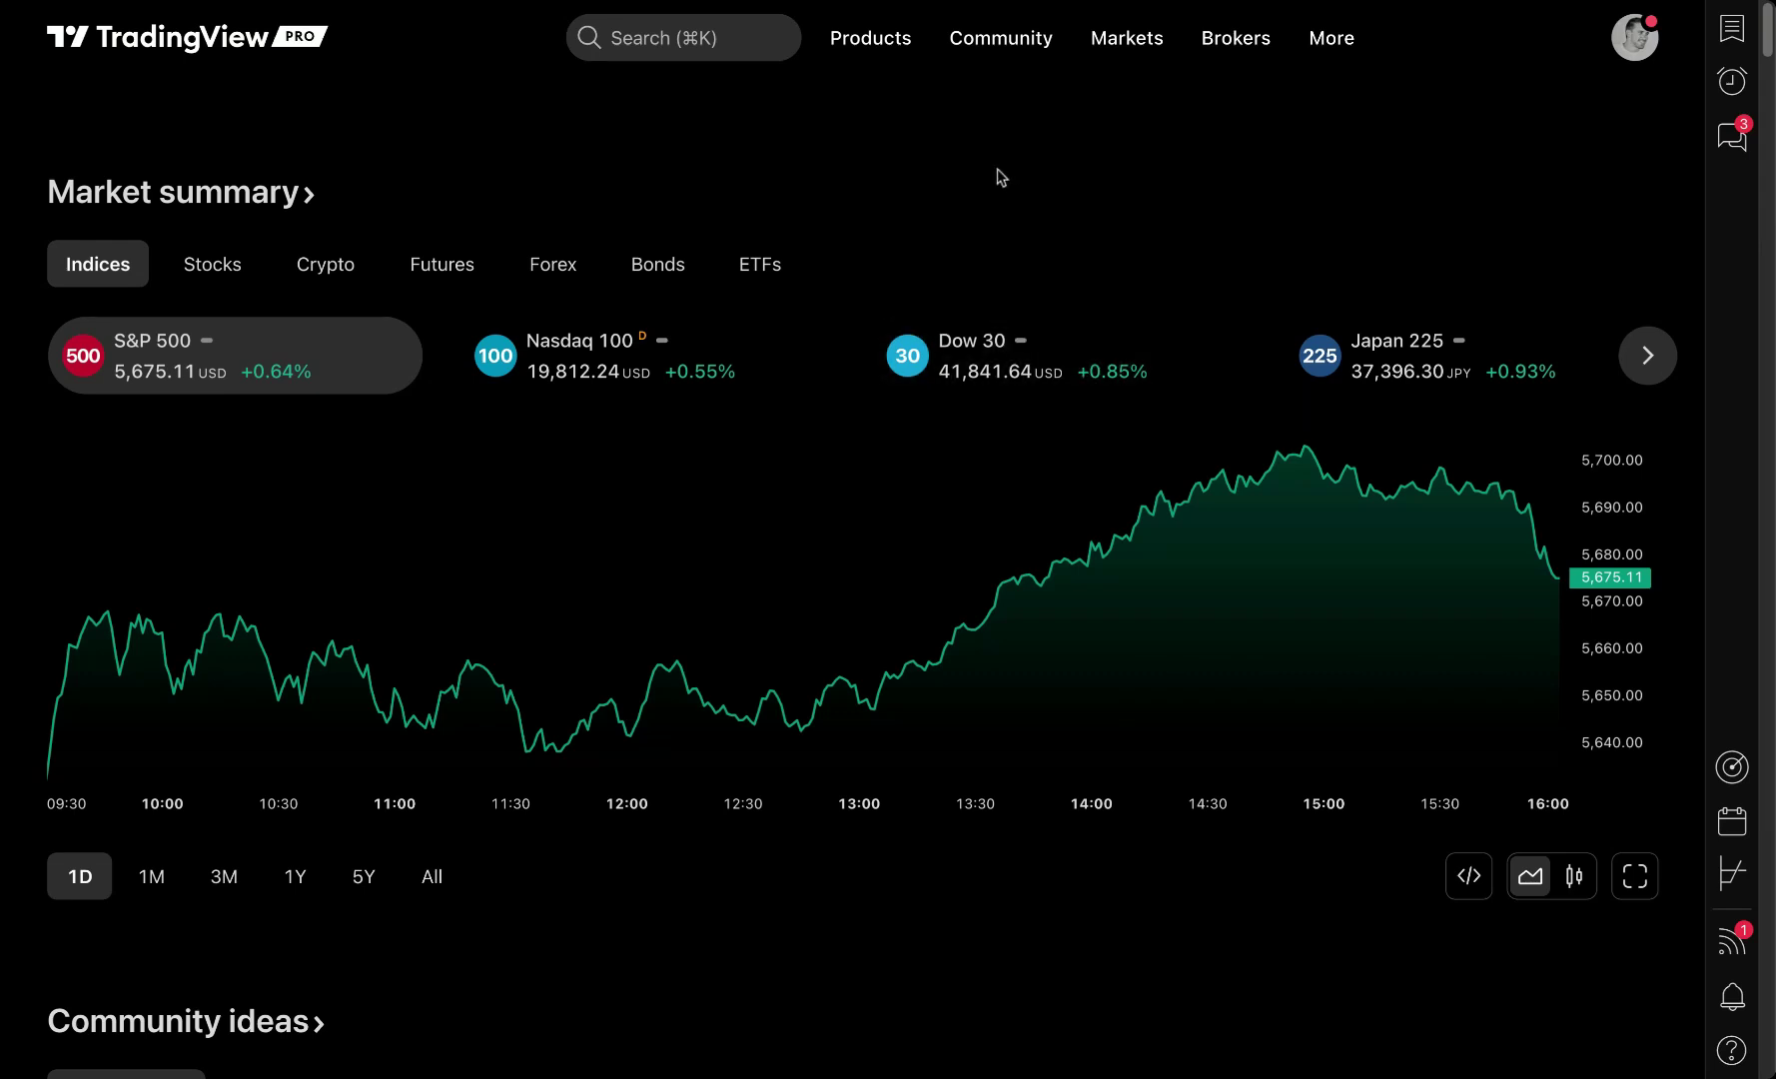
pyautogui.moveTo(889, 60)
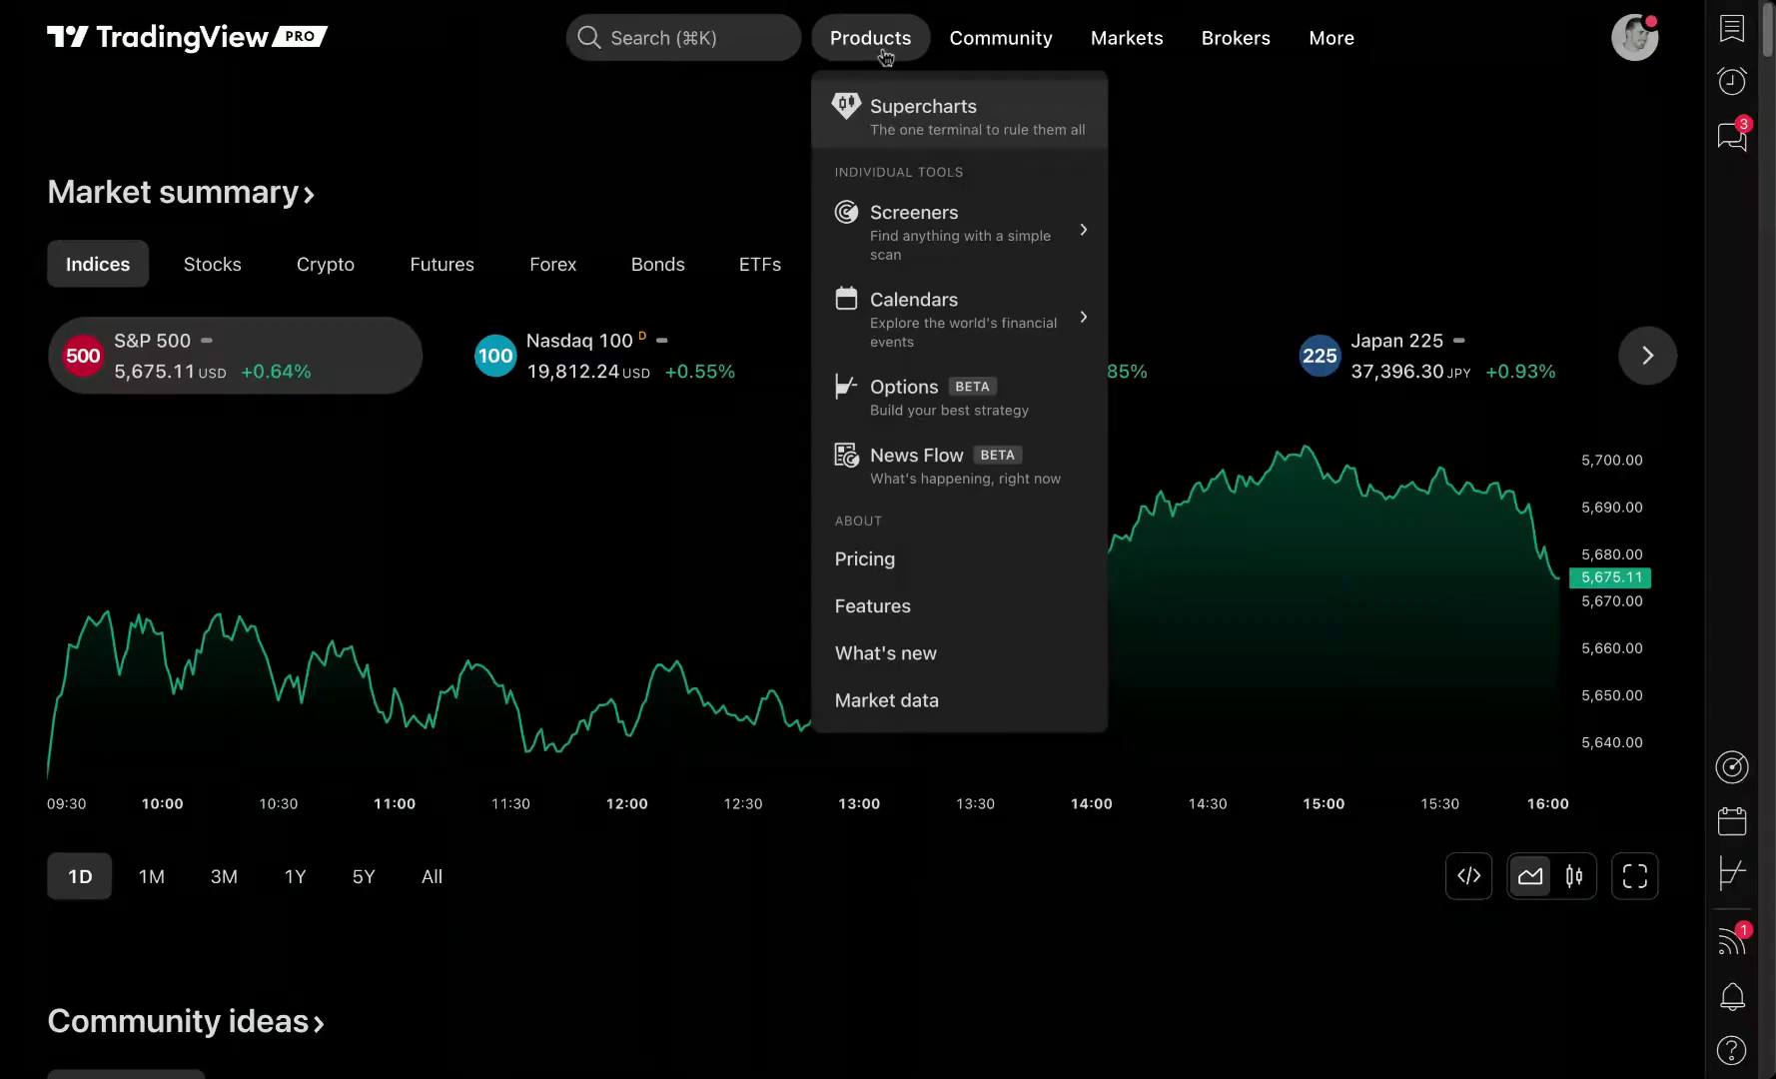
pyautogui.moveTo(882, 232)
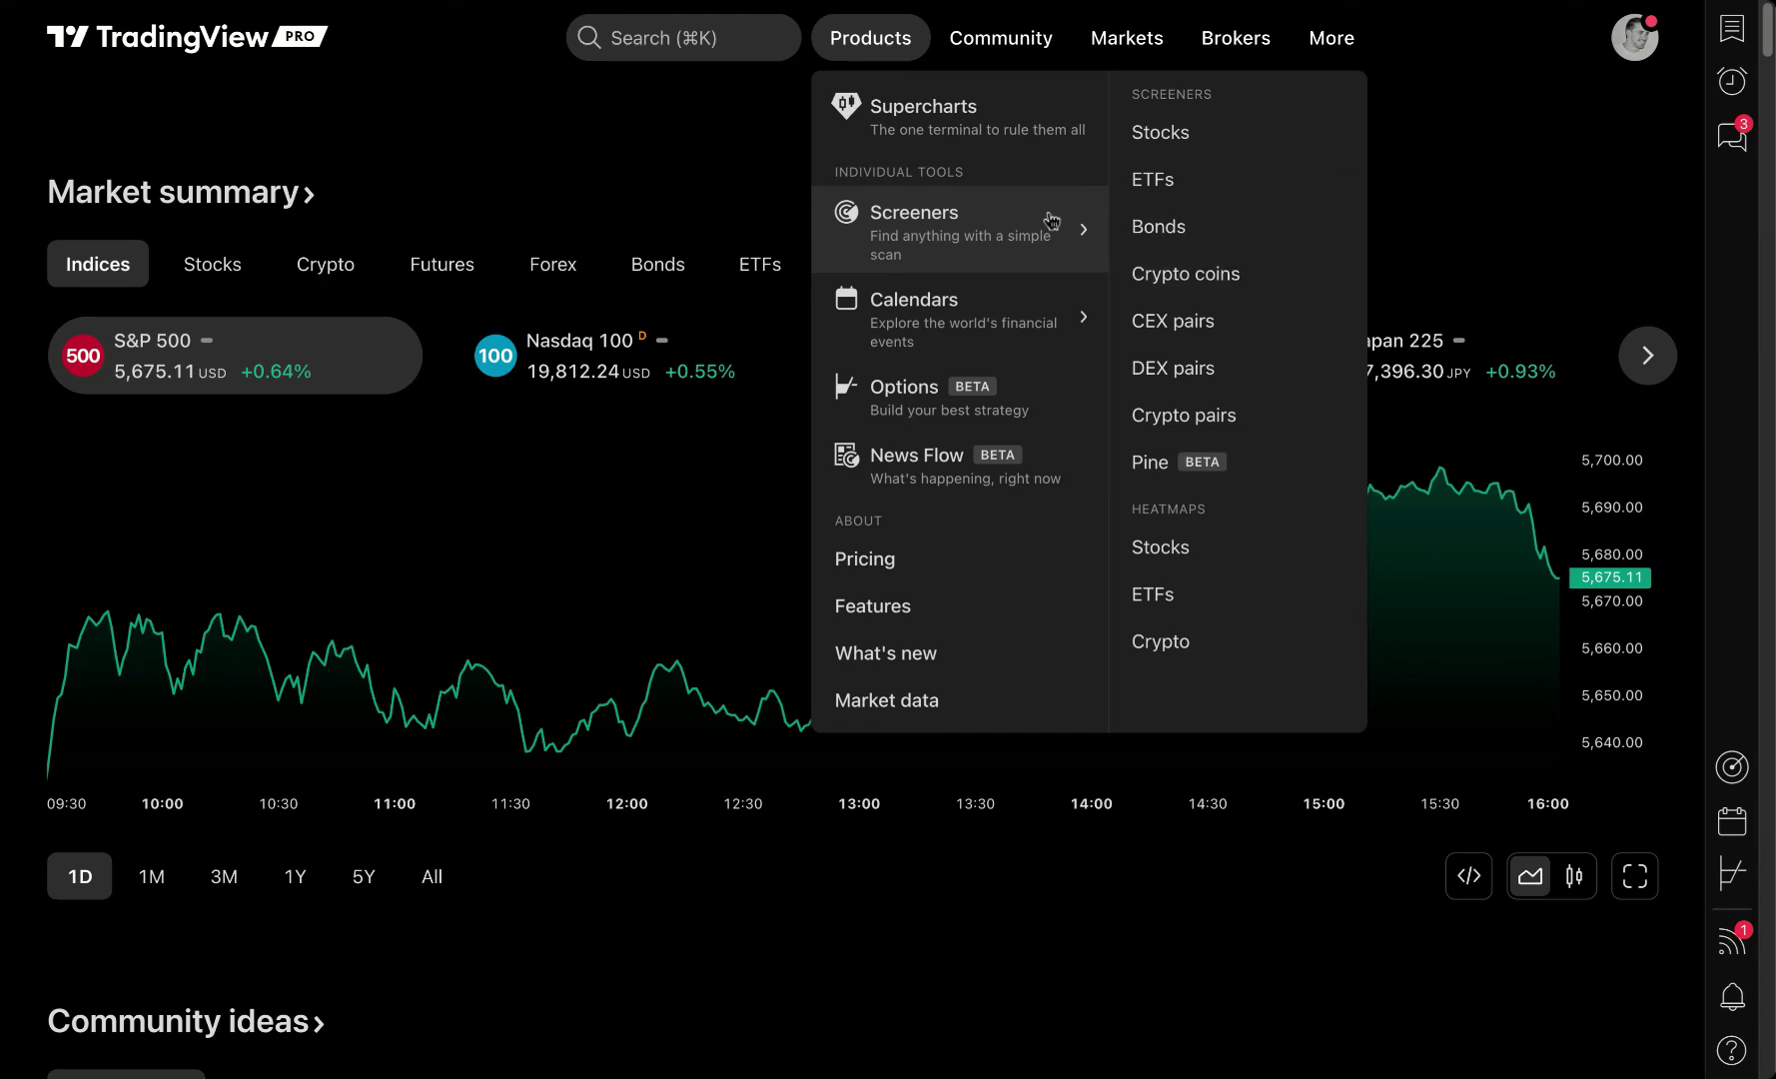
pyautogui.moveTo(824, 50)
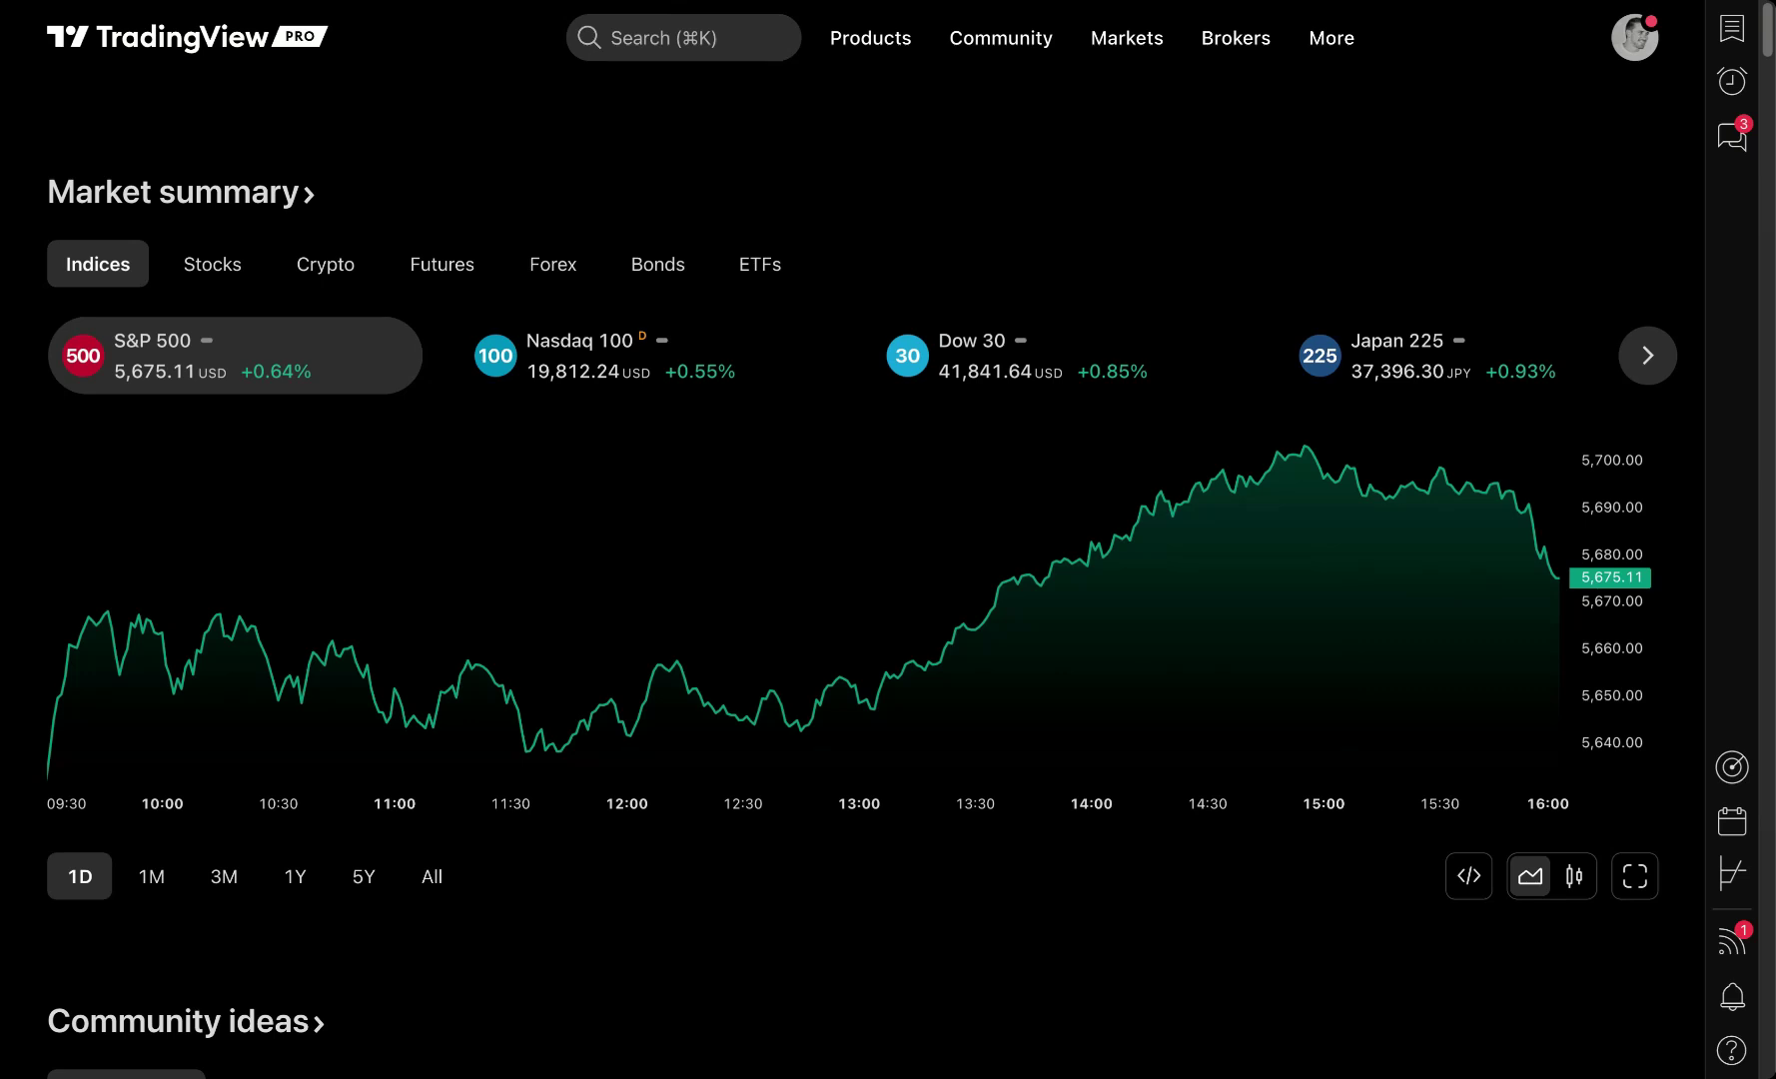
# - Preview the Demo Screen stock screener in the side panel, try different panel widths, and close it
pyautogui.click(1734, 767)
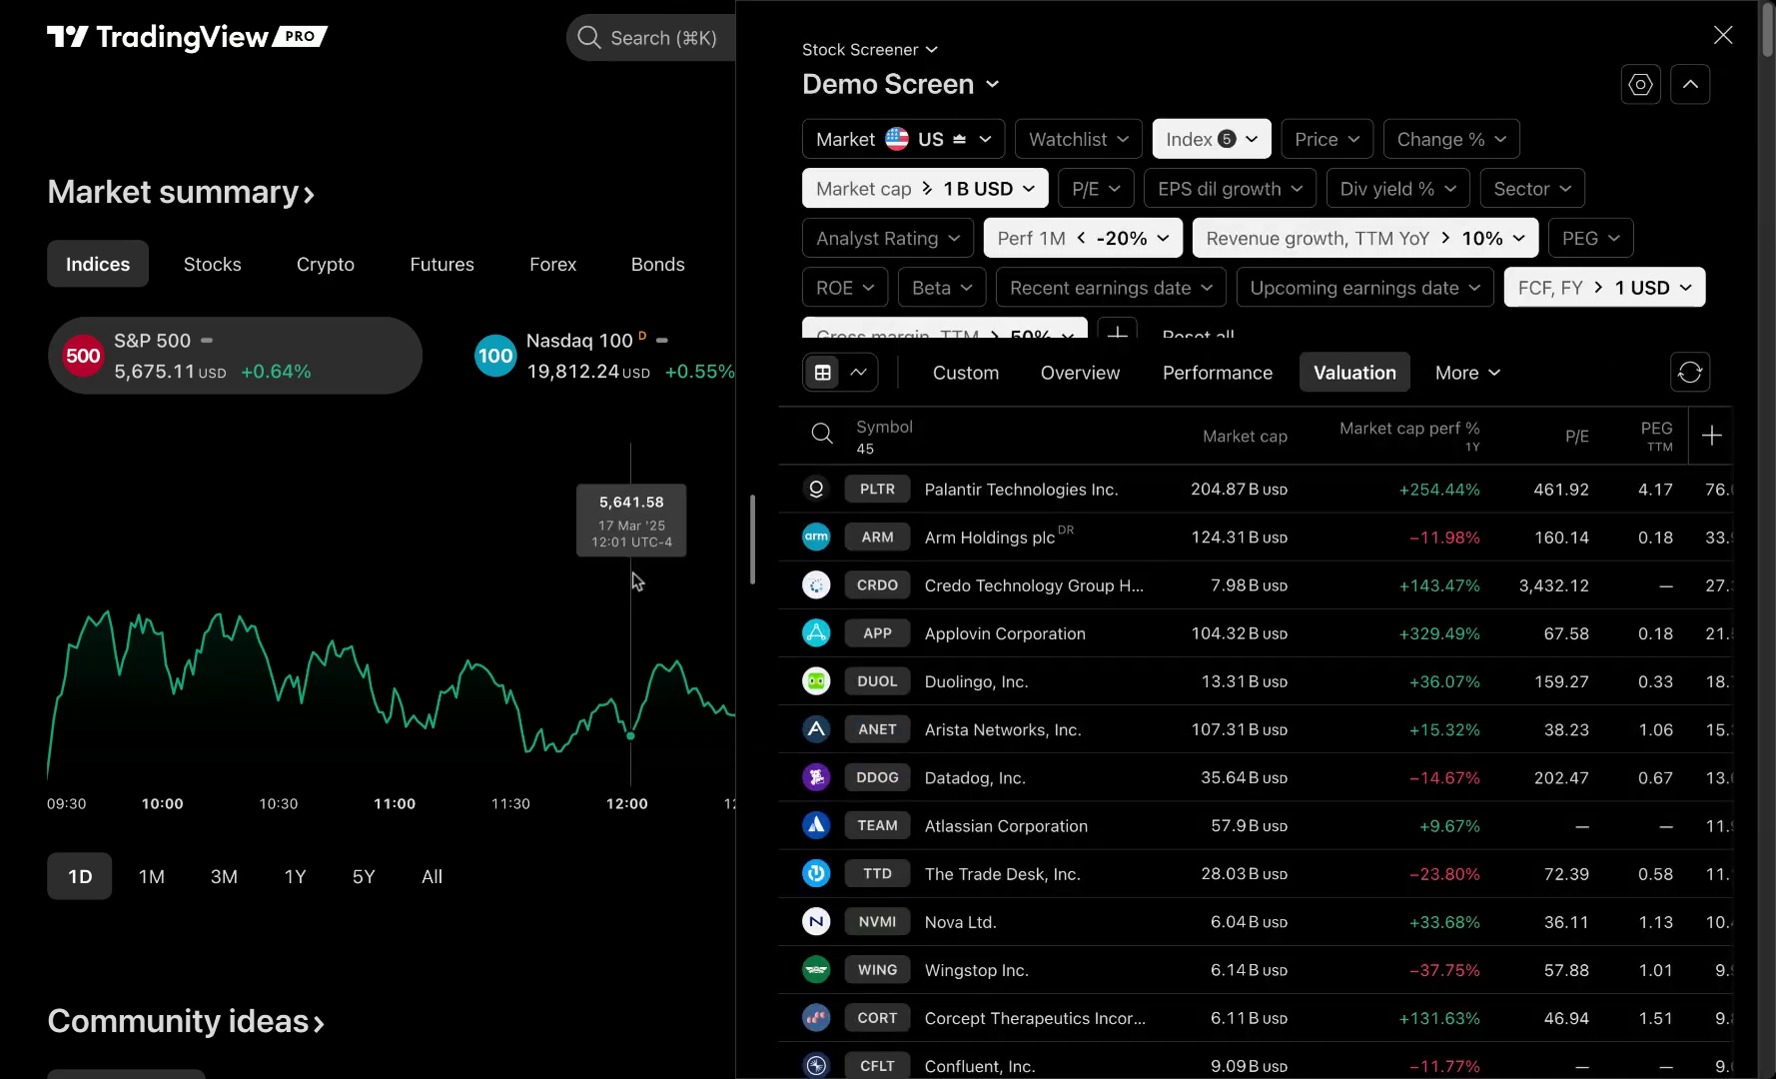
pyautogui.moveTo(753, 539); pyautogui.dragTo(30, 548)
pyautogui.moveTo(270, 548); pyautogui.dragTo(779, 544)
pyautogui.scroll(-1, 1128, 287)
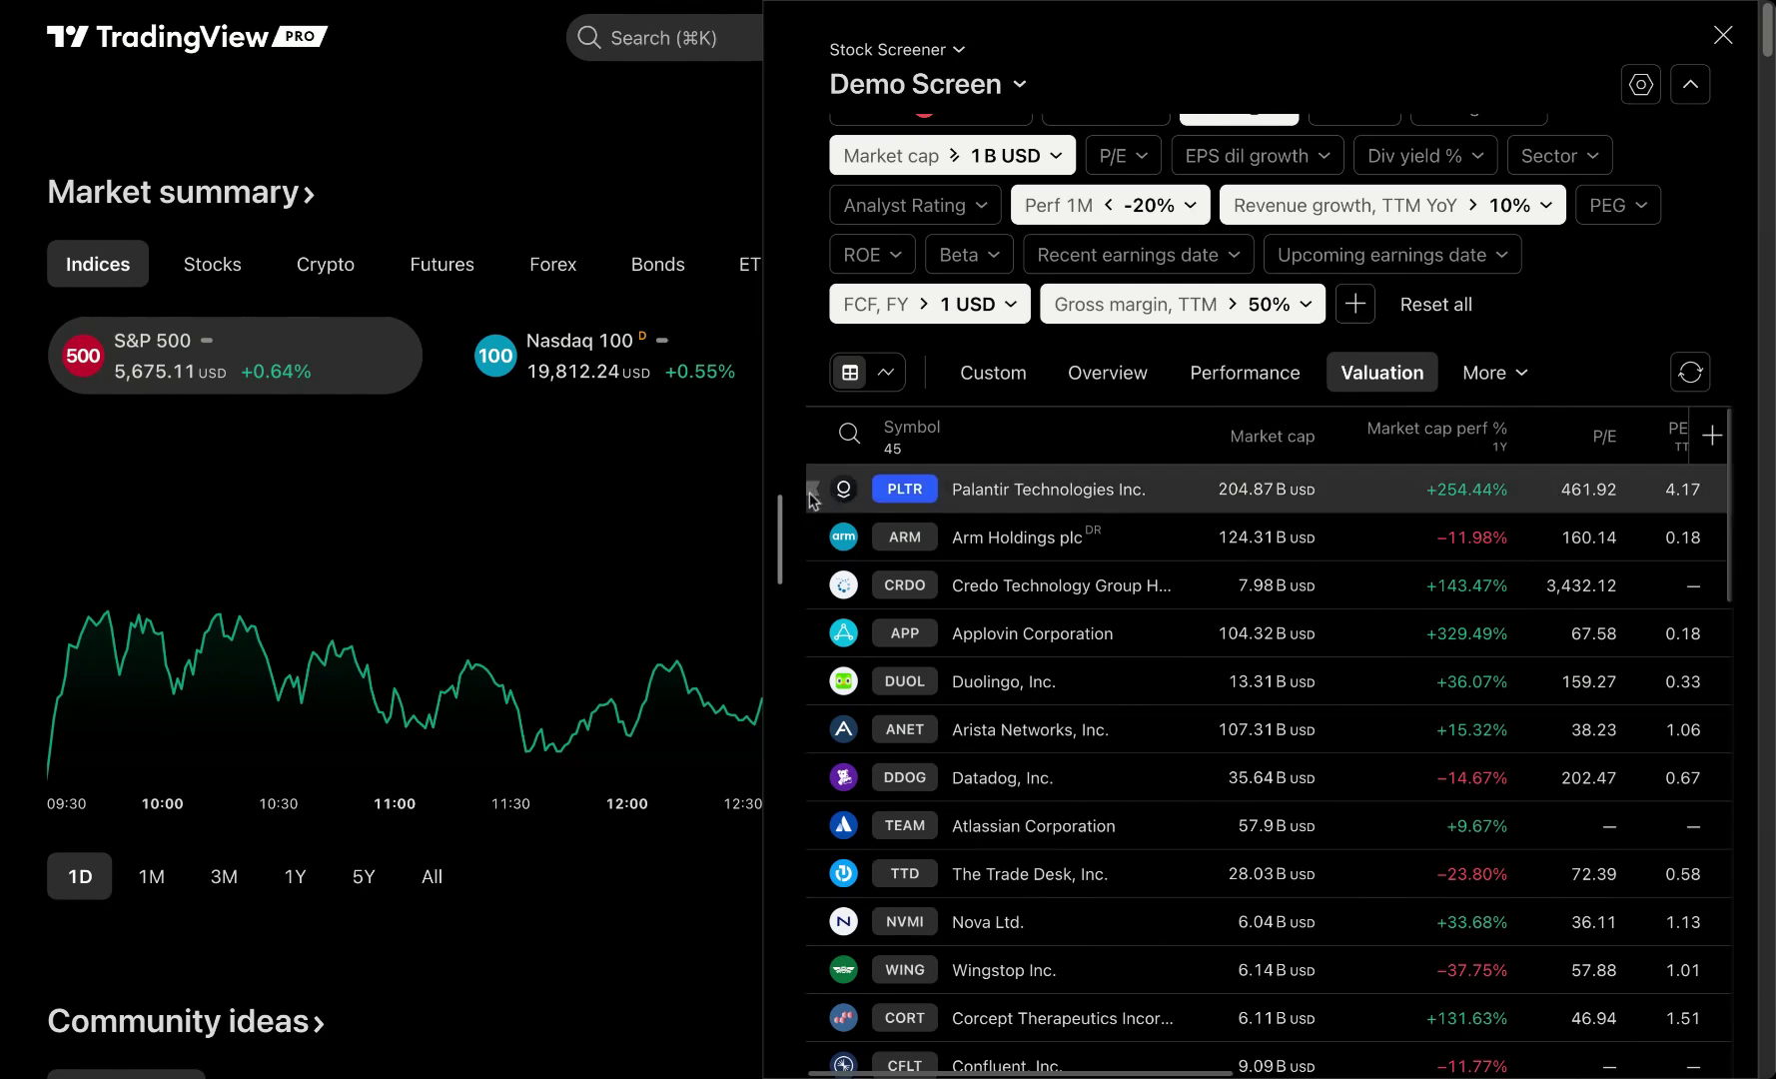
pyautogui.click(1724, 37)
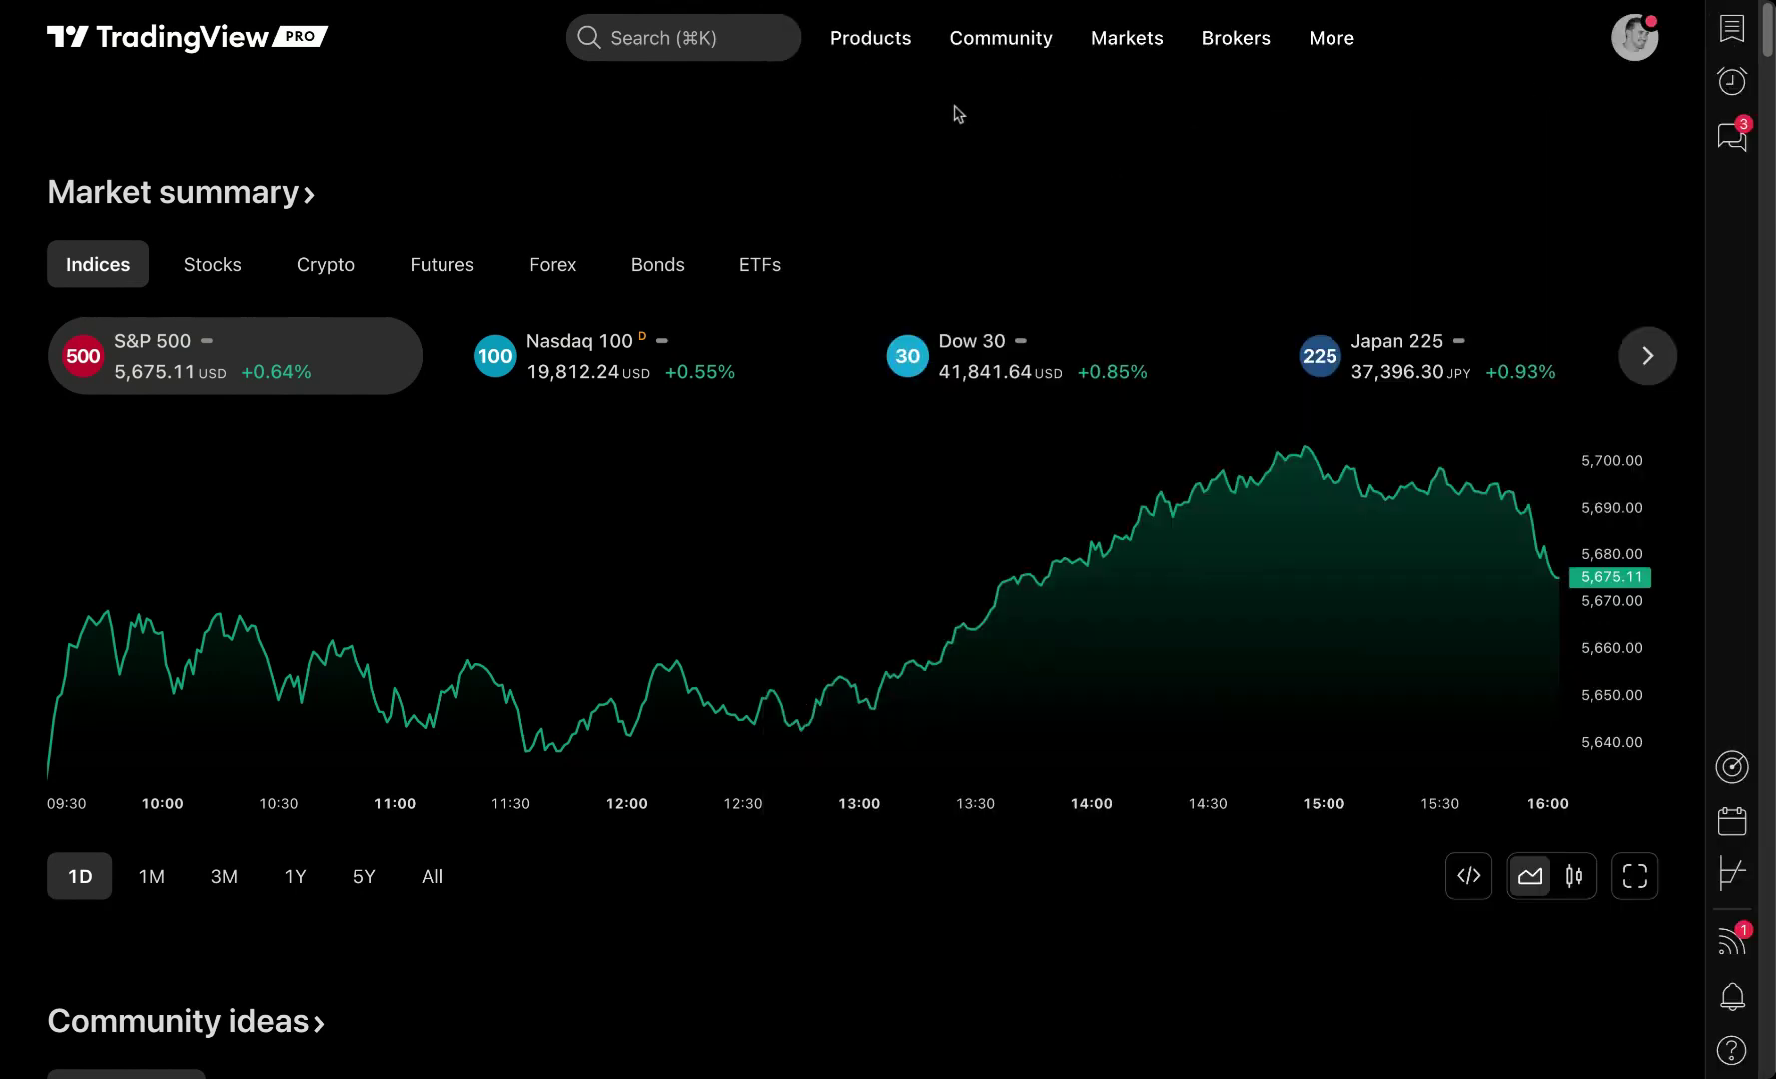
# - Open the Crypto coins screener as a full page
pyautogui.moveTo(879, 42)
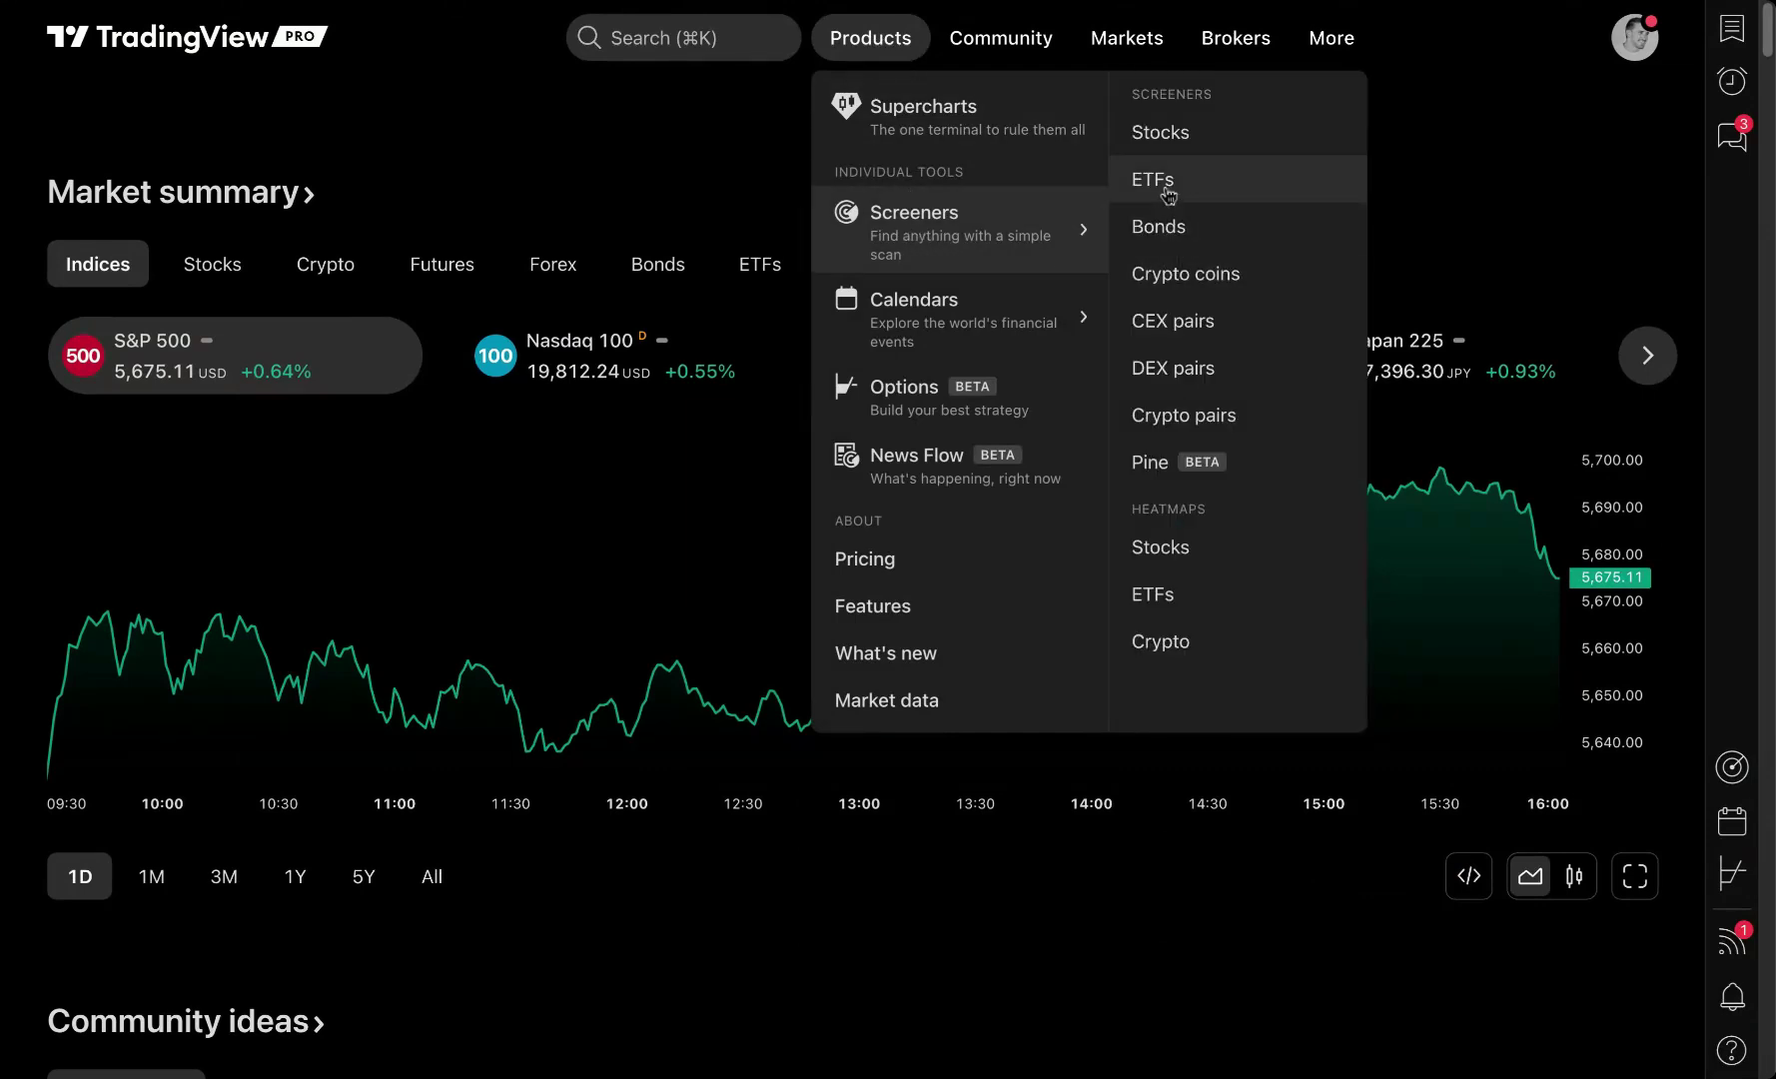
pyautogui.click(1193, 285)
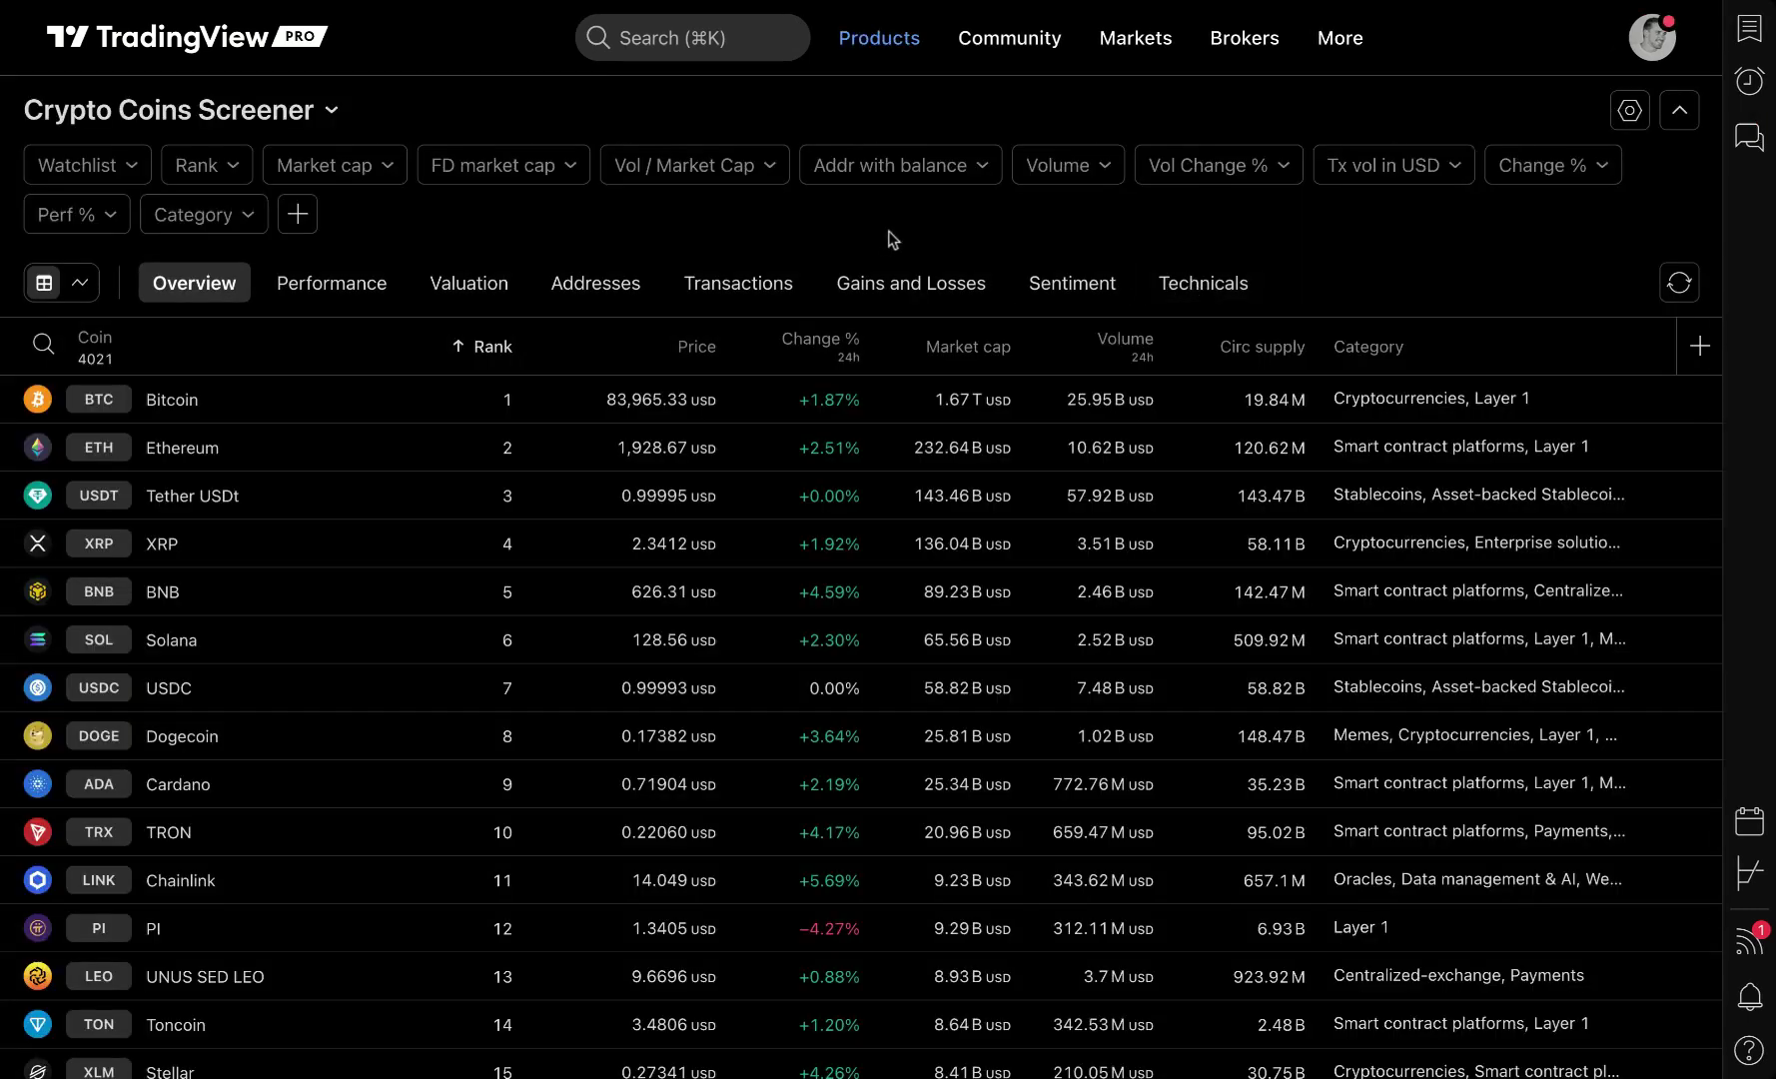
pyautogui.moveTo(958, 210)
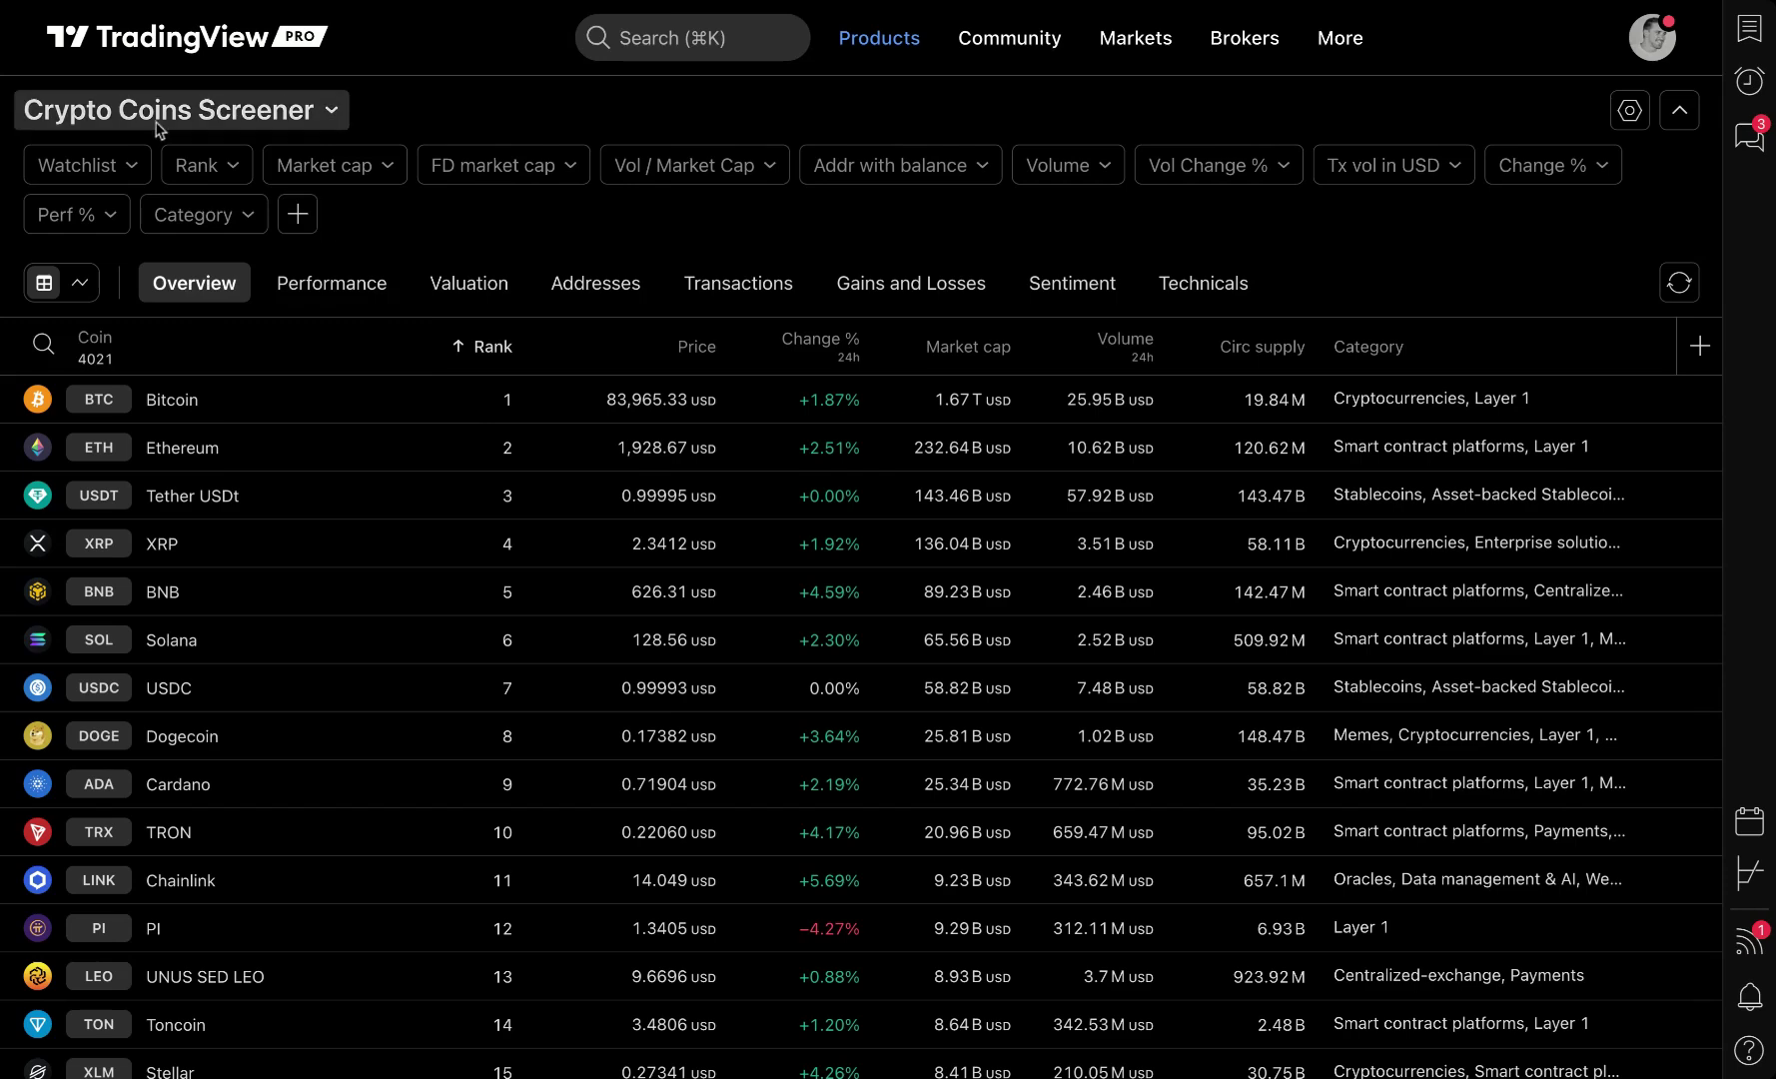
# - Examine the screen management options and the preset ranges of the filters from Rank through Addr with balance
pyautogui.click(333, 116)
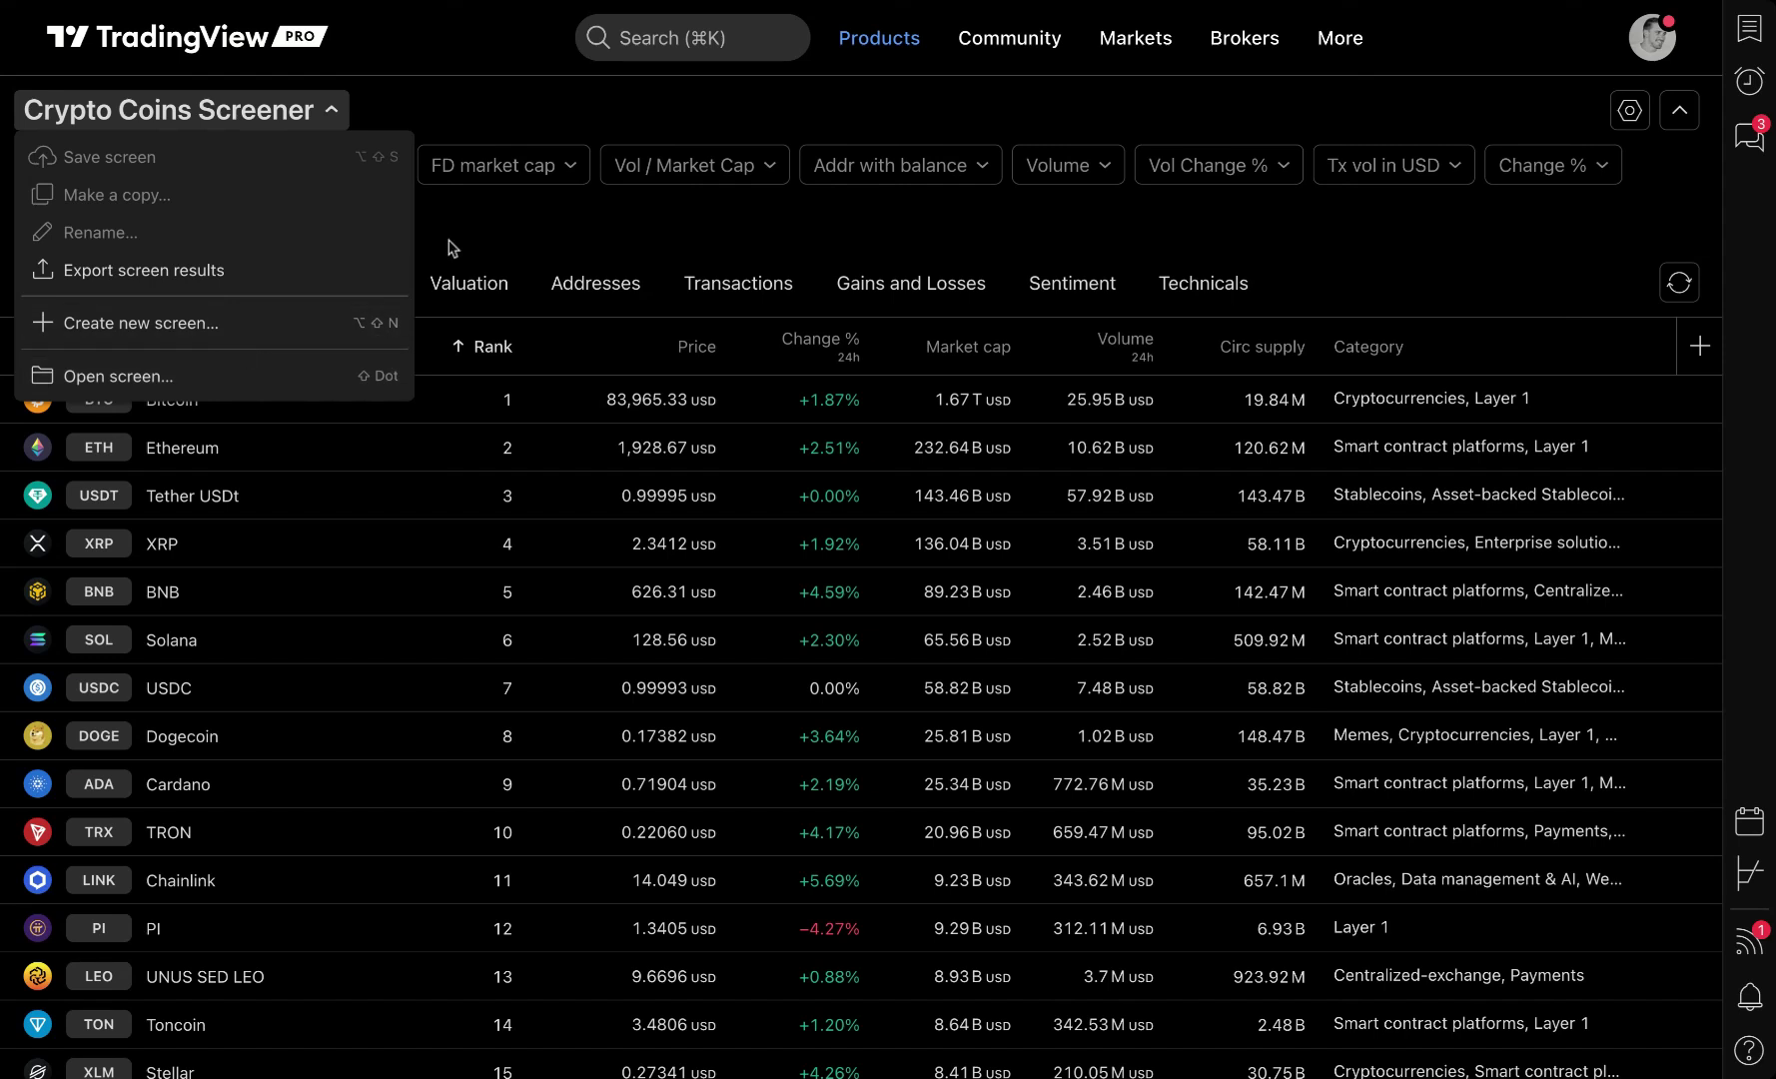
pyautogui.click(490, 232)
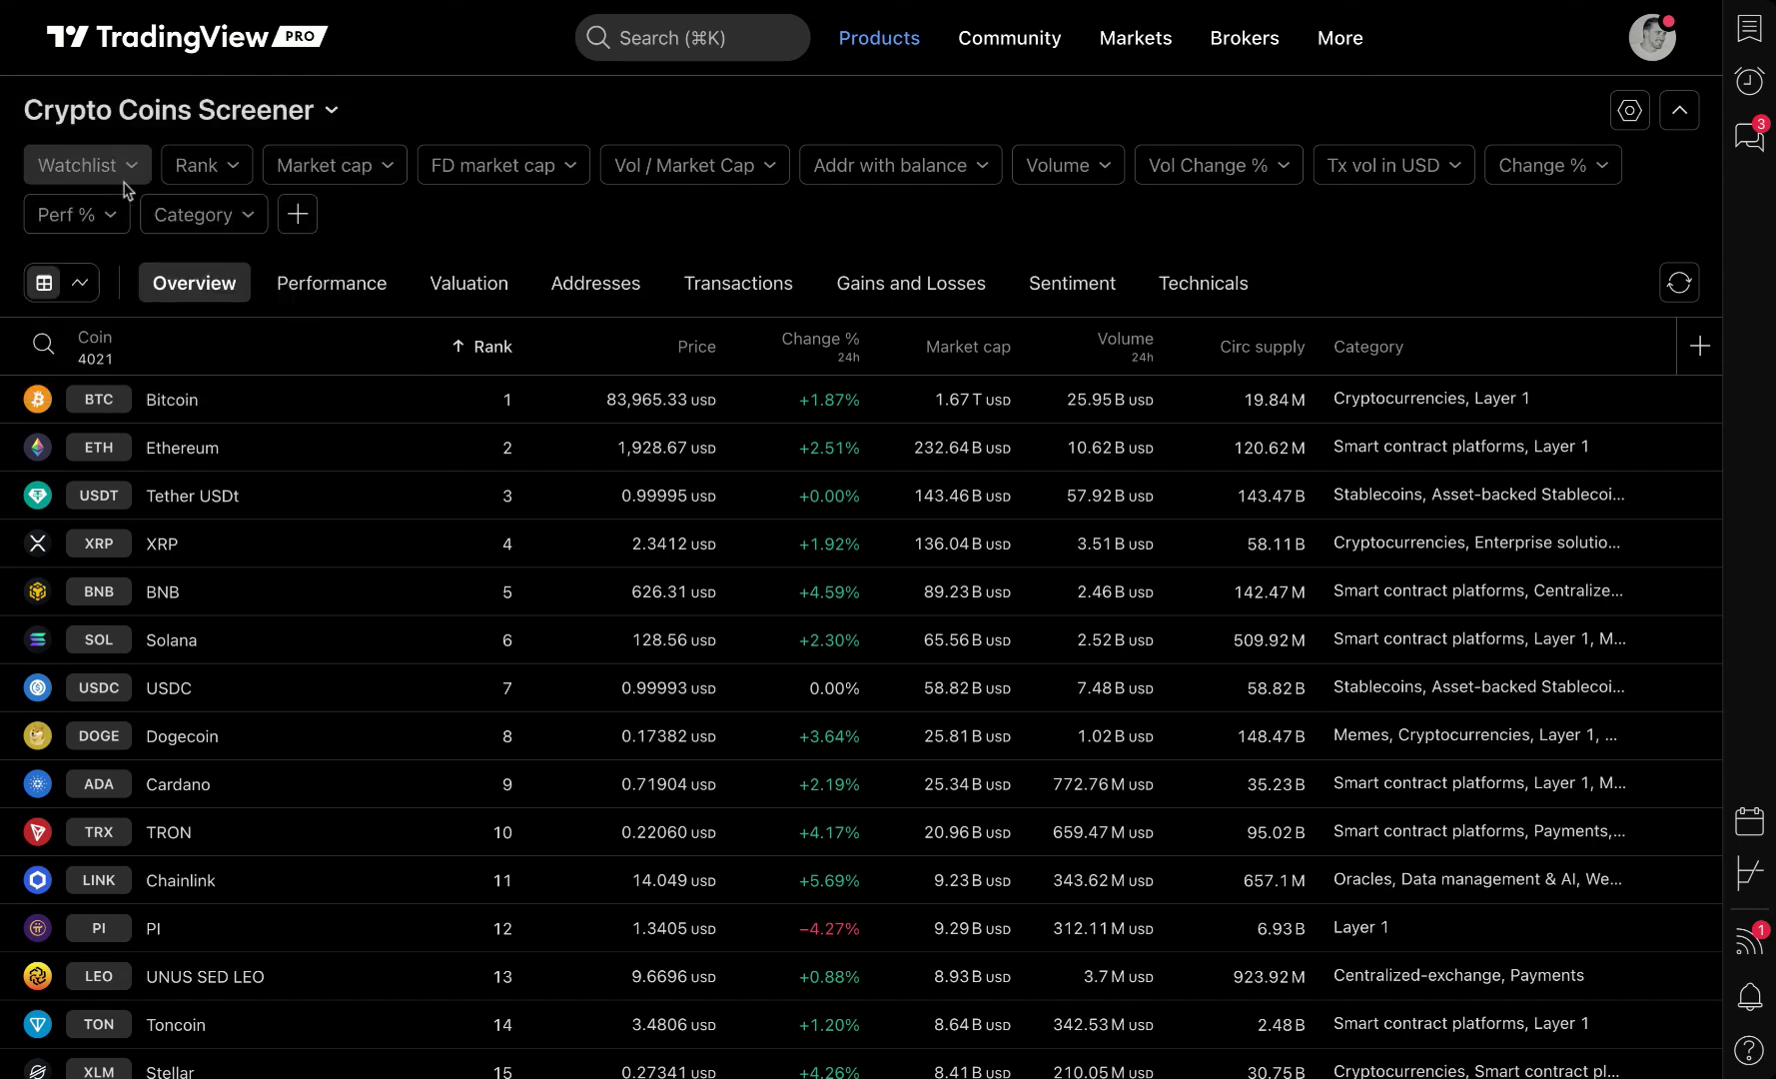
pyautogui.click(220, 172)
pyautogui.click(361, 167)
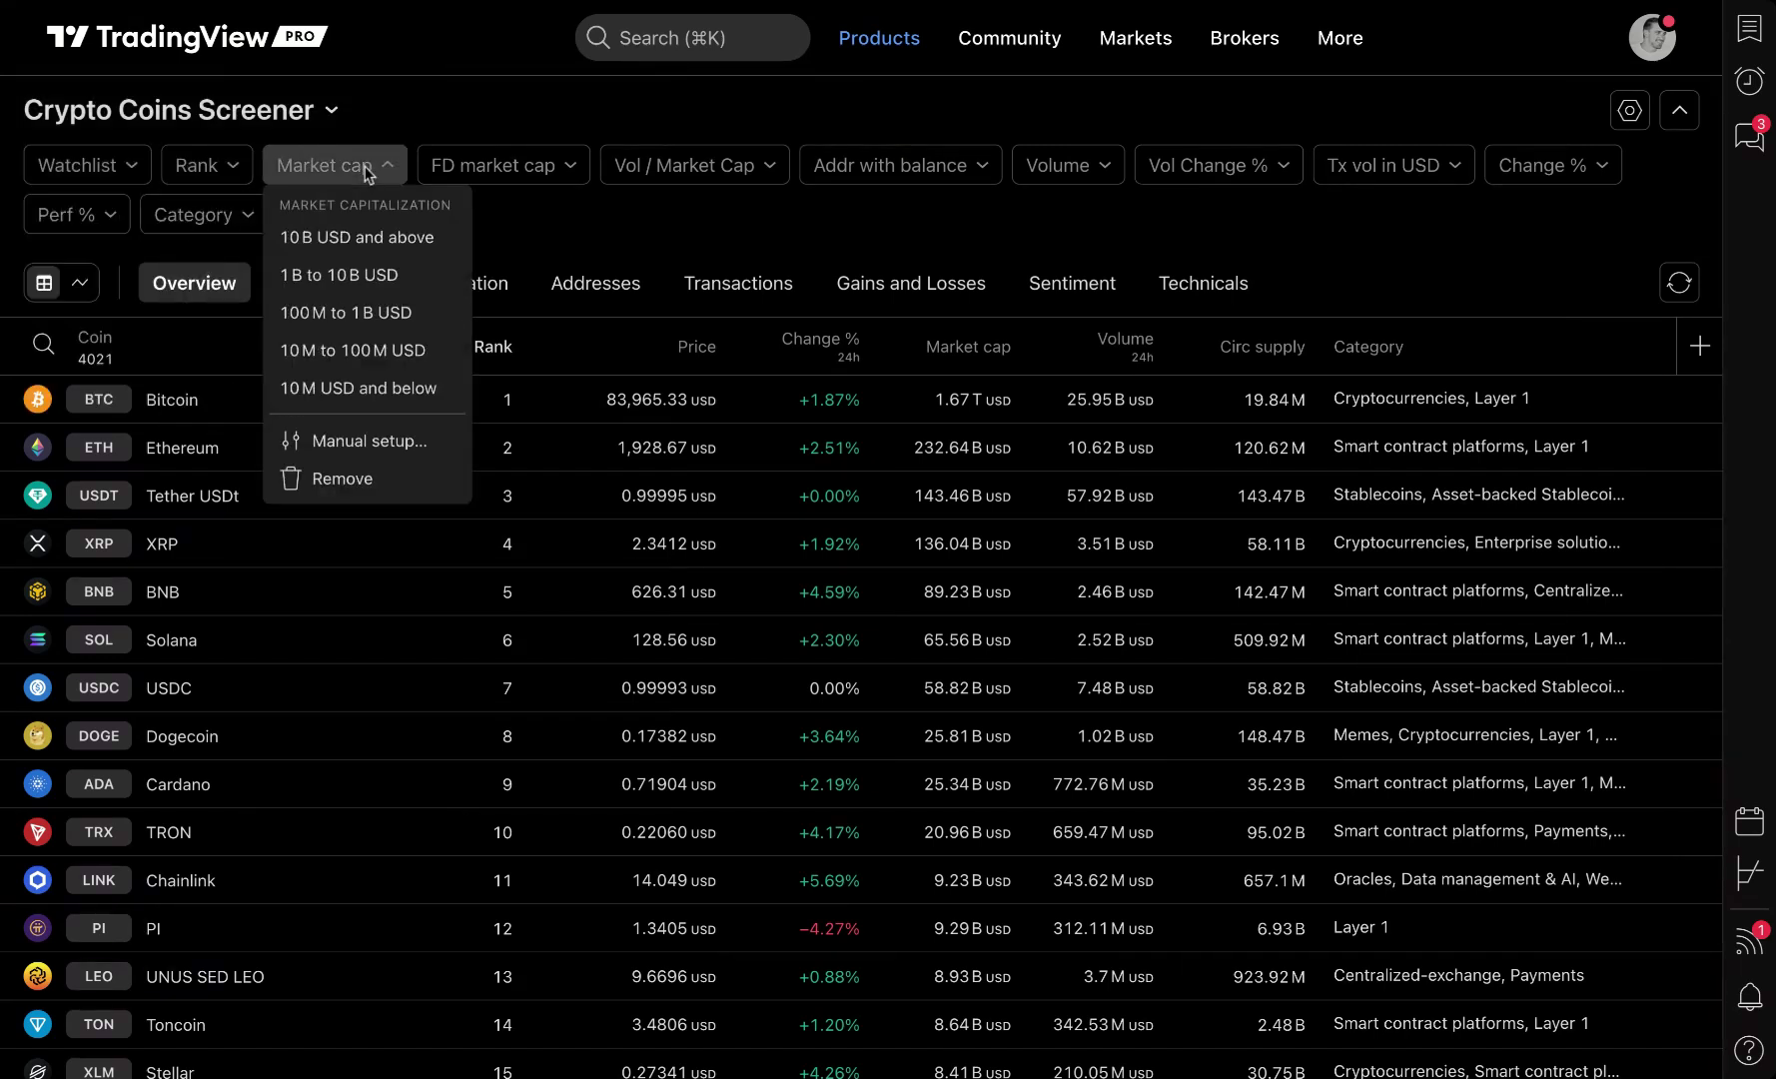
pyautogui.click(510, 170)
pyautogui.click(699, 164)
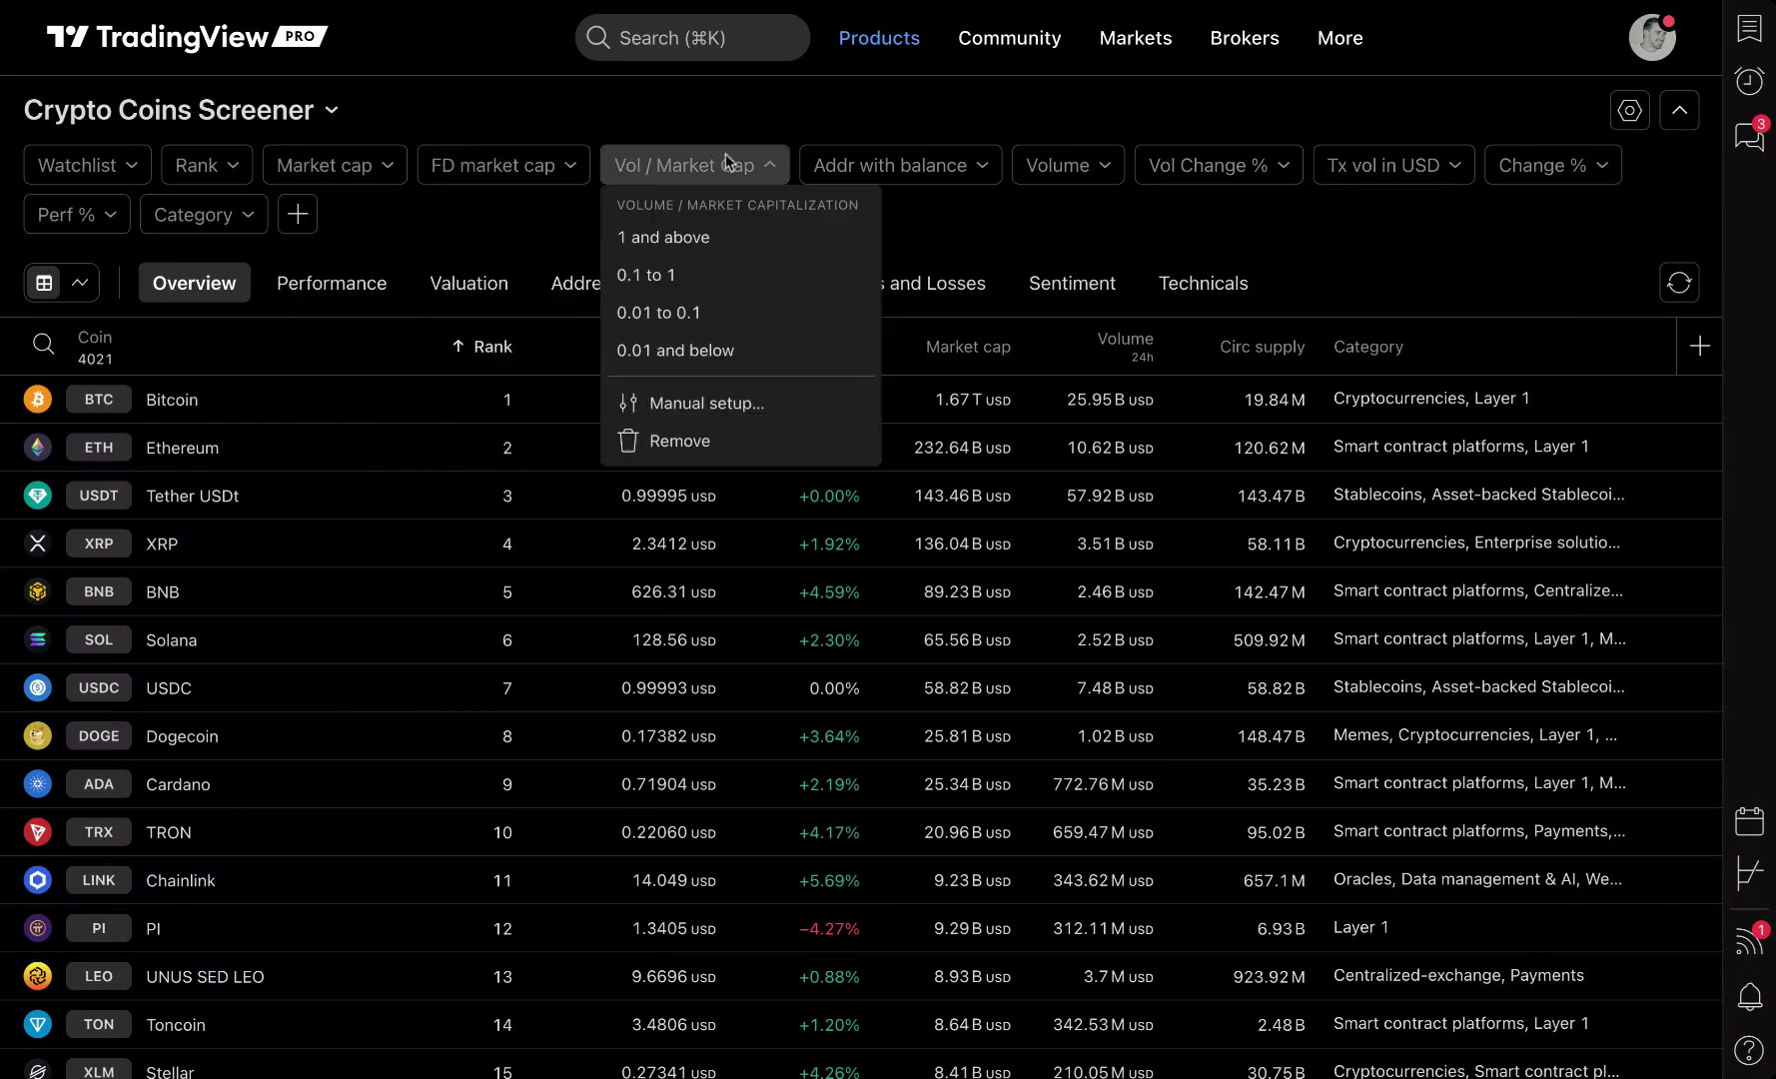
pyautogui.click(879, 166)
pyautogui.click(878, 166)
# - Try filtering the coins to a 24-hour volume of 1B USD and above, and clear that filter
pyautogui.click(1063, 166)
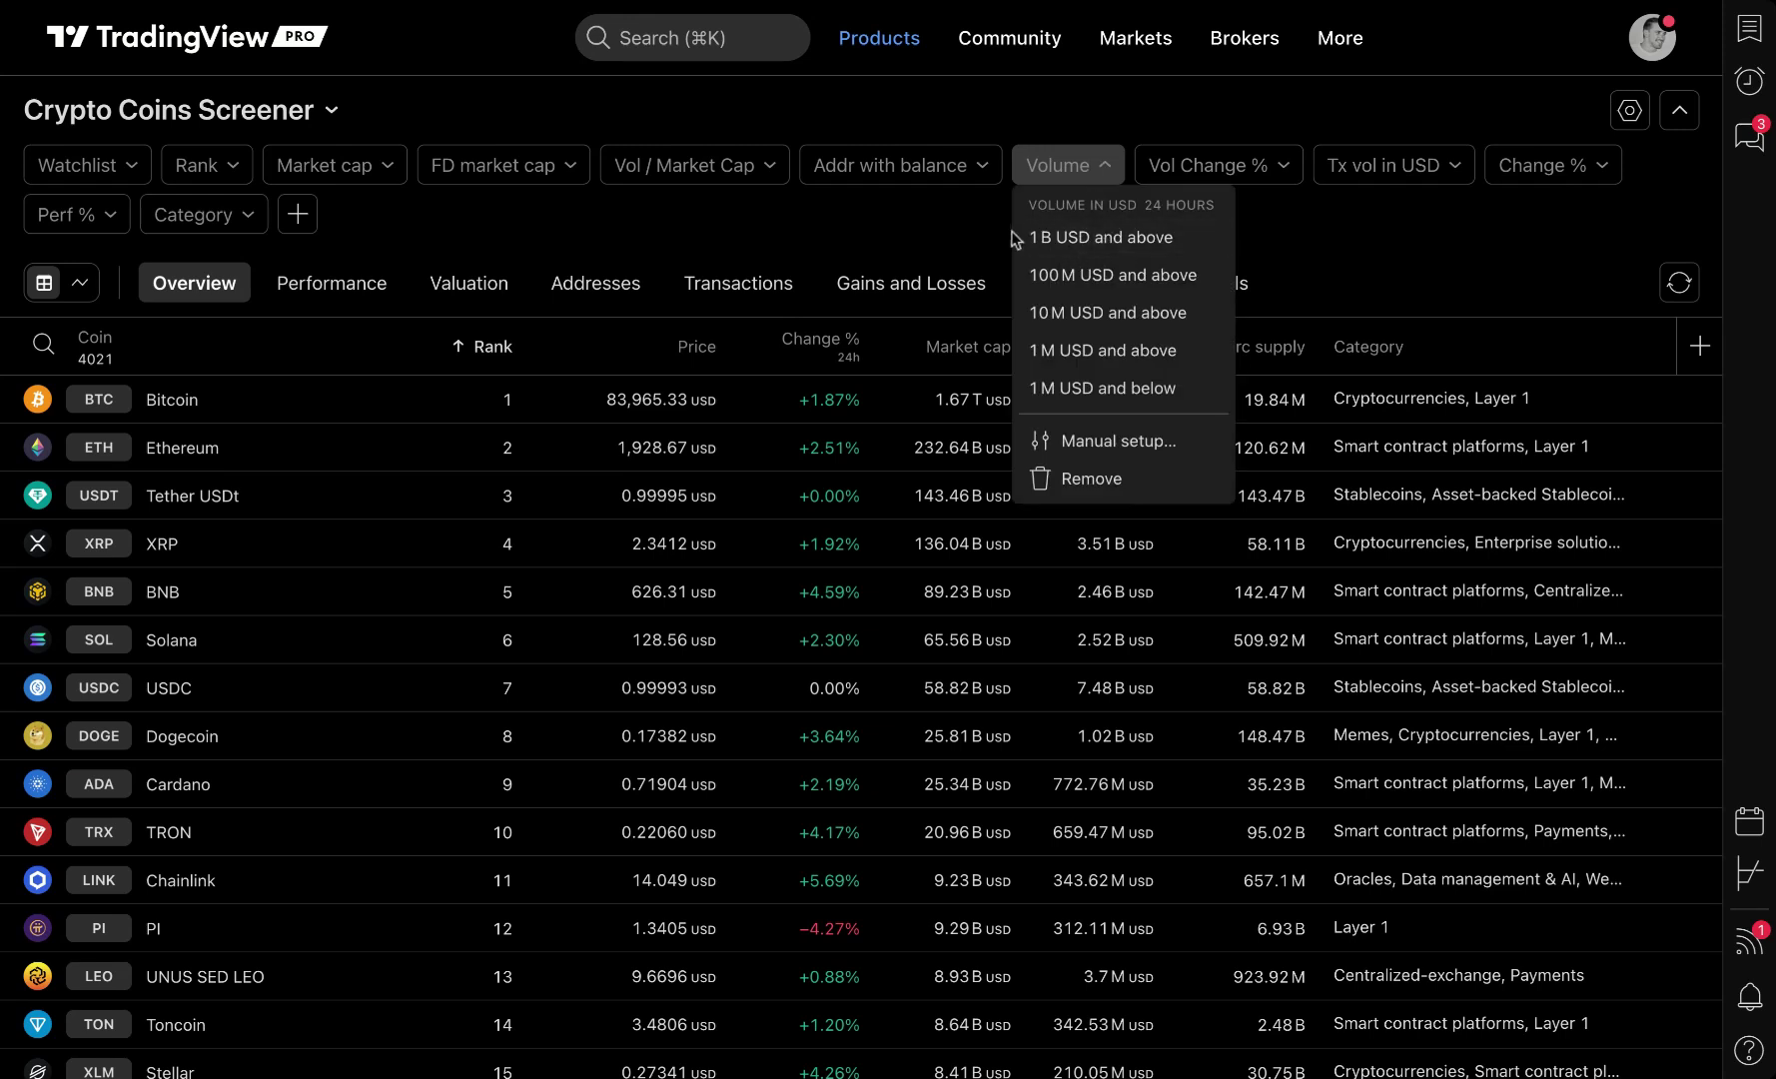
pyautogui.click(1096, 239)
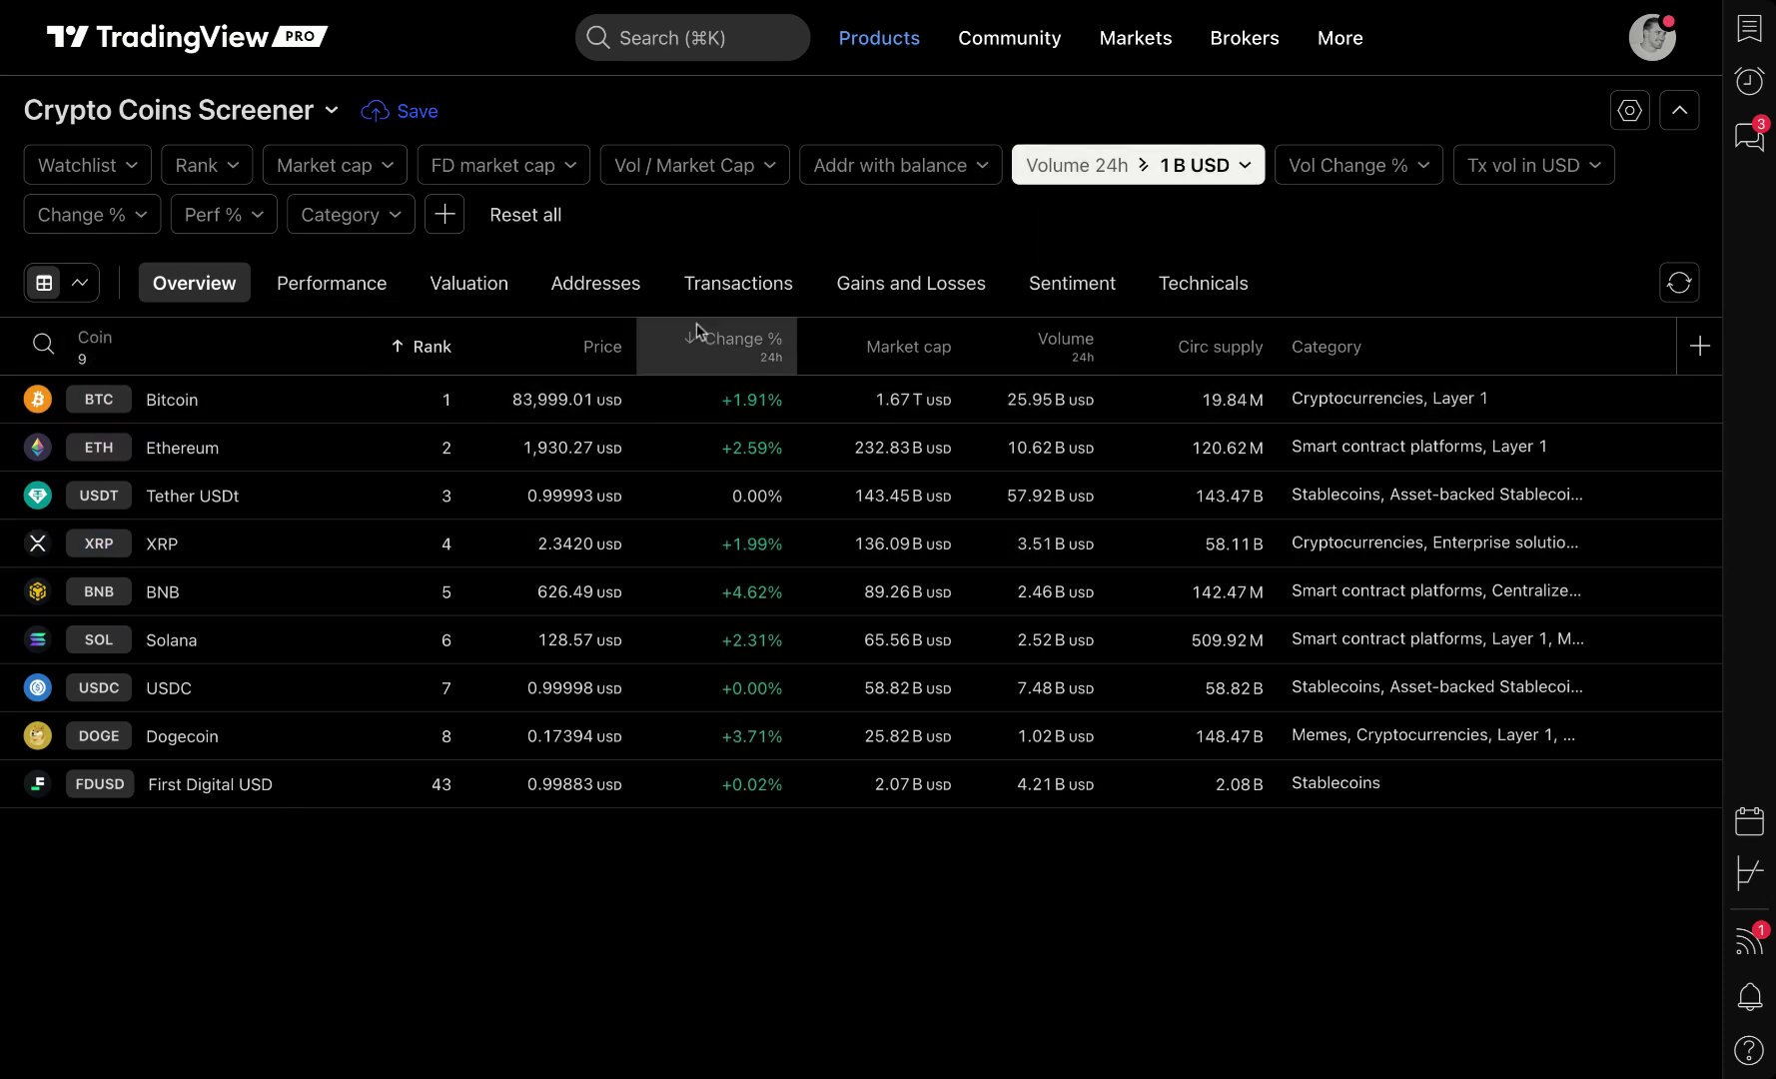
pyautogui.click(1108, 170)
pyautogui.click(1065, 206)
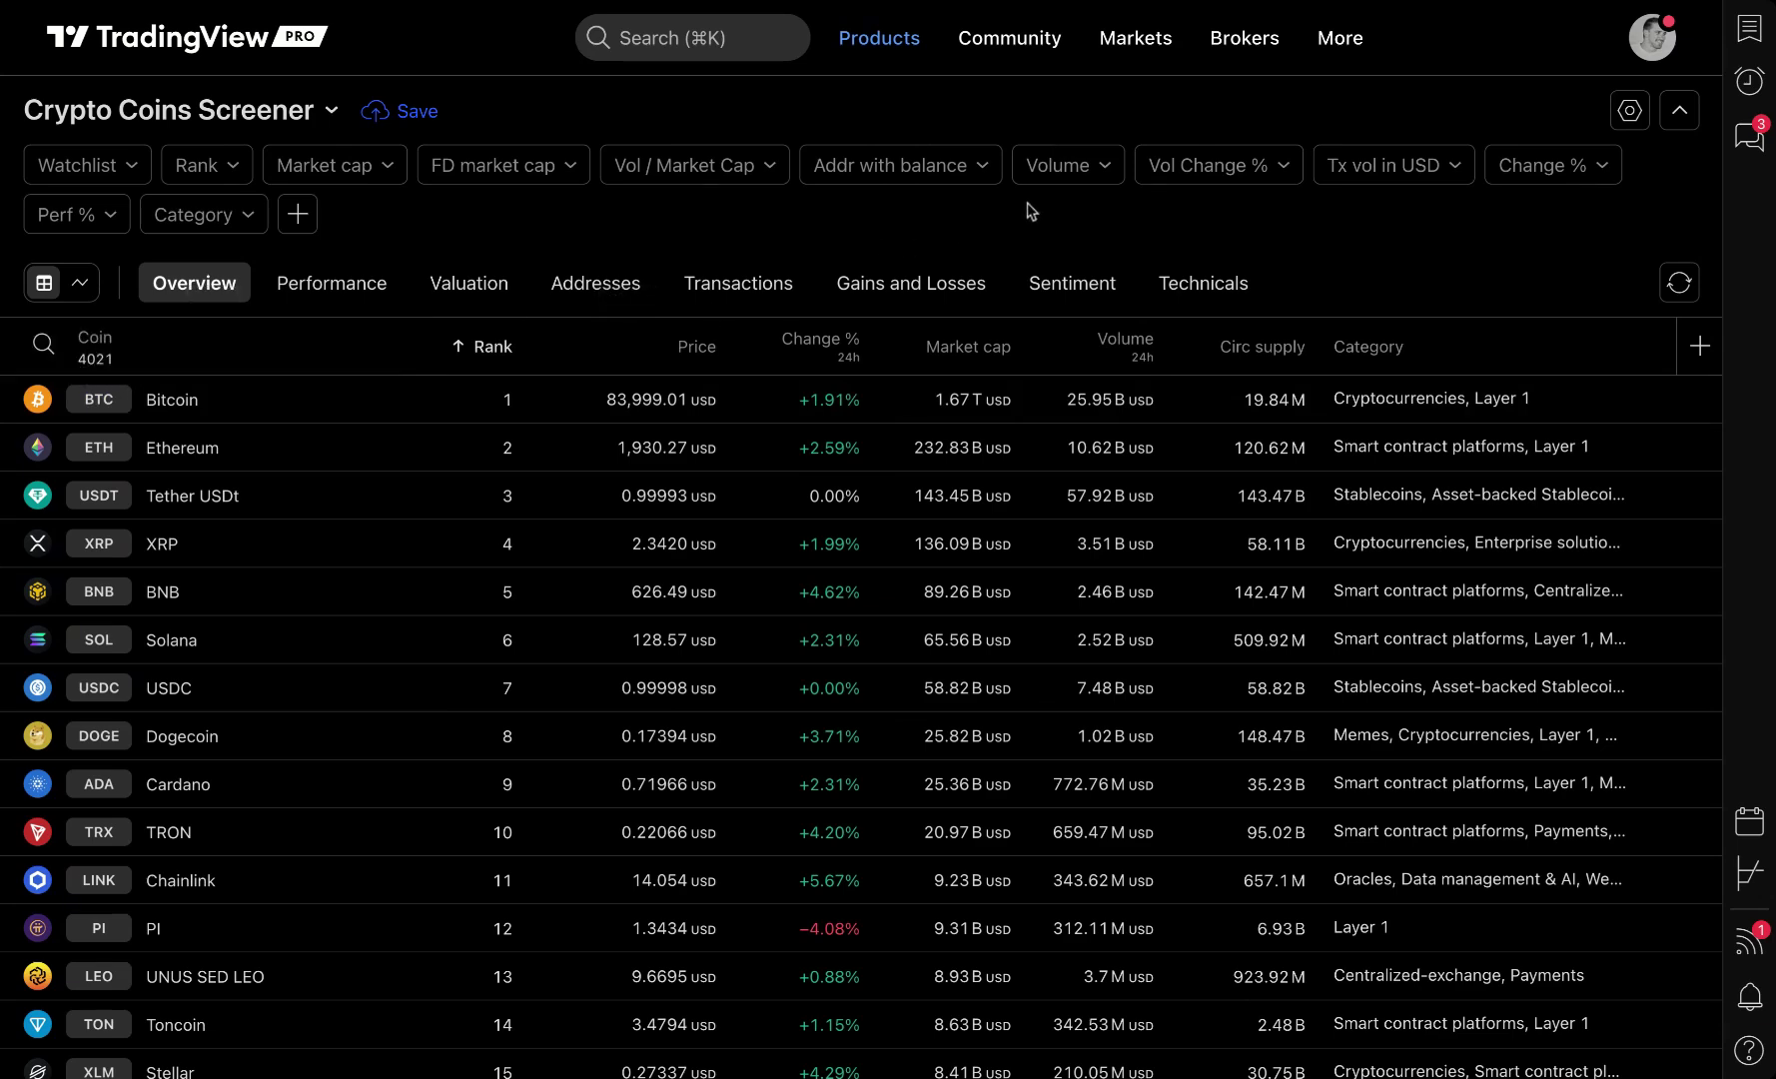
# - Filter the coins to a 24-hour volume of 100M USD and above
pyautogui.click(1059, 168)
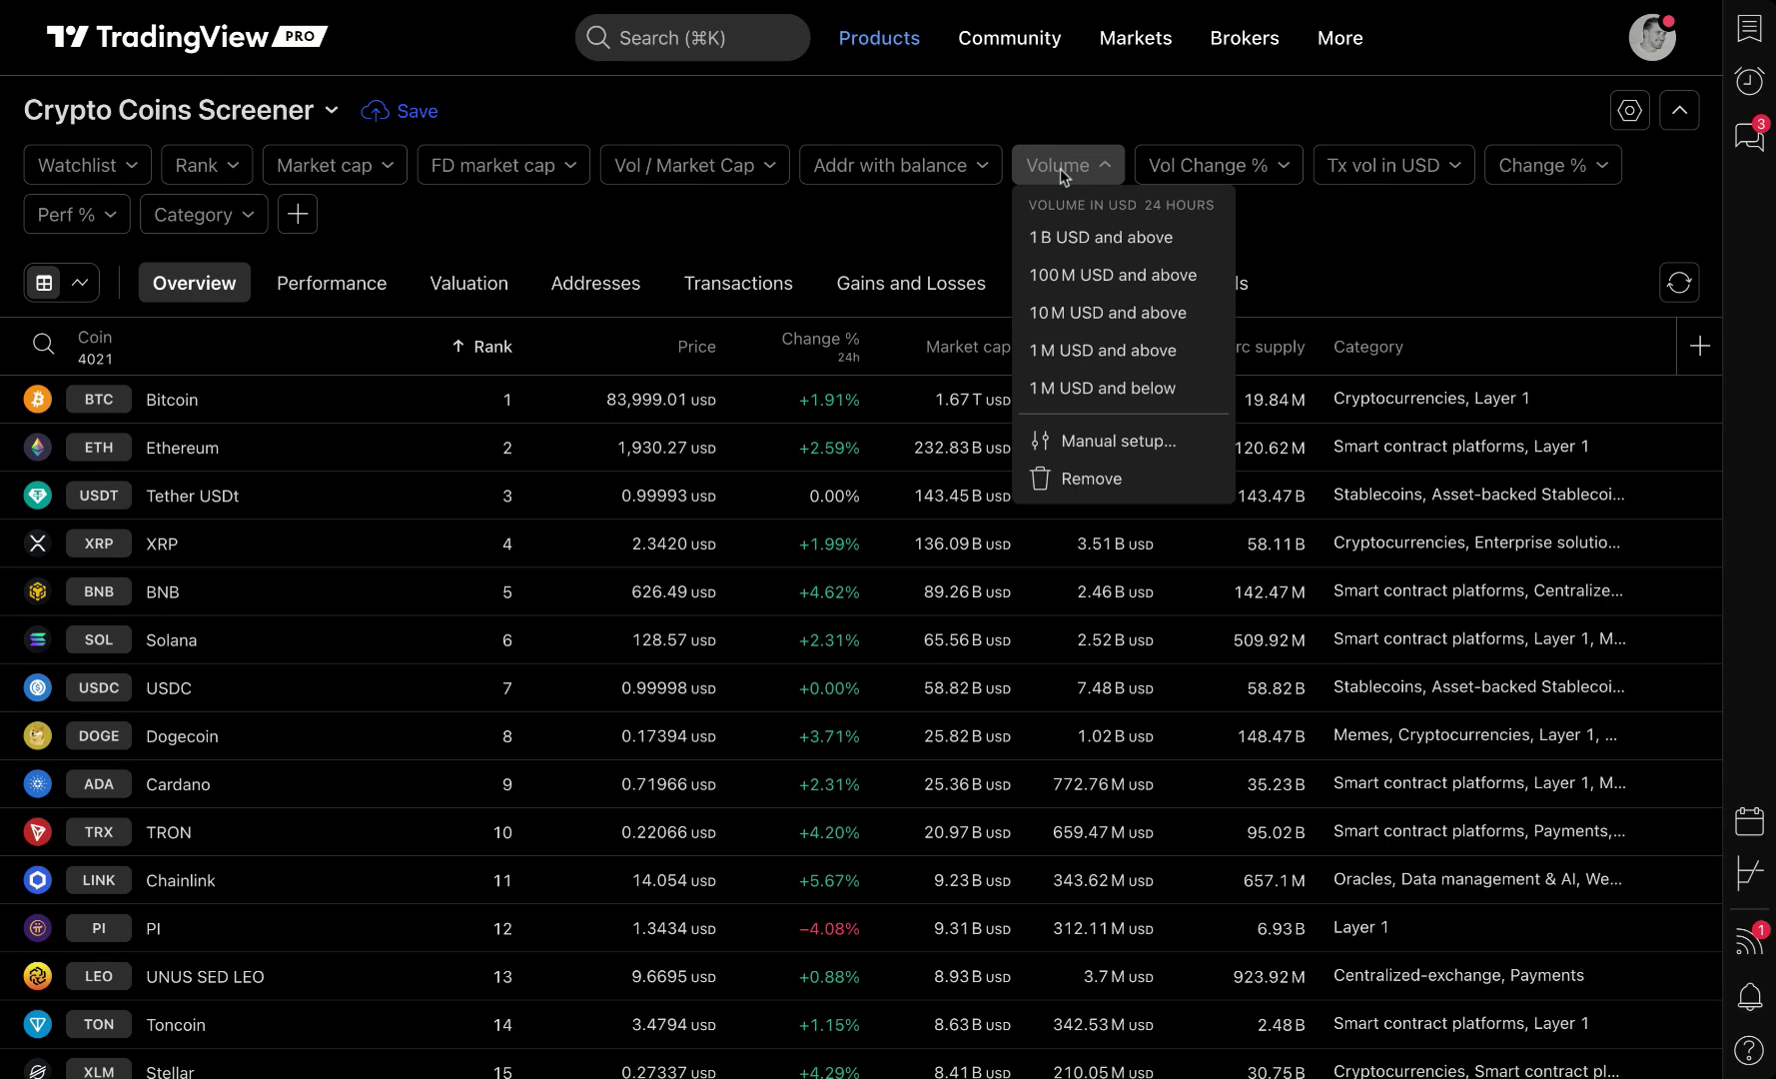
pyautogui.click(1103, 286)
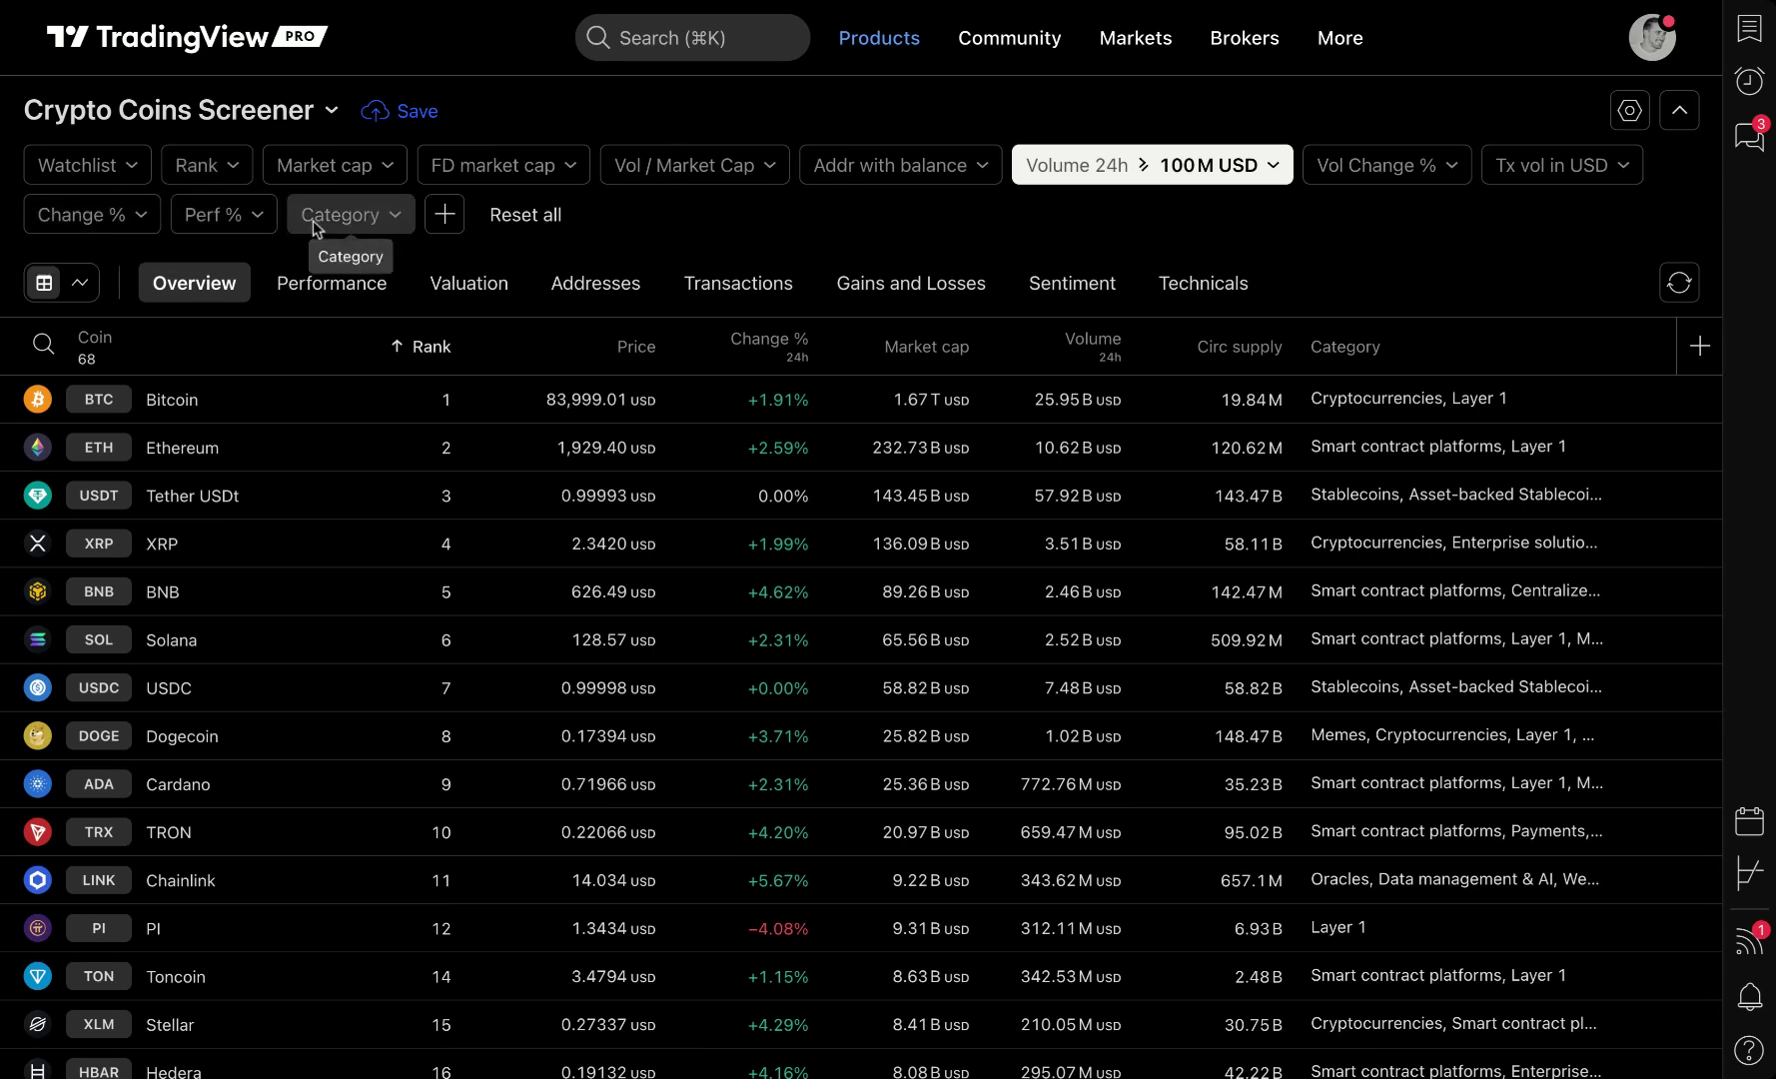
# - Look through the additional filter categories and search the available filters for "chain"
pyautogui.click(445, 217)
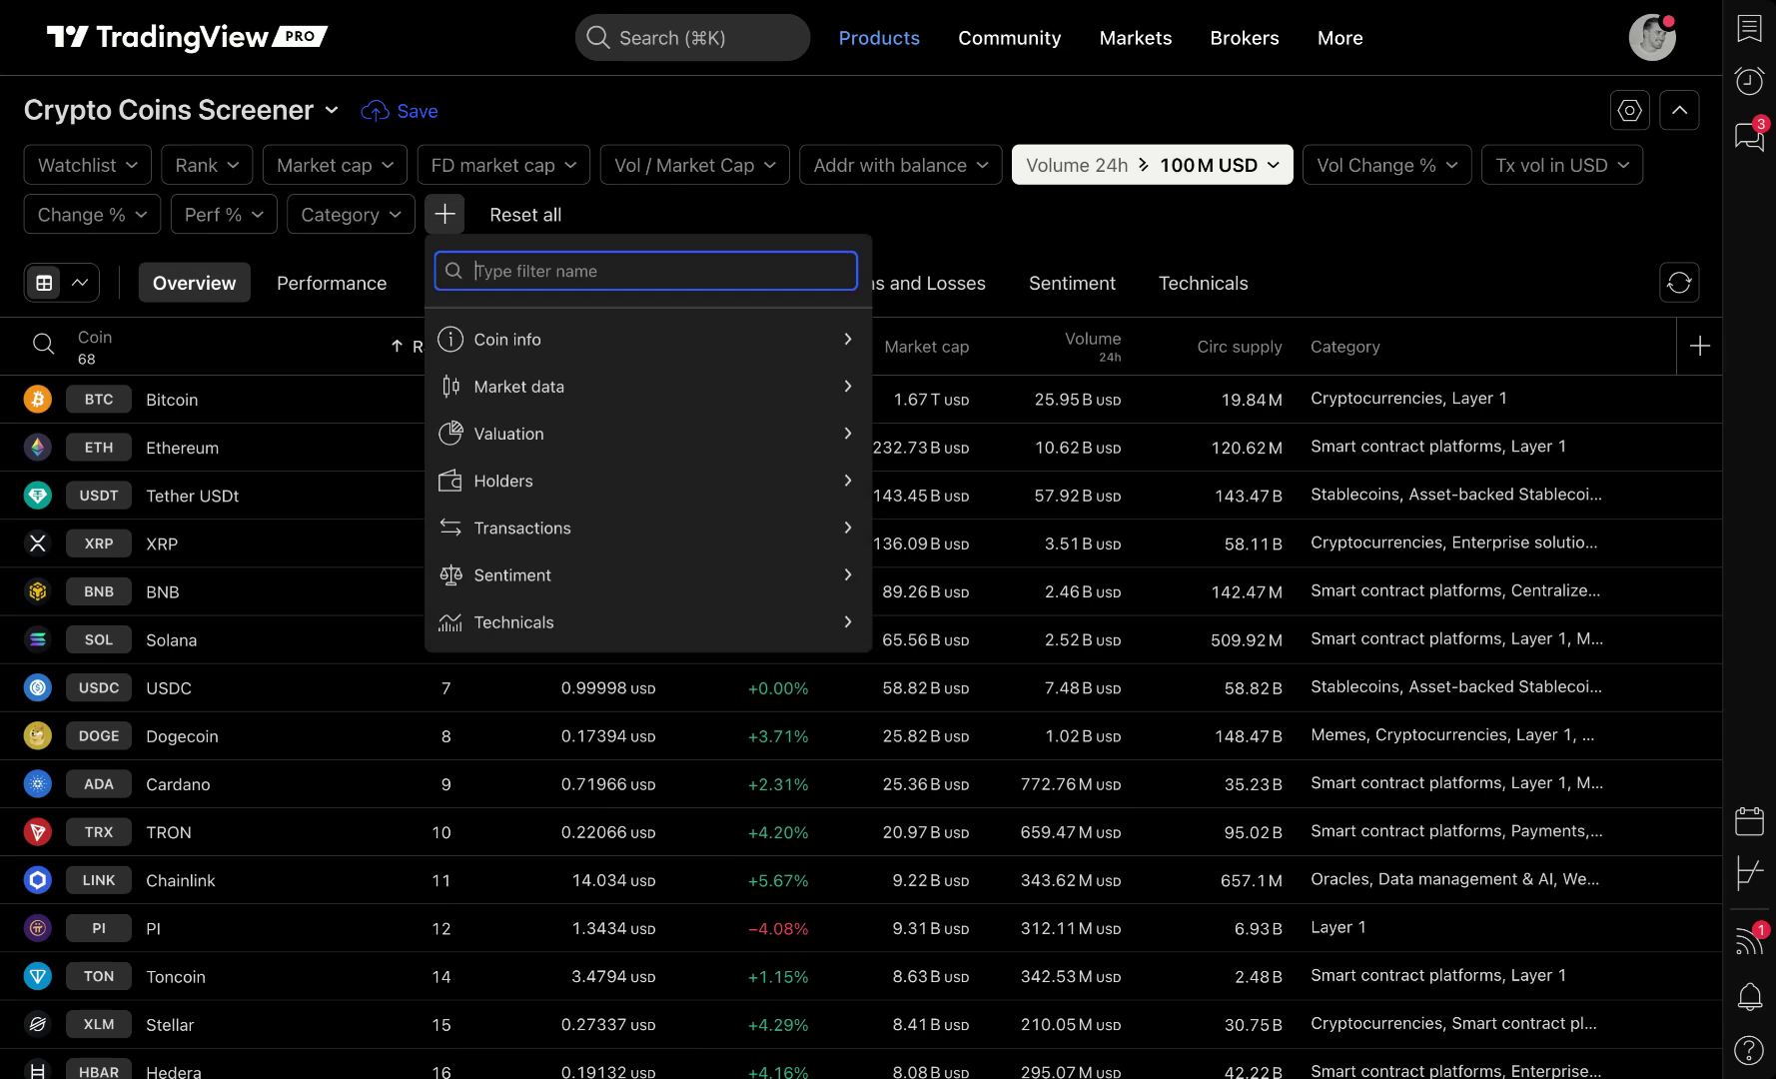
pyautogui.click(445, 215)
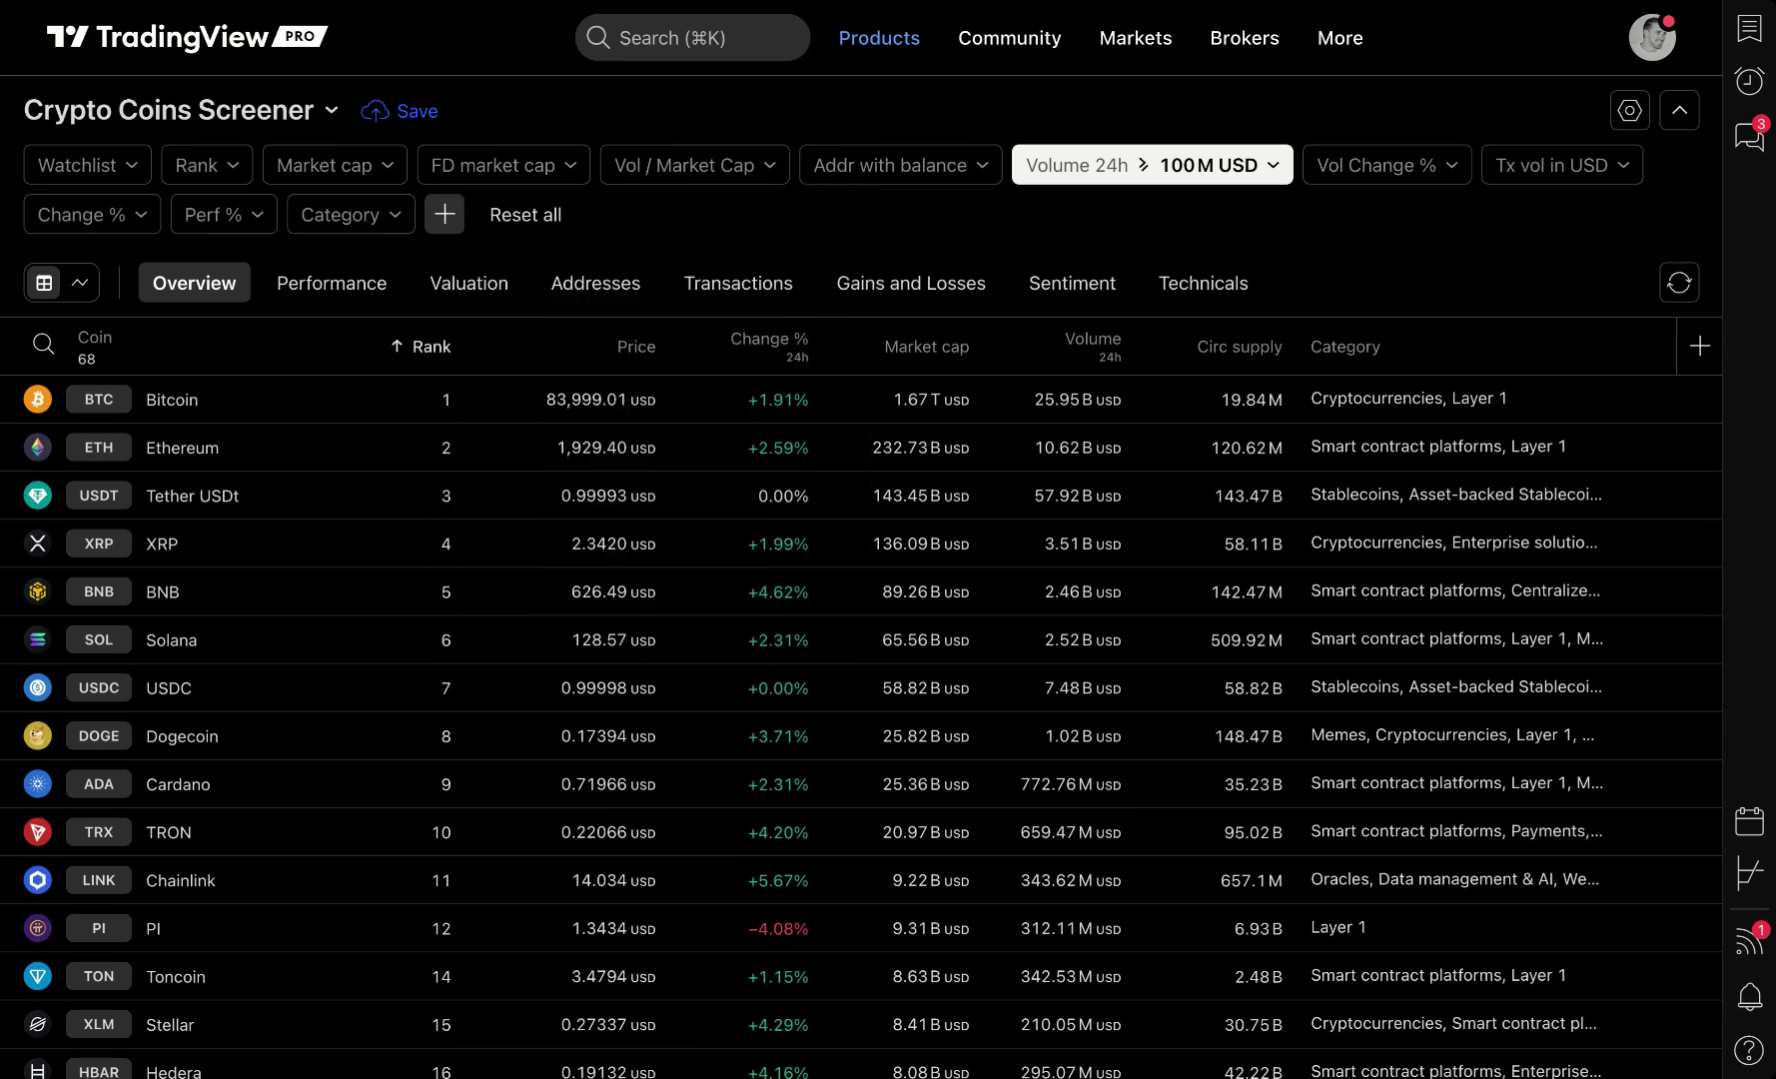
pyautogui.click(452, 218)
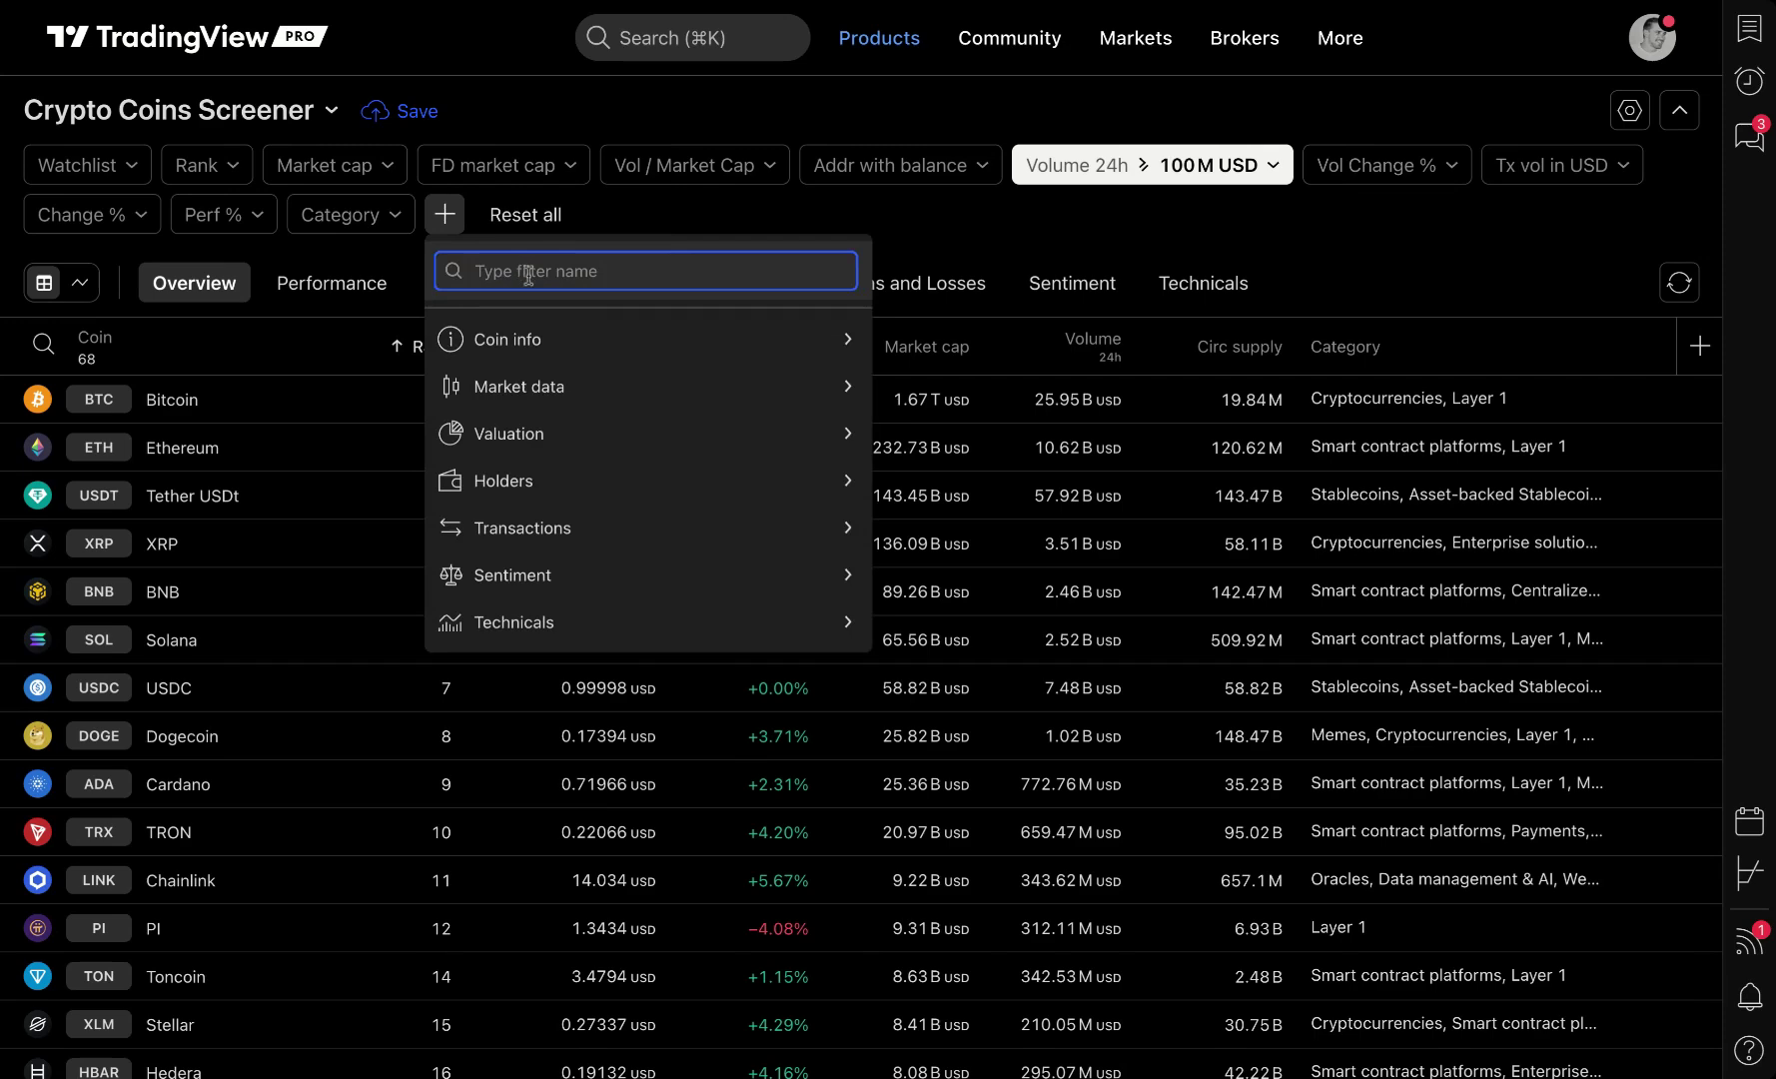
pyautogui.write('ch')
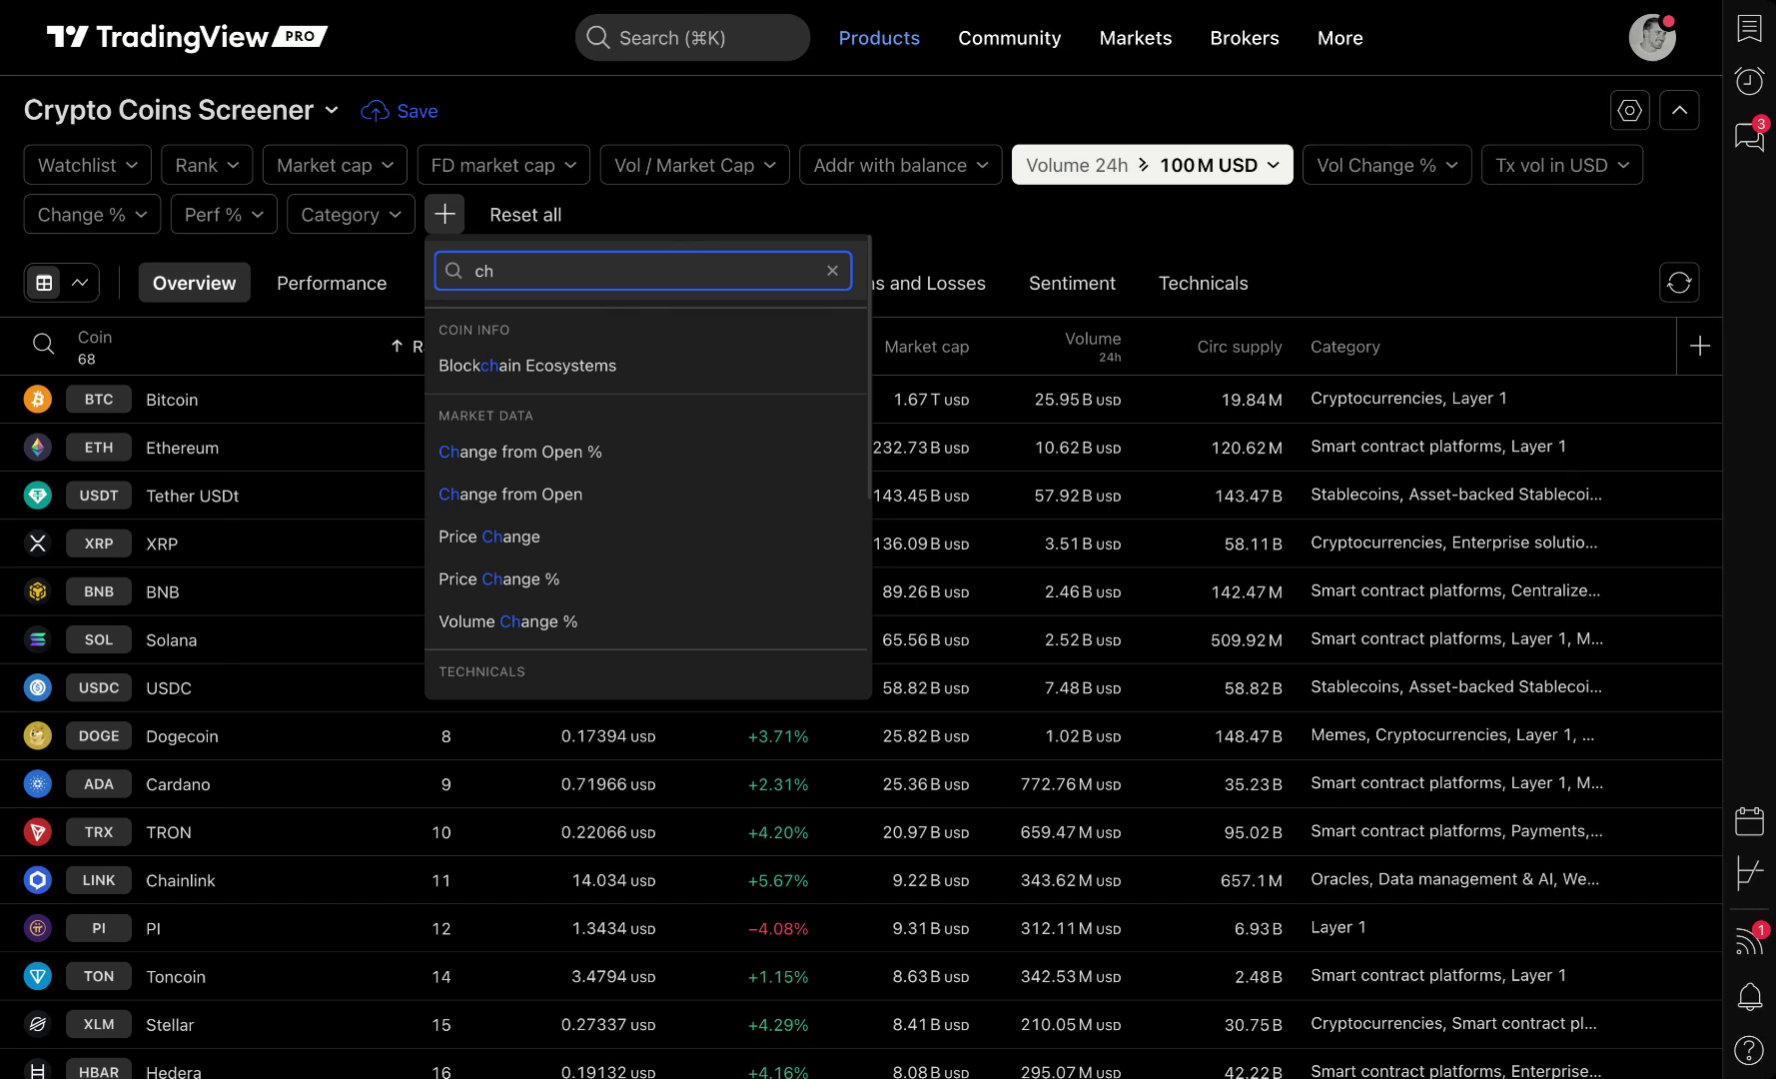
pyautogui.write('ain')
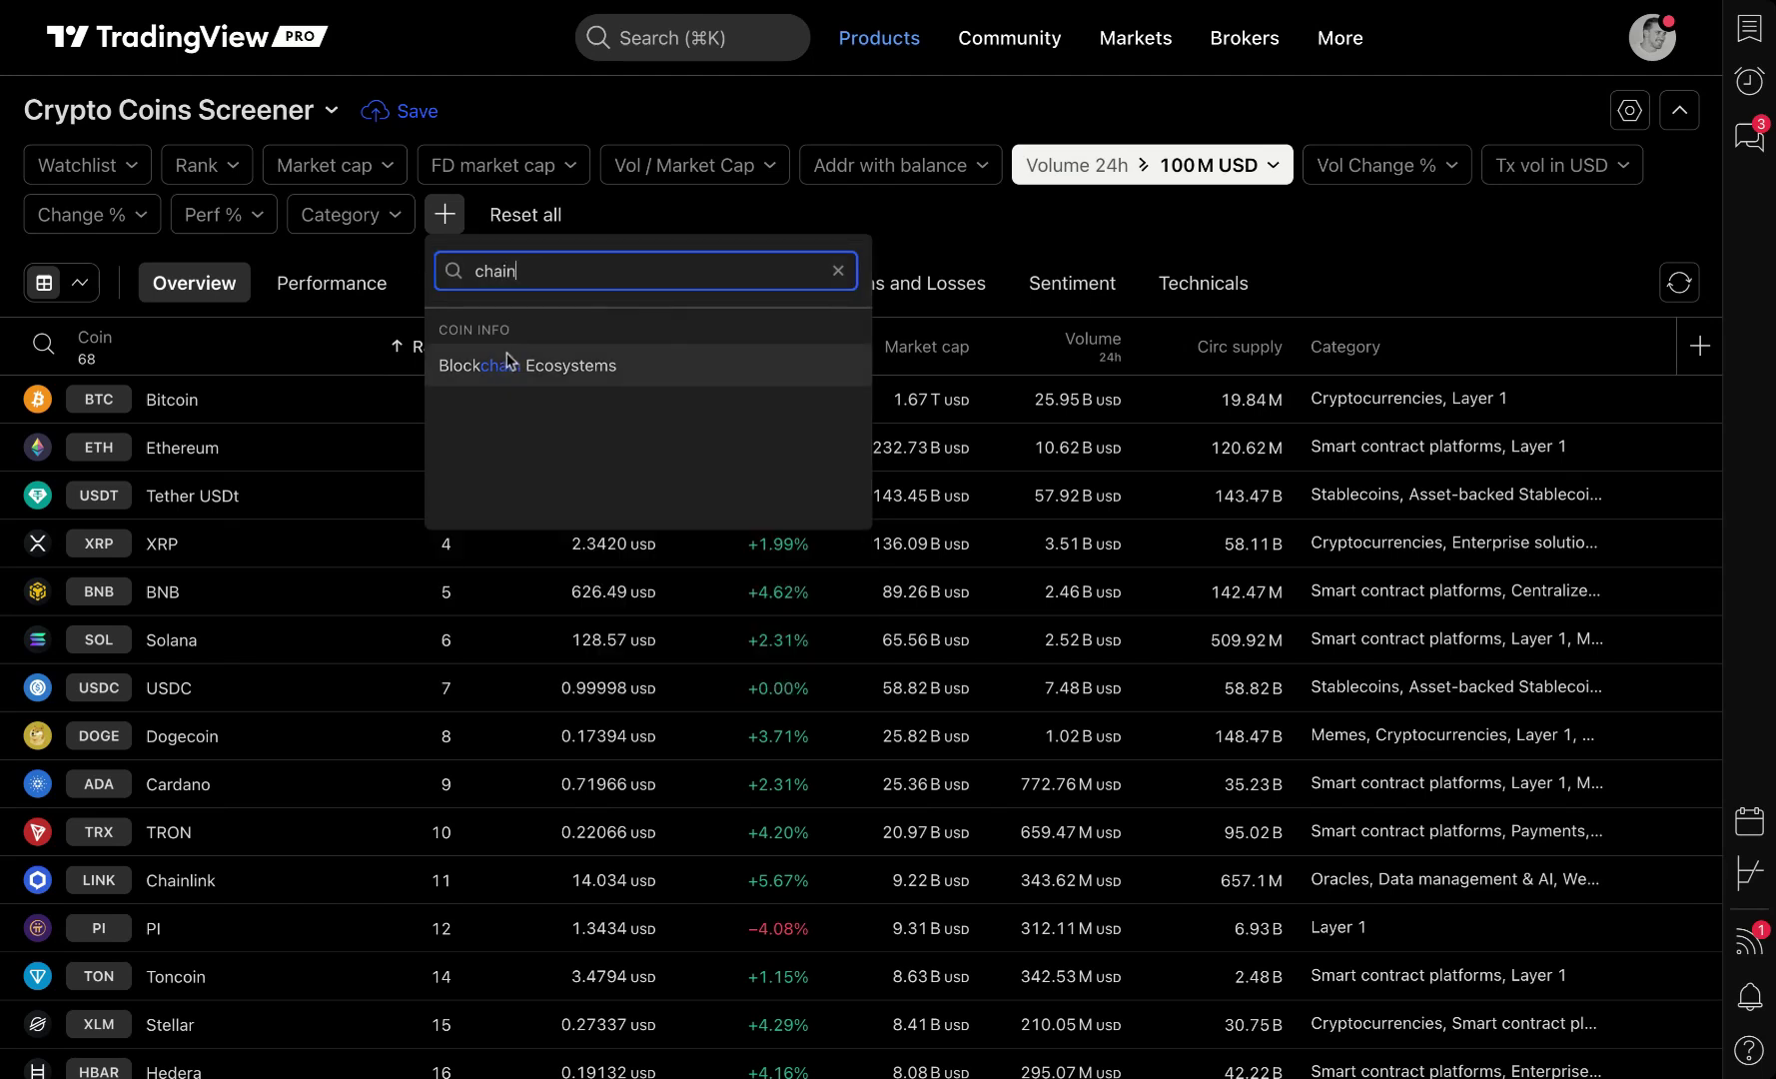
pyautogui.press('BackSpace')
pyautogui.press('BackSpace')
pyautogui.press('BackSpace')
pyautogui.press('BackSpace')
pyautogui.press('BackSpace')
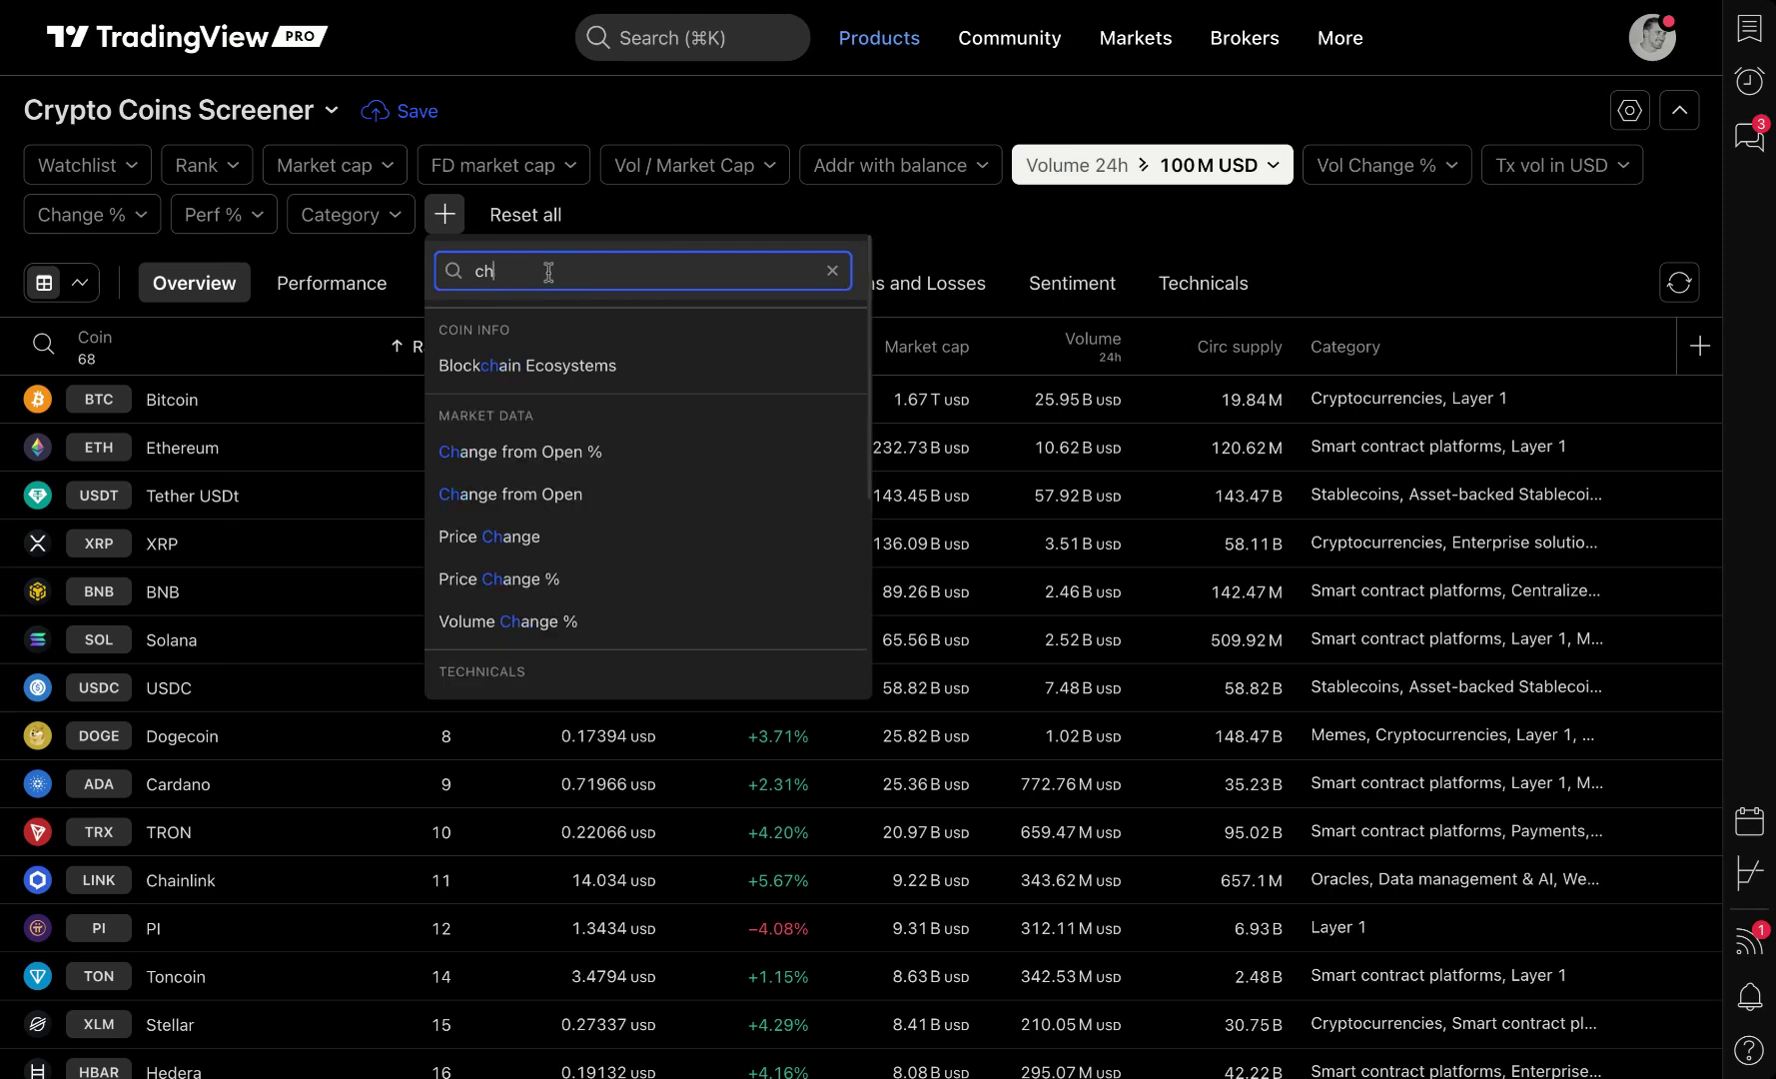
# - Search the available filters for "addr", add the Addresses with balance filter, and set it to above 1M
pyautogui.write('addr')
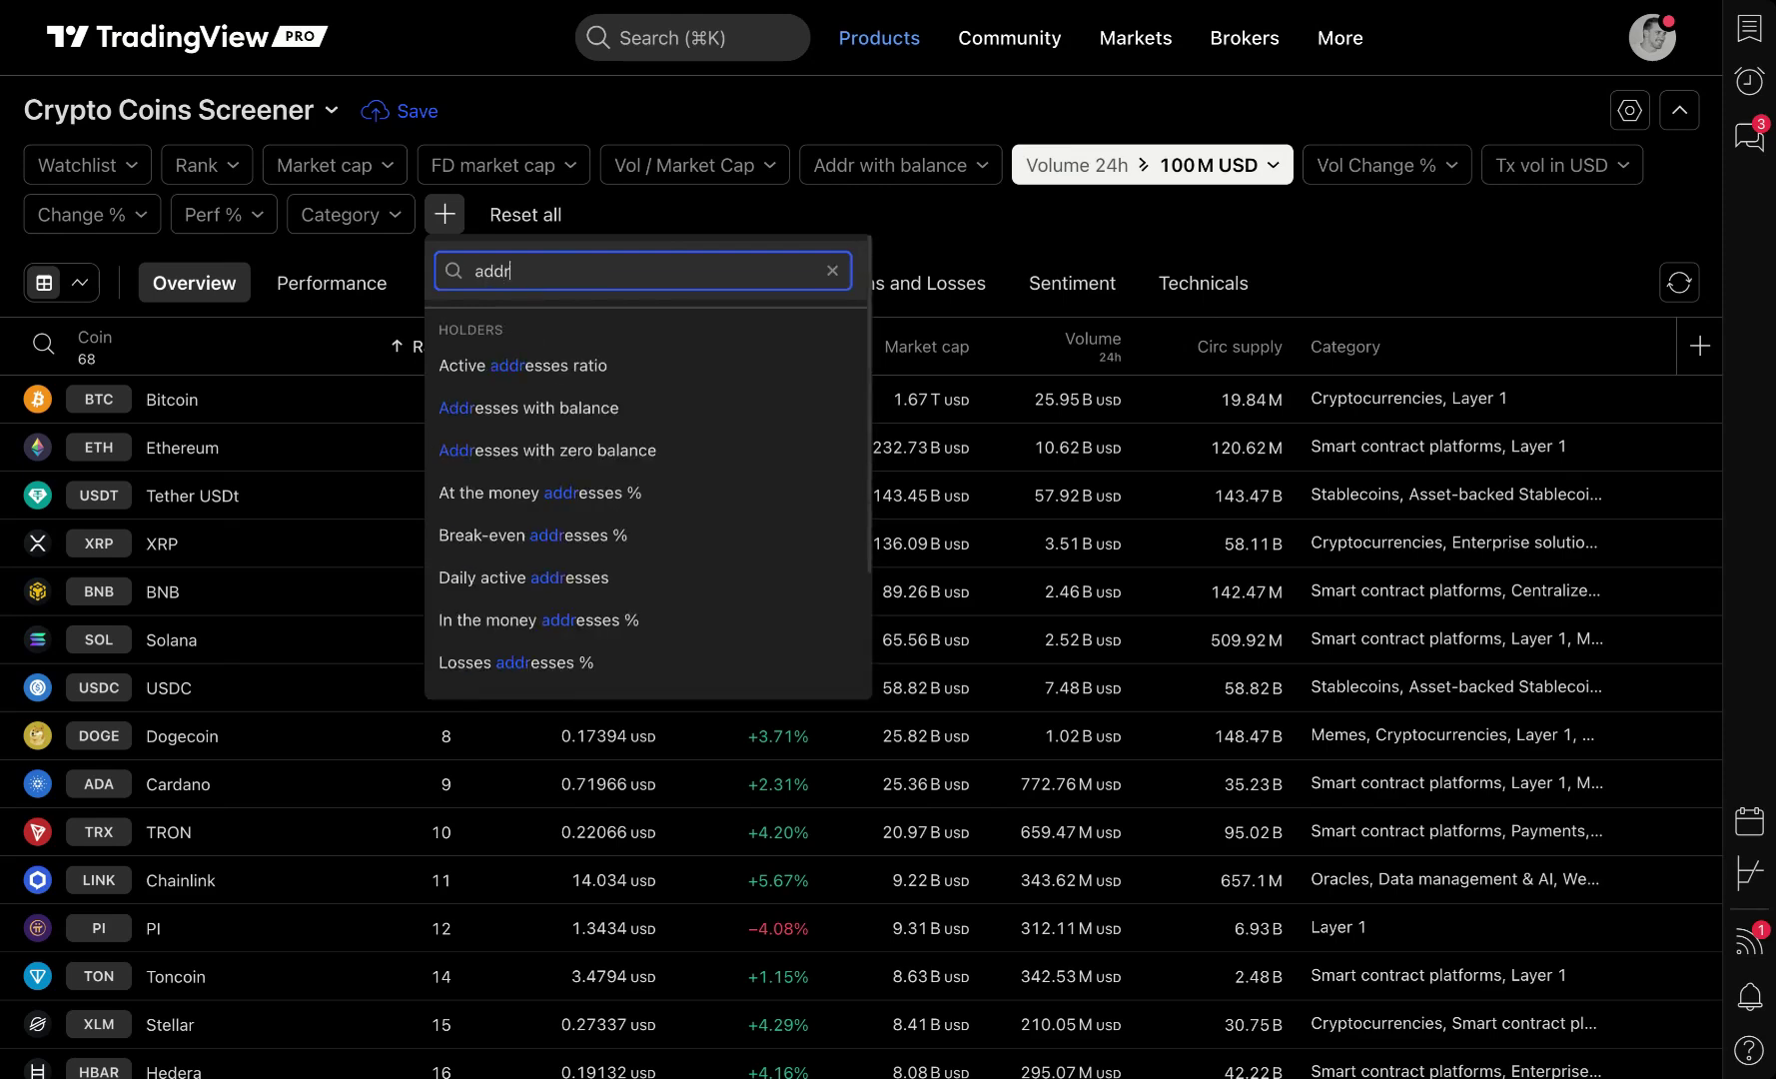
pyautogui.click(562, 407)
pyautogui.click(523, 225)
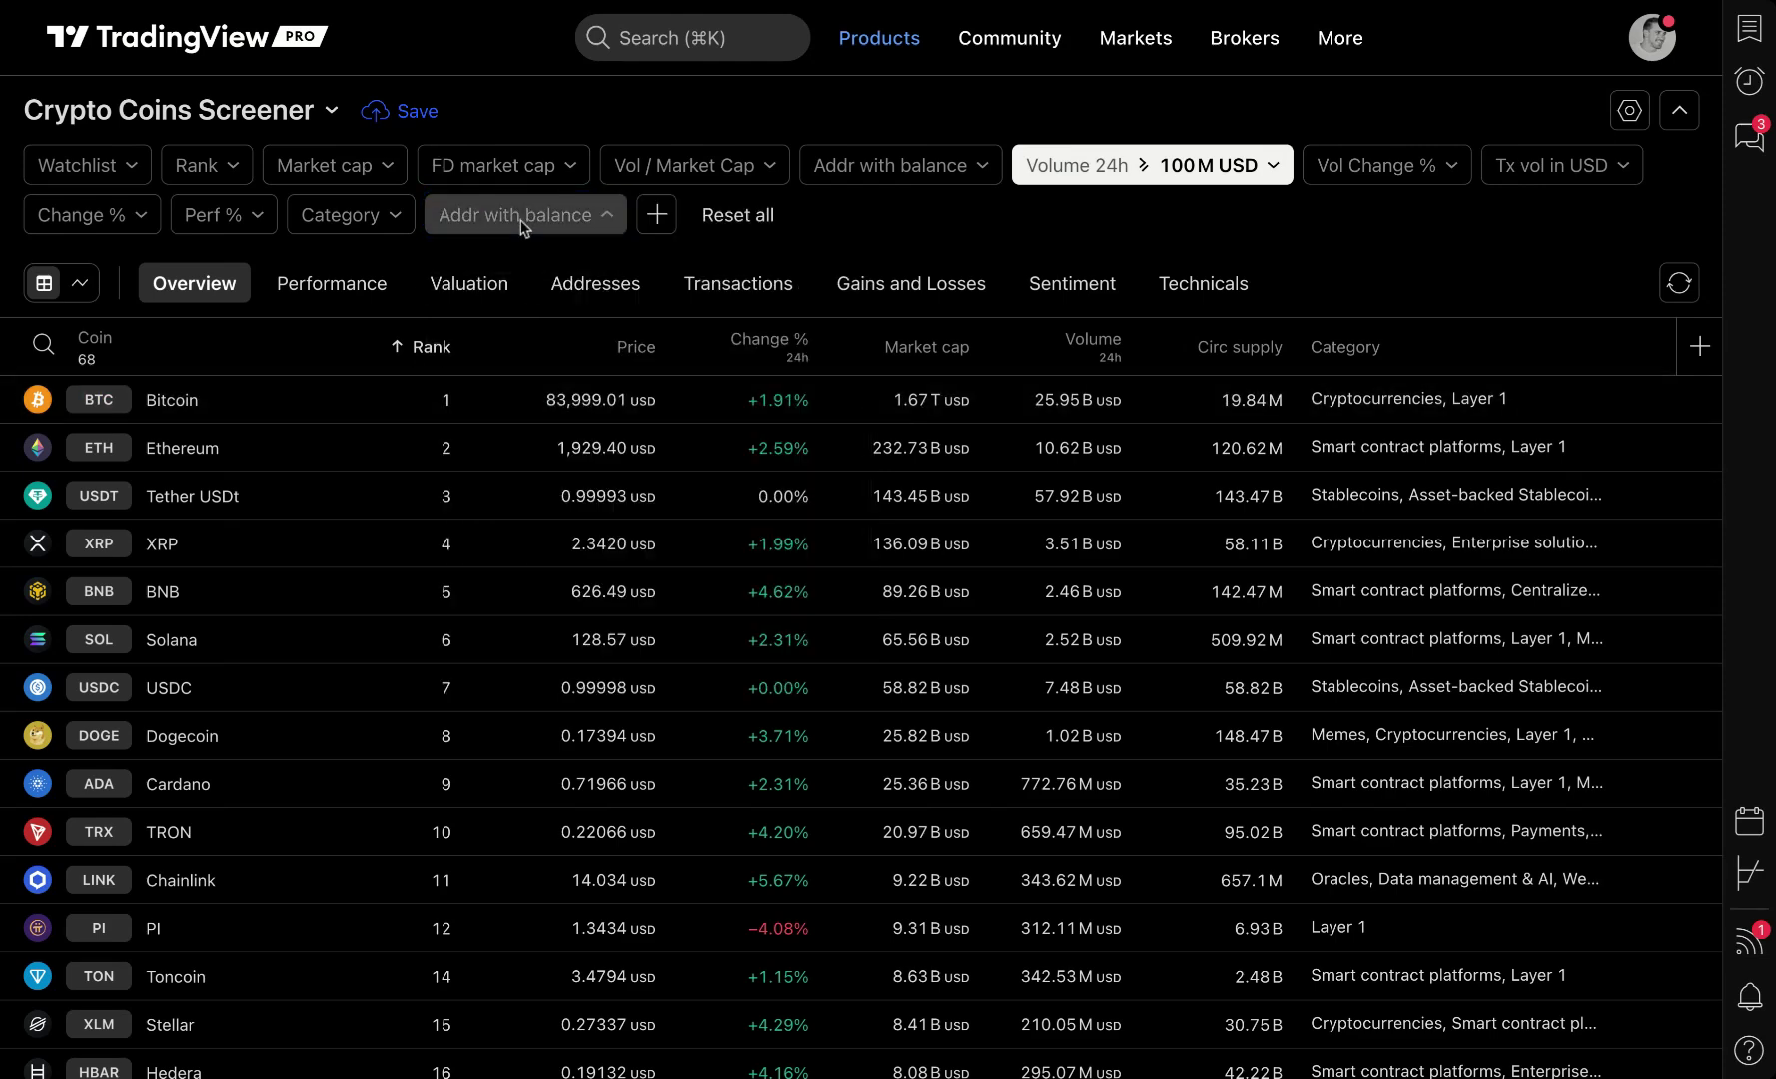
pyautogui.click(512, 283)
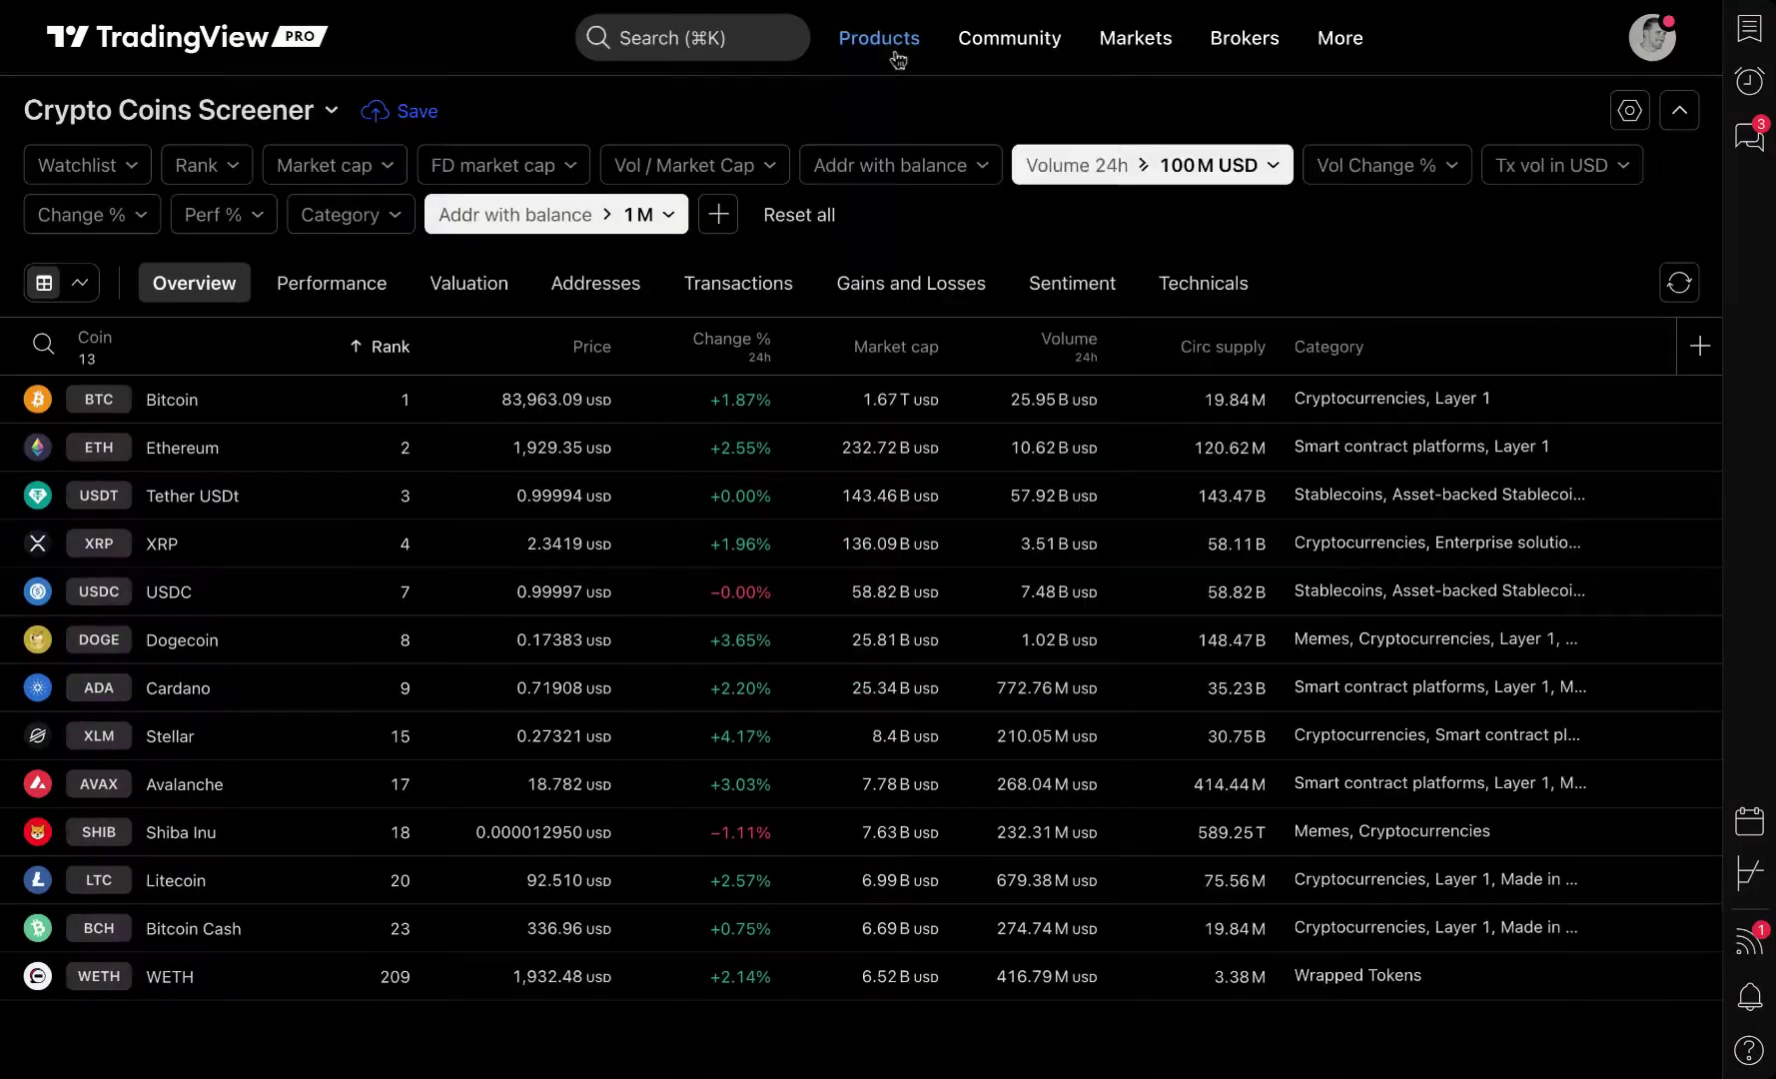
# - Examine the filtered coins in the Performance, Valuation, Addresses, Transactions, Gains and Losses, Sentiment and Technicals column sets
pyautogui.moveTo(879, 38)
pyautogui.click(315, 283)
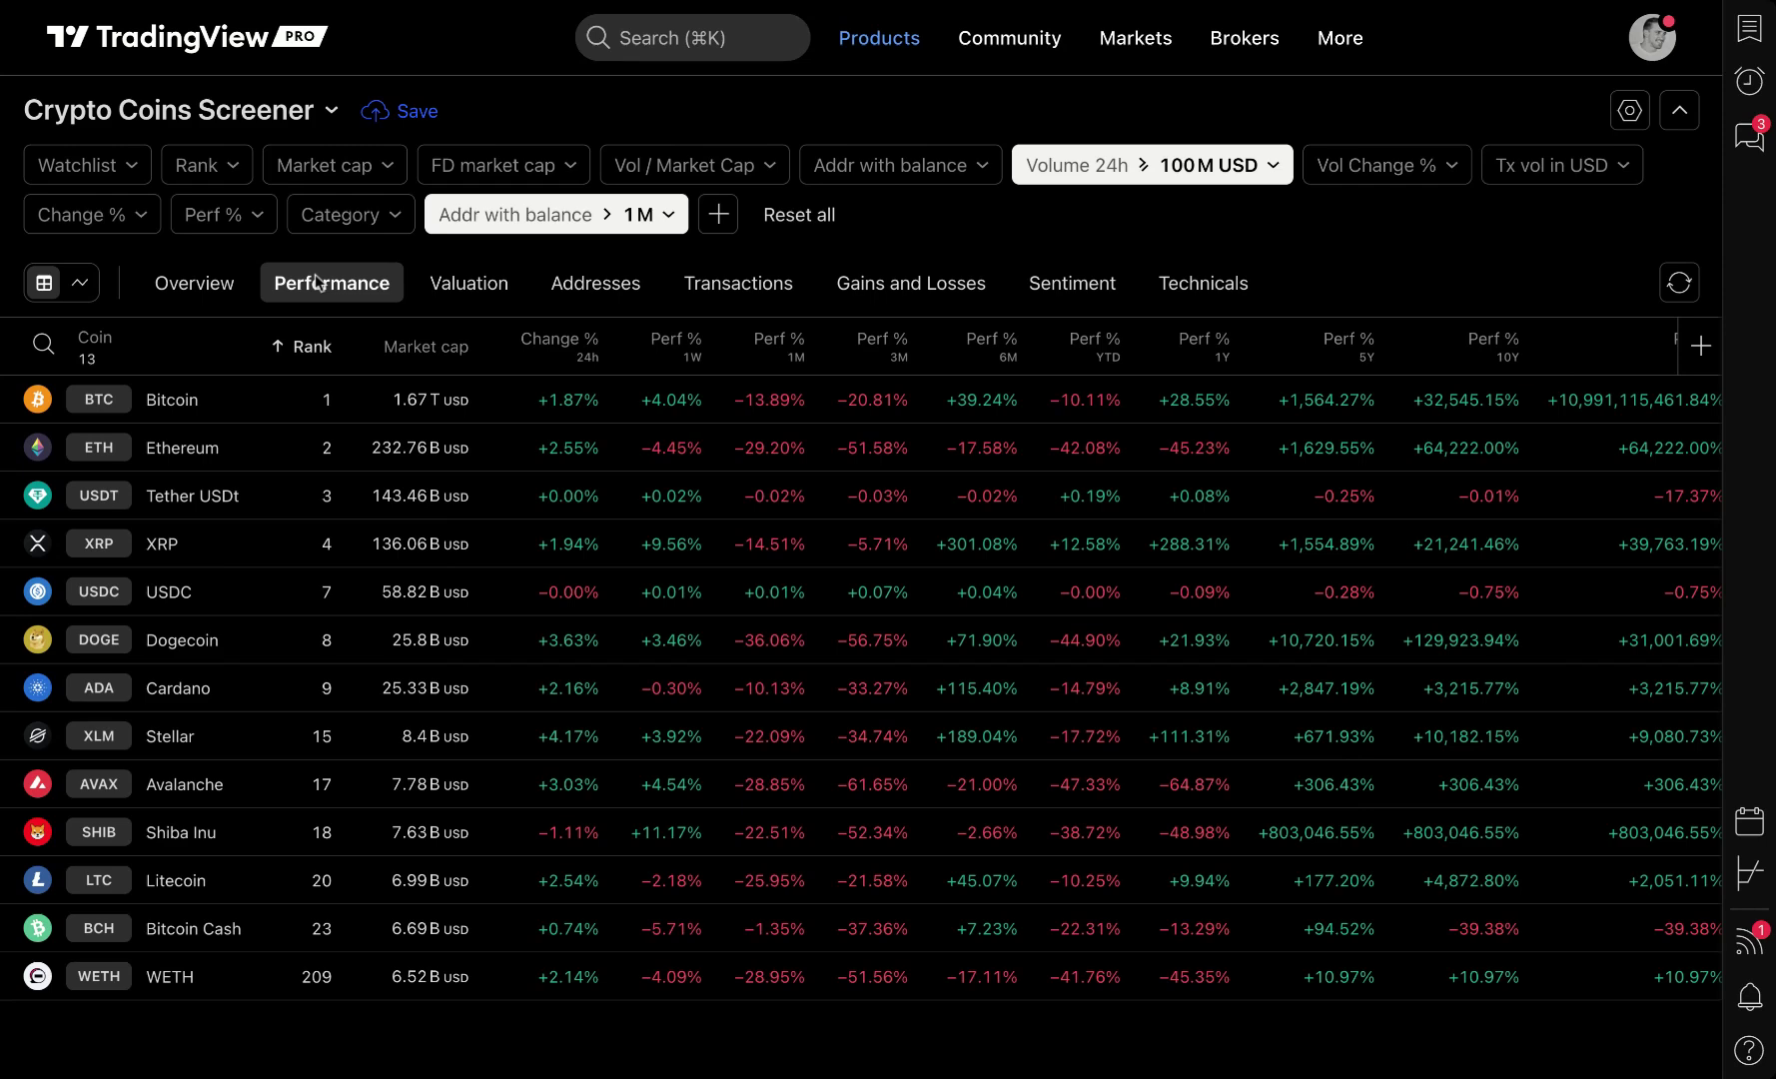
pyautogui.click(455, 283)
pyautogui.click(555, 289)
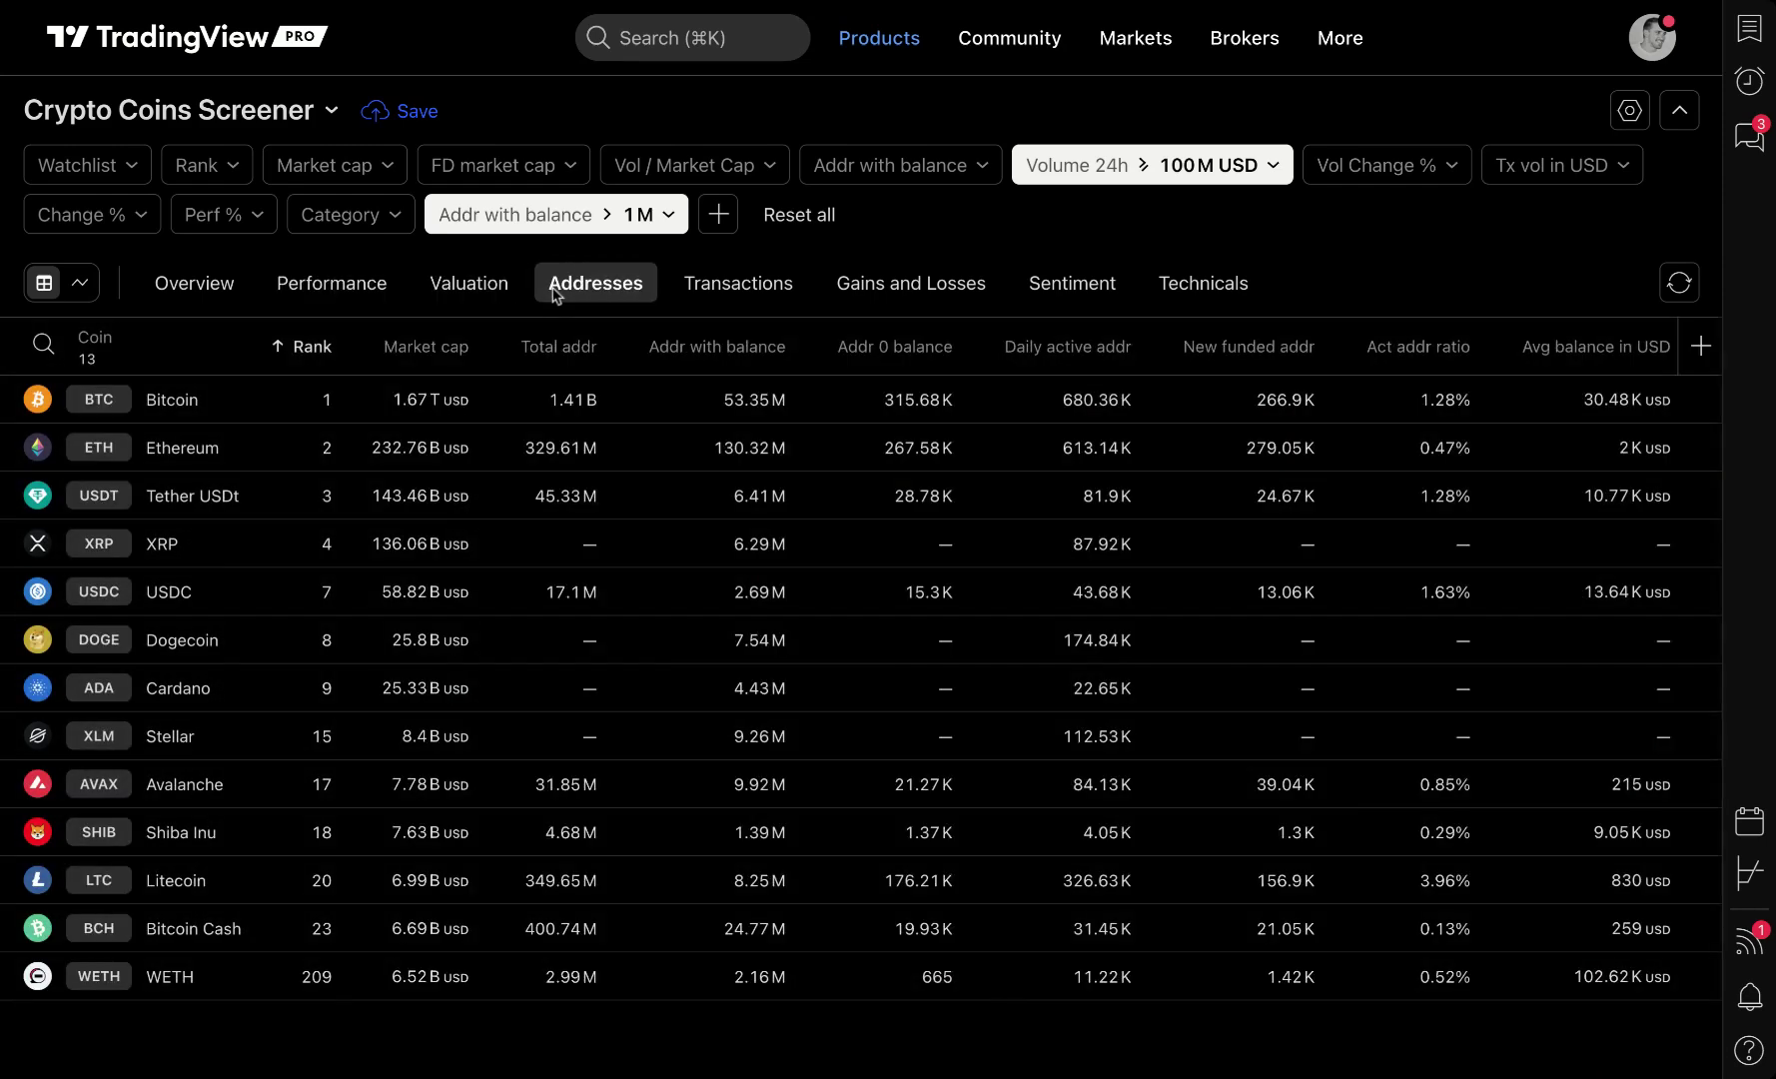
pyautogui.click(705, 286)
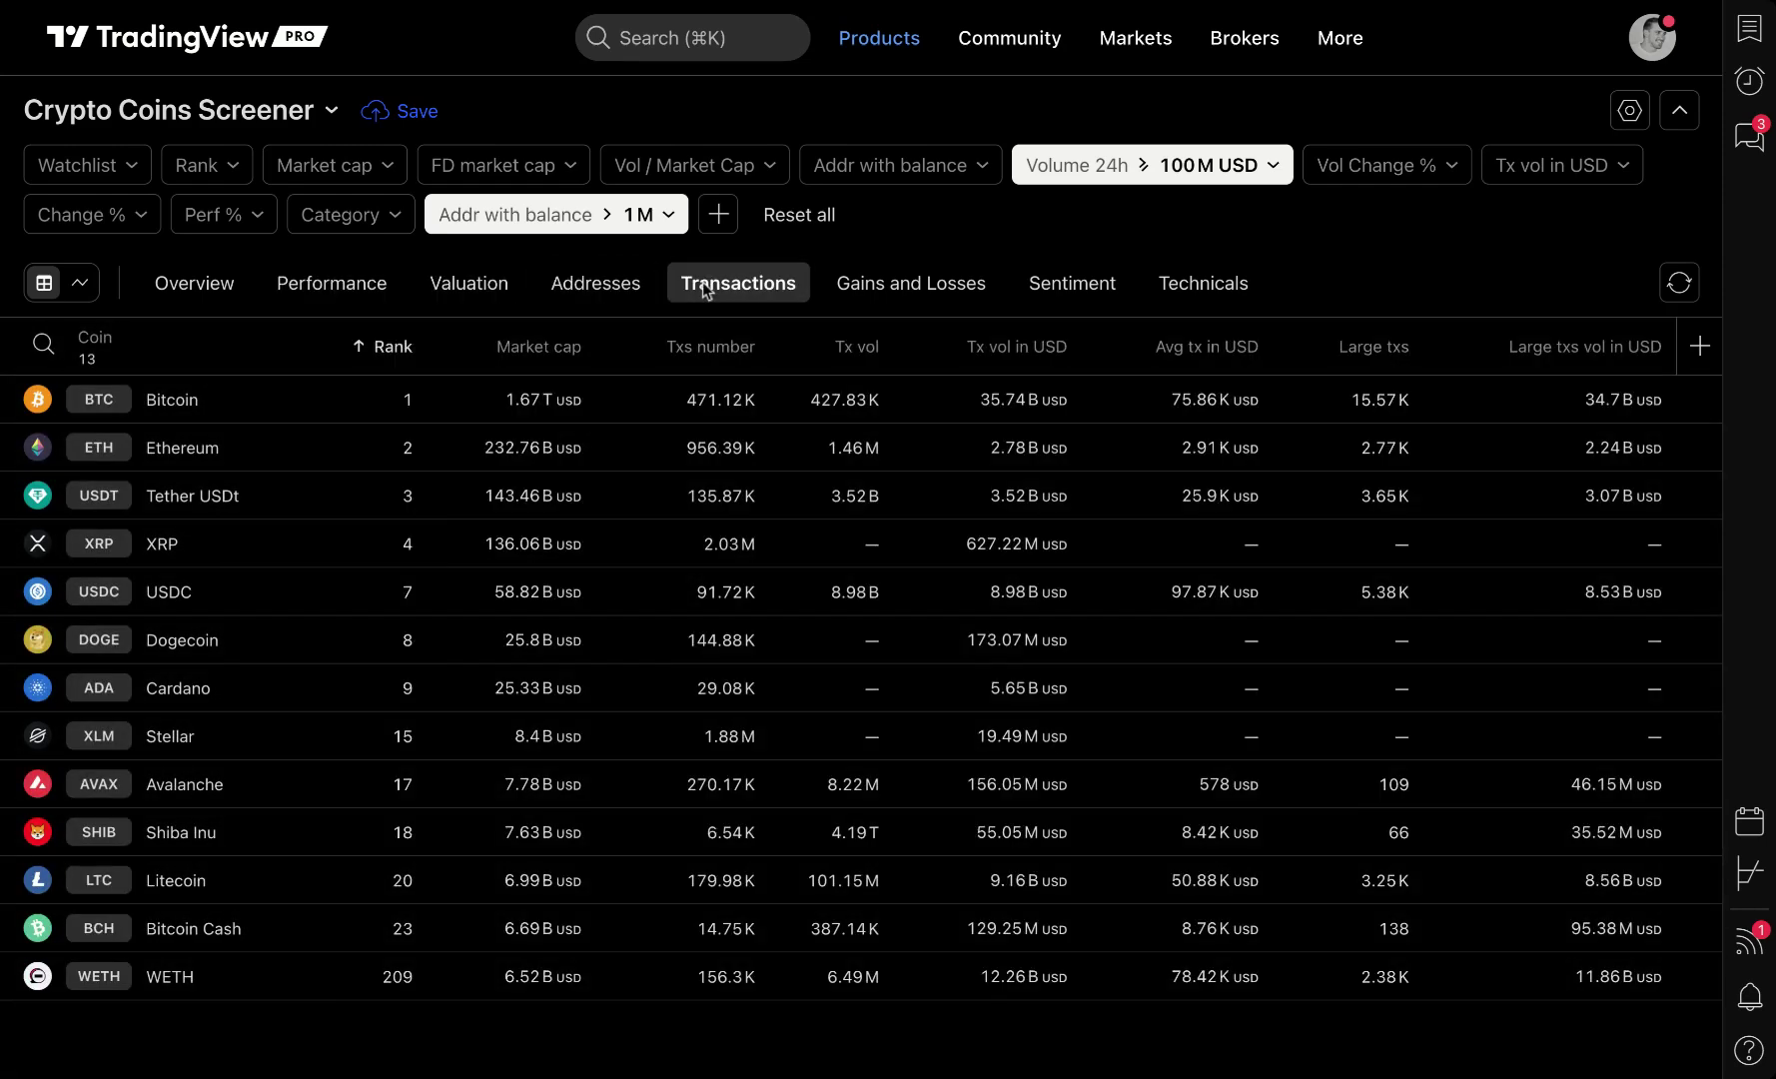
pyautogui.click(904, 287)
pyautogui.click(1055, 292)
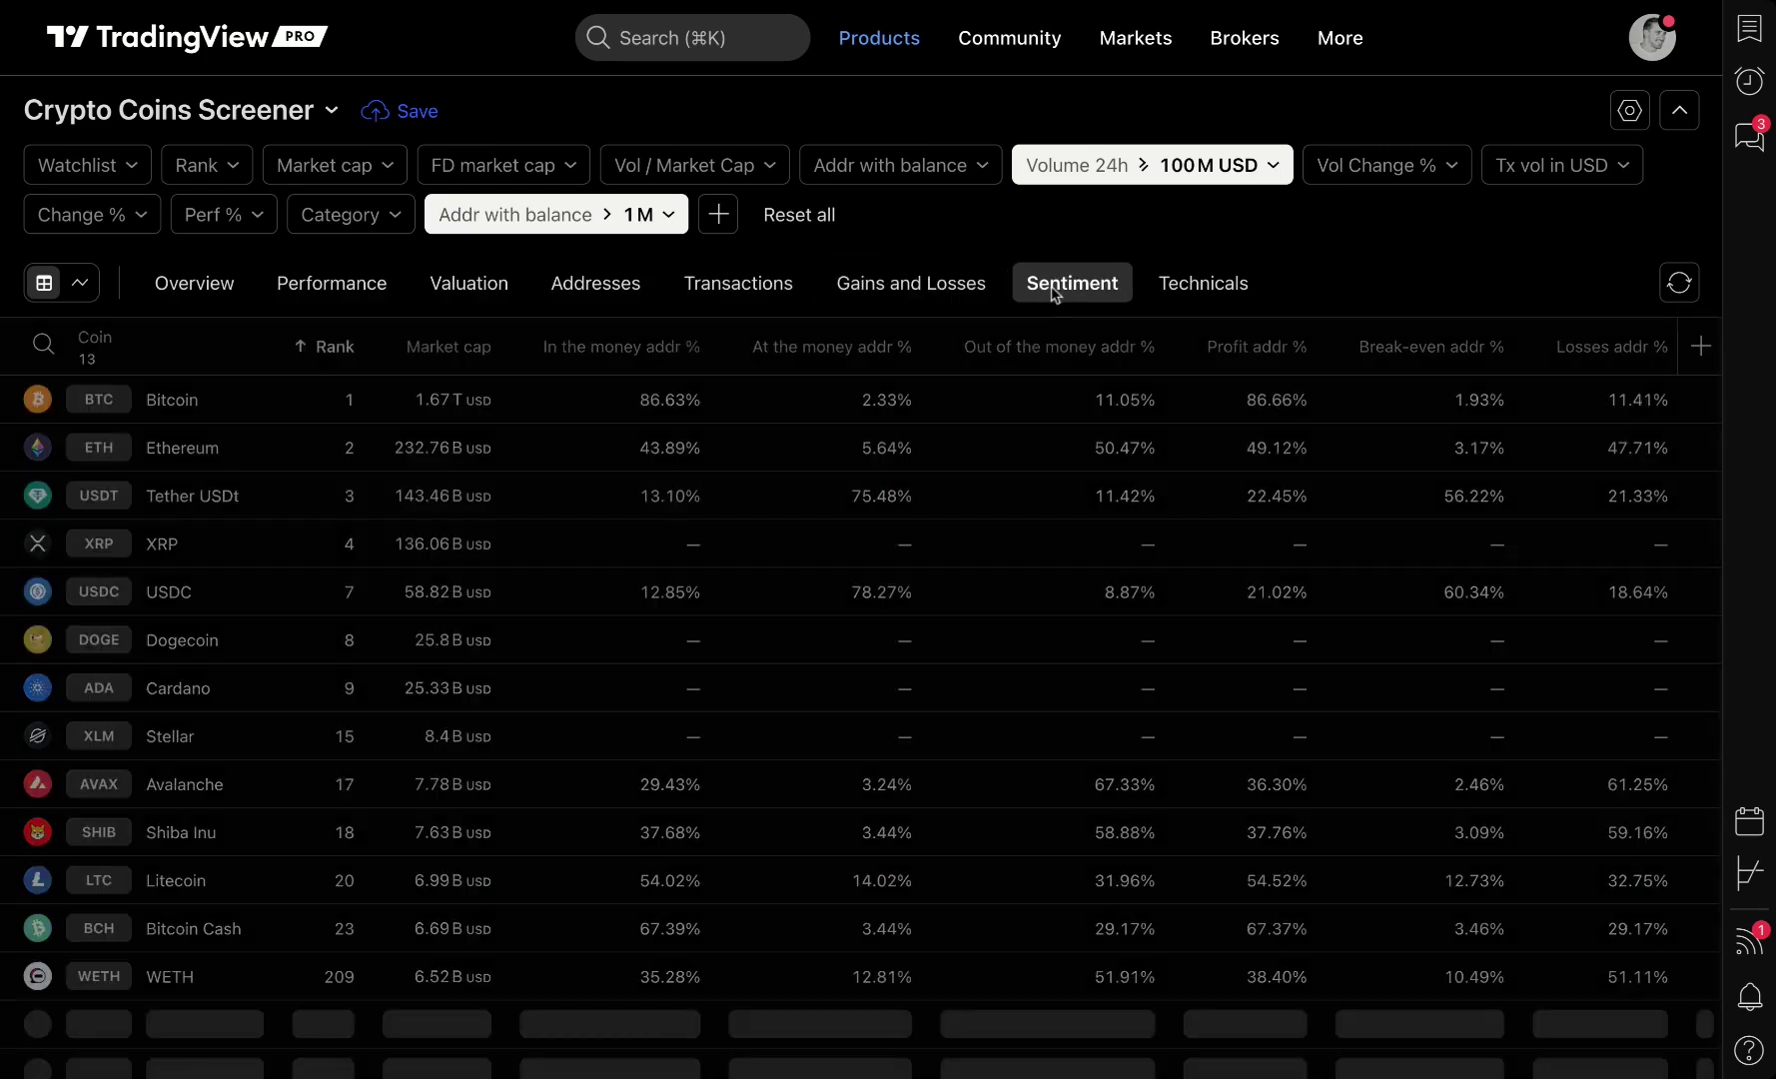
pyautogui.click(1199, 286)
# - Review the filtered coins again in the Sentiment, Gains and Losses, Overview, Addresses and Transactions column sets
pyautogui.click(1120, 292)
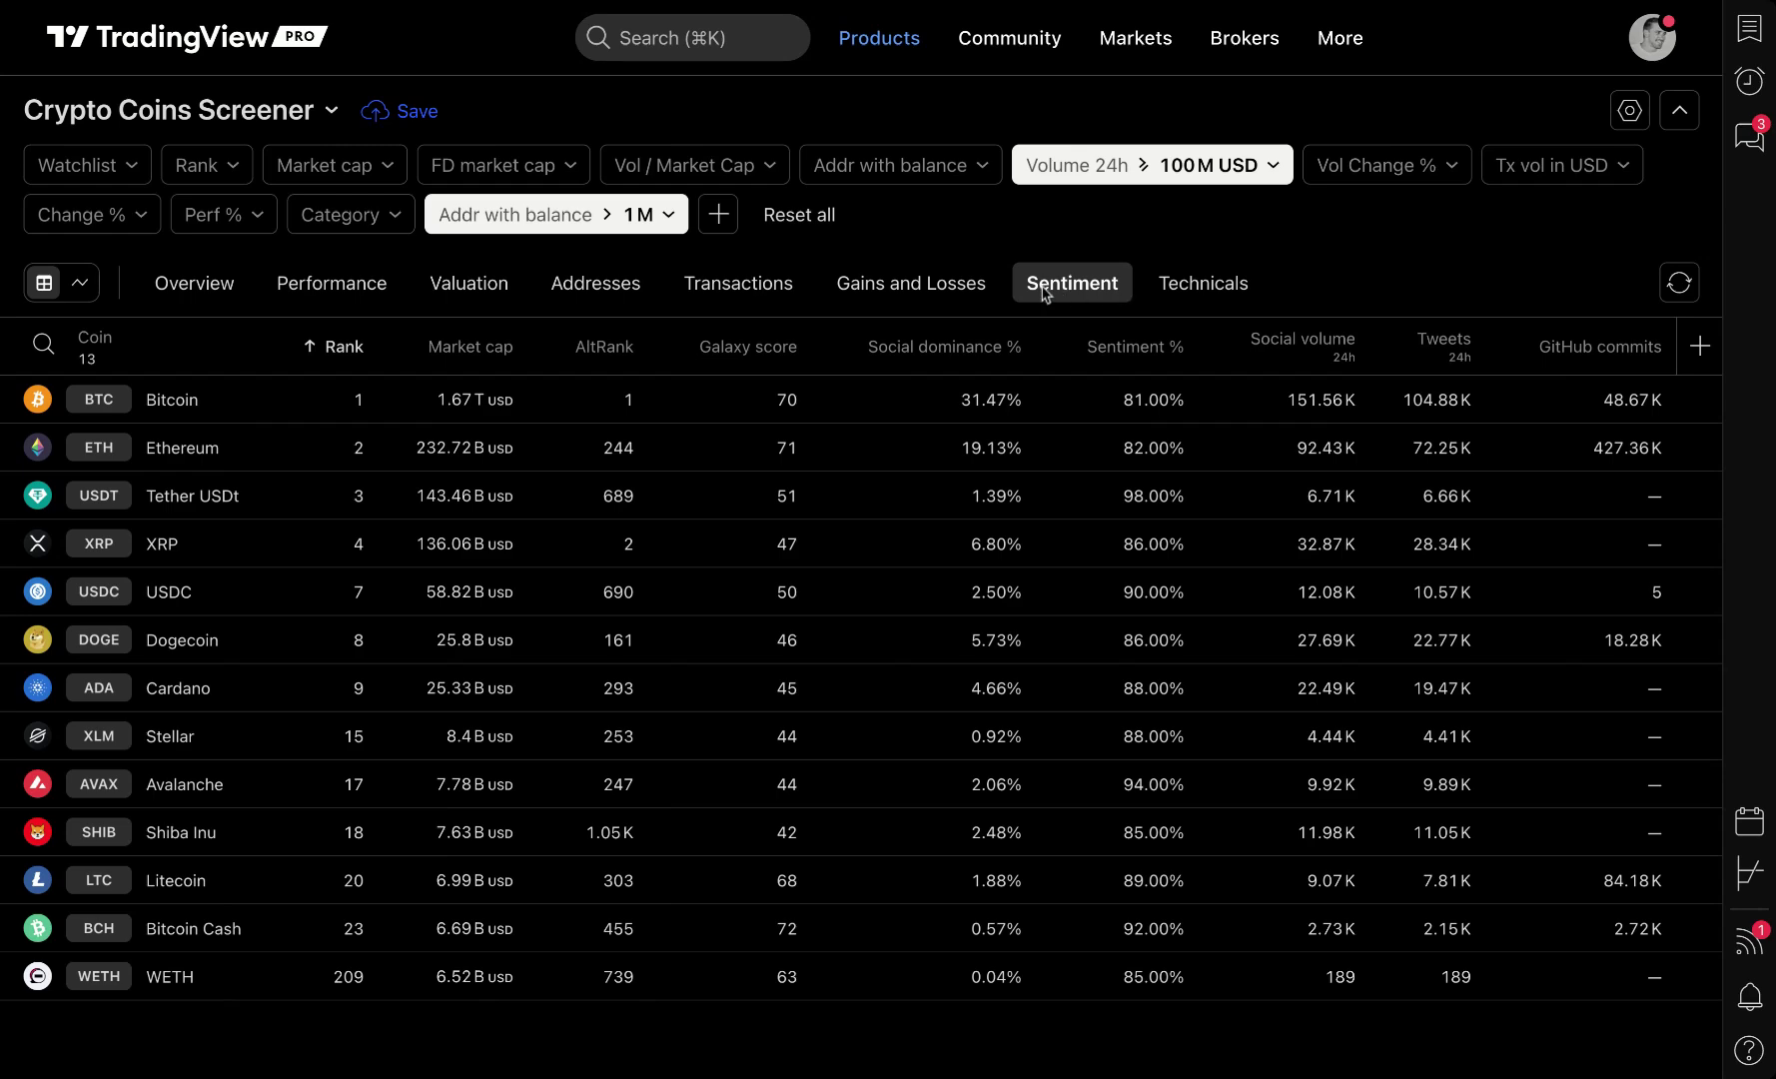
pyautogui.click(979, 297)
pyautogui.click(235, 290)
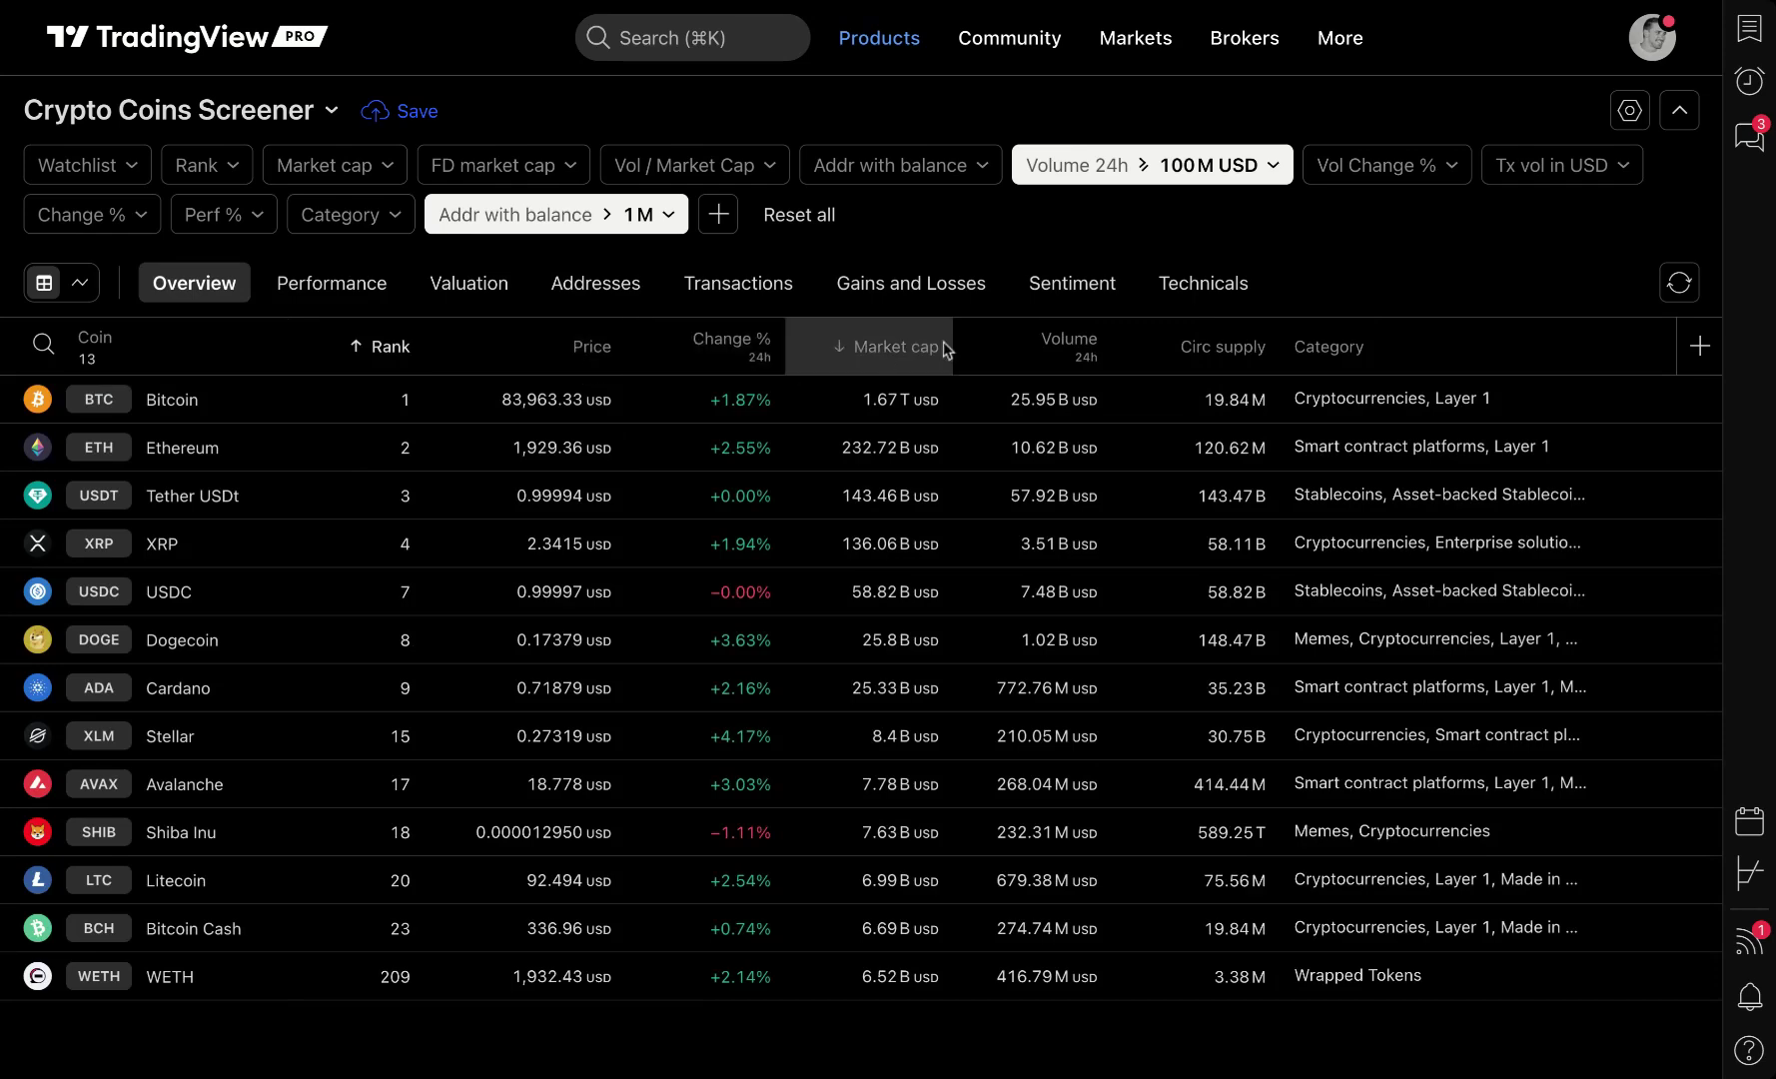
pyautogui.click(565, 289)
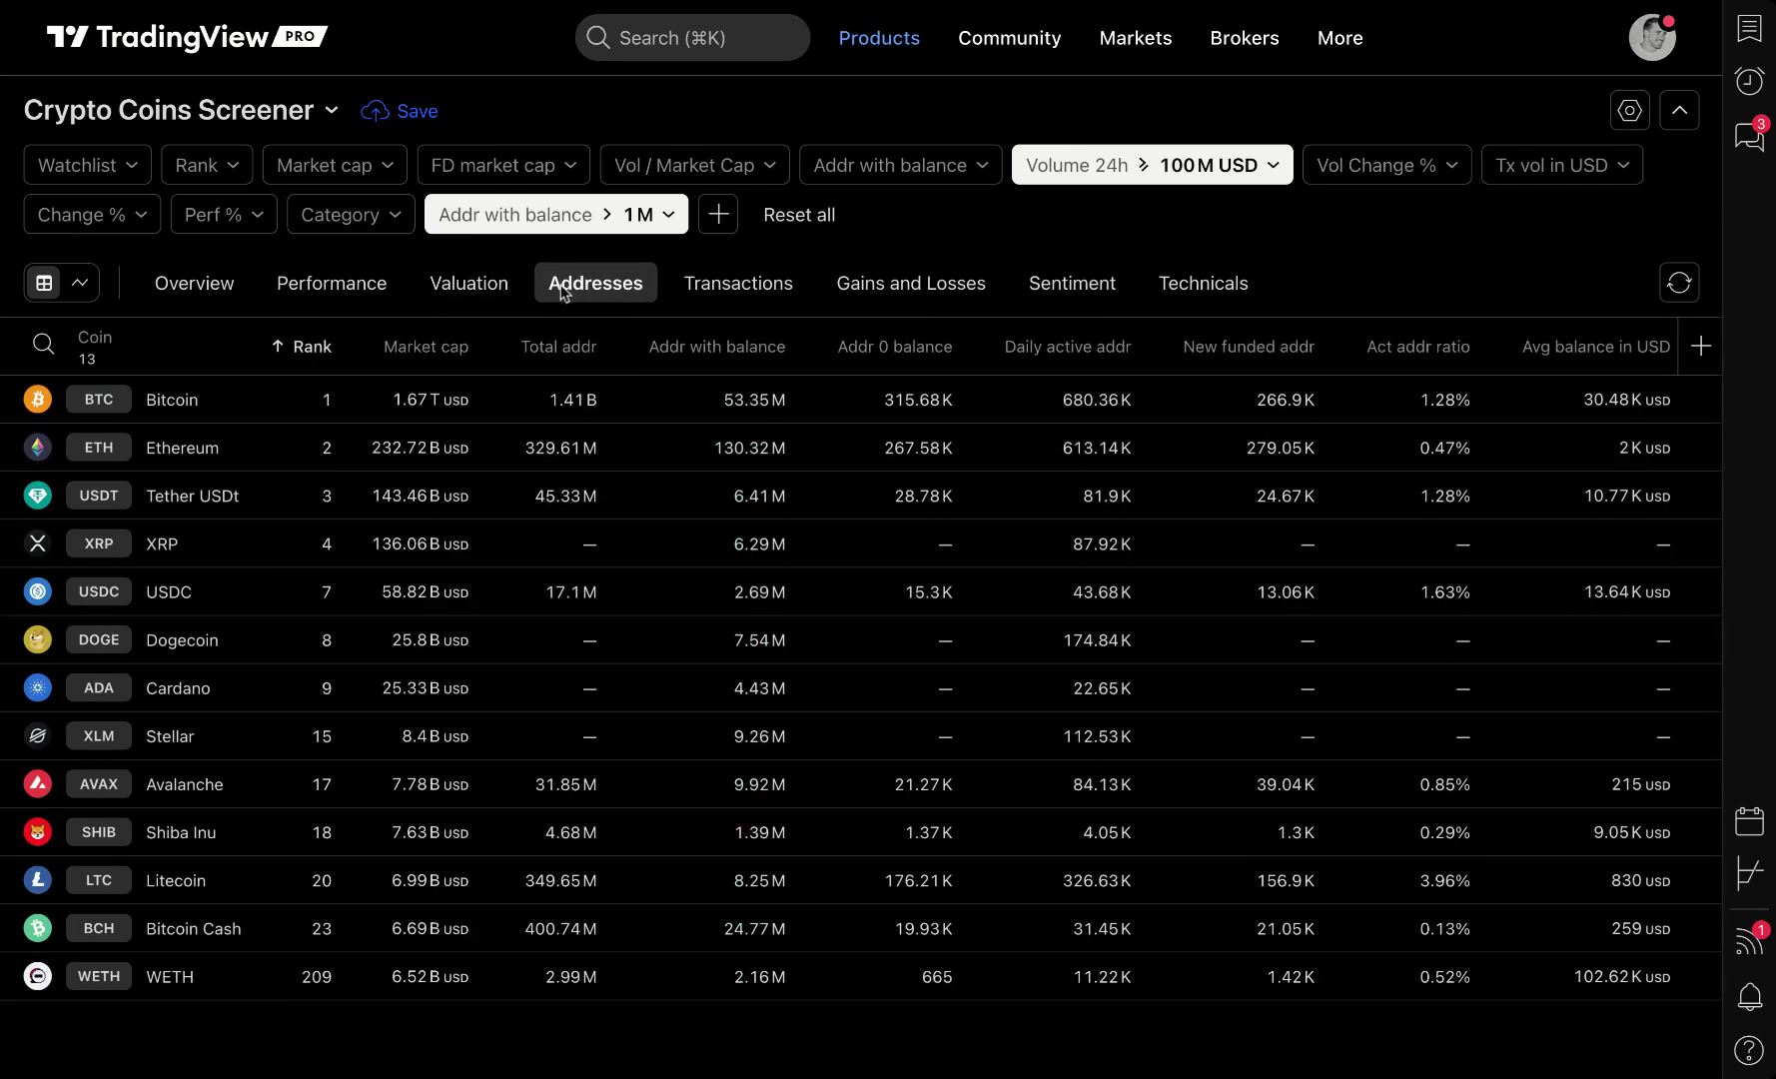
pyautogui.click(789, 285)
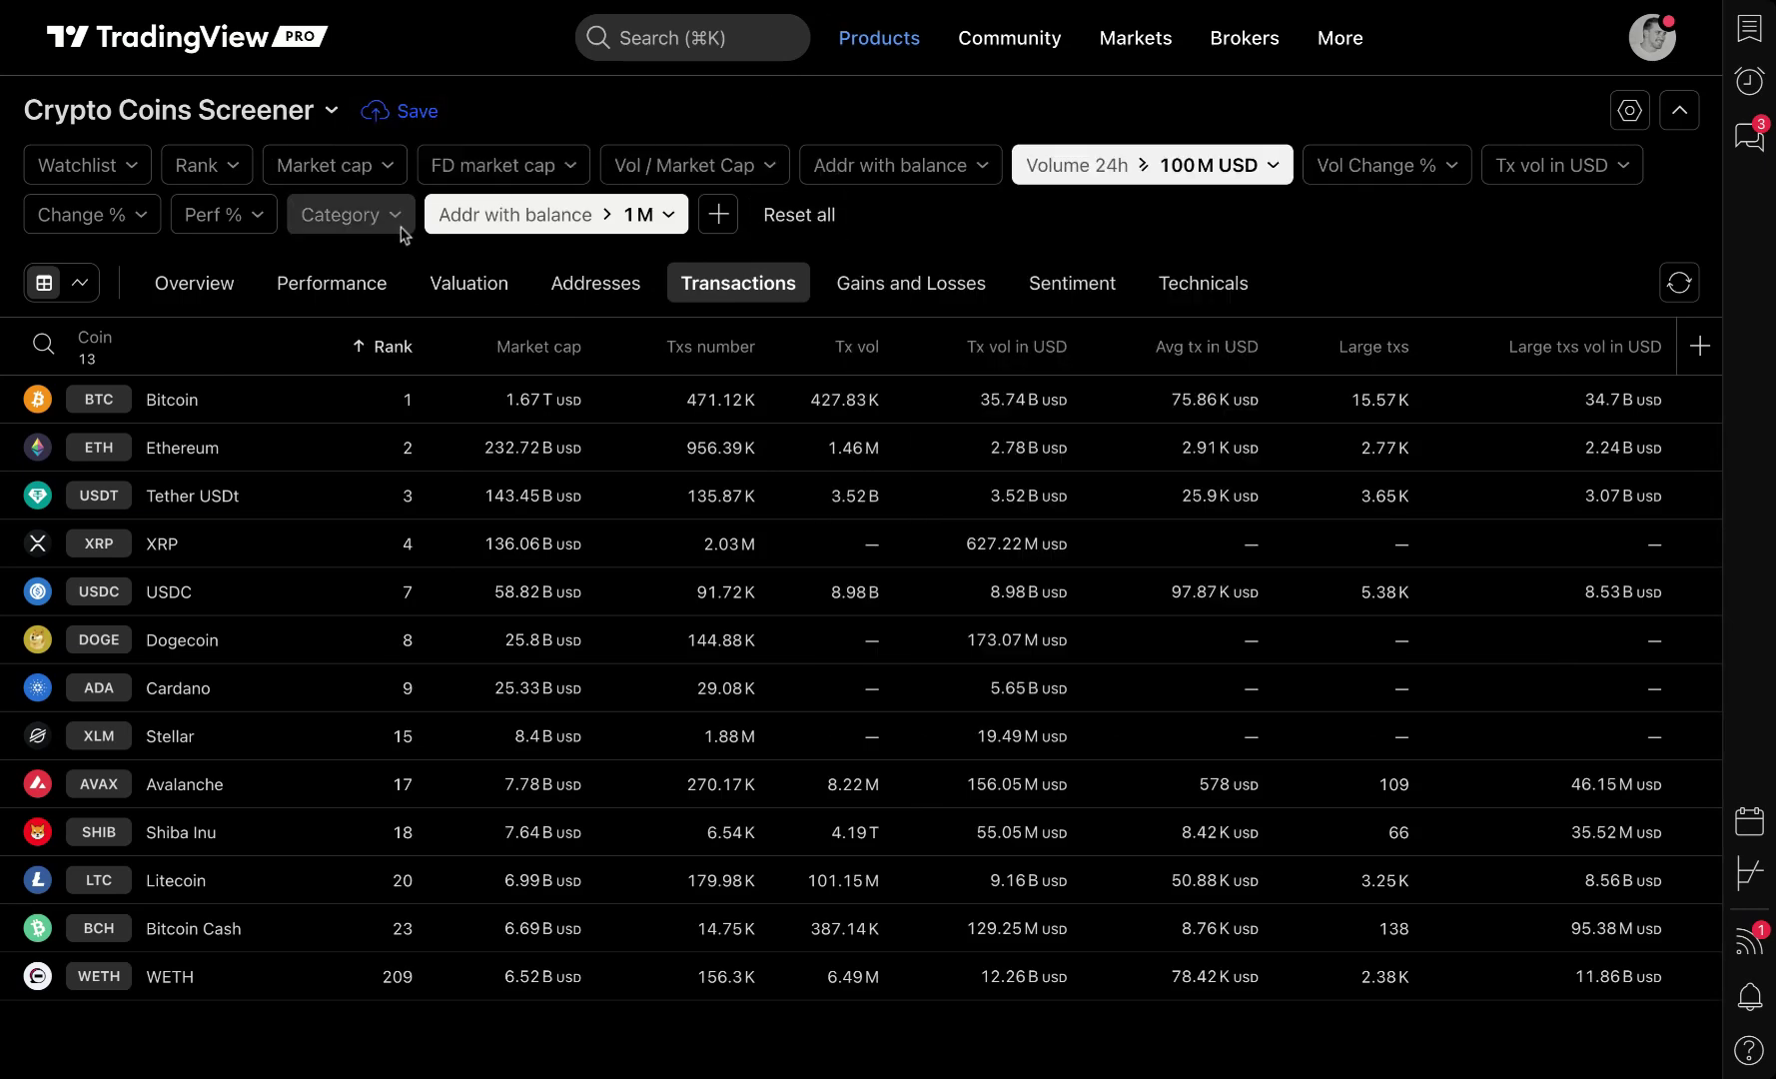
# - Review the filtered coins in the Overview and Sentiment column sets, and browse their price charts in chart view
pyautogui.click(217, 299)
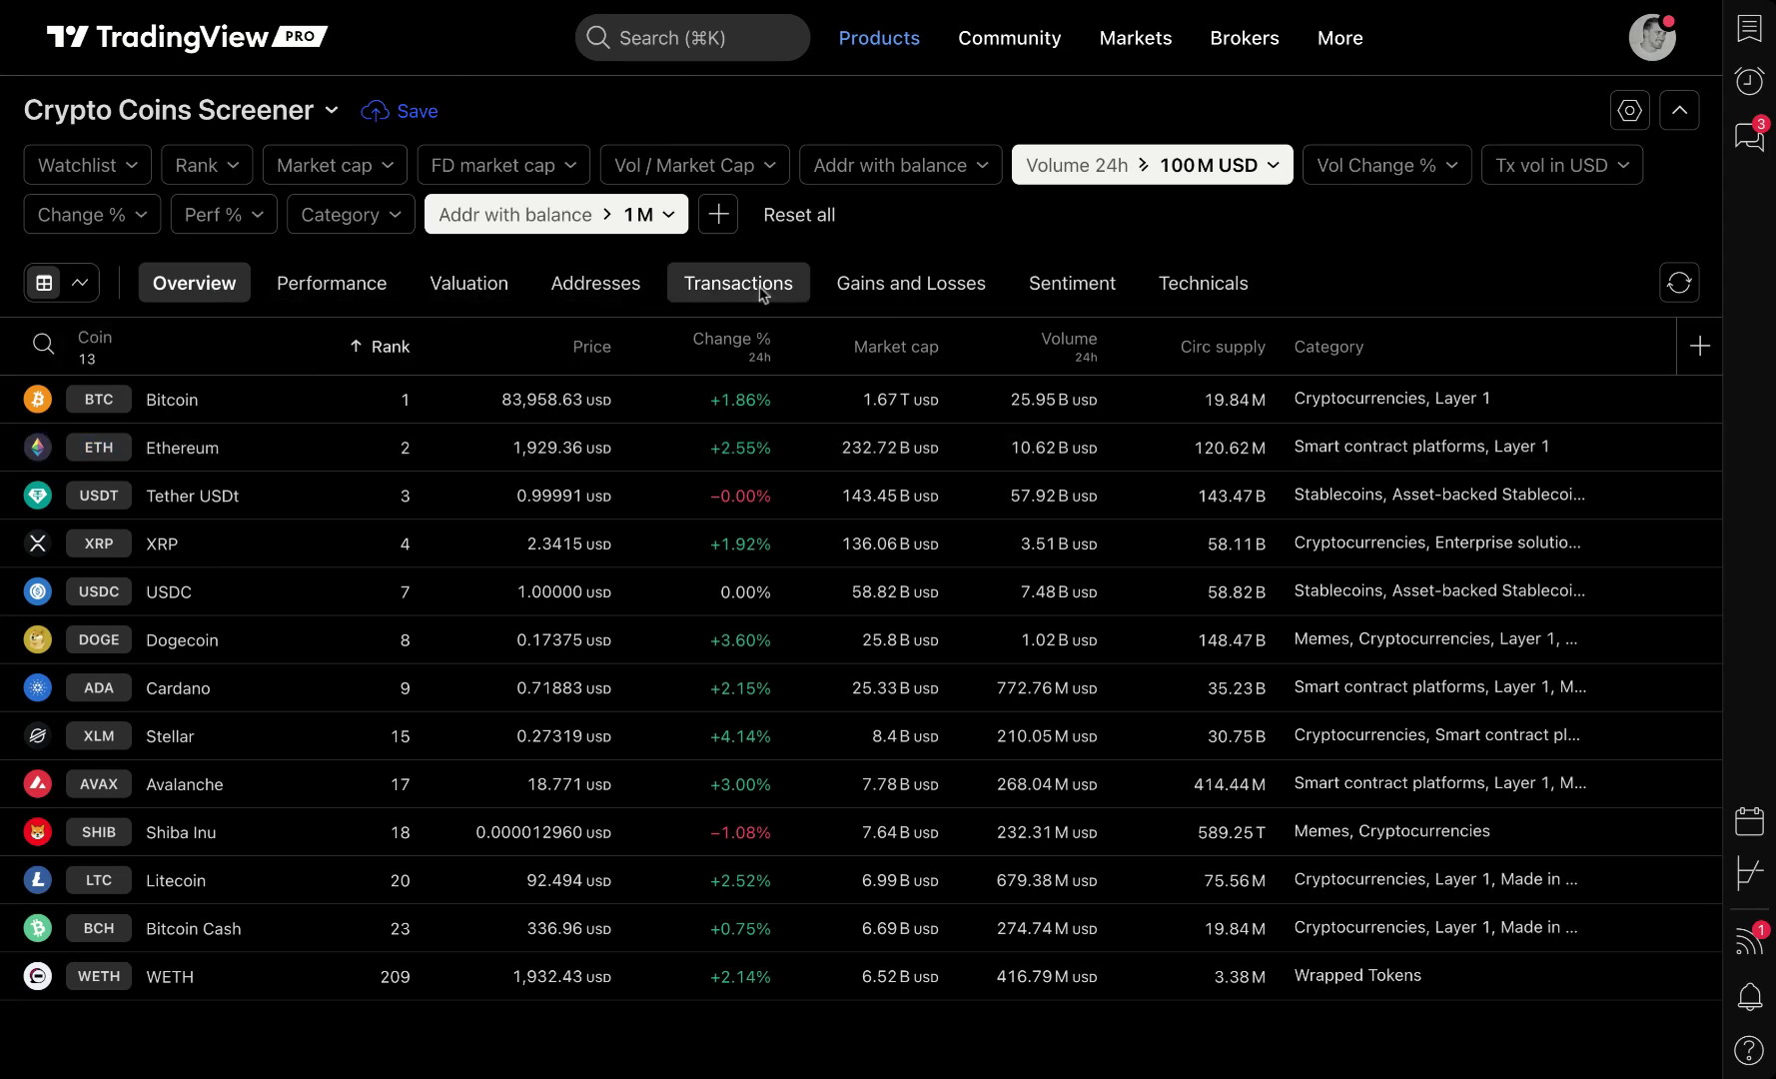
pyautogui.click(1041, 287)
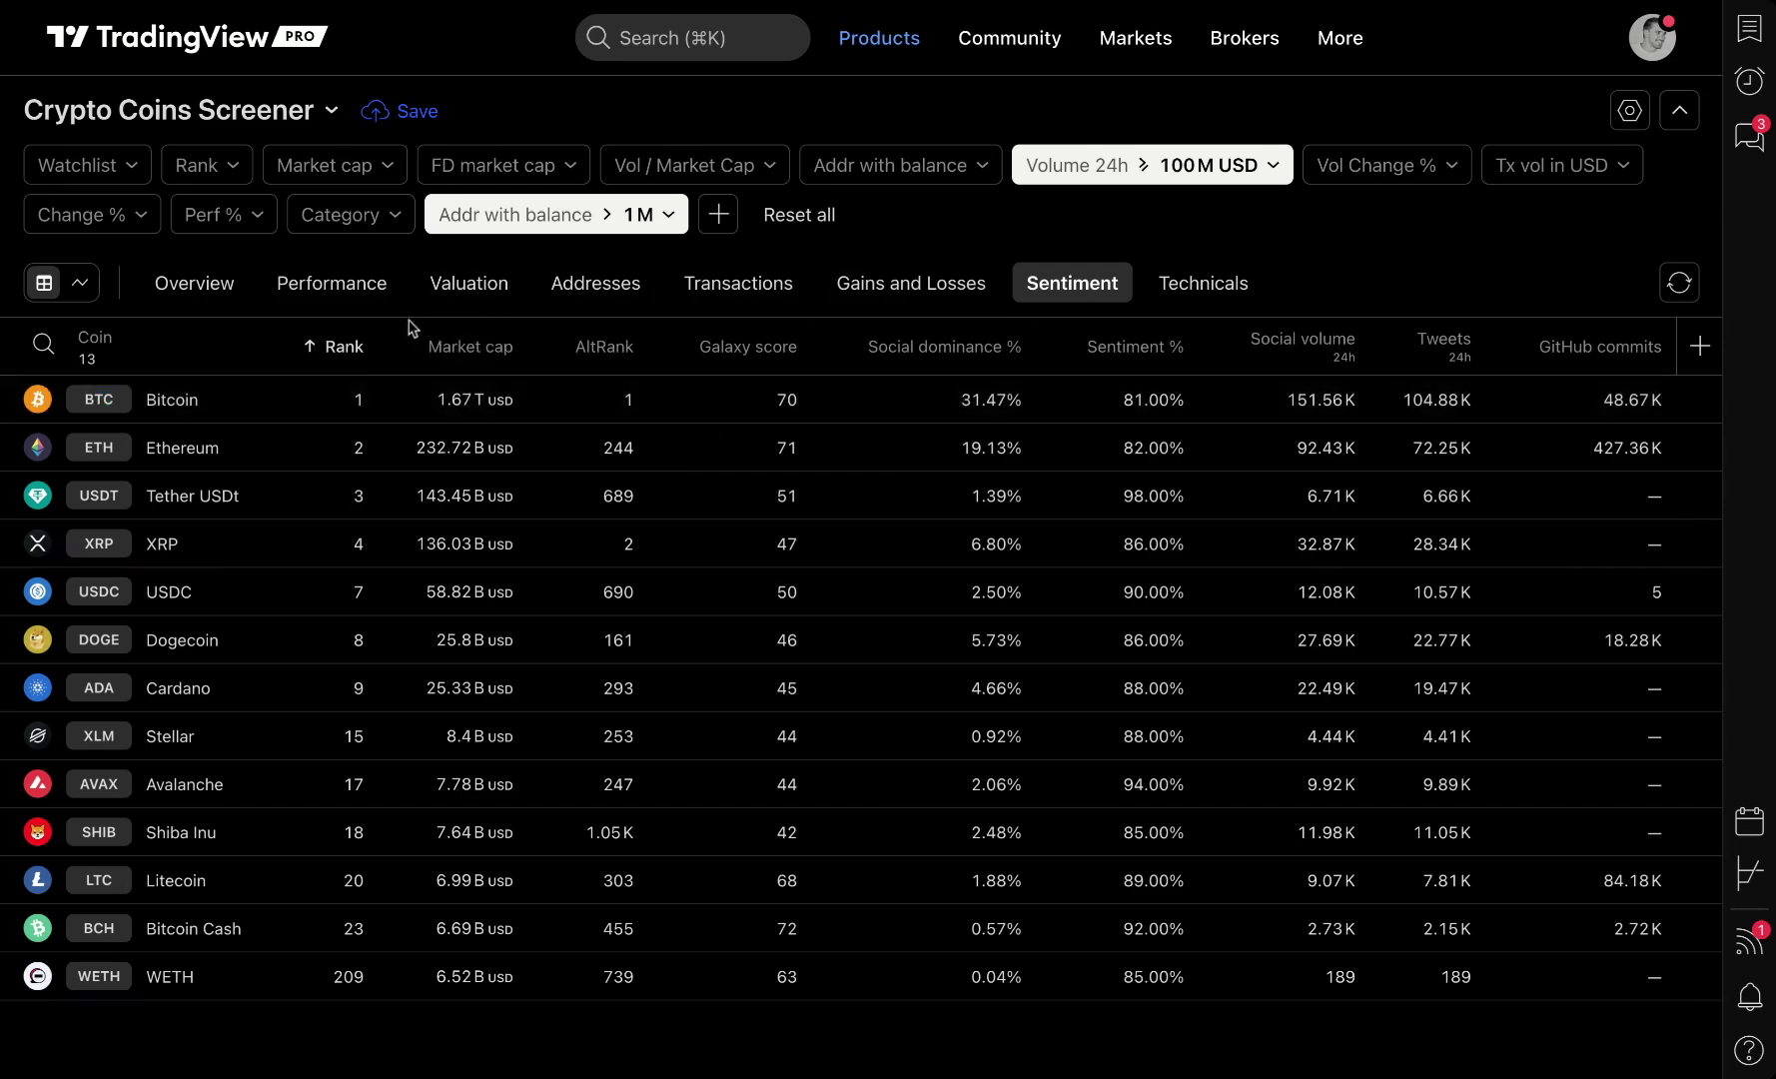
pyautogui.click(79, 285)
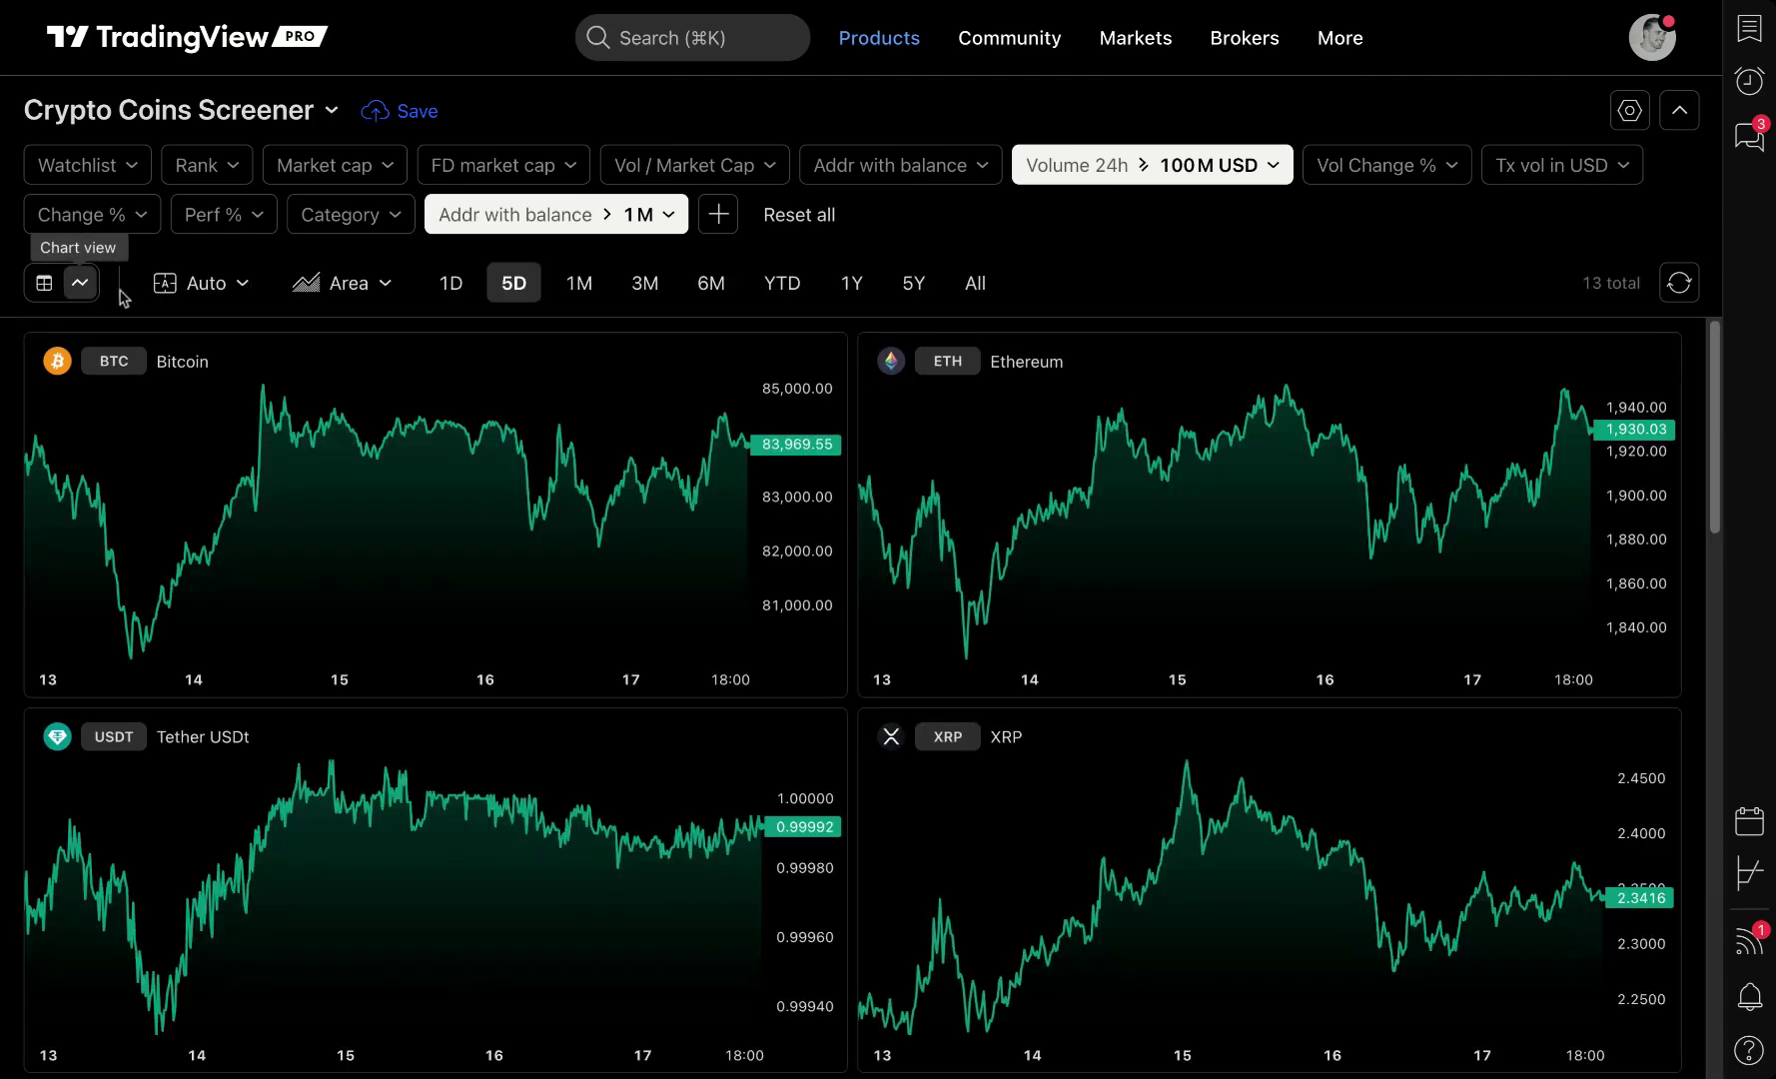
pyautogui.scroll(-3, 967, 544)
pyautogui.scroll(-10, 967, 544)
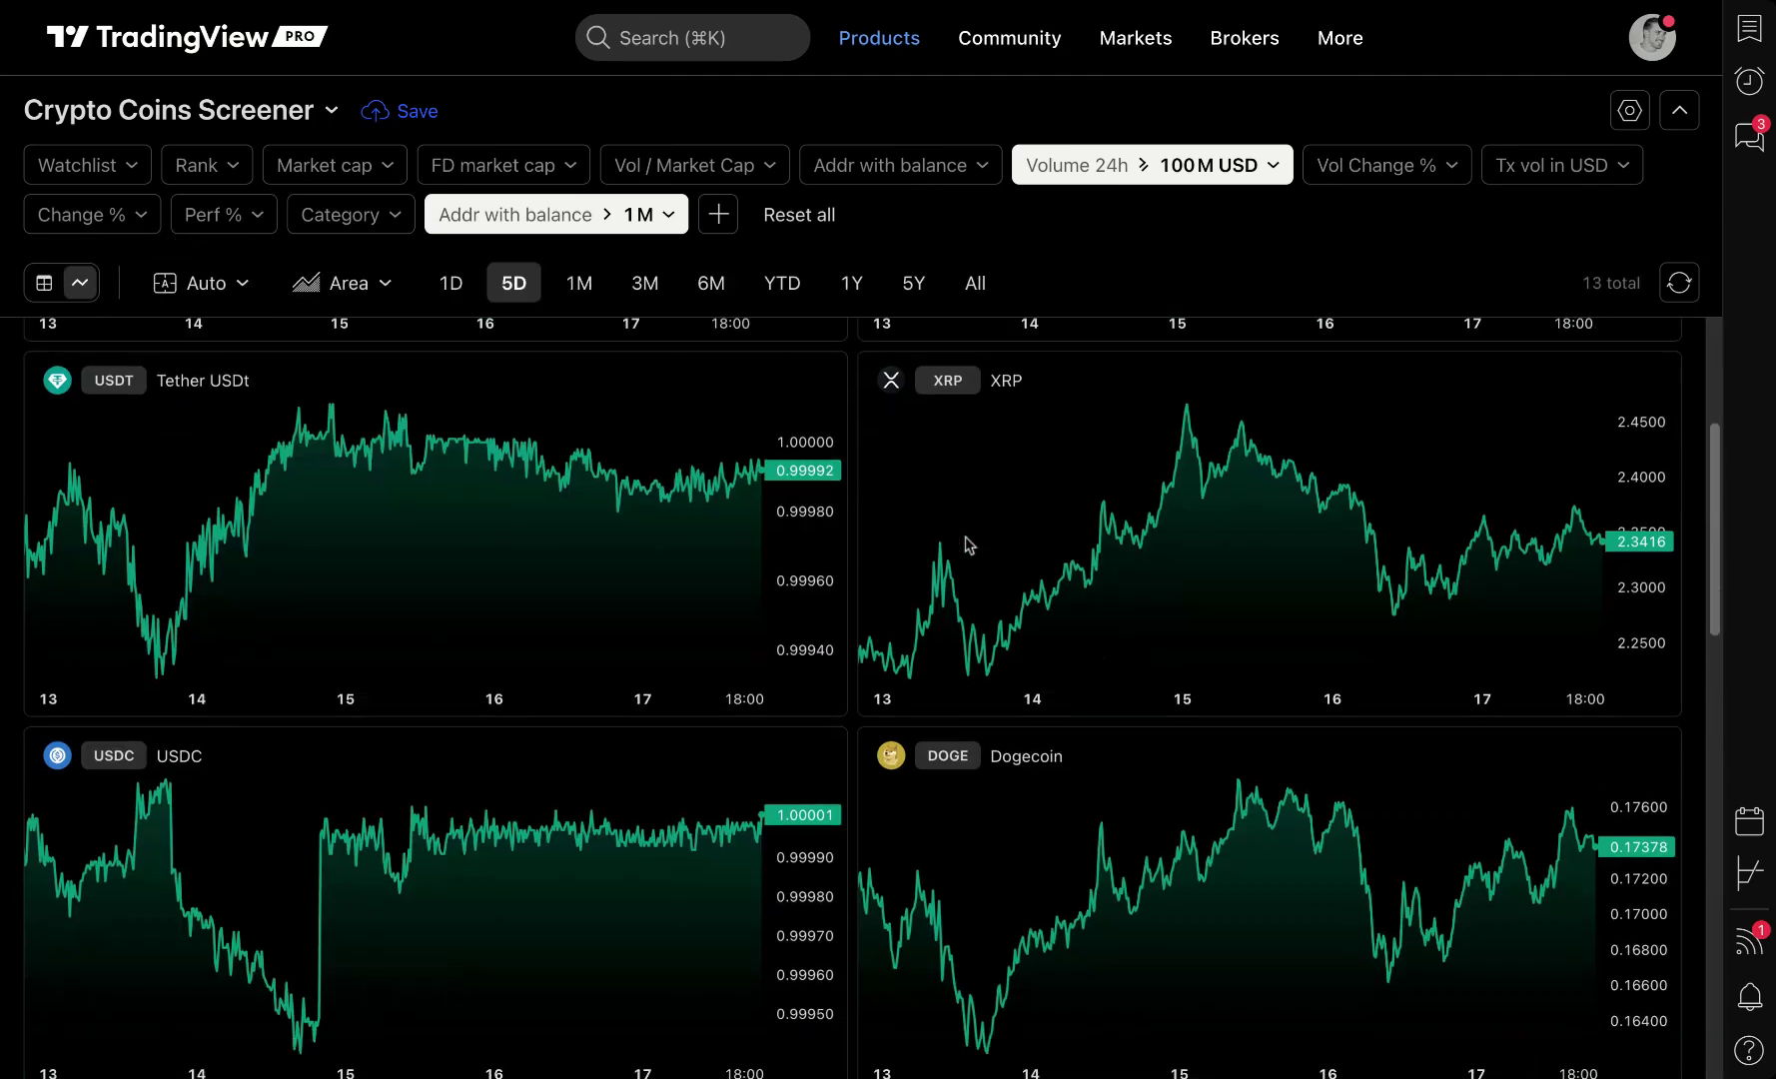
pyautogui.scroll(7, 967, 545)
pyautogui.scroll(3, 634, 460)
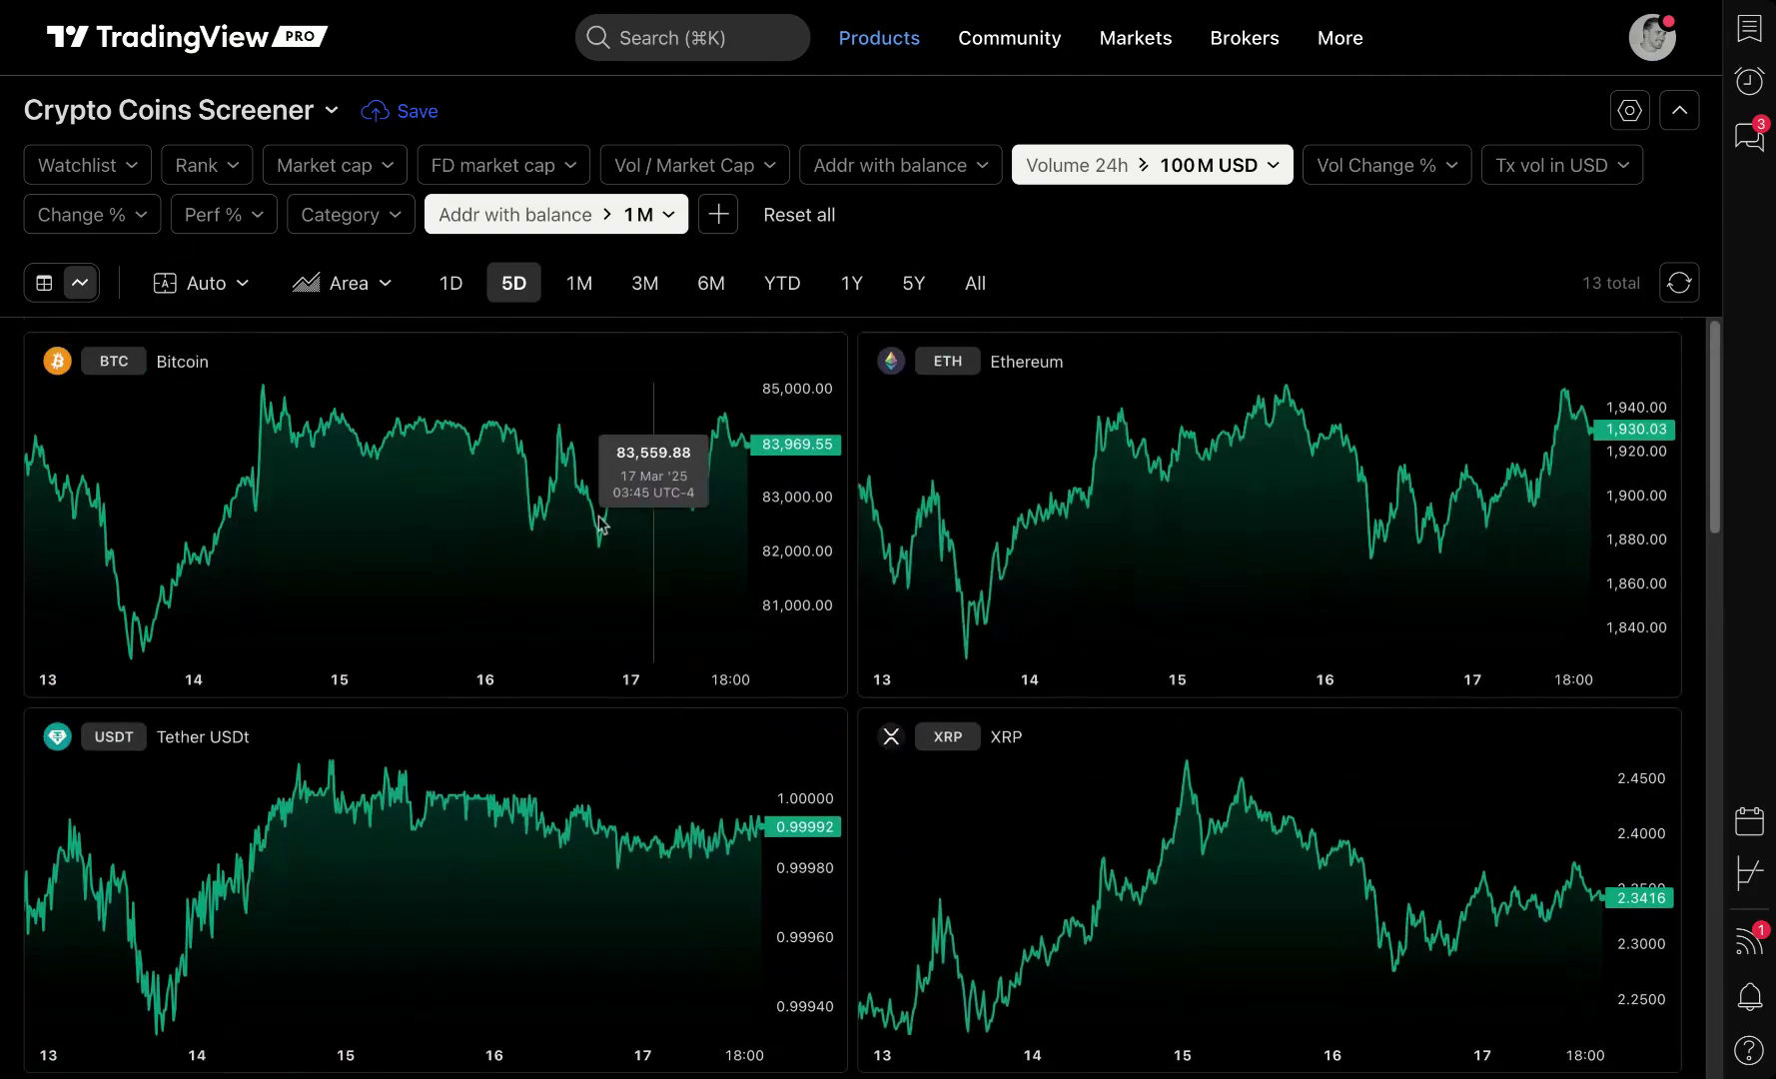
pyautogui.moveTo(971, 256)
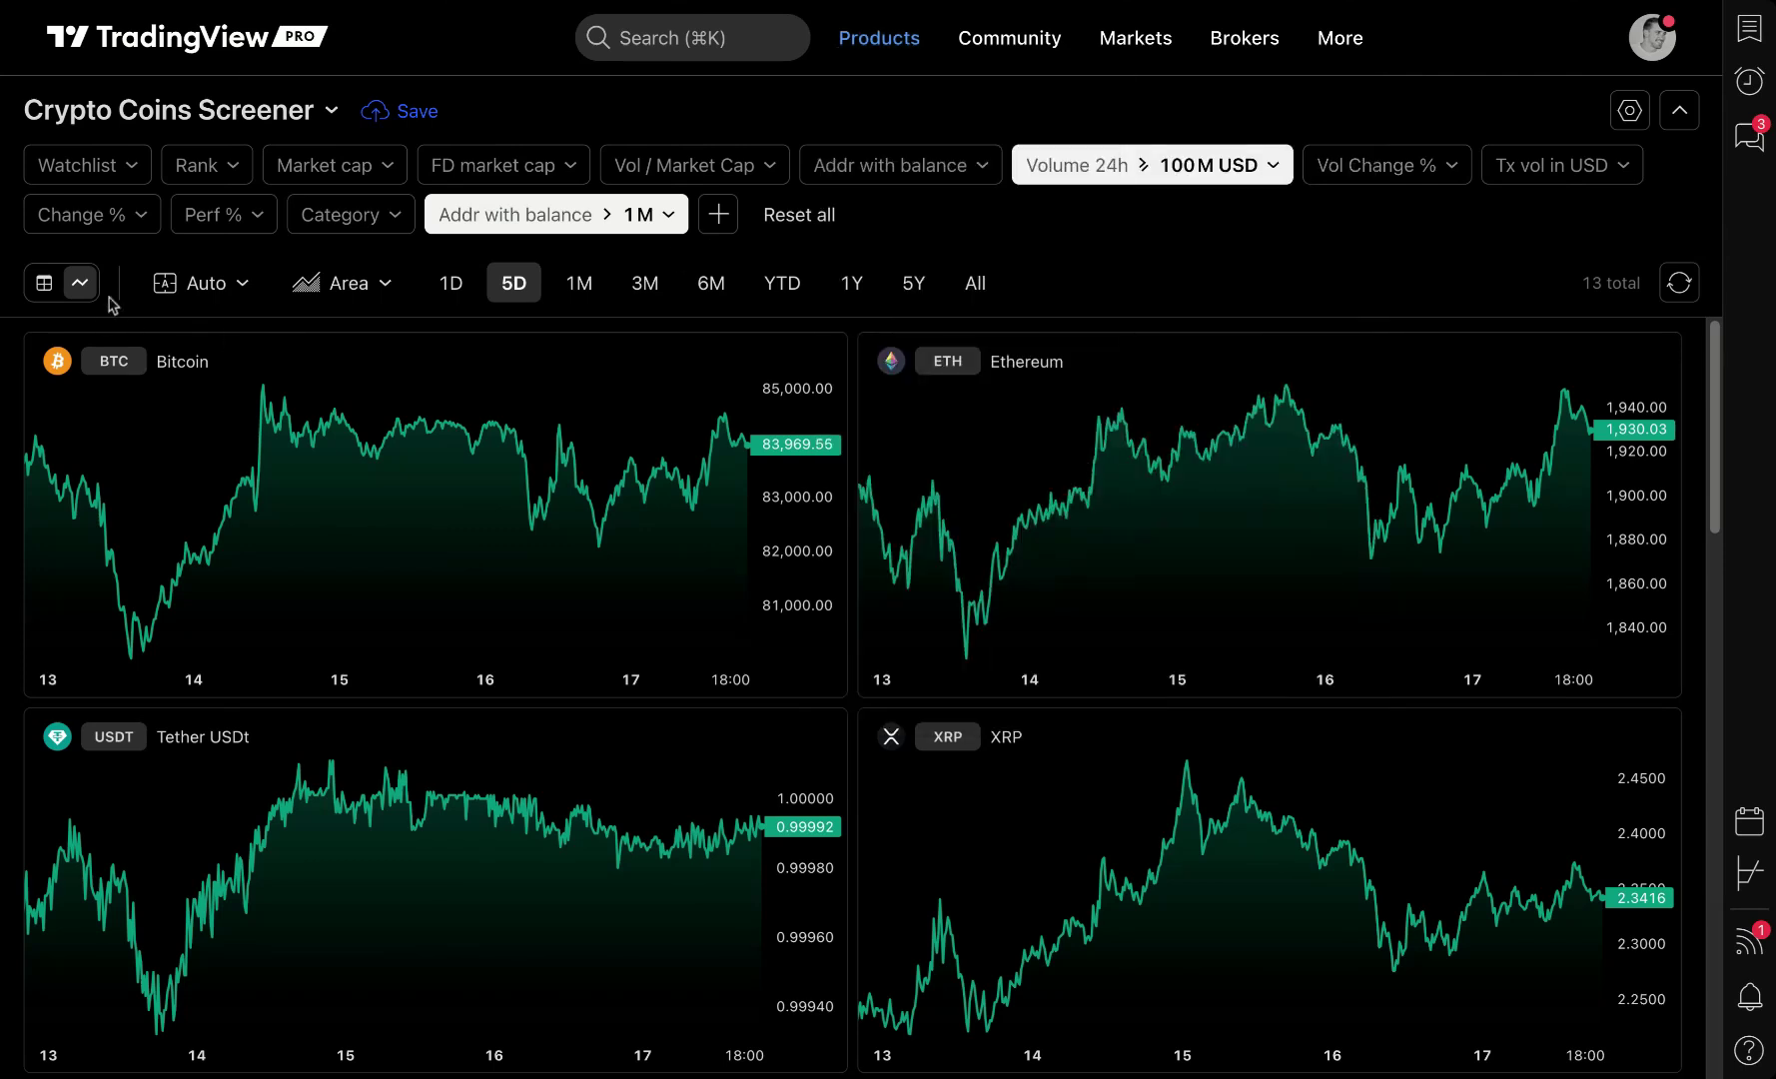
# - Compare the coins' price charts over the 1M, 3M, 6M, YTD and 1Y periods, ending with 6M
pyautogui.click(583, 287)
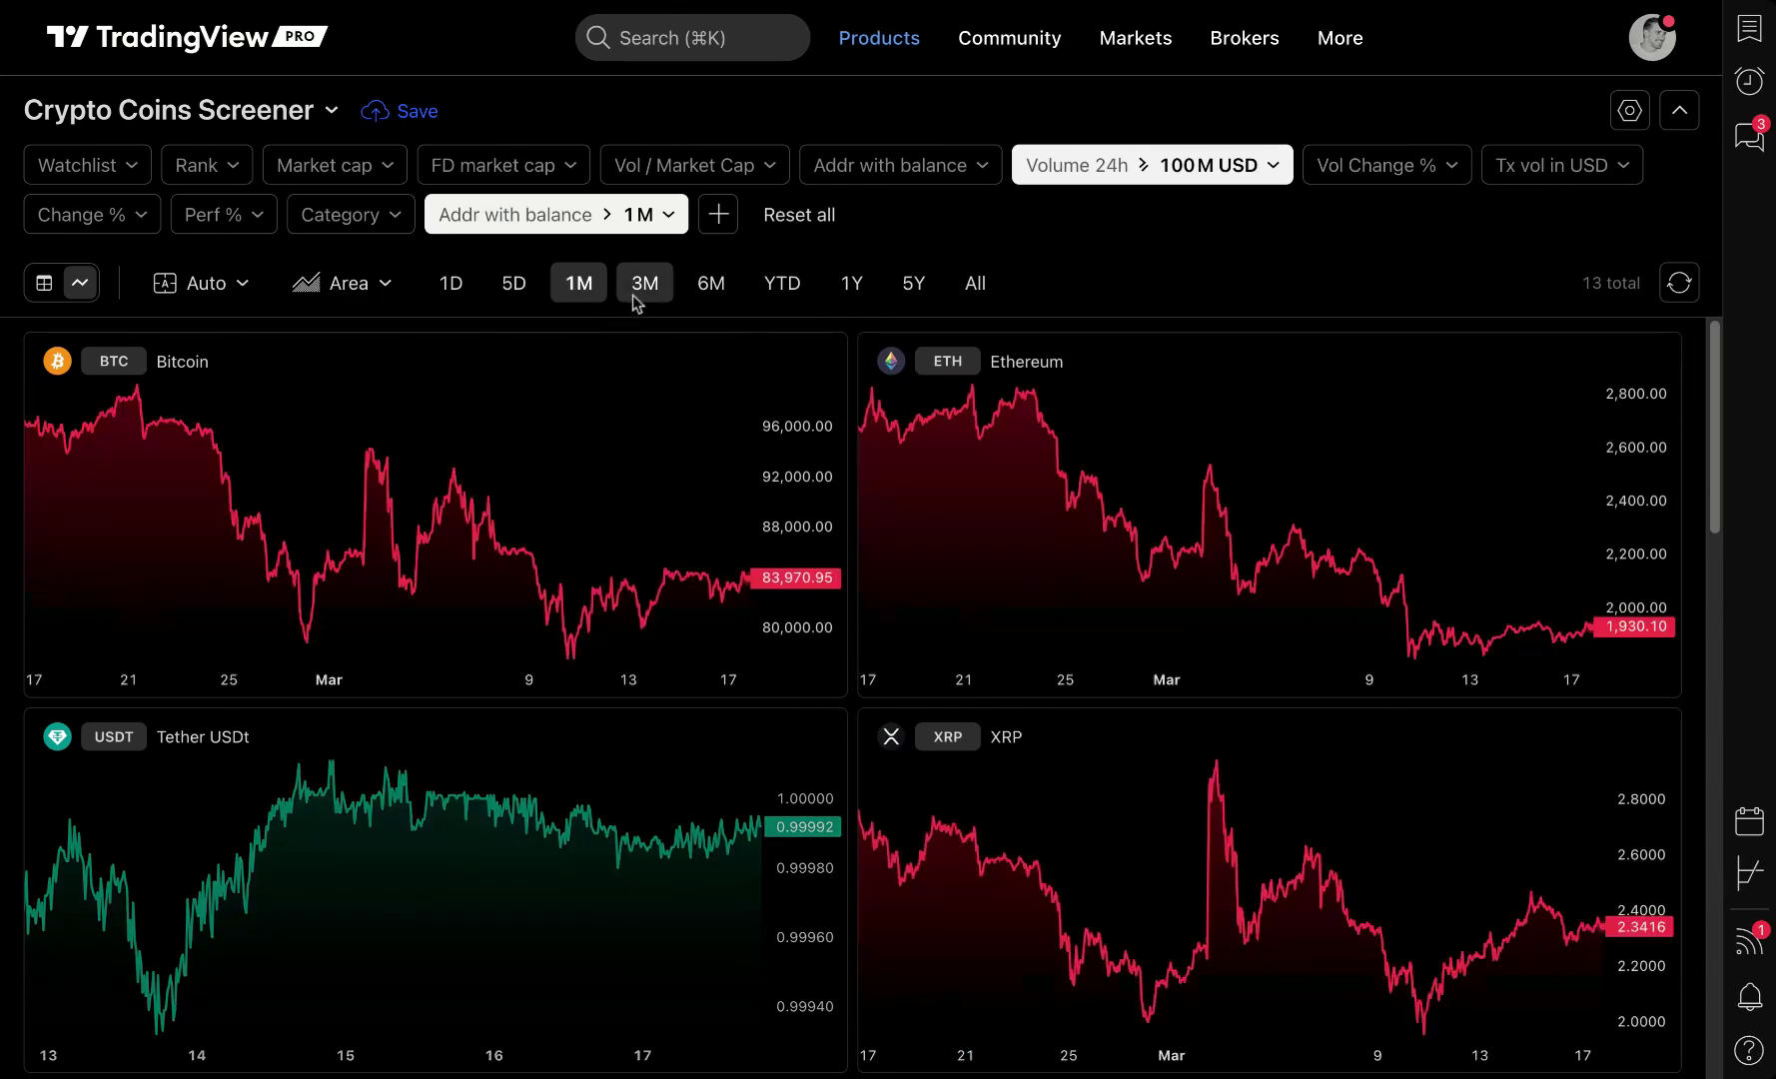
pyautogui.click(641, 290)
pyautogui.click(706, 290)
pyautogui.click(782, 286)
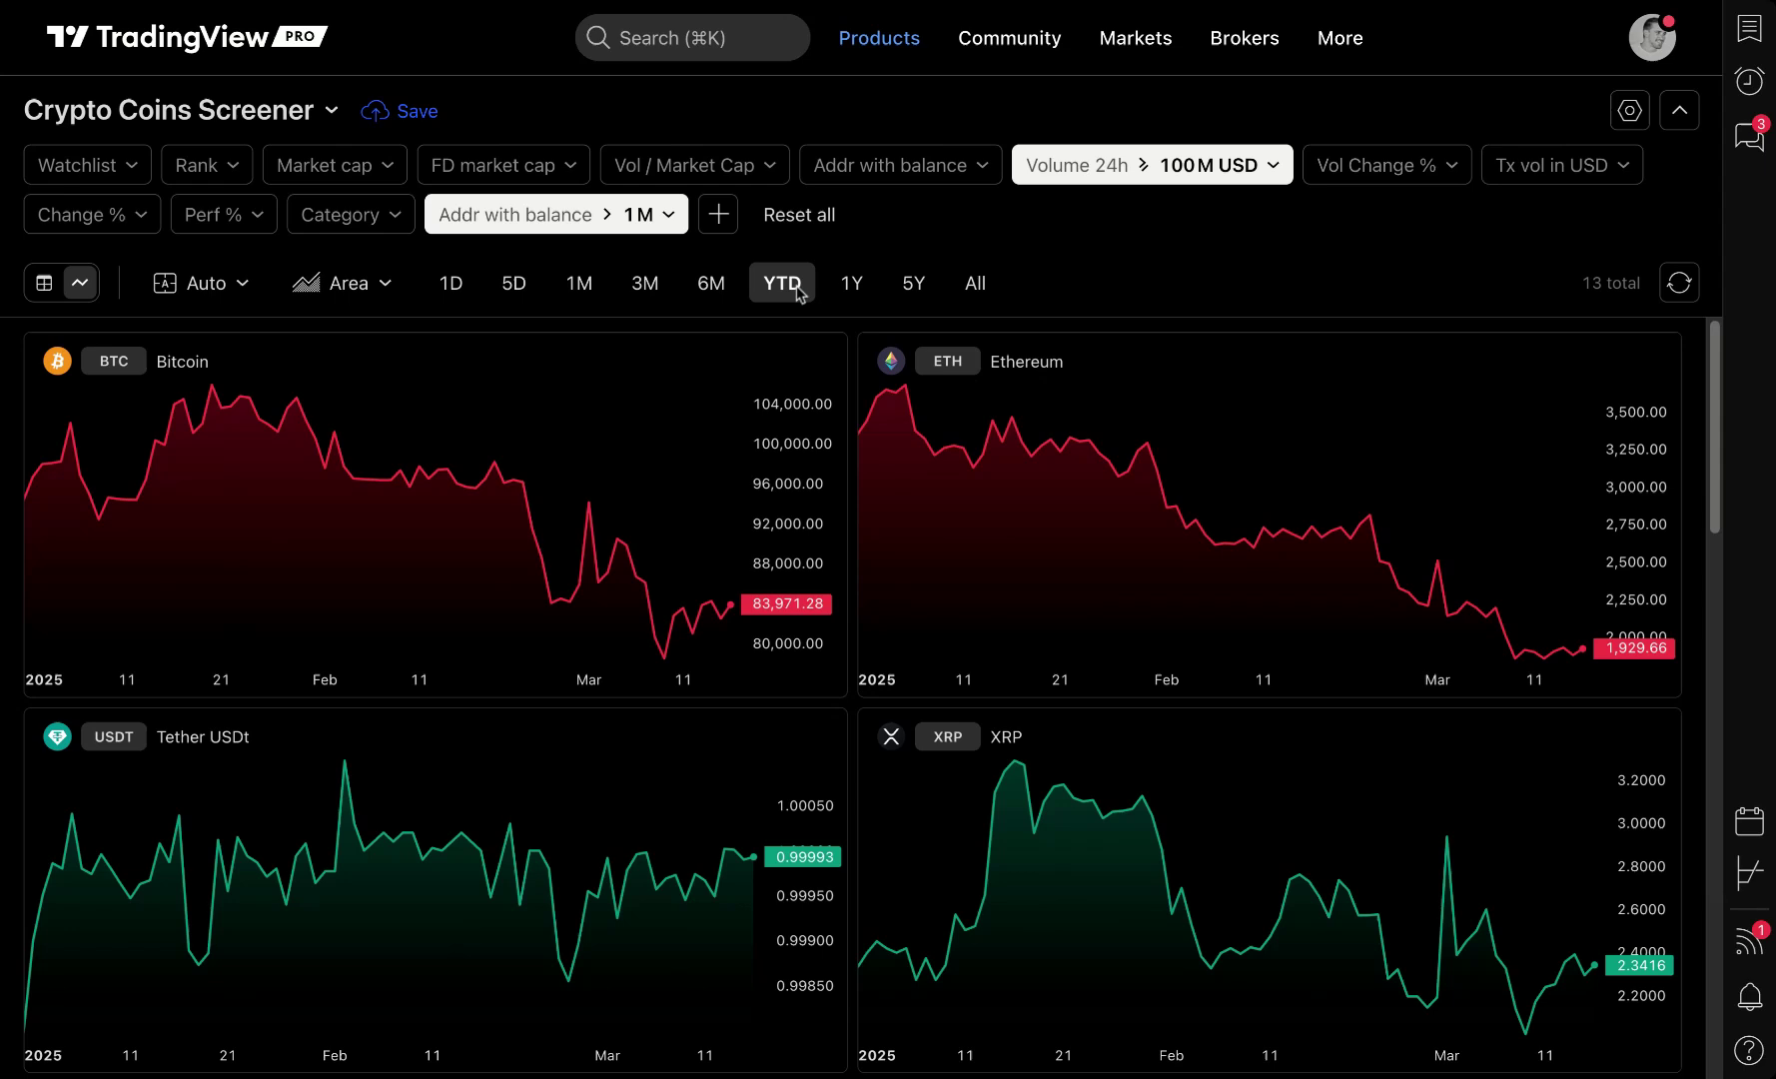
pyautogui.click(852, 288)
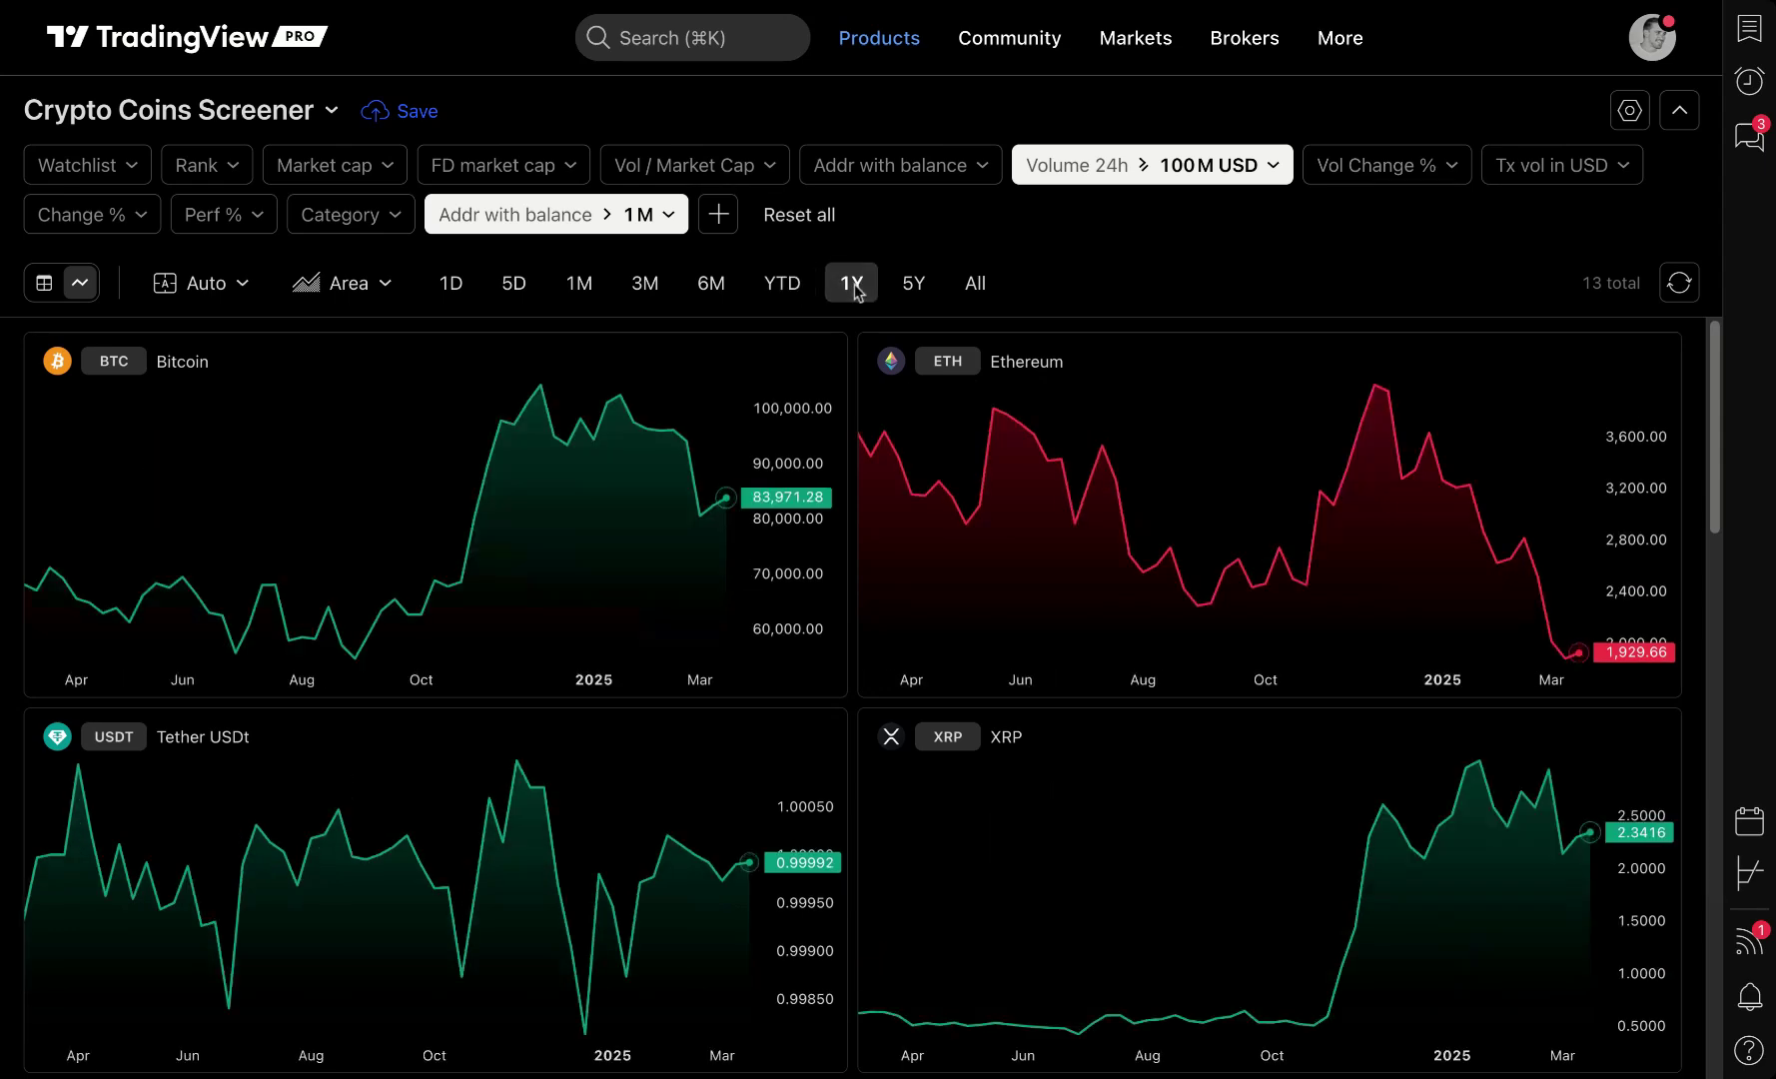
pyautogui.click(711, 284)
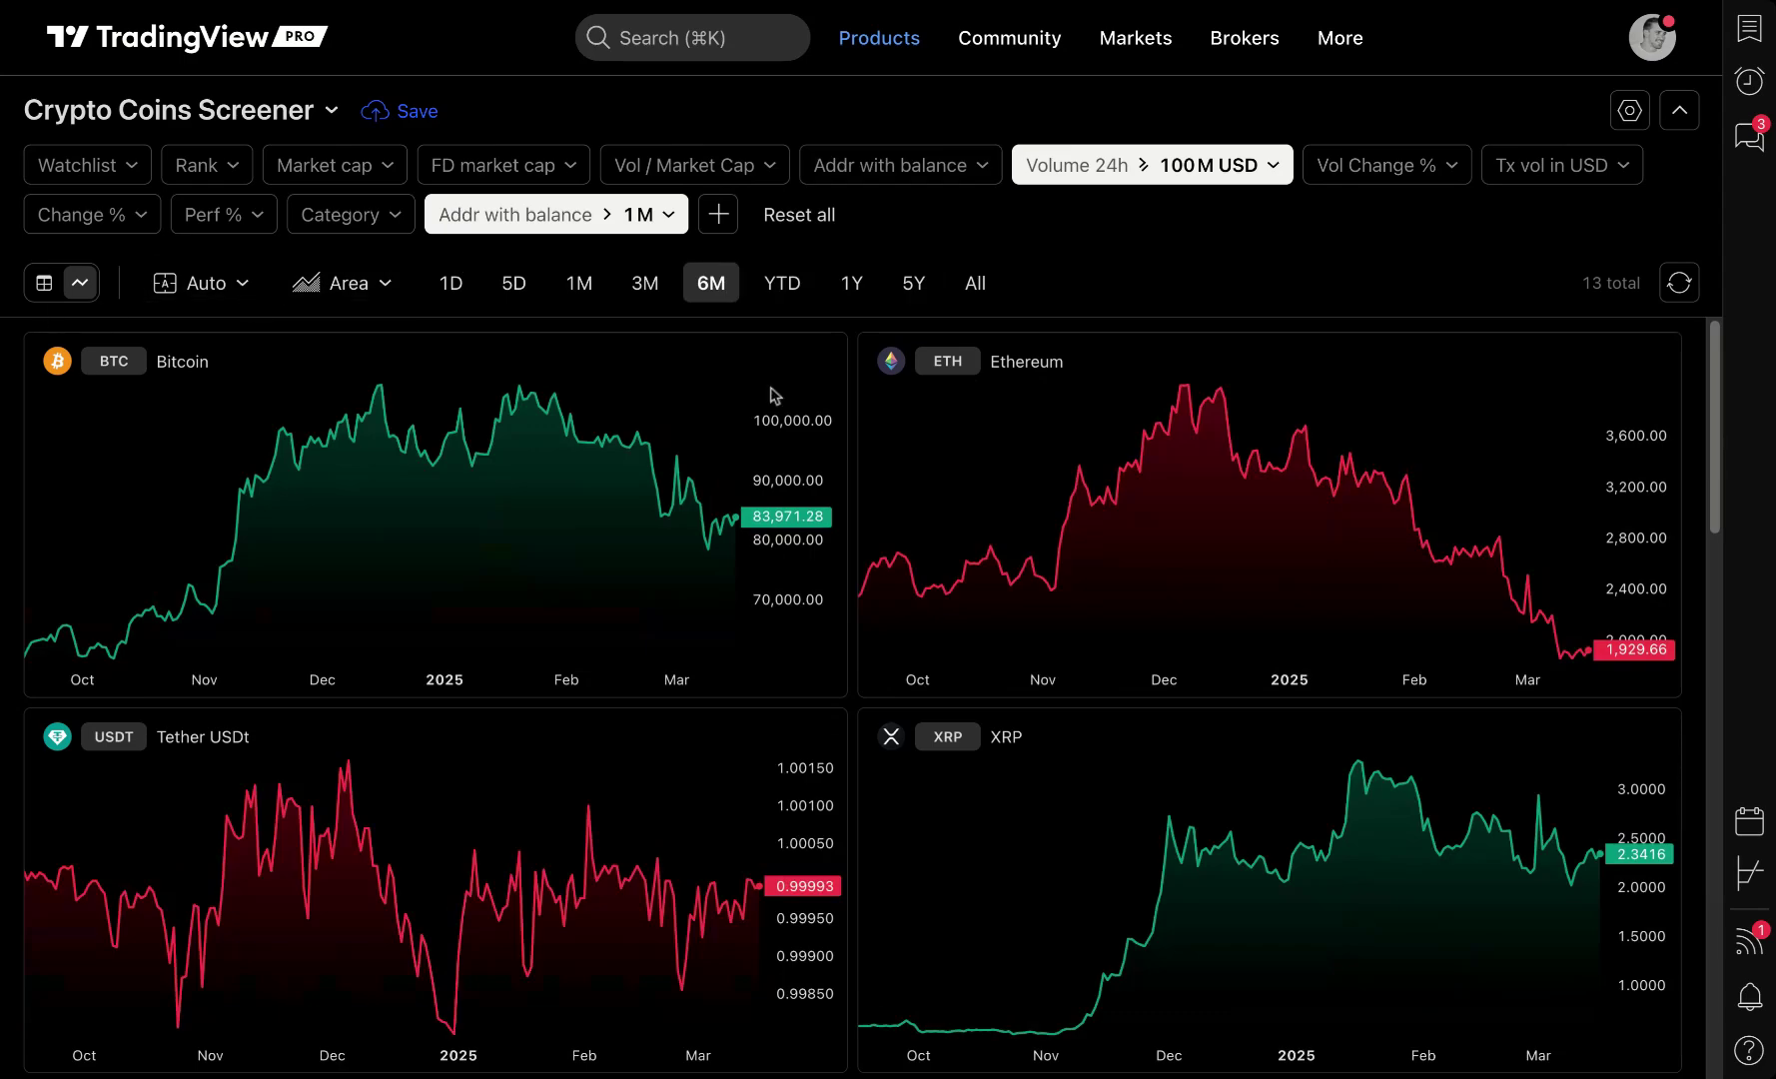
pyautogui.scroll(-7, 771, 395)
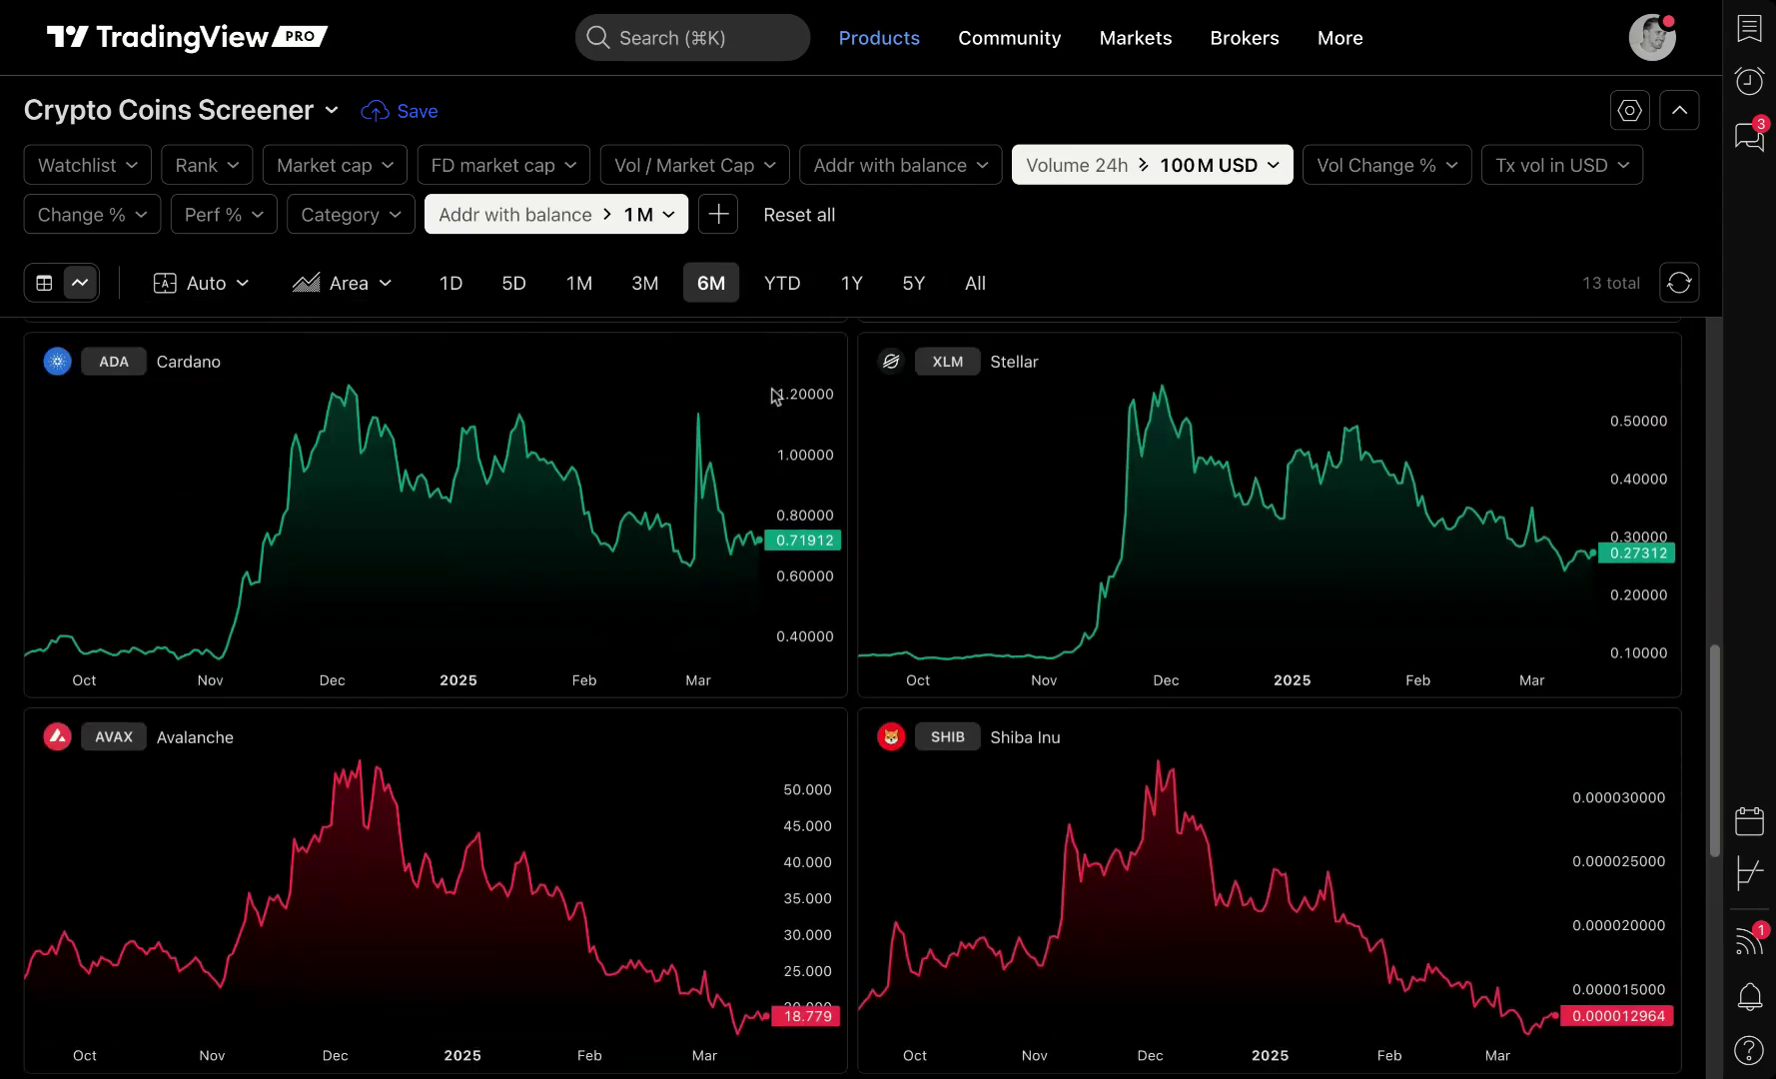
pyautogui.scroll(7, 771, 396)
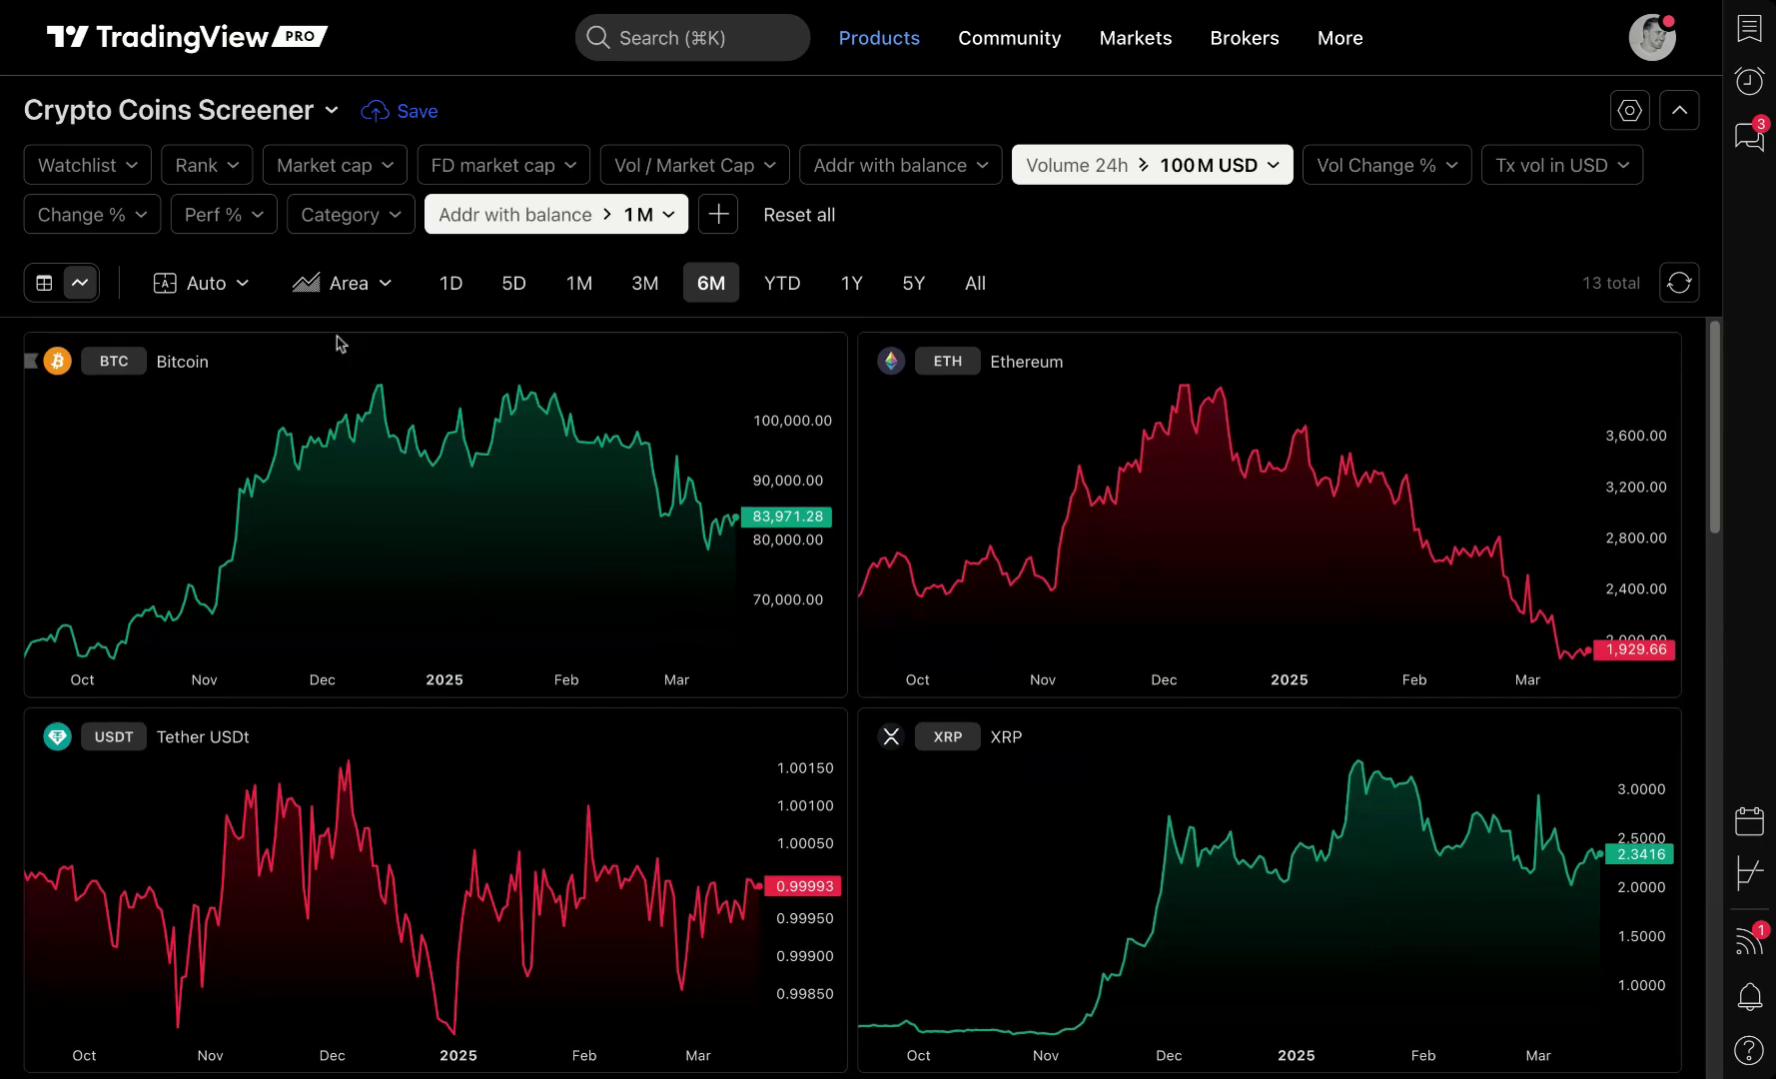
# - Return to the table view's Overview column set and try to reposition the Price column
pyautogui.click(53, 294)
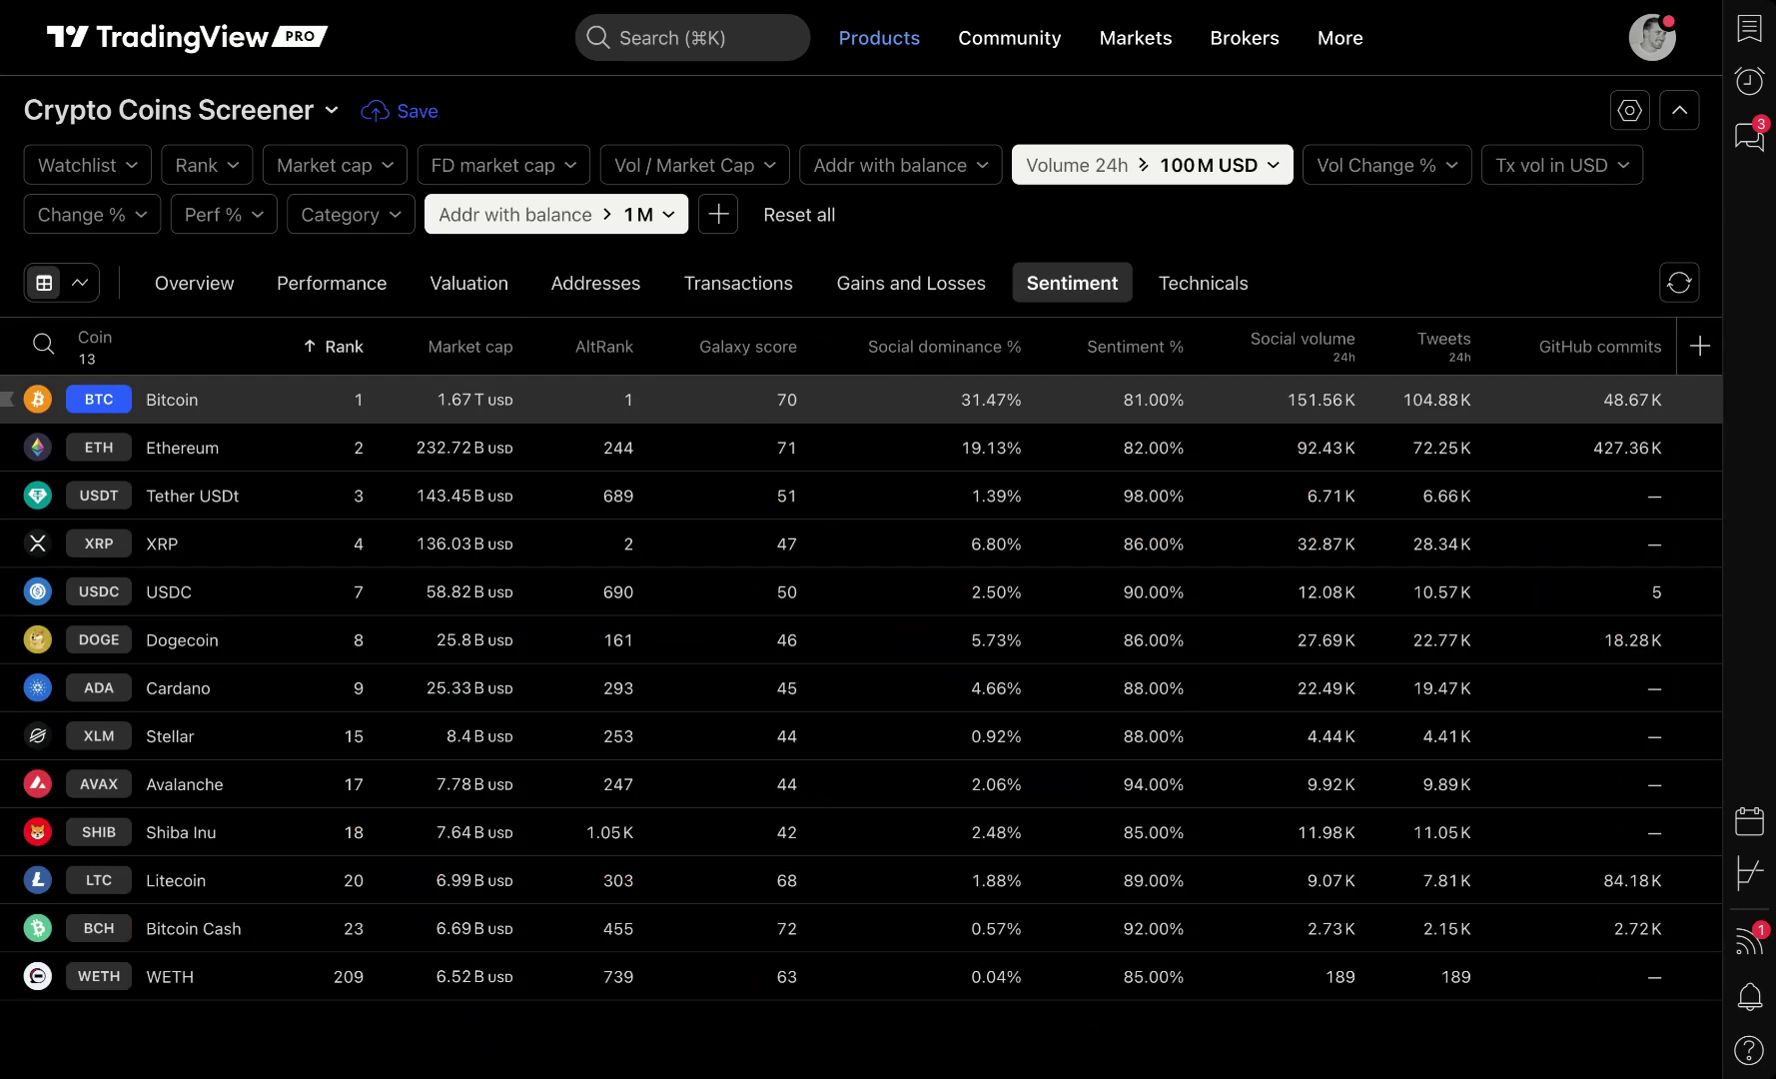
pyautogui.click(232, 292)
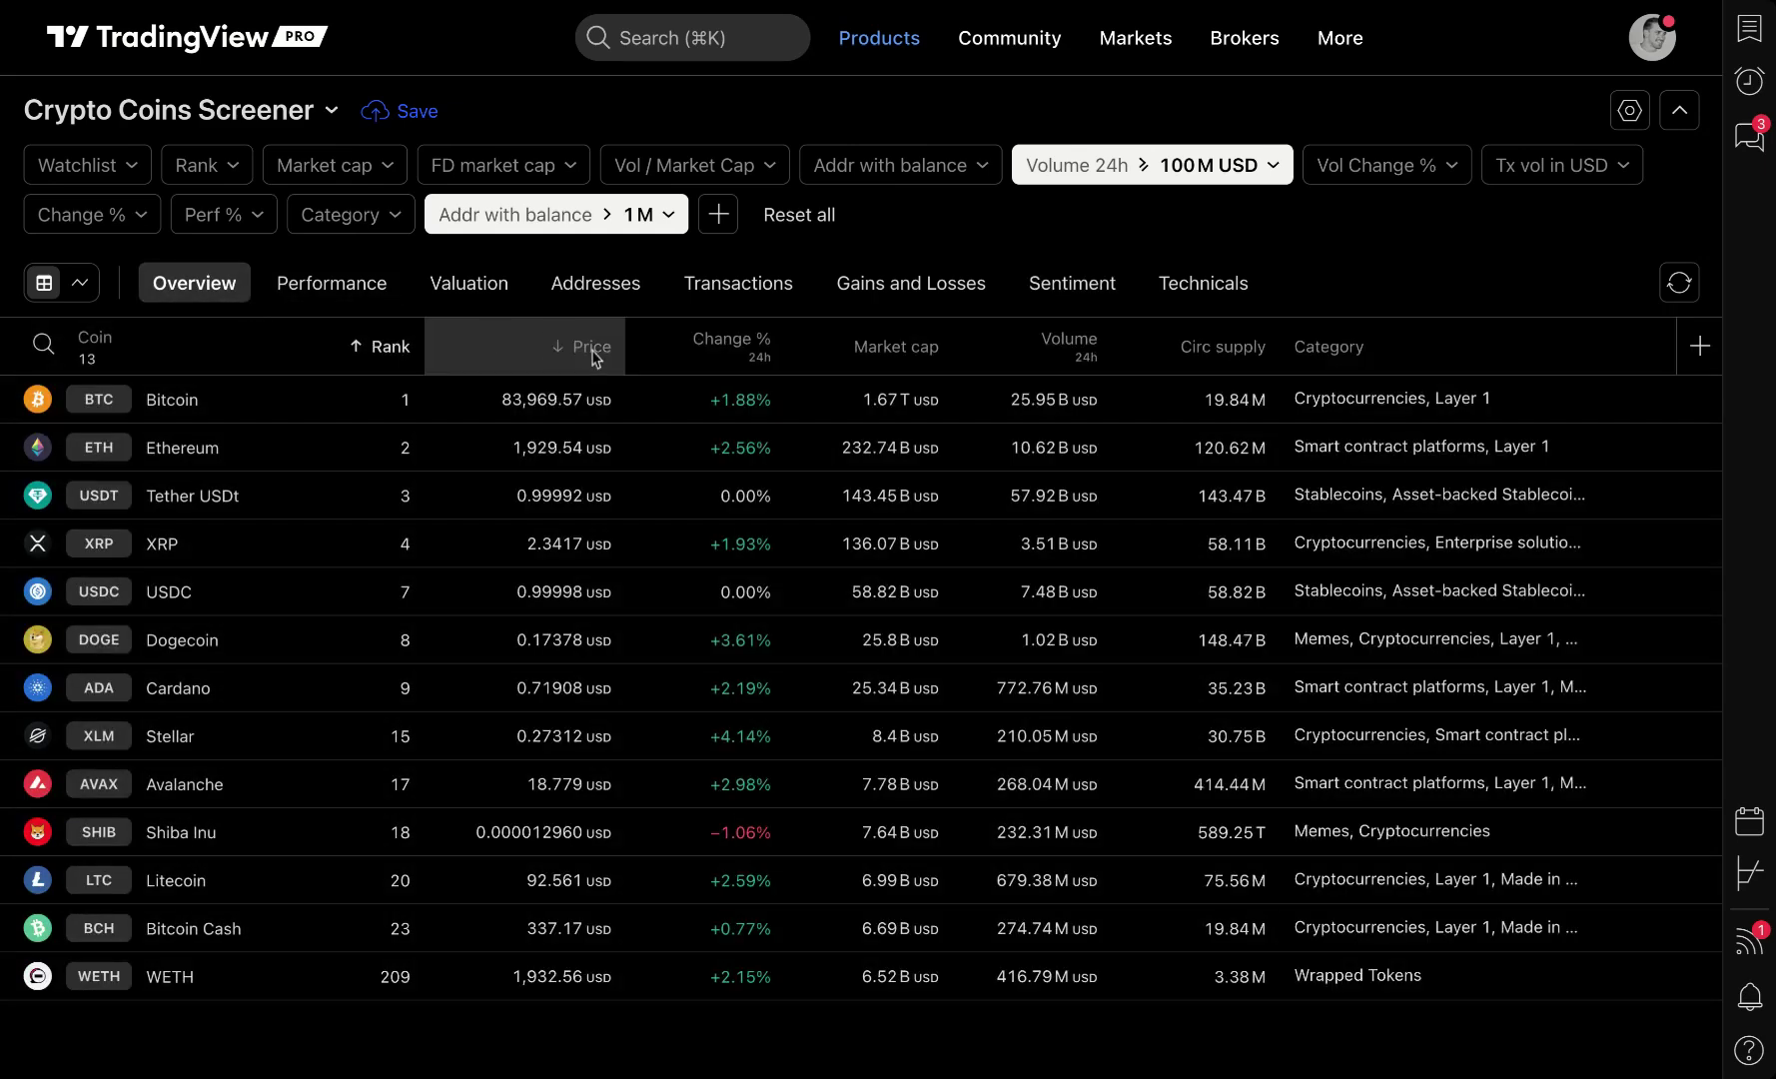
pyautogui.moveTo(604, 354); pyautogui.dragTo(494, 359)
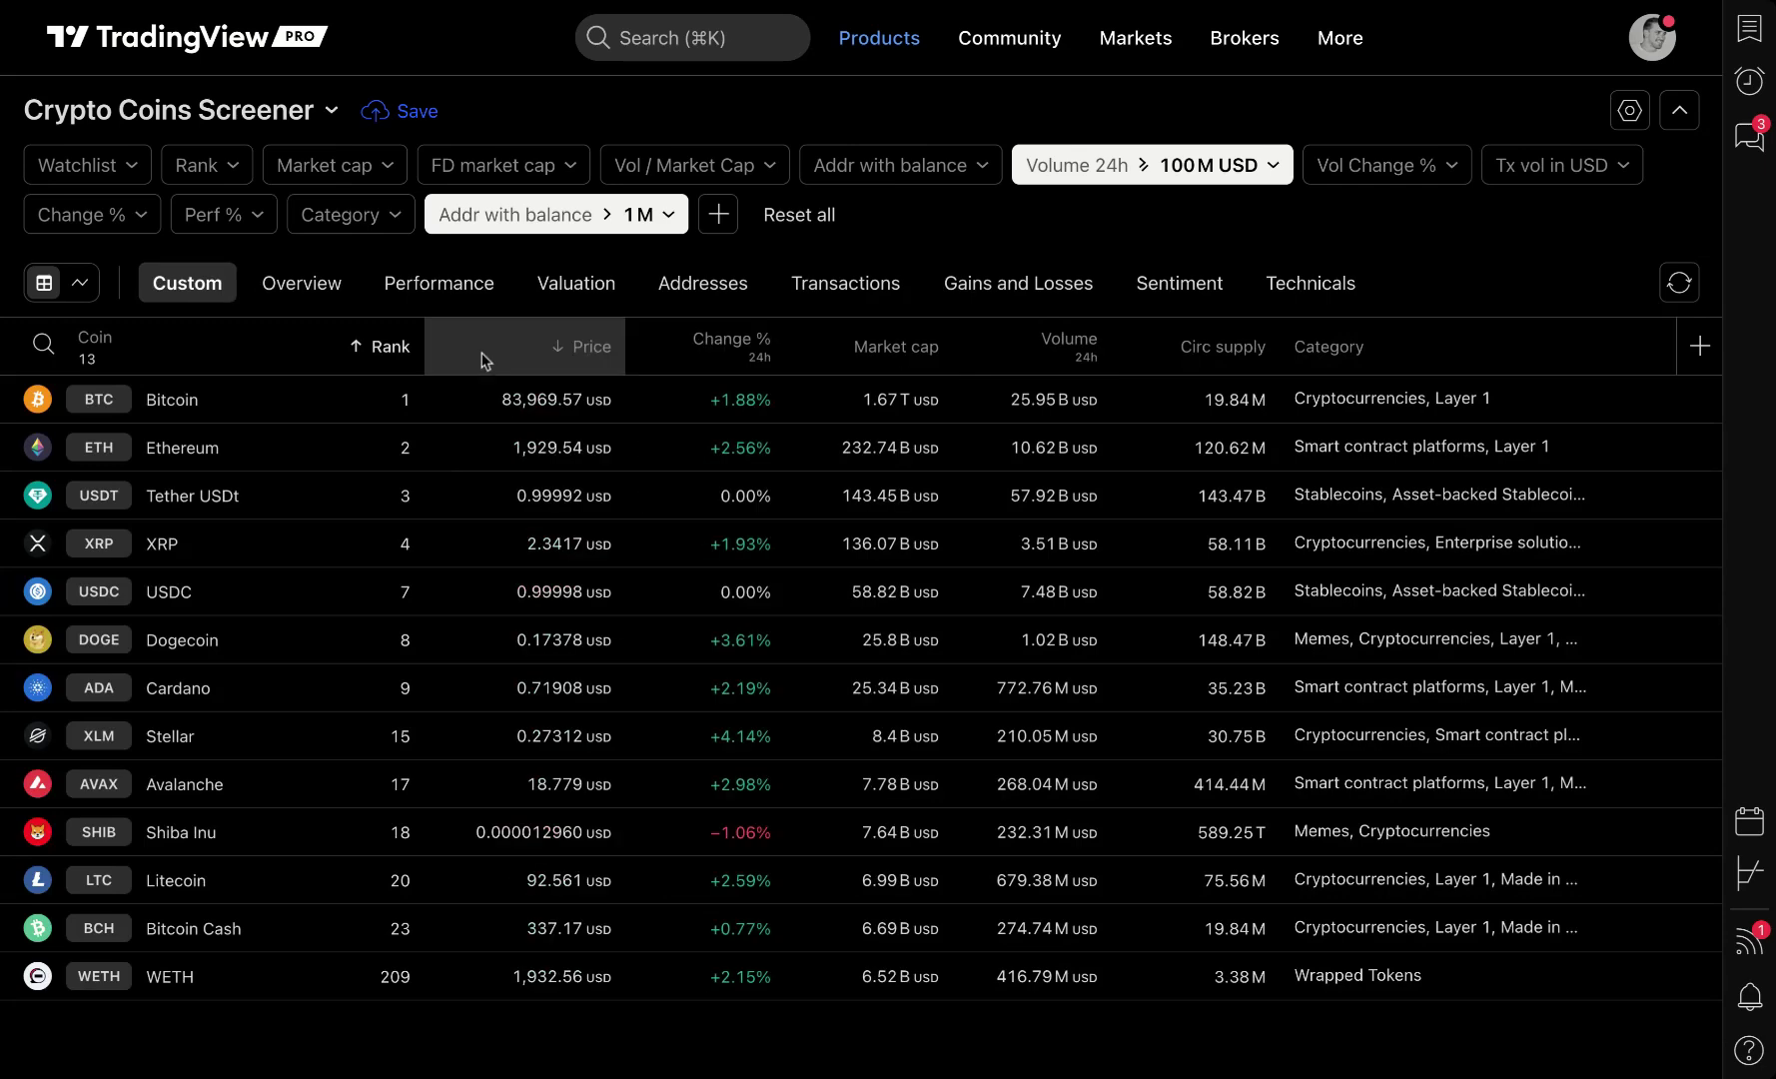
# - Remove the Change %, Volume and Category columns from the custom coin table
pyautogui.click(714, 349)
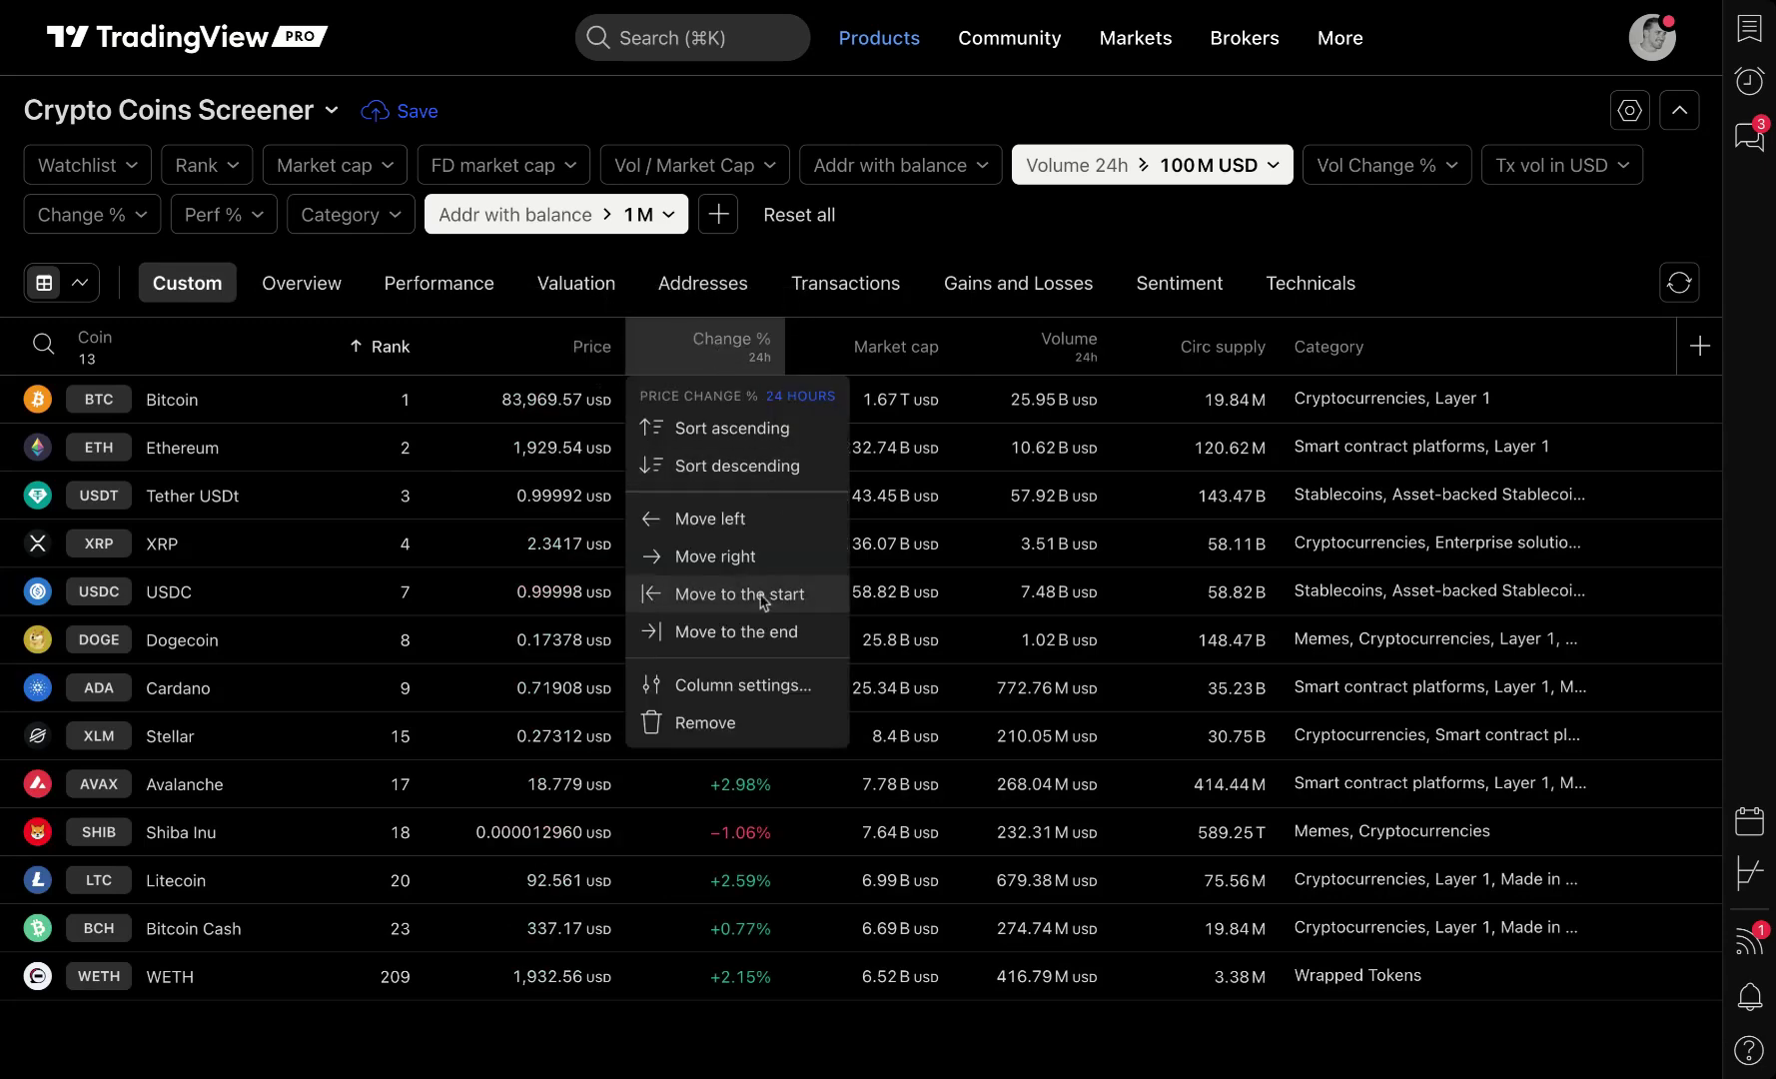
pyautogui.click(756, 734)
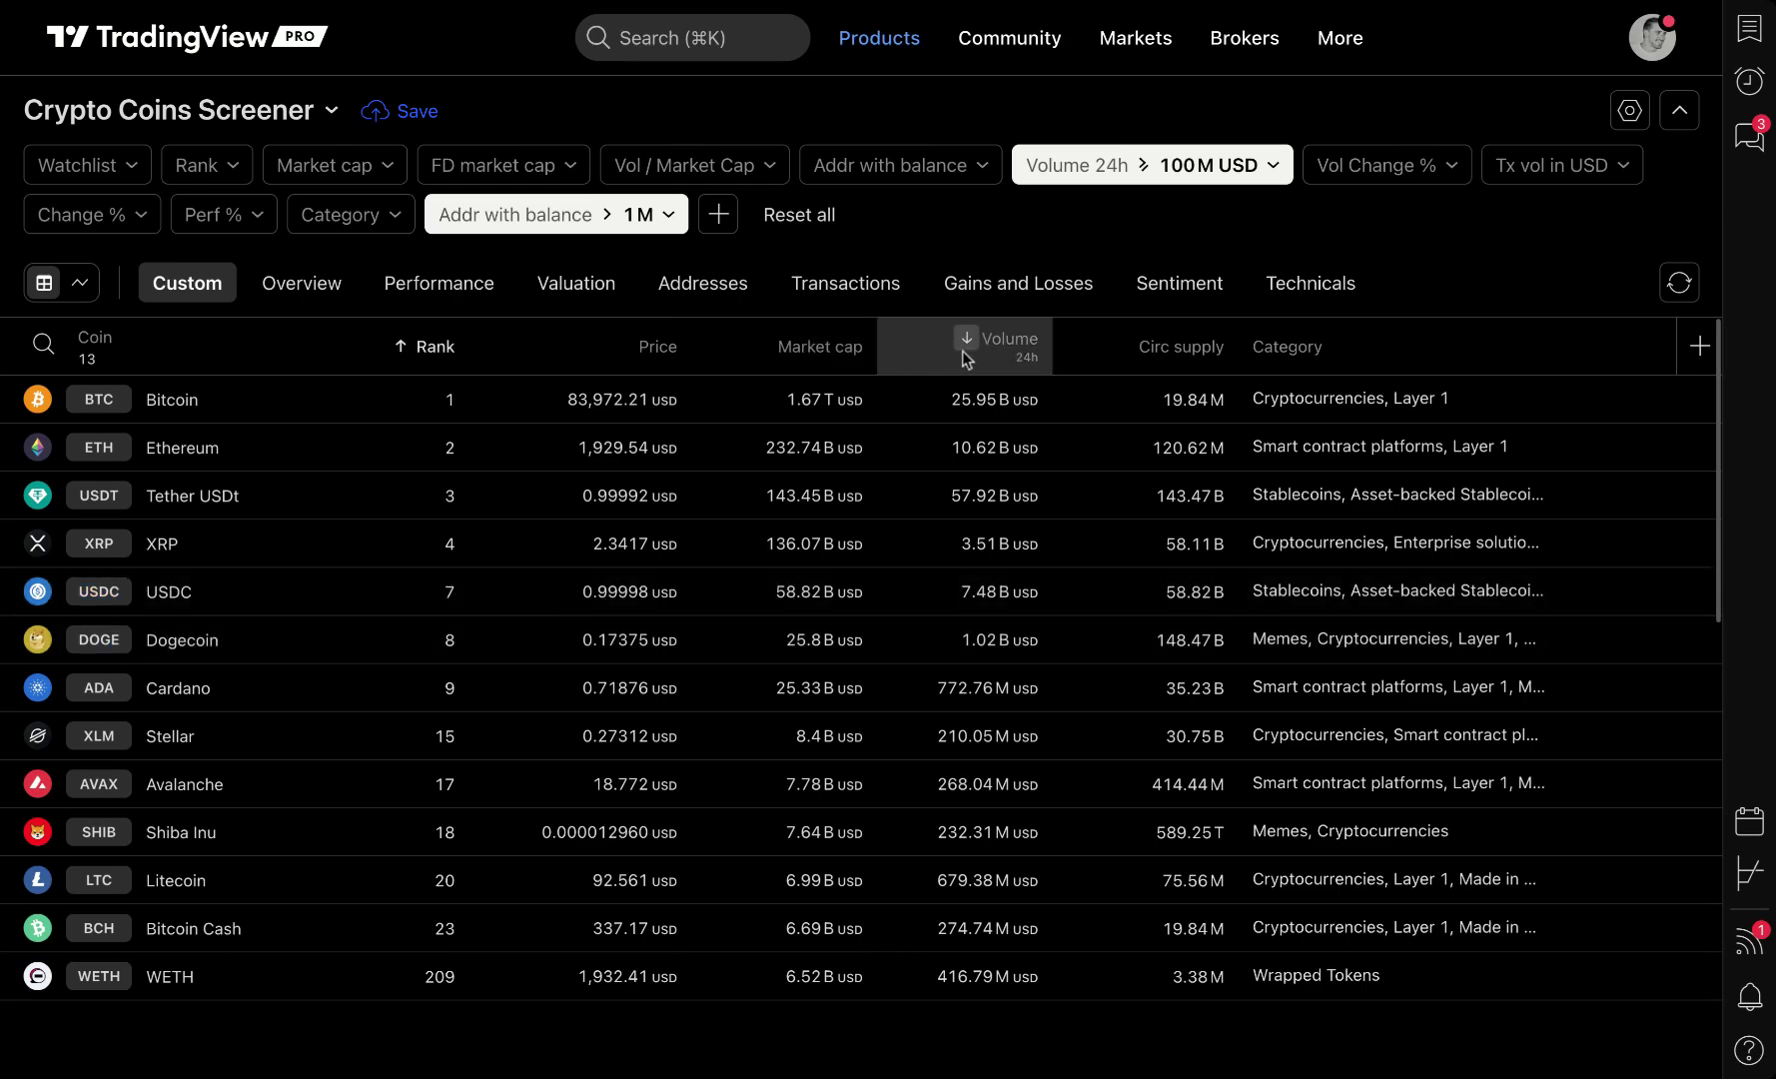
pyautogui.click(989, 357)
pyautogui.click(956, 722)
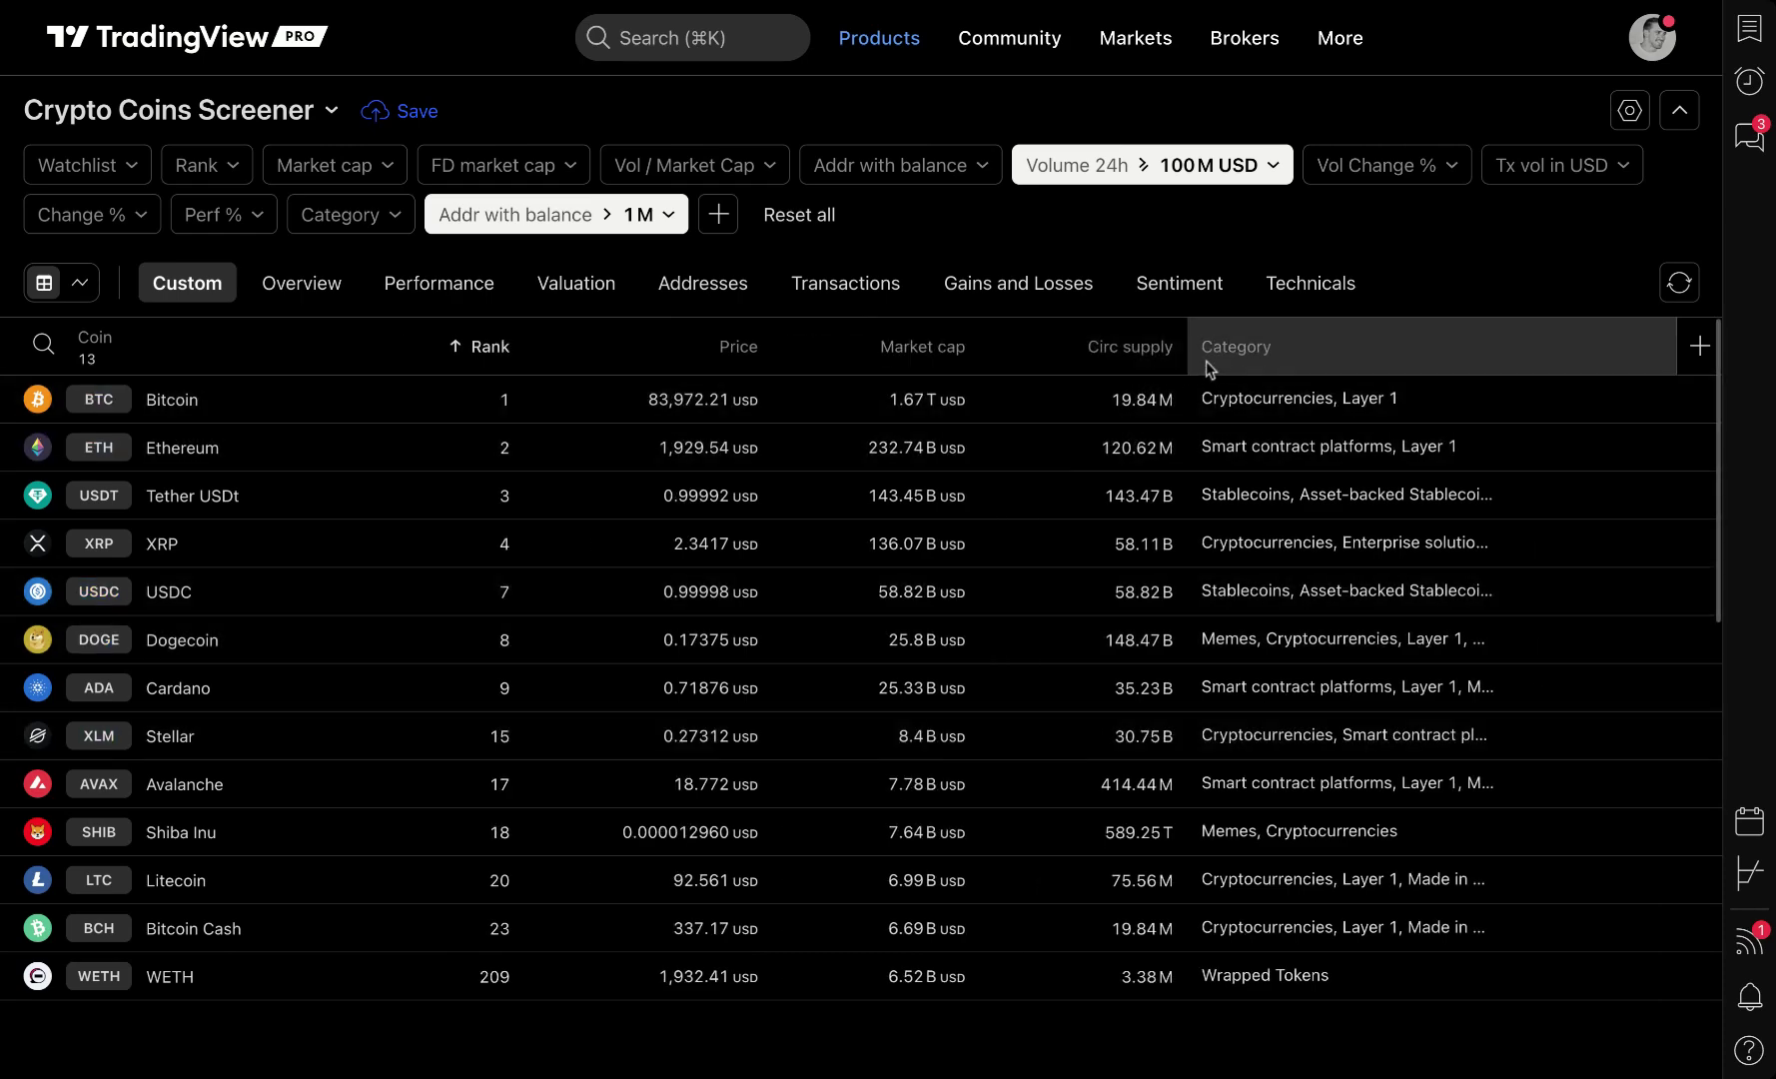
pyautogui.click(1205, 355)
pyautogui.click(1264, 515)
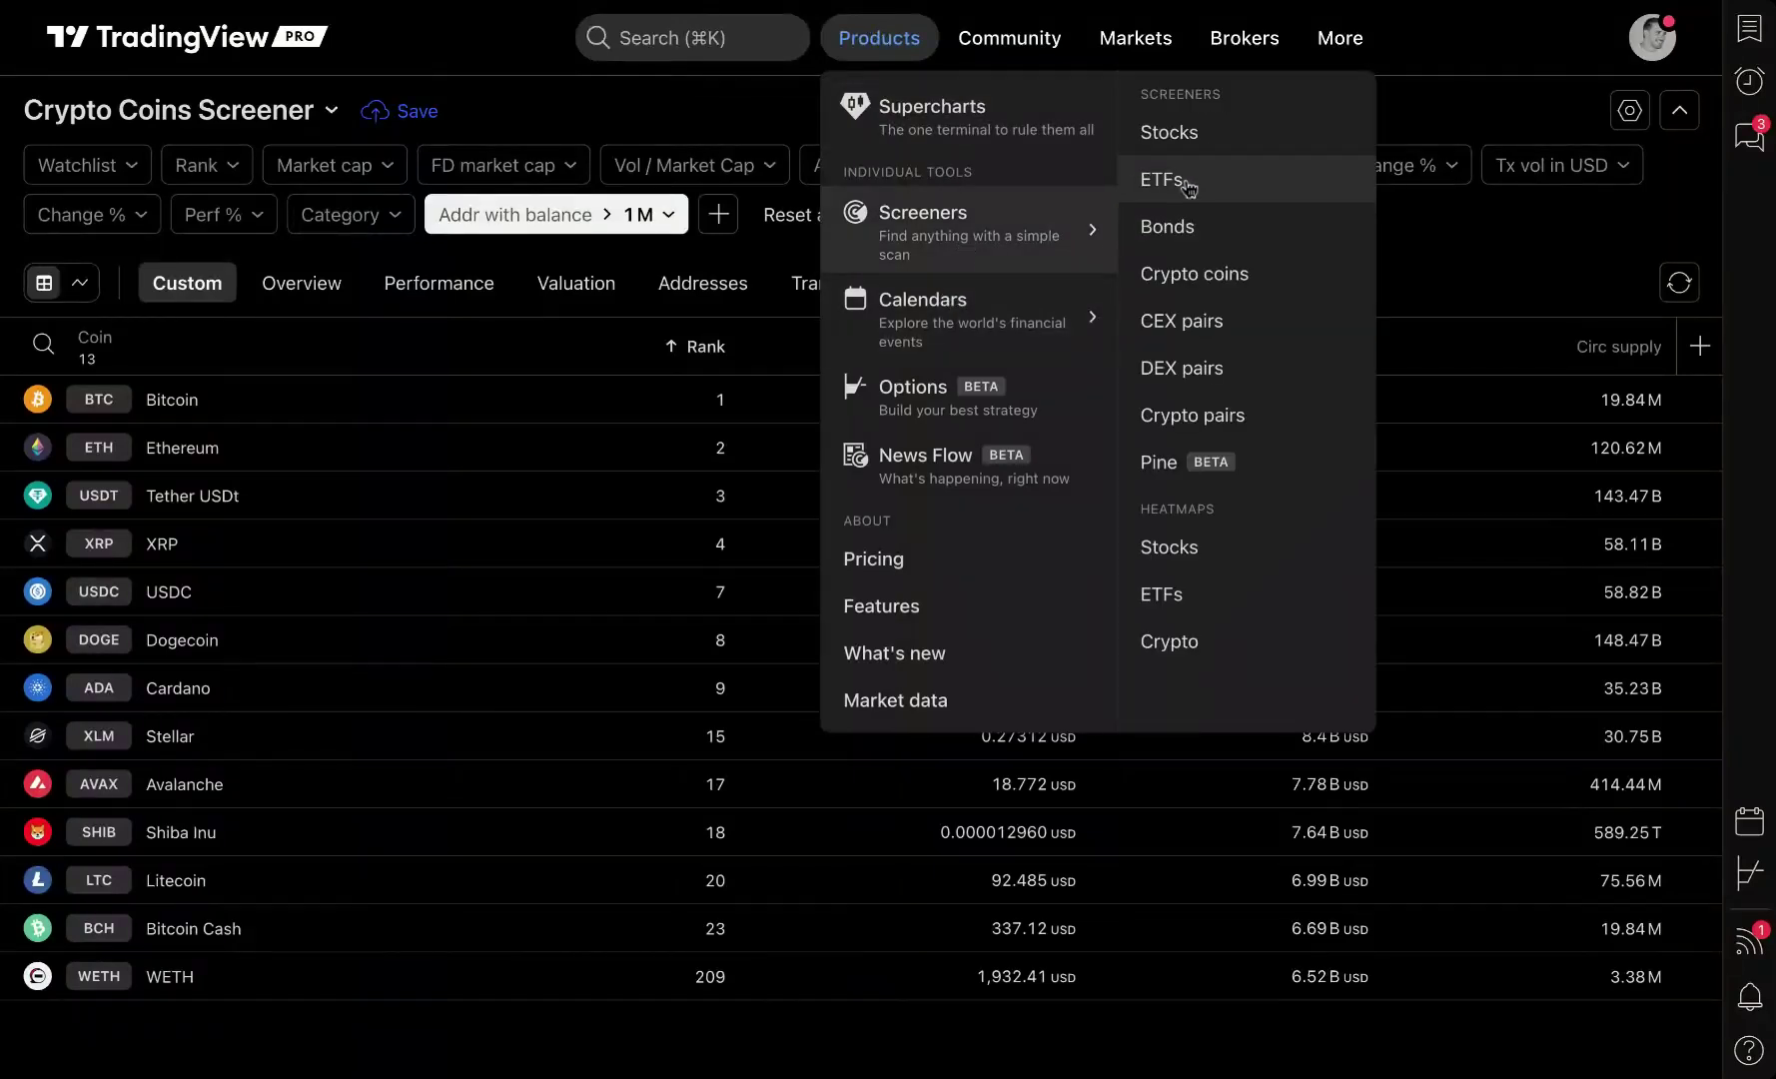
# - Open the Bonds screener, search its available filters for "addr", and clear the search
pyautogui.click(1166, 227)
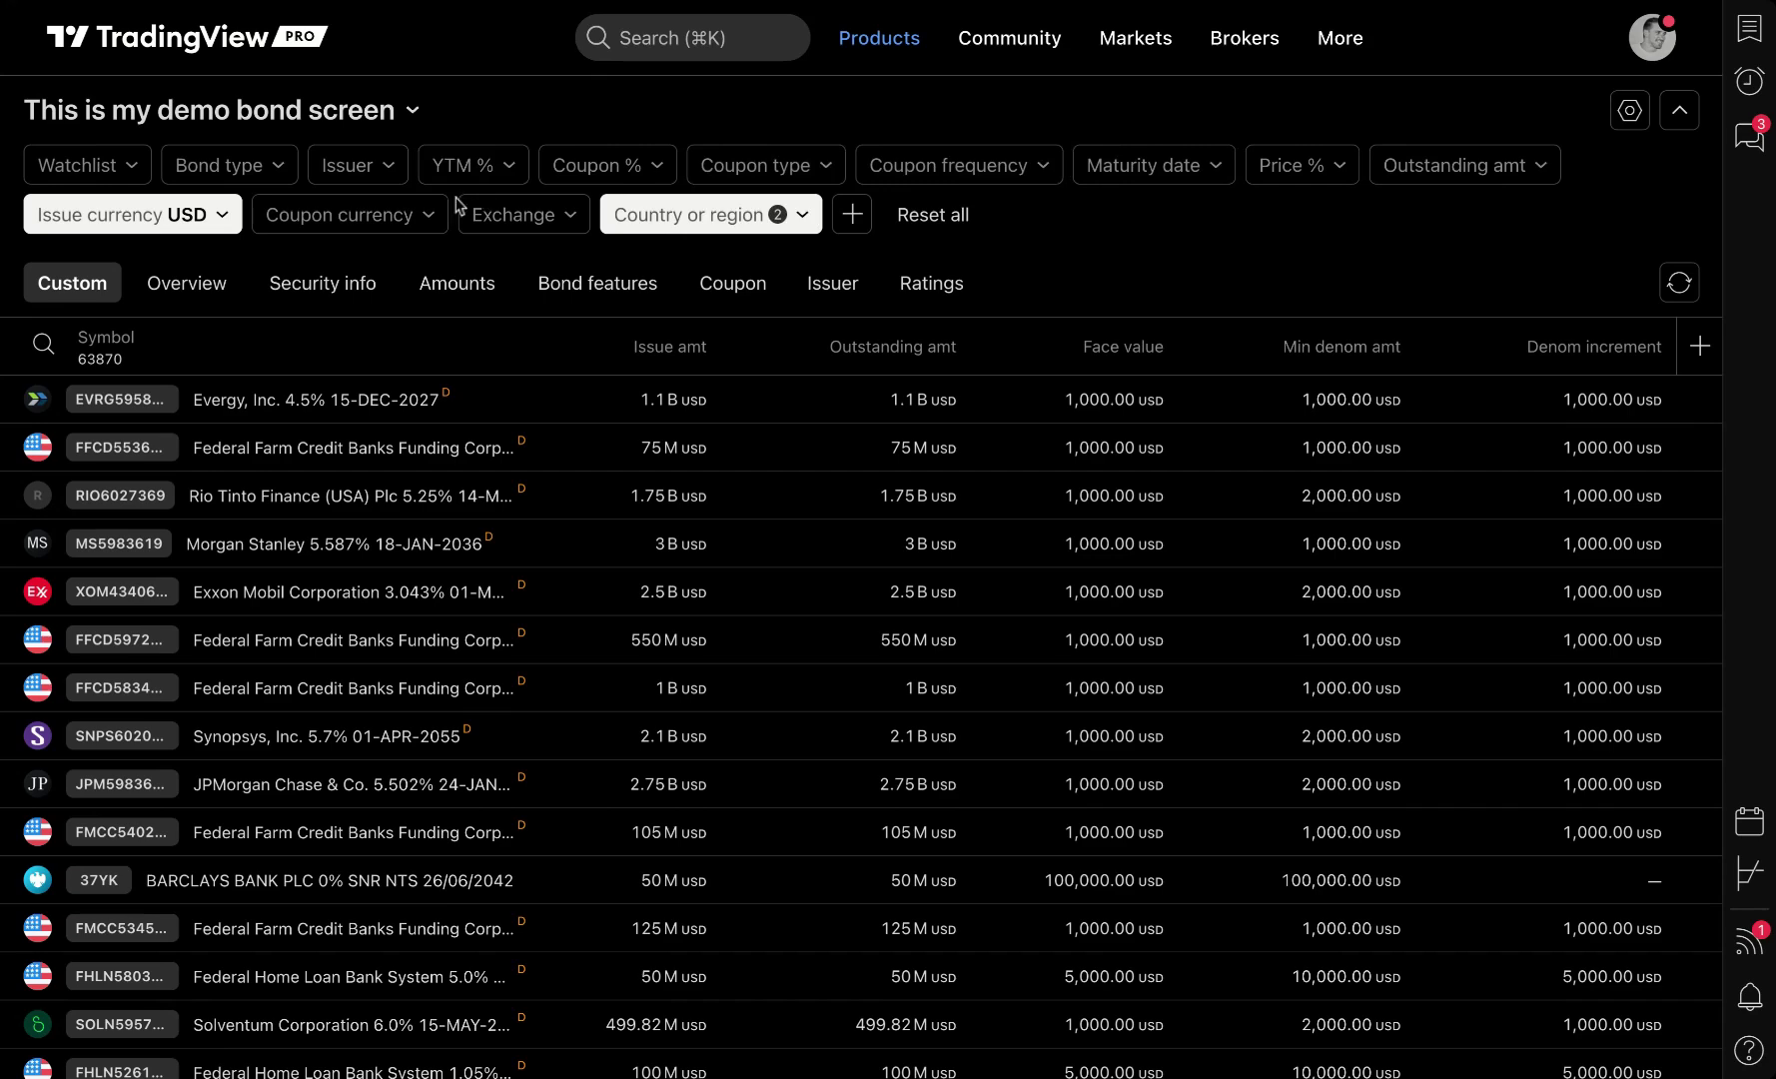
pyautogui.click(852, 214)
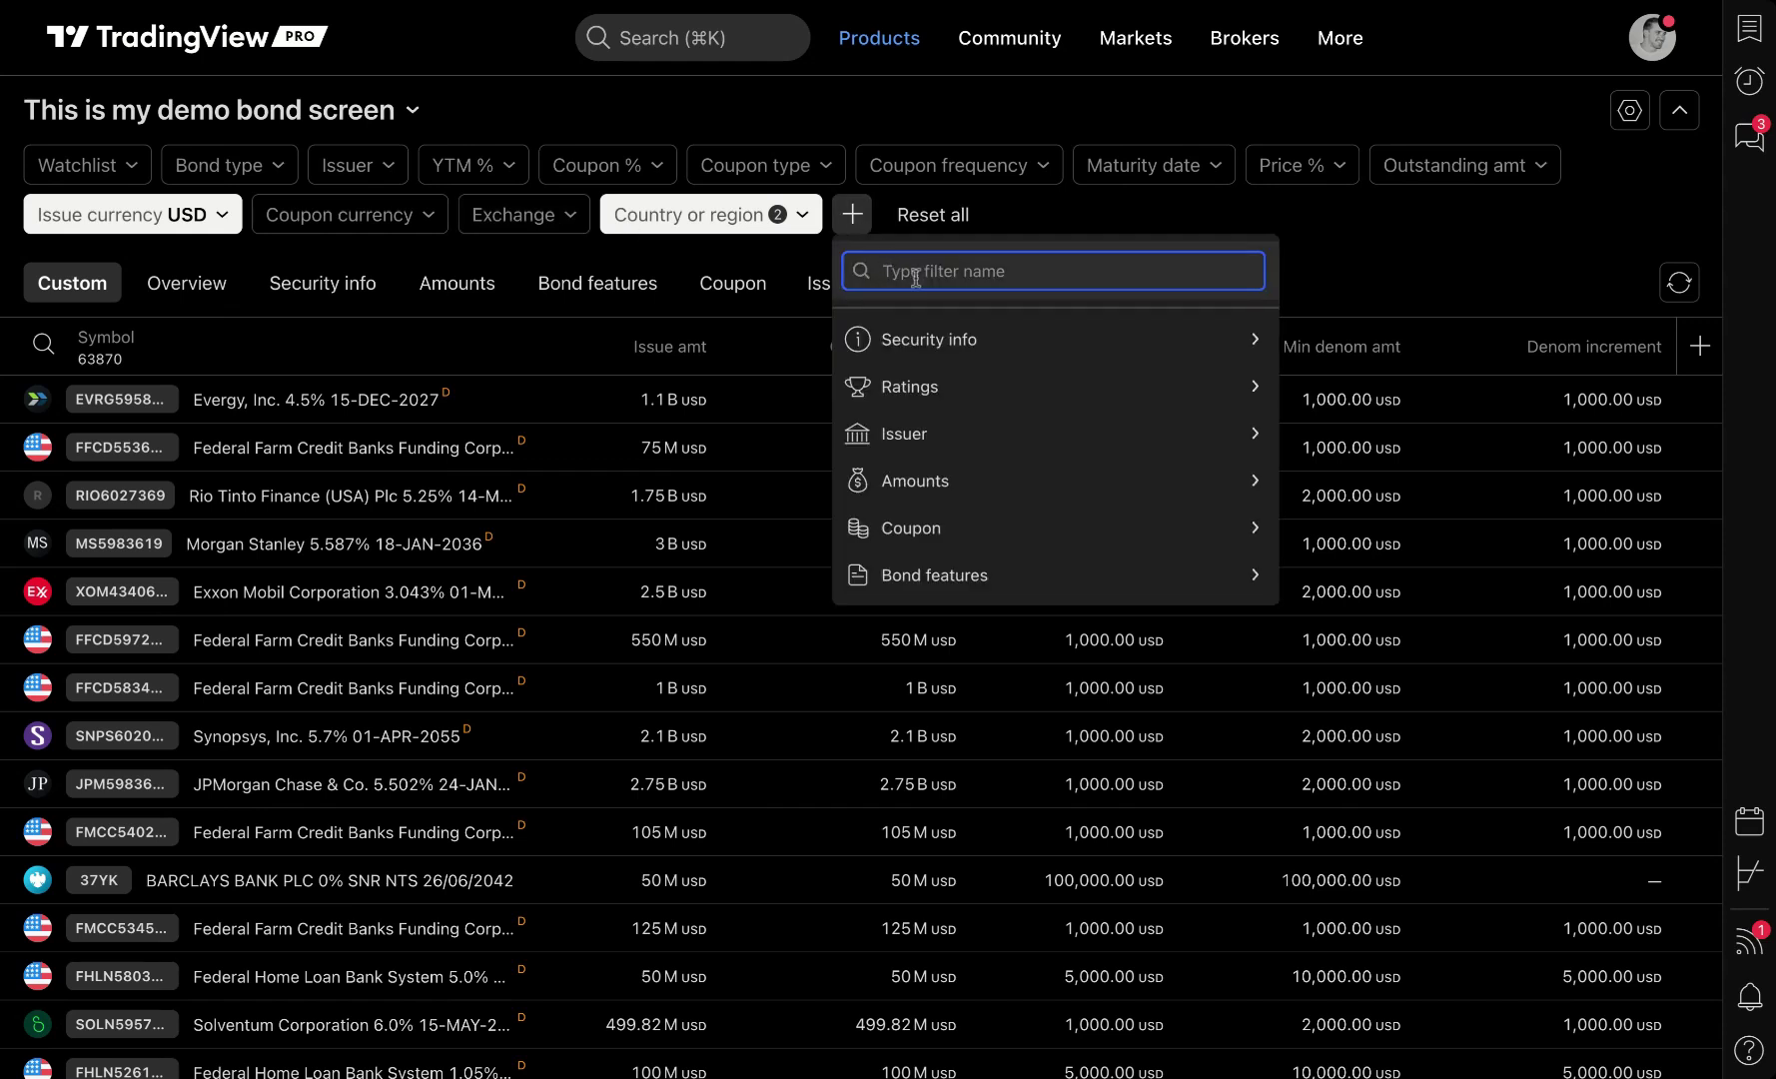
pyautogui.write('addr')
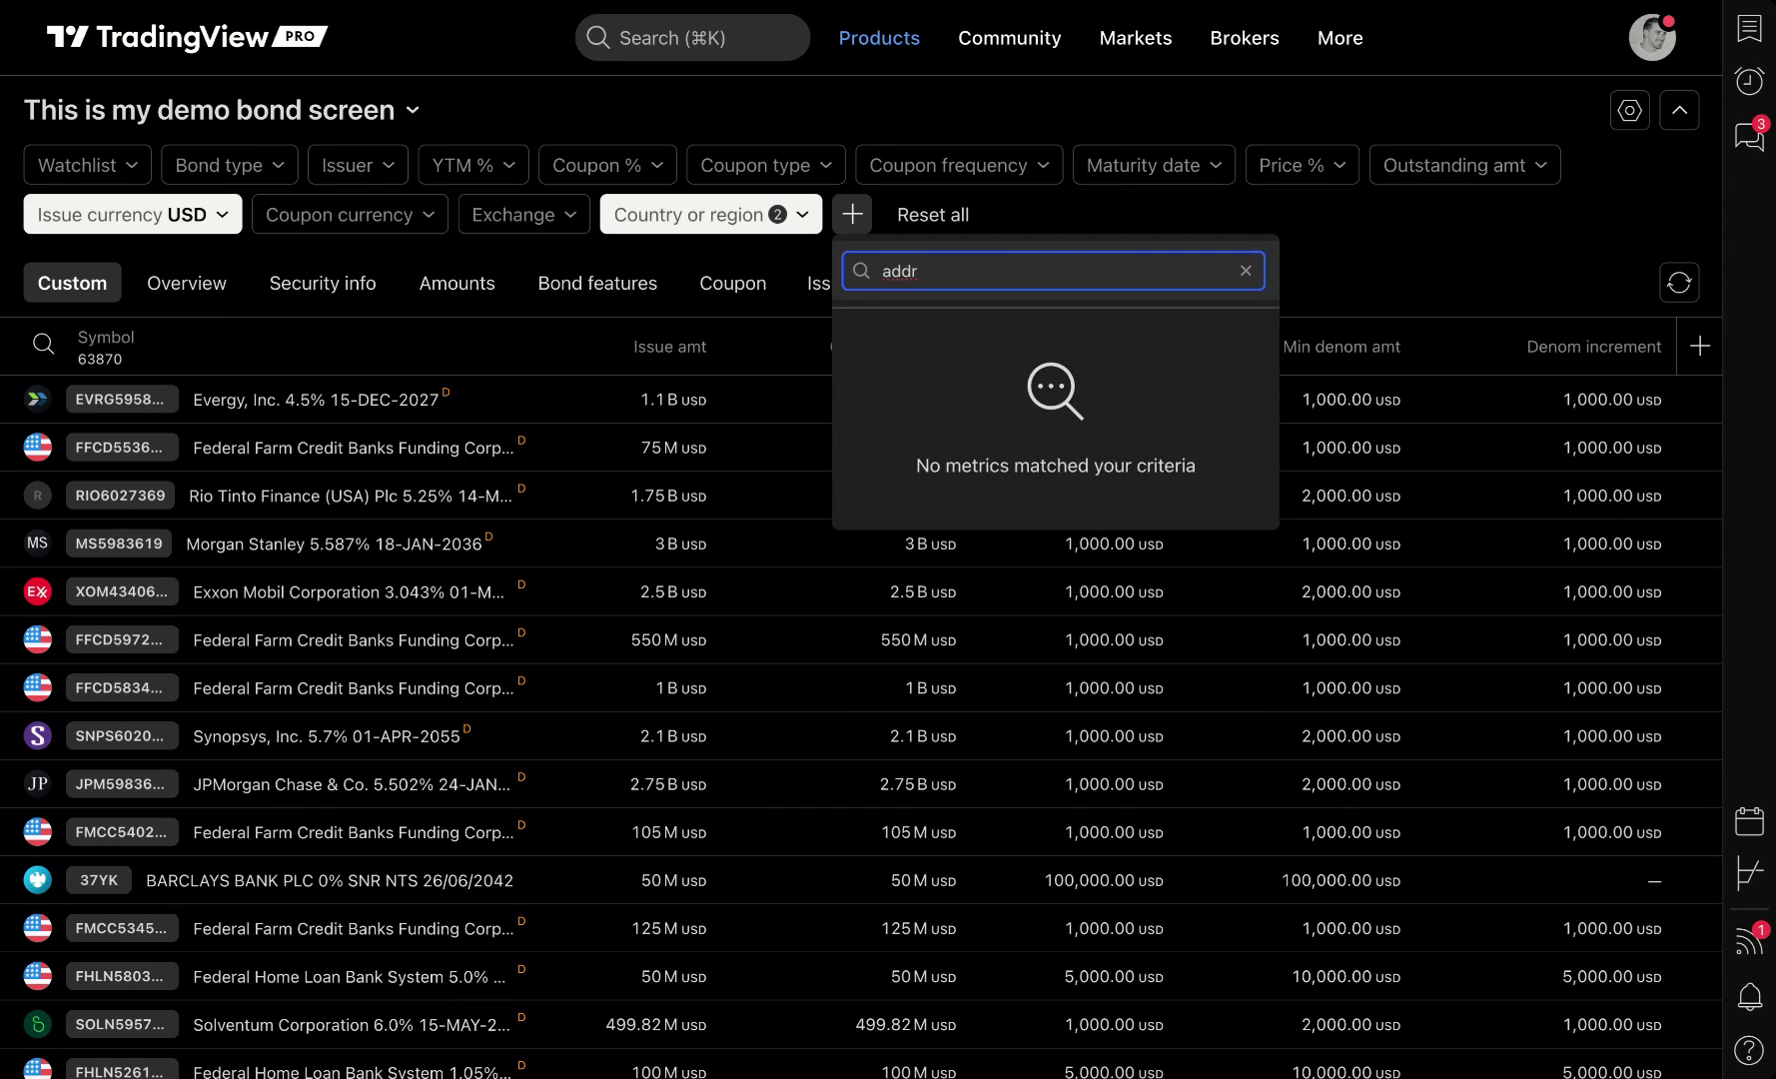
pyautogui.press('BackSpace')
pyautogui.press('BackSpace')
pyautogui.press('BackSpace')
pyautogui.press('BackSpace')
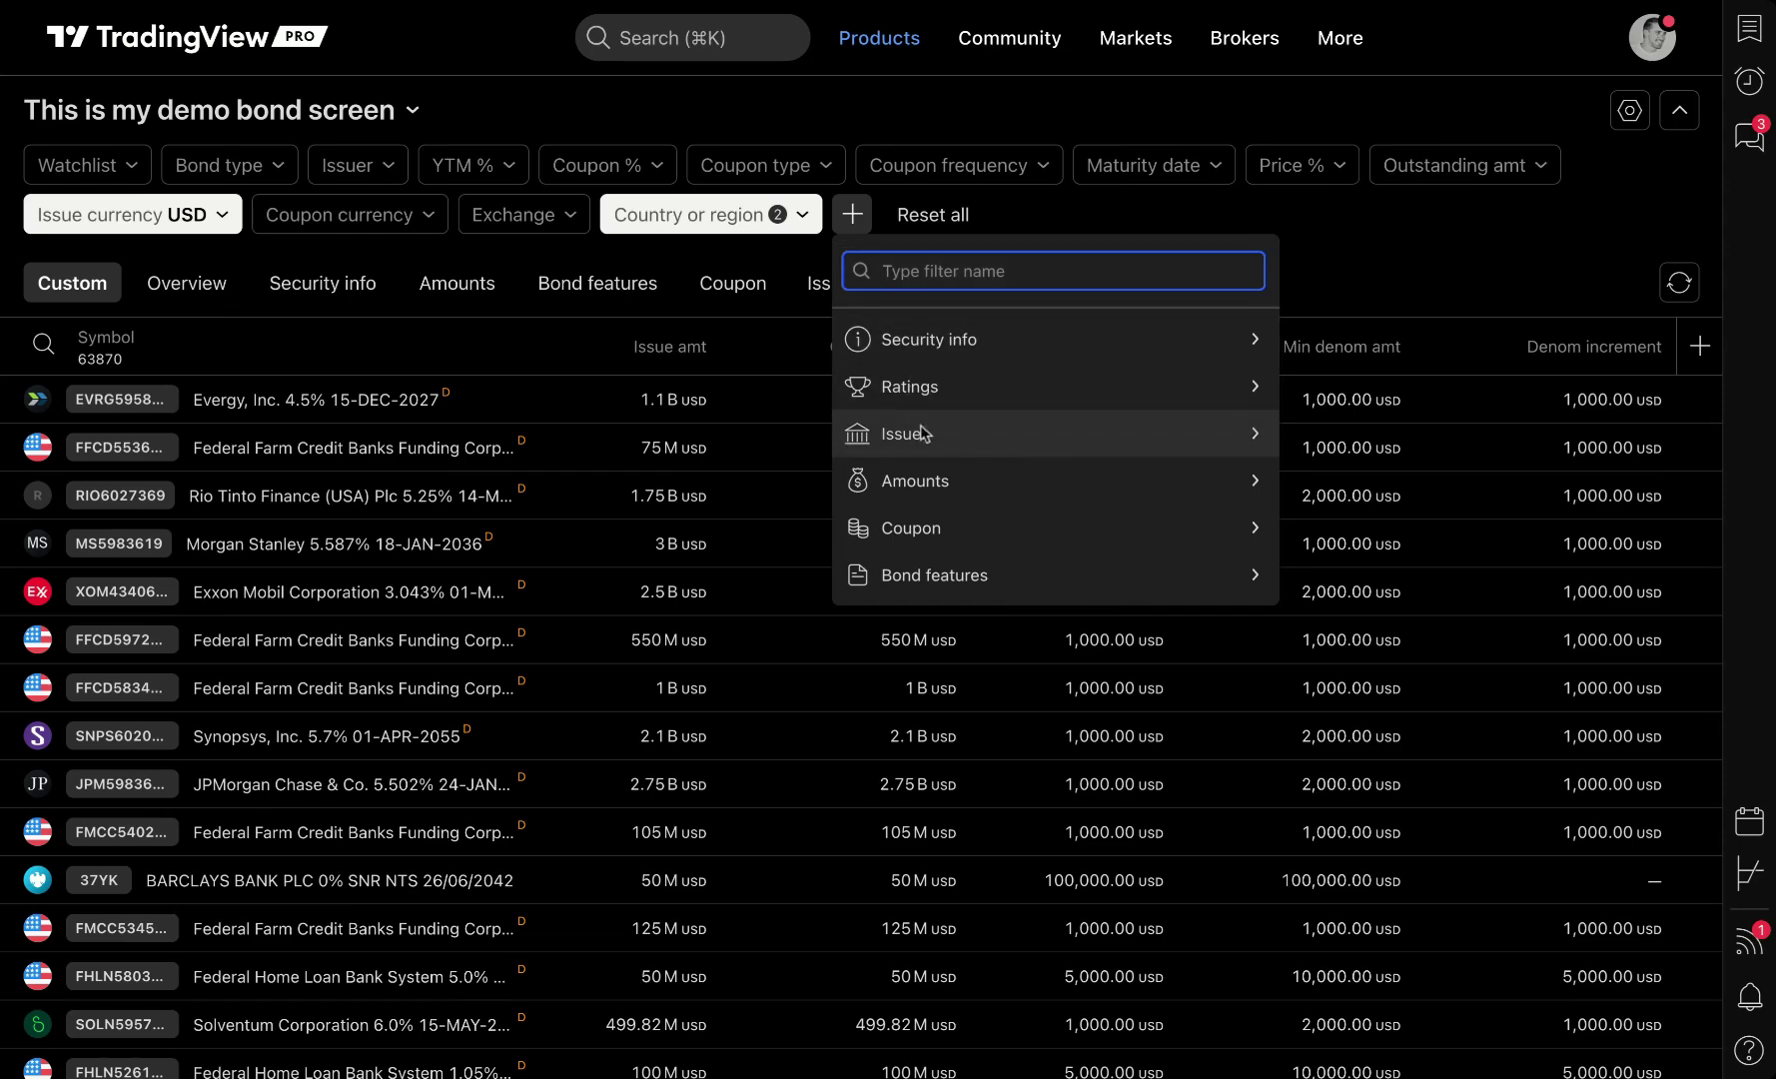
# - Add the S&P rating filter from the Ratings category and limit it to AAA
pyautogui.click(929, 391)
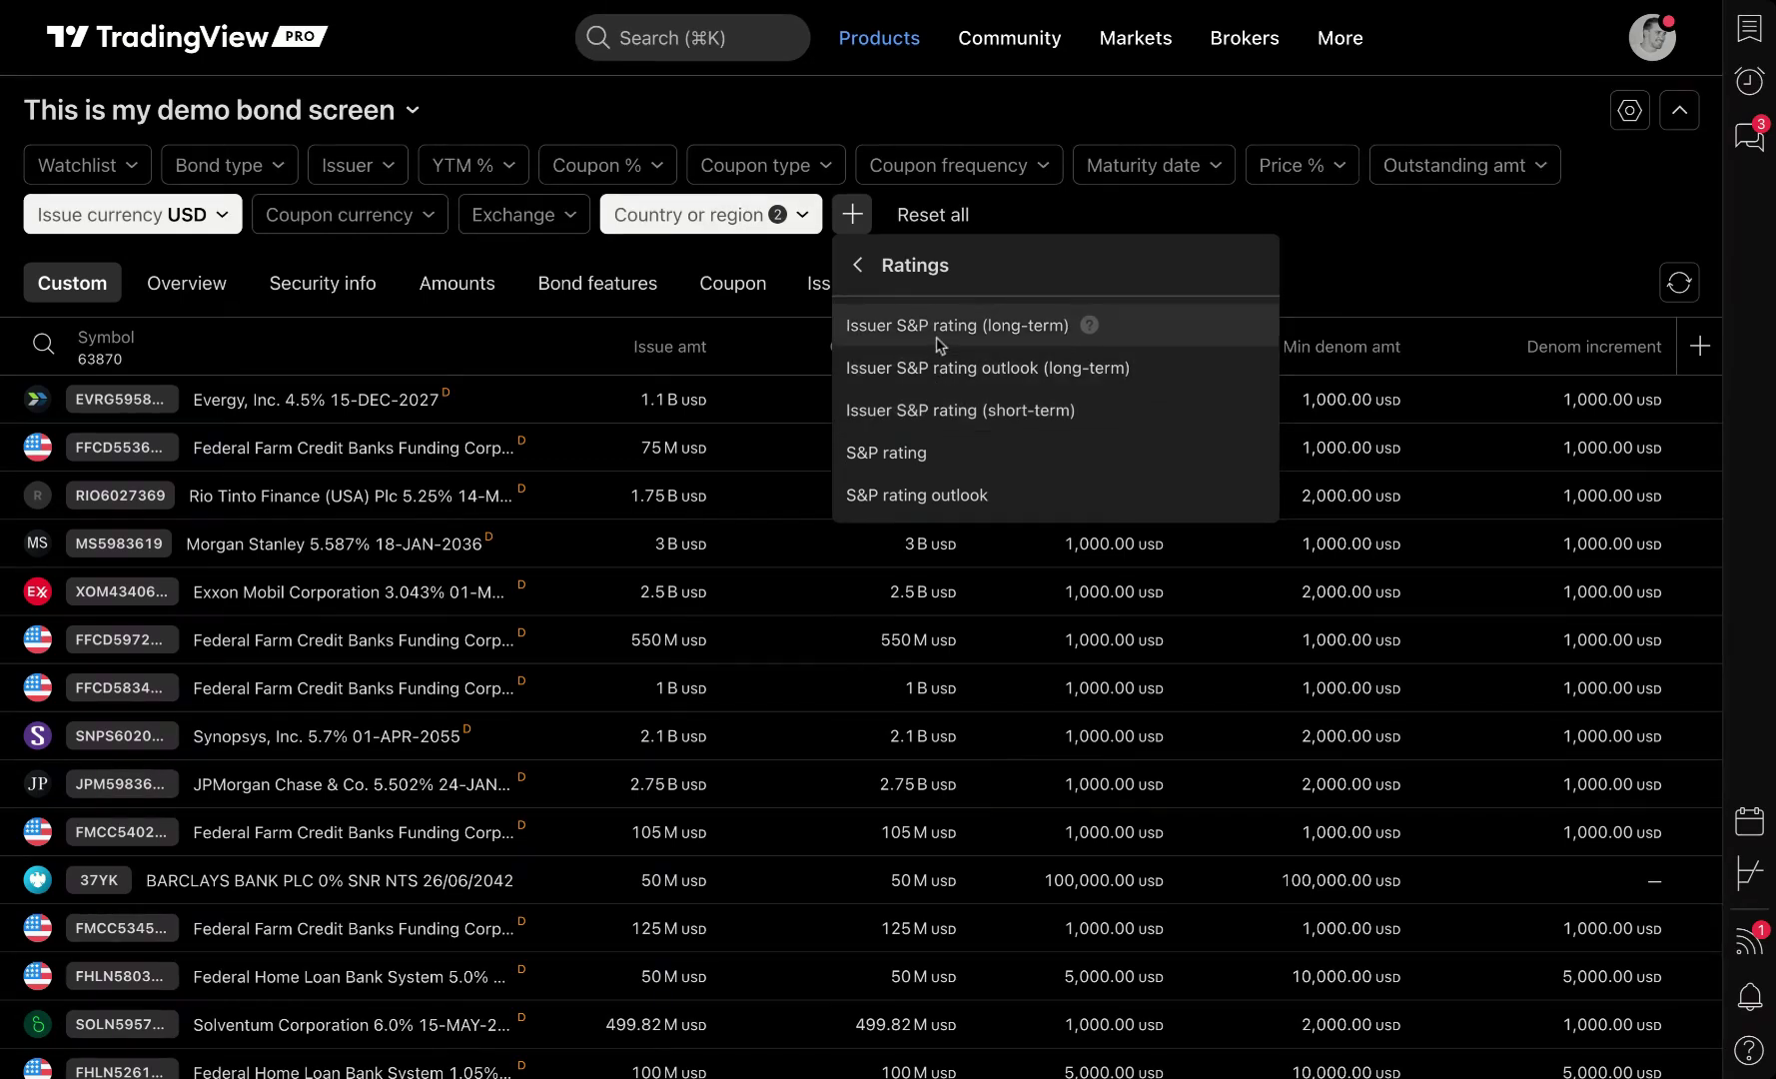
pyautogui.click(917, 453)
pyautogui.click(921, 225)
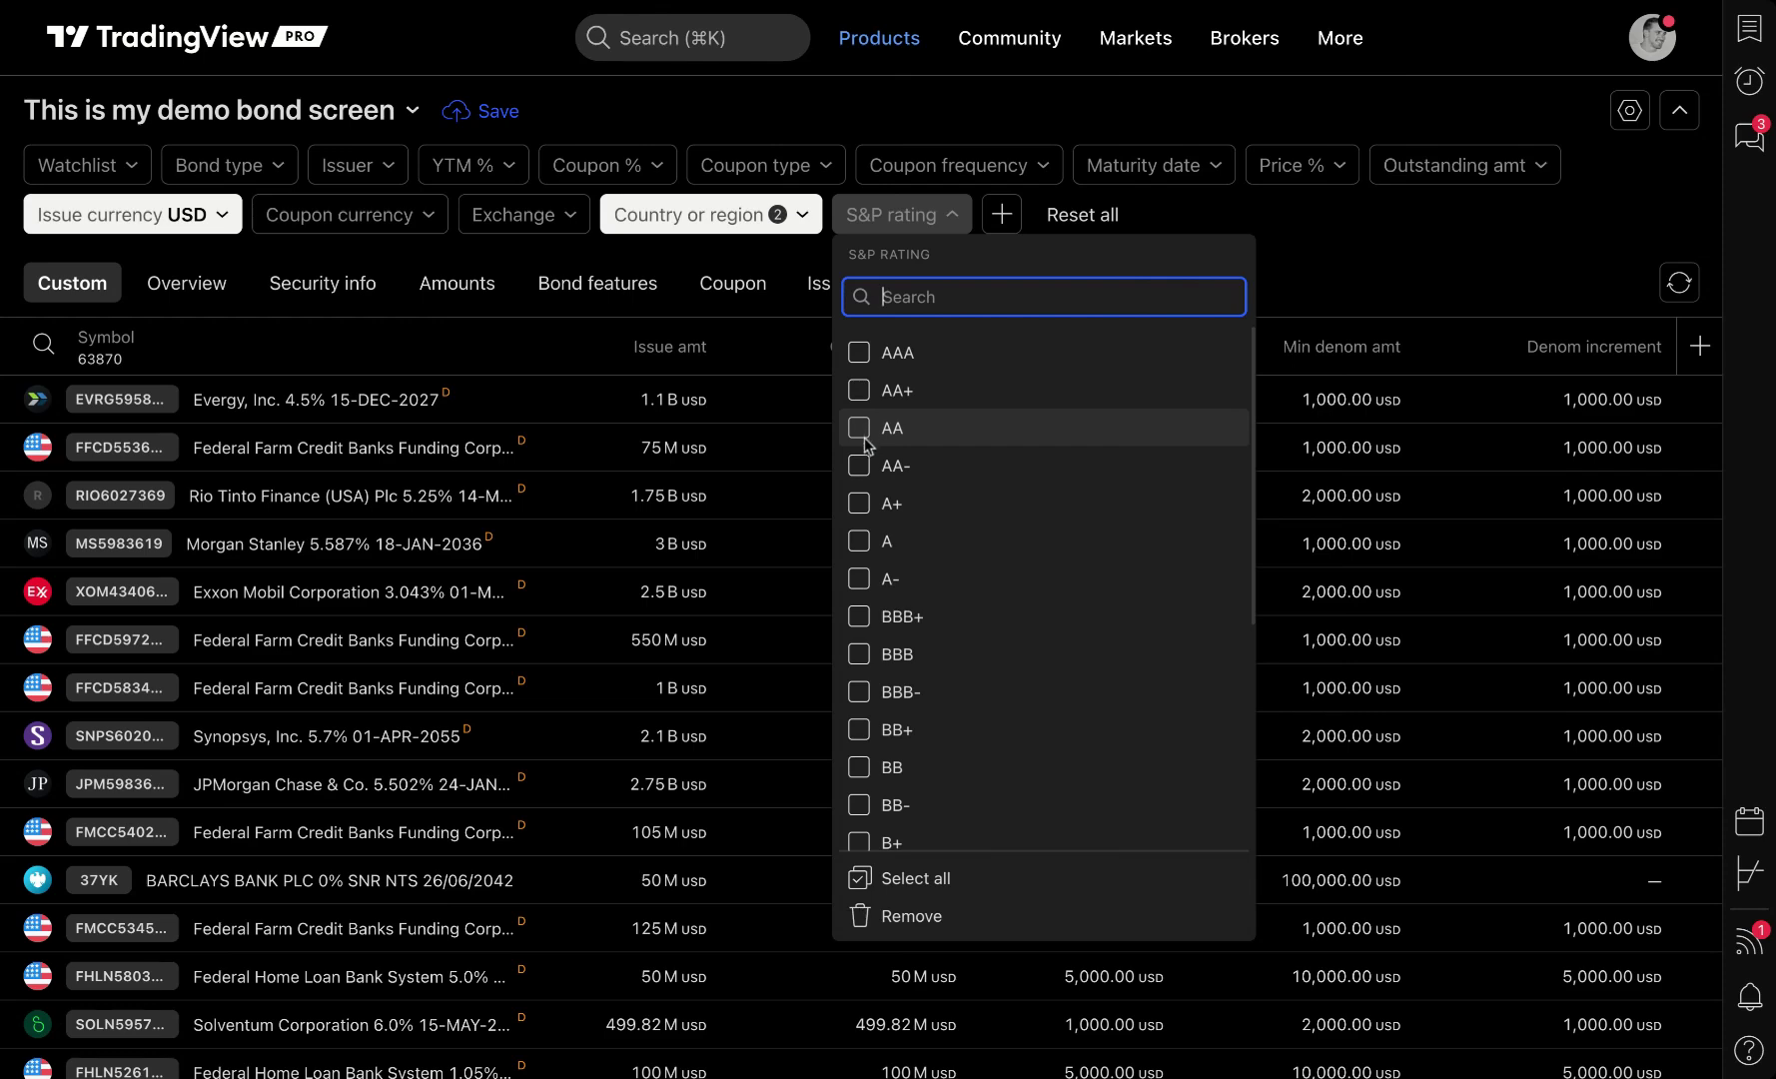
pyautogui.click(858, 352)
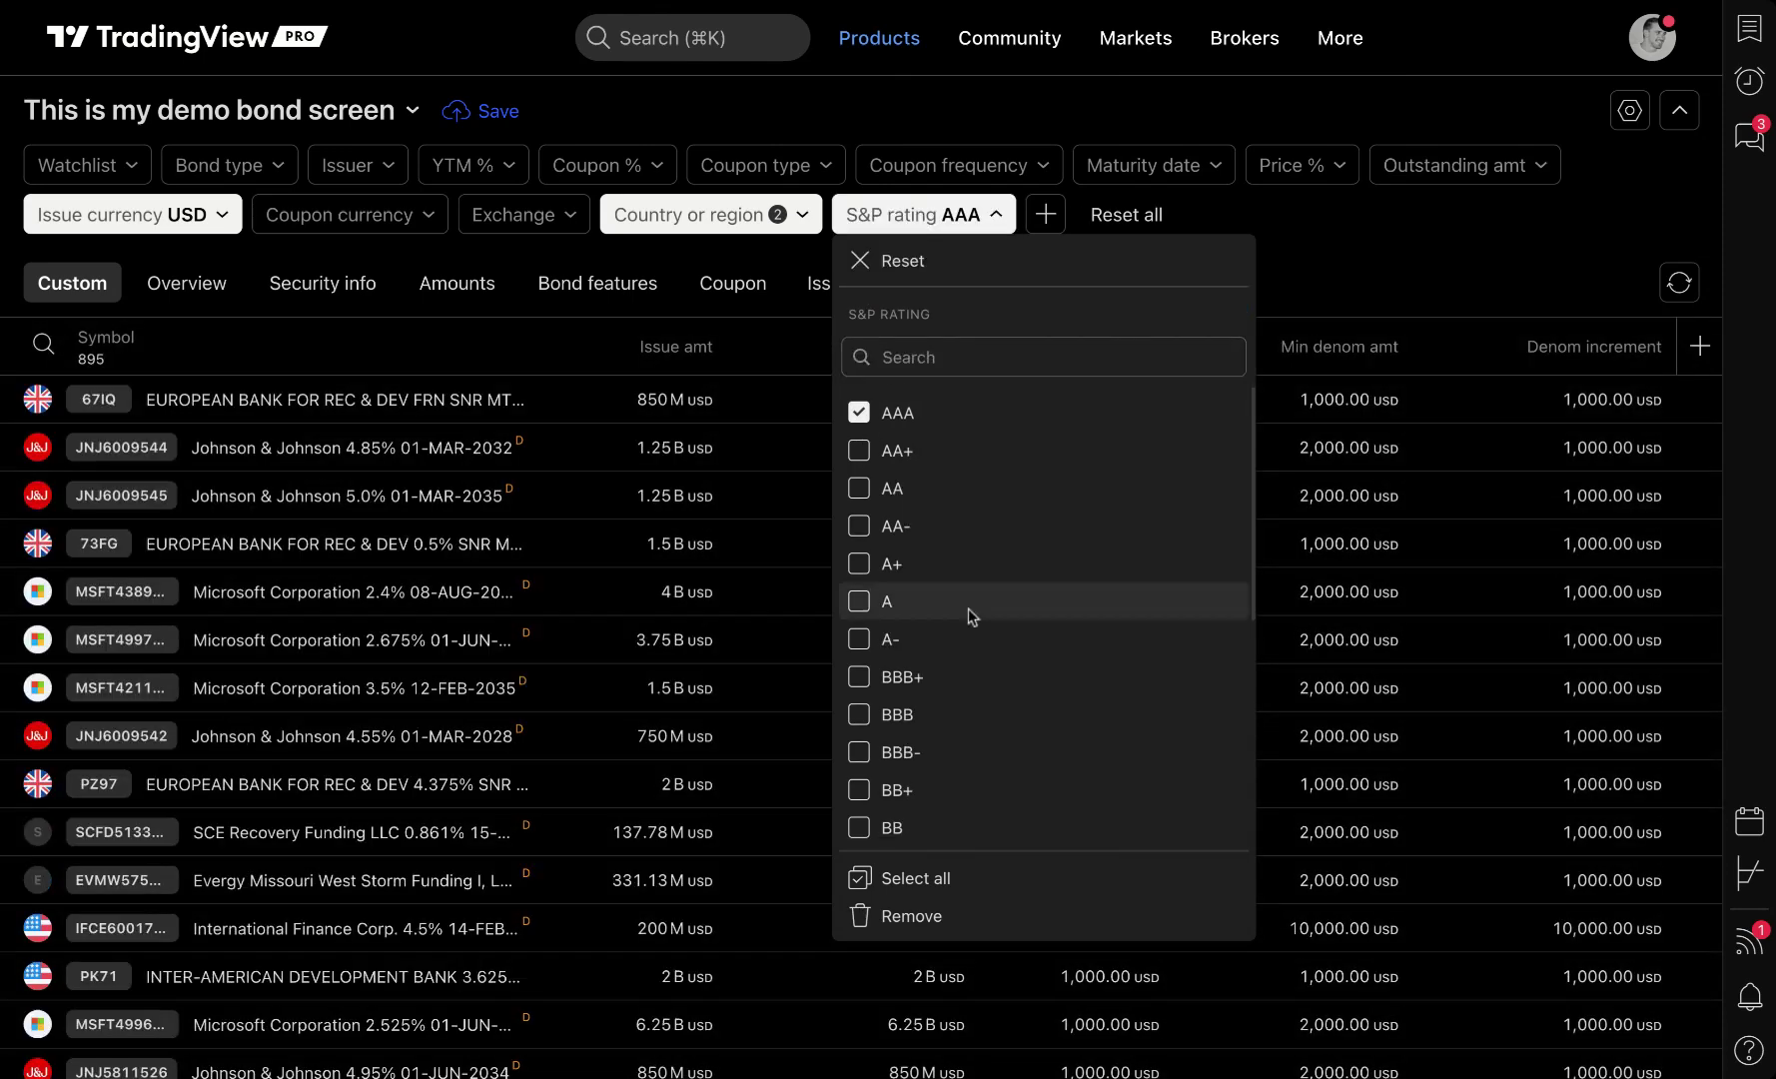
pyautogui.click(1333, 245)
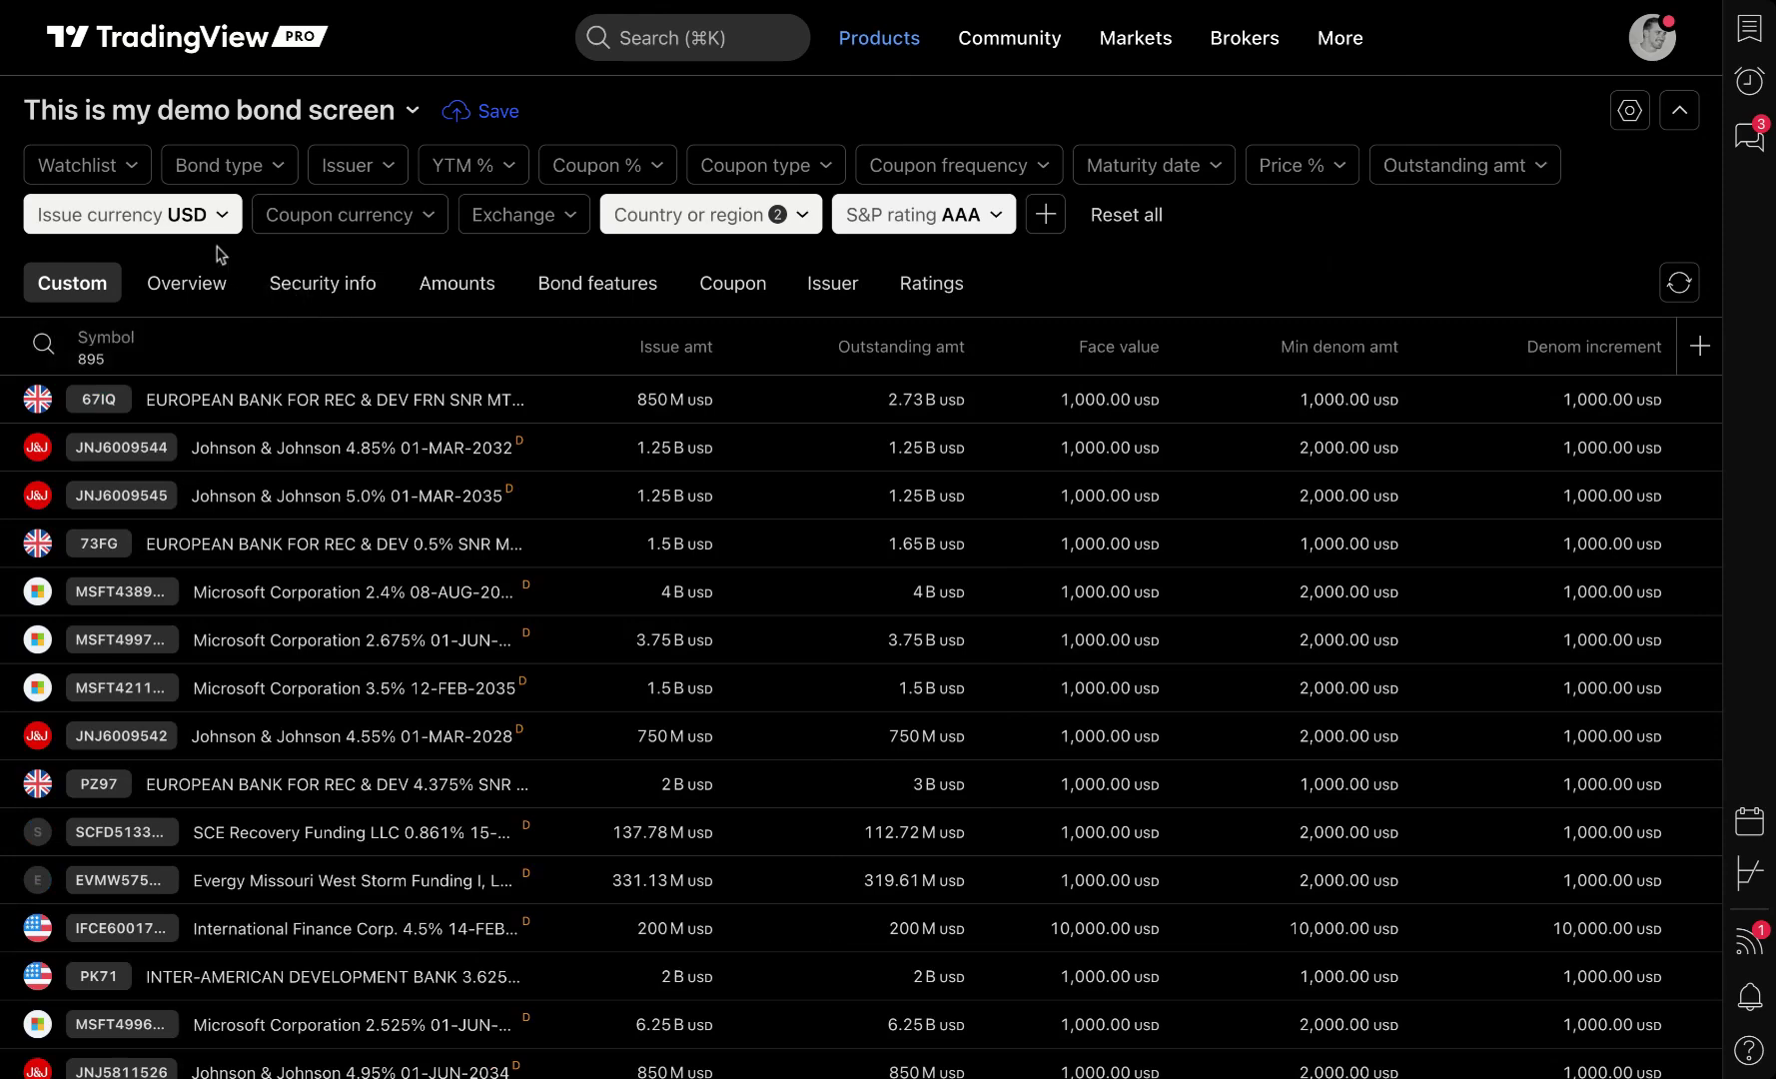
# - Search the issuer country or region filter for "uni" and deselect United Kingdom, keeping only United States
pyautogui.click(782, 234)
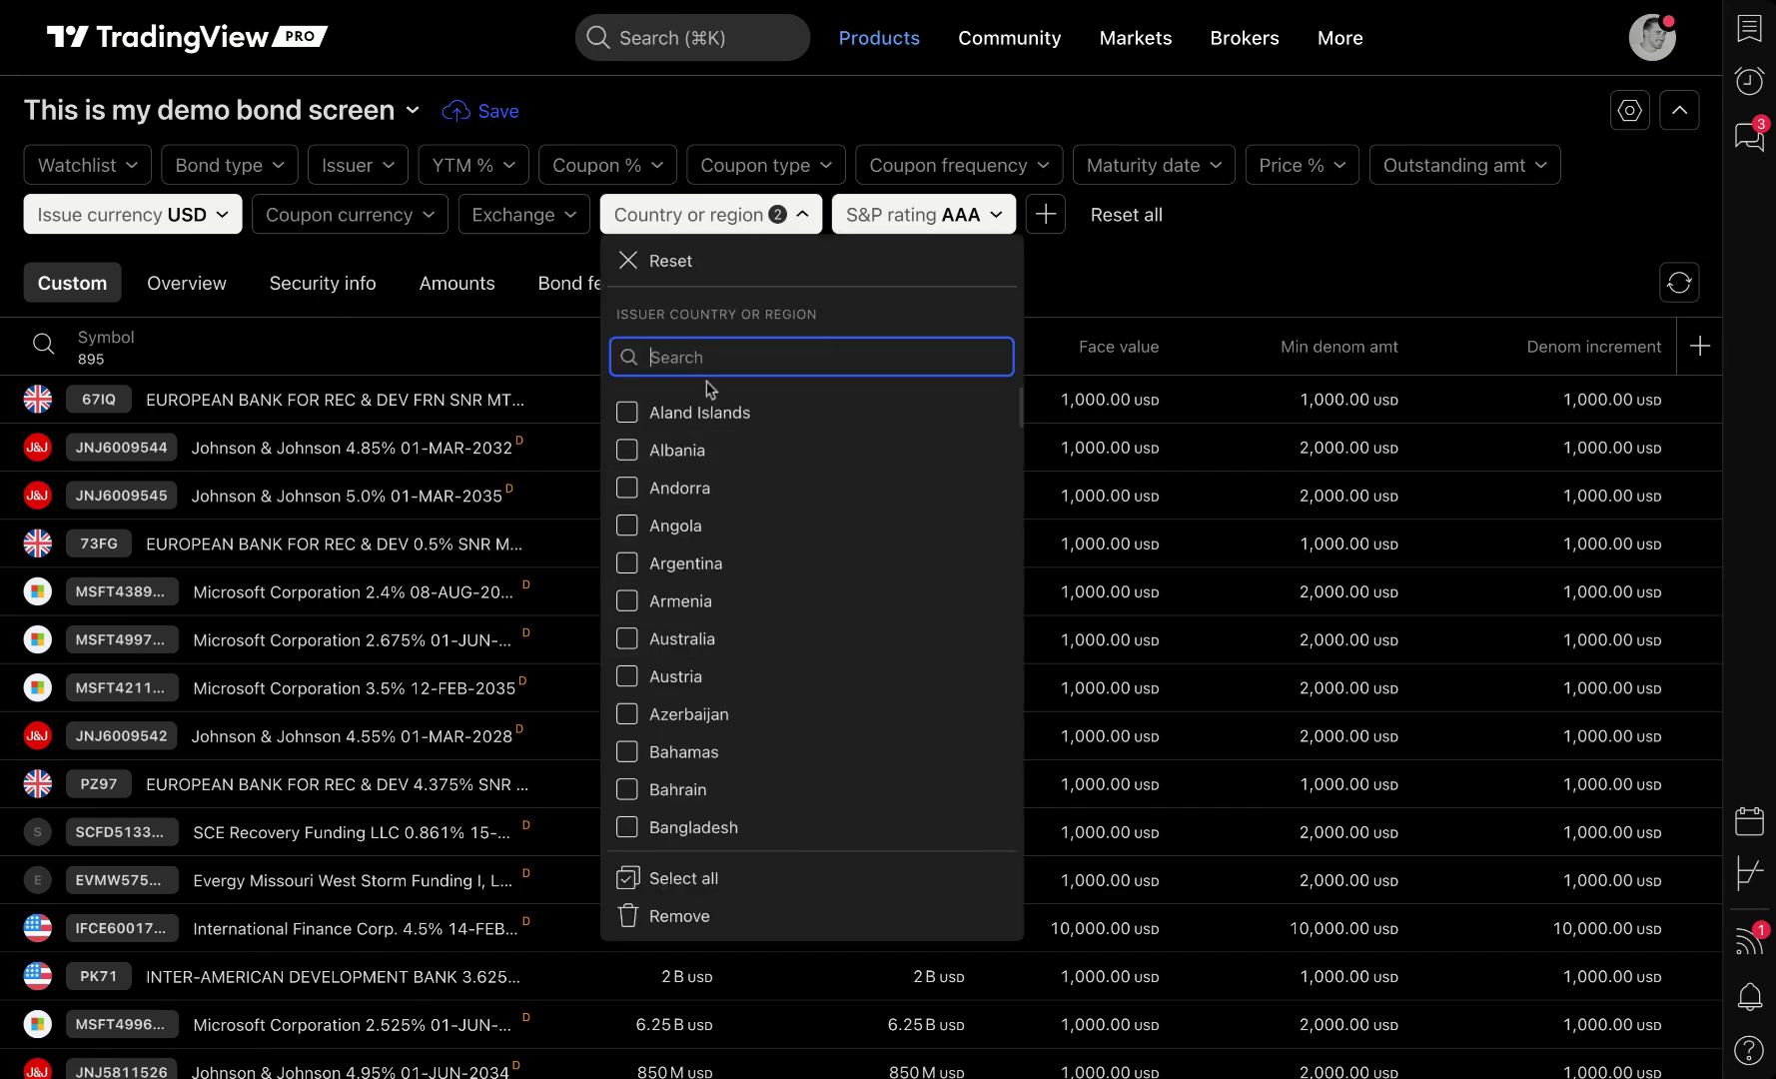
pyautogui.write('uni')
pyautogui.click(629, 488)
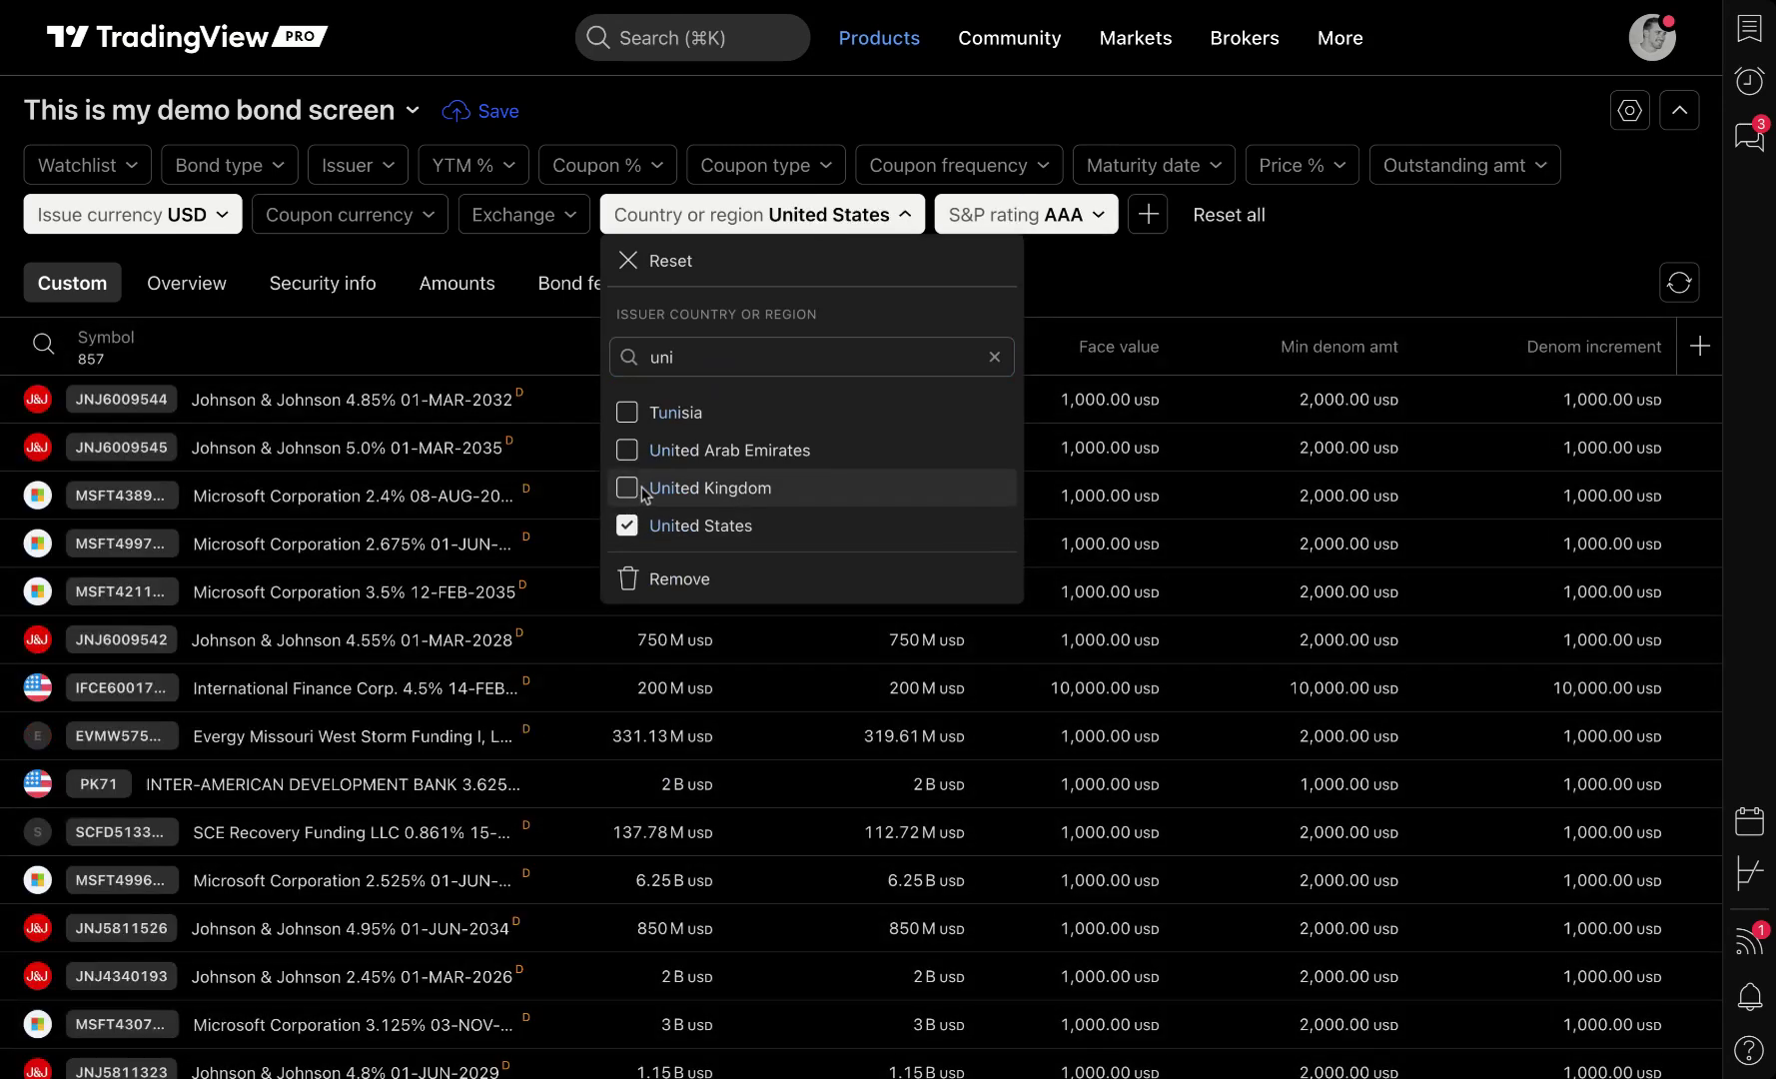
pyautogui.click(1358, 243)
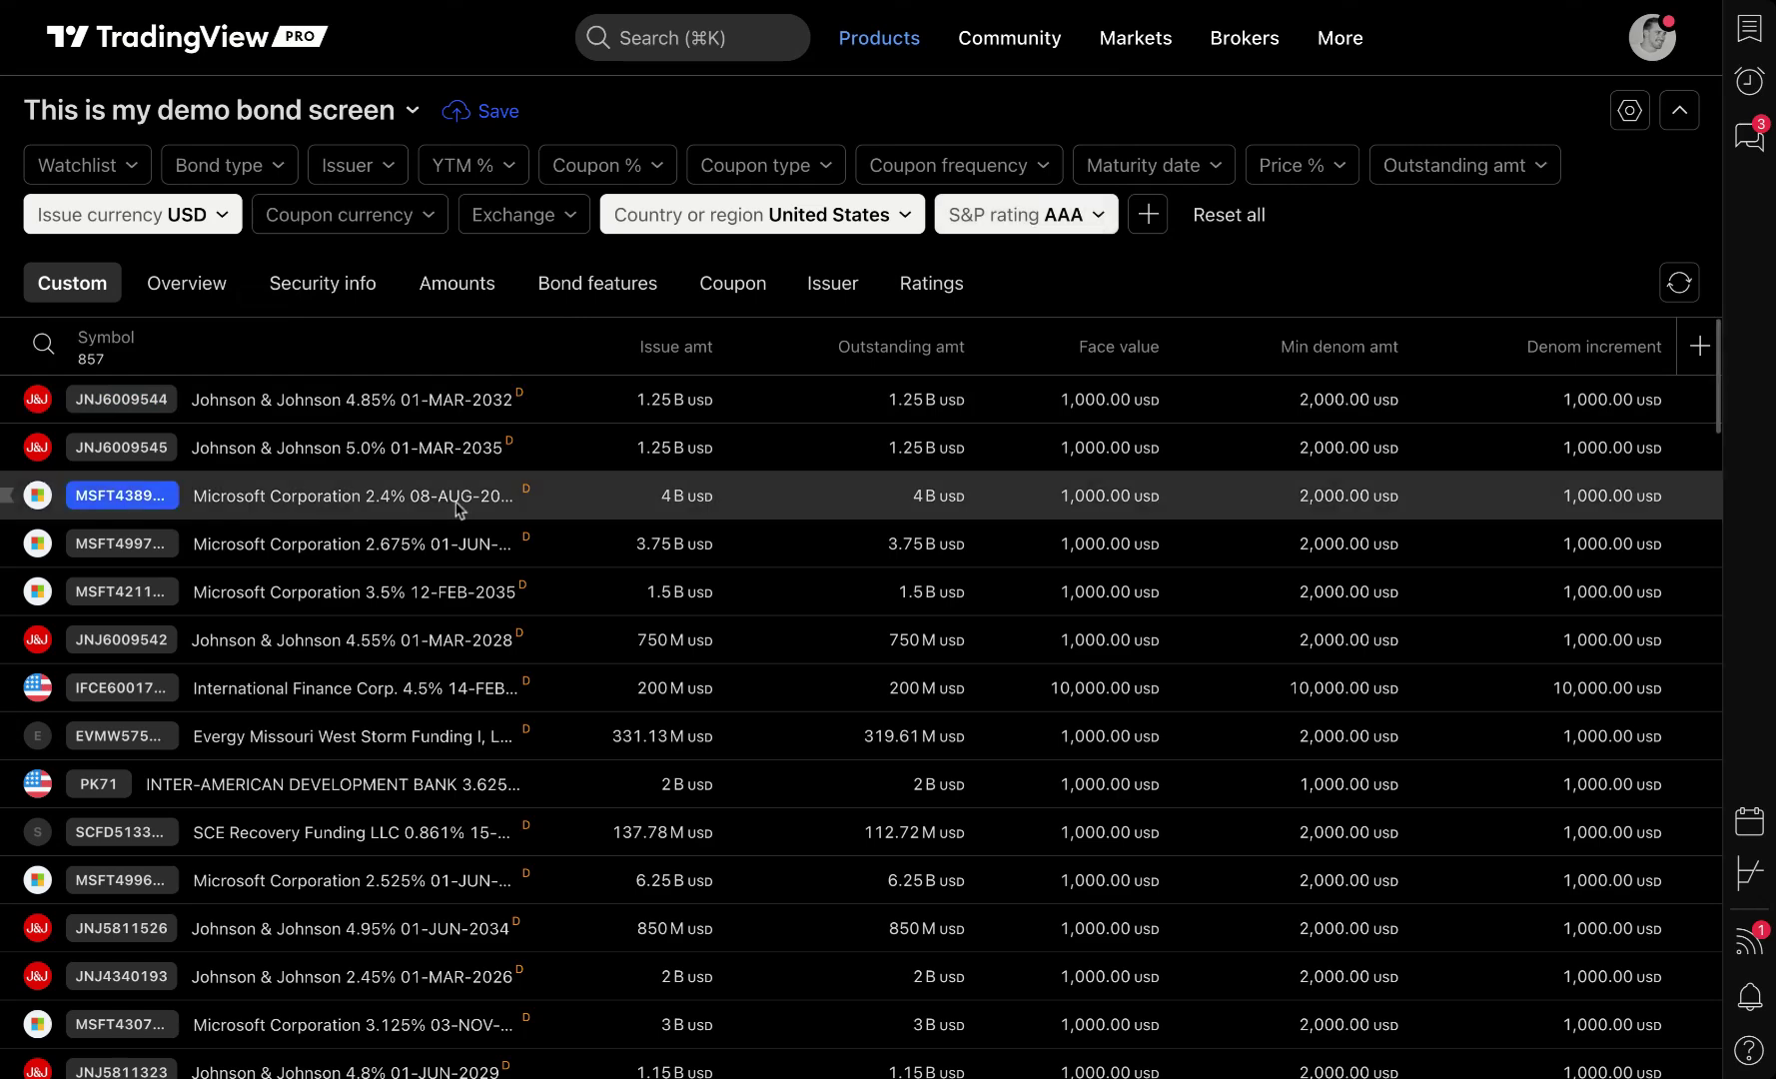
# - Review the Overview, Security info, Amounts, Bond features, Coupon and Issuer column sets, then return to the Custom set
pyautogui.click(184, 287)
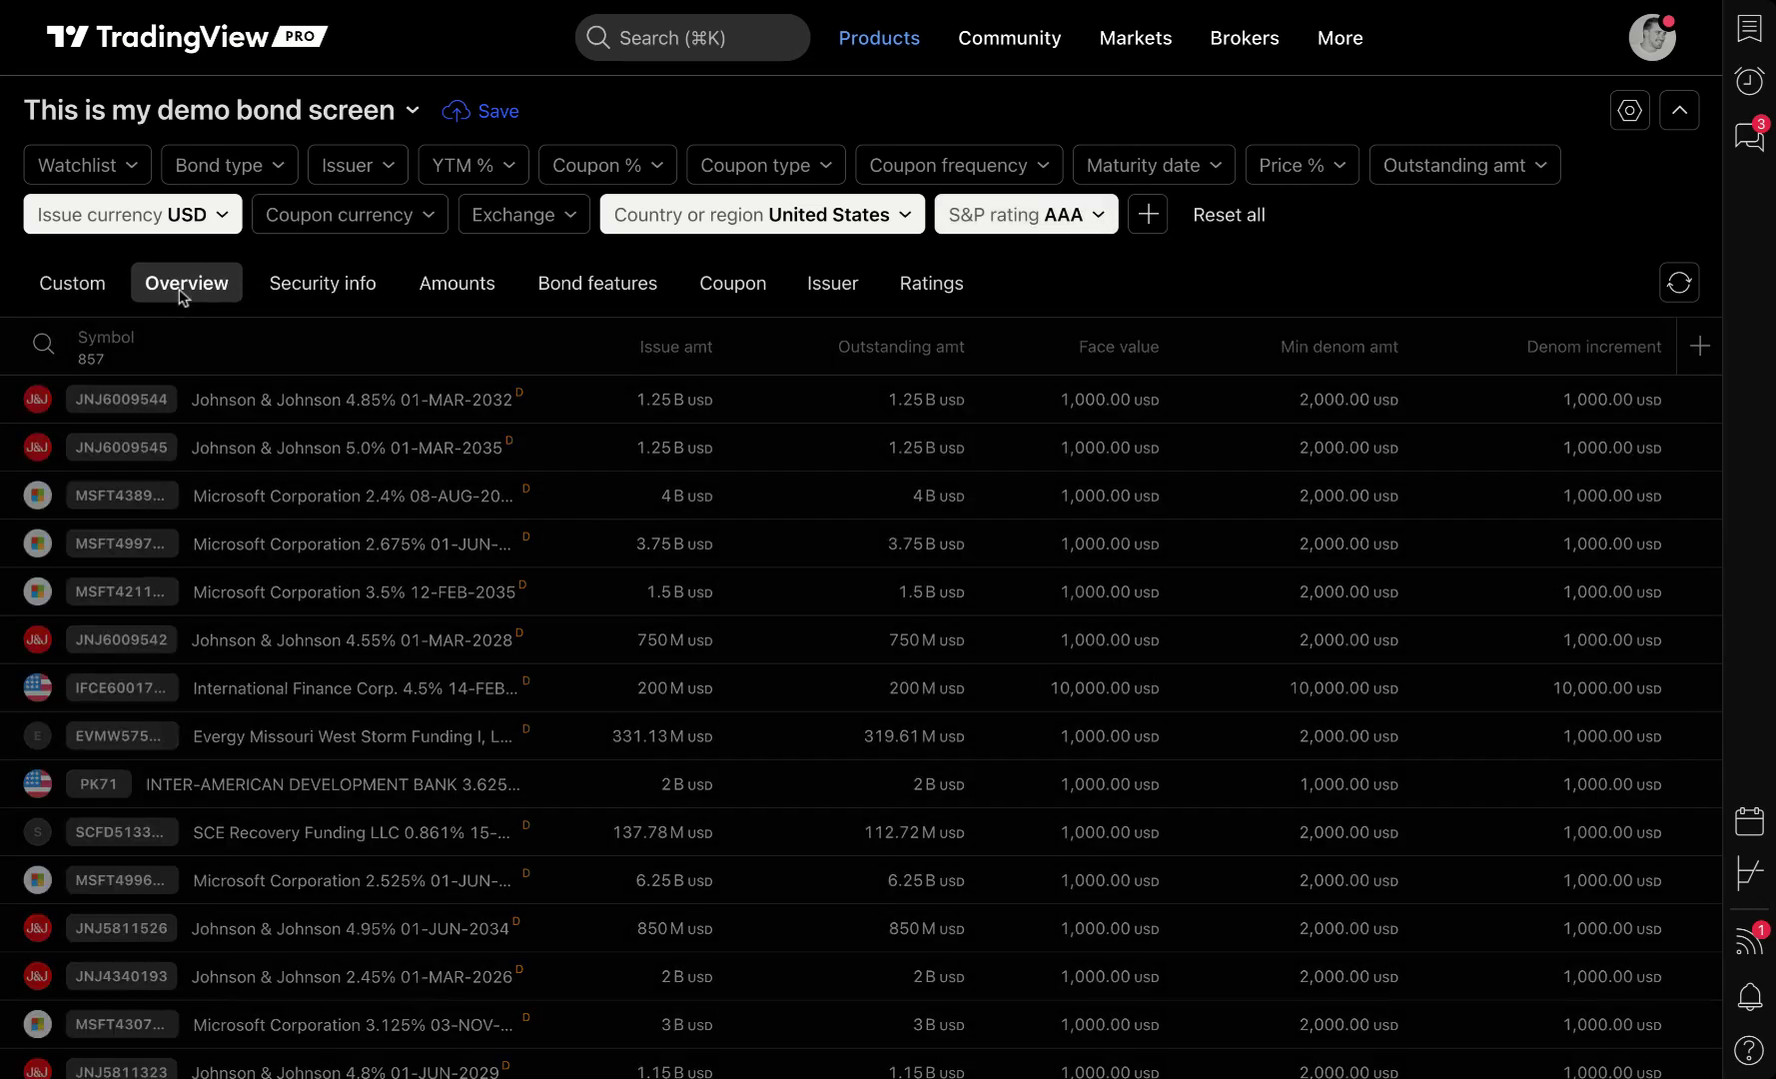
pyautogui.click(319, 284)
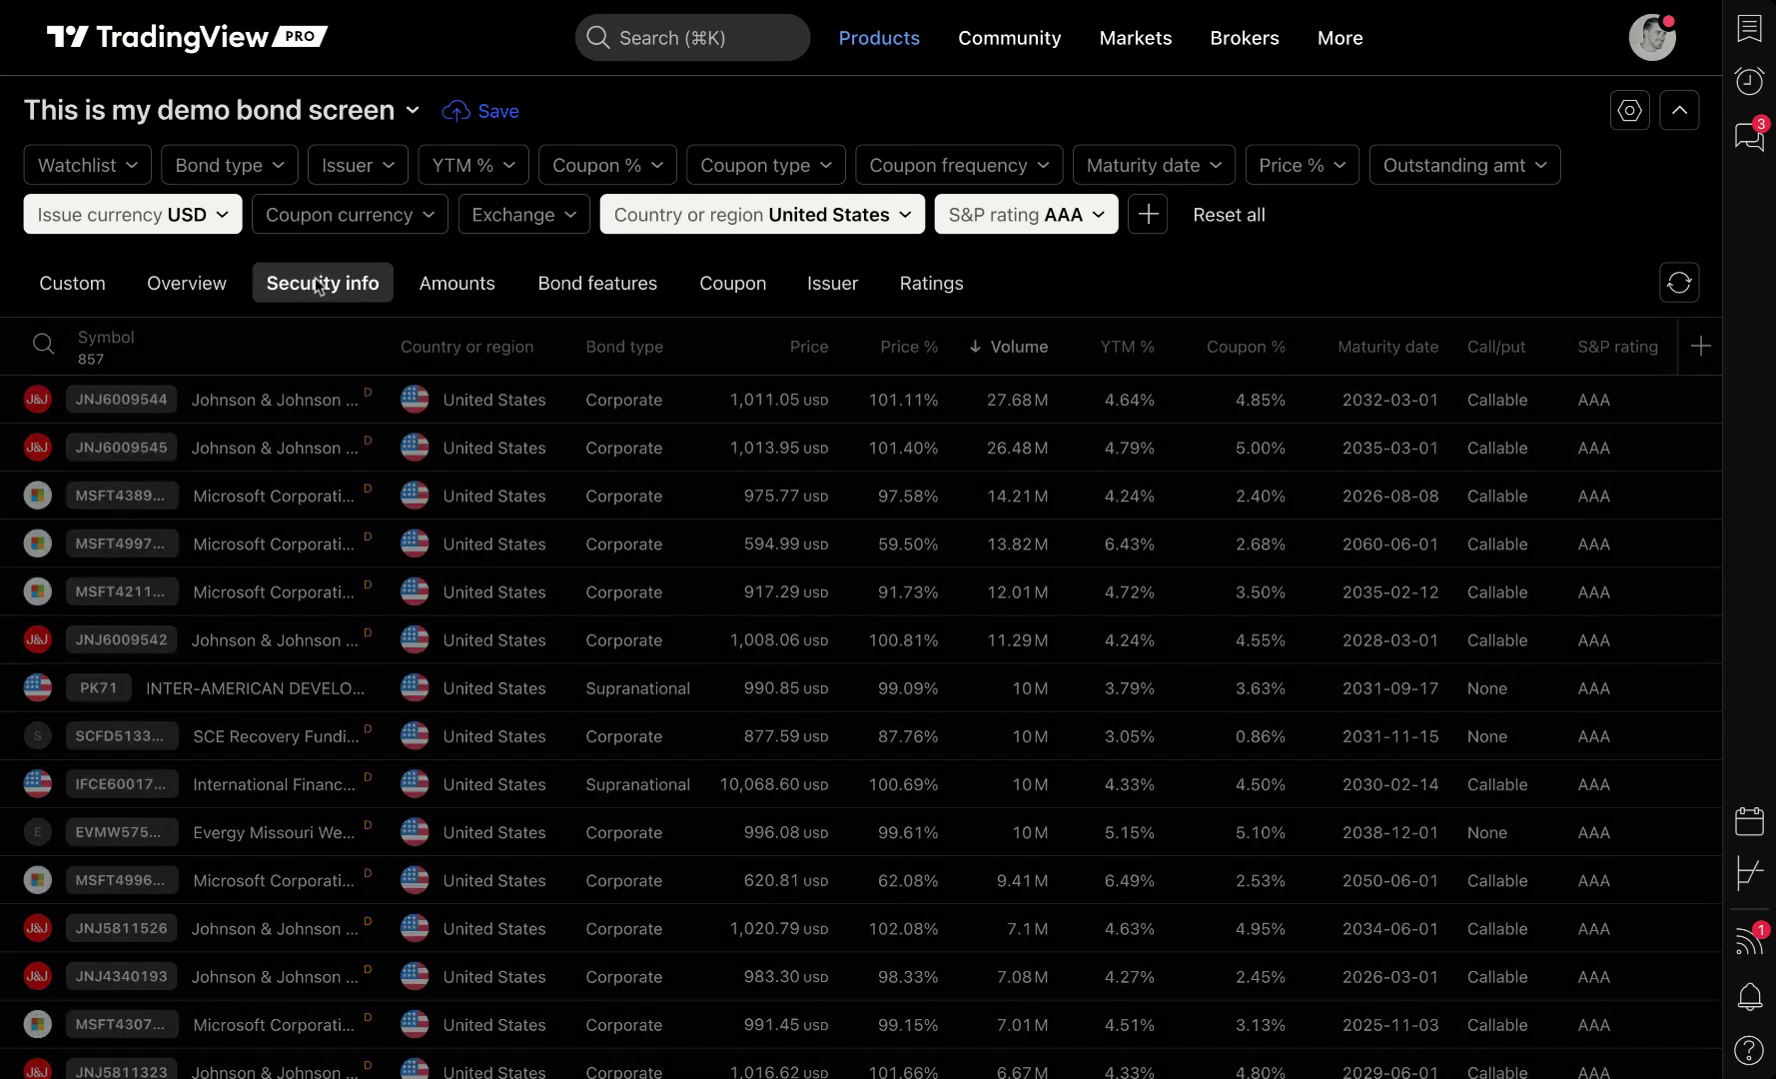
pyautogui.click(450, 287)
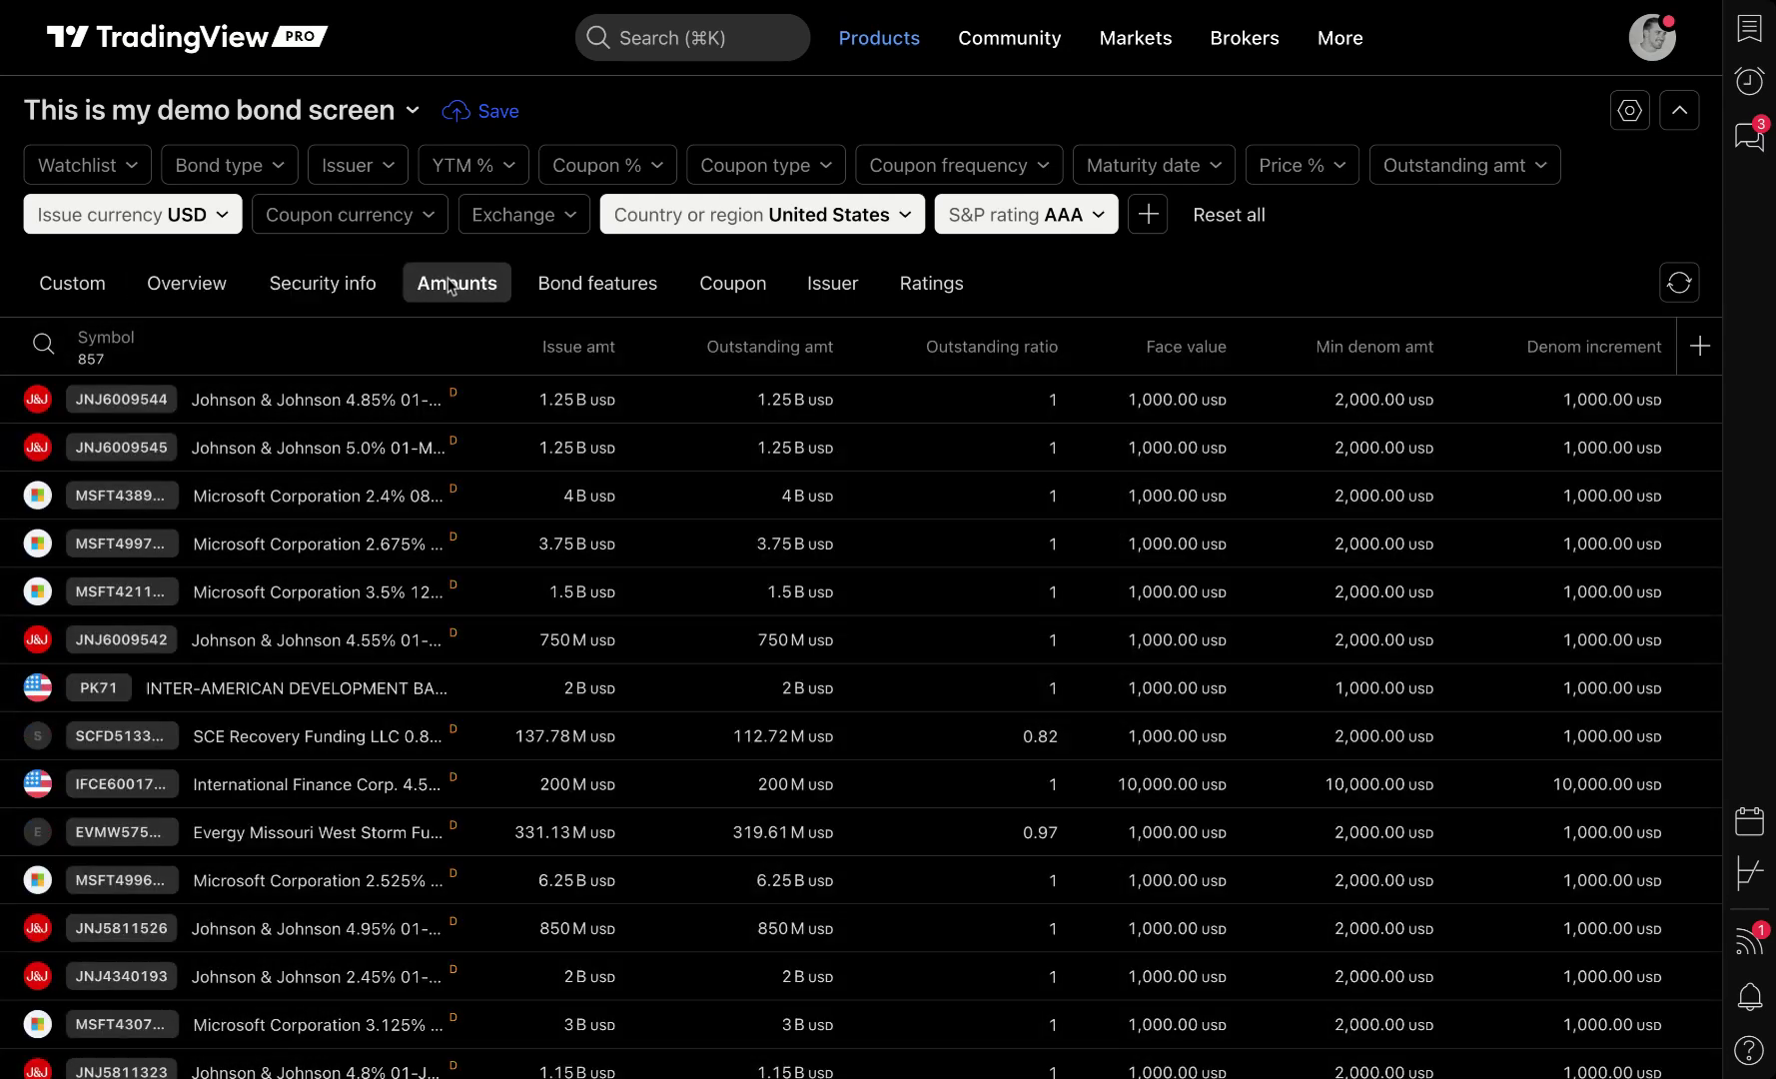
pyautogui.click(639, 282)
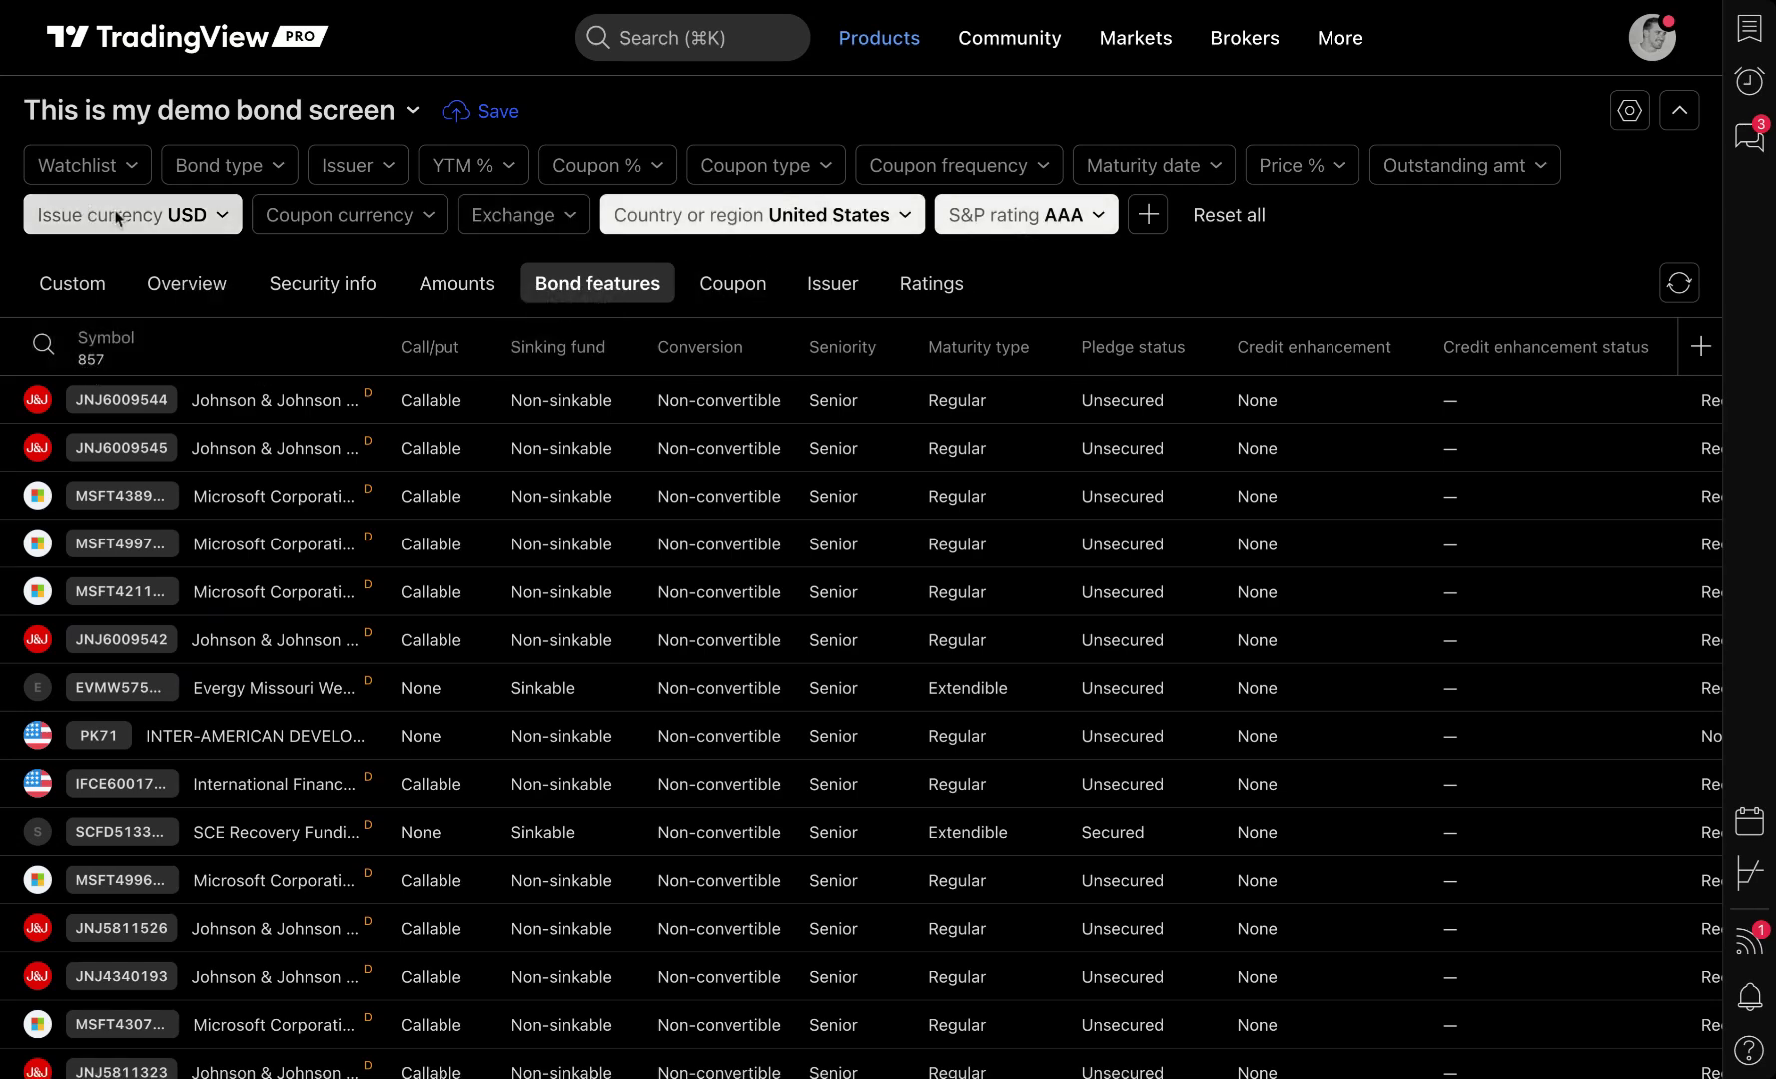
pyautogui.click(728, 287)
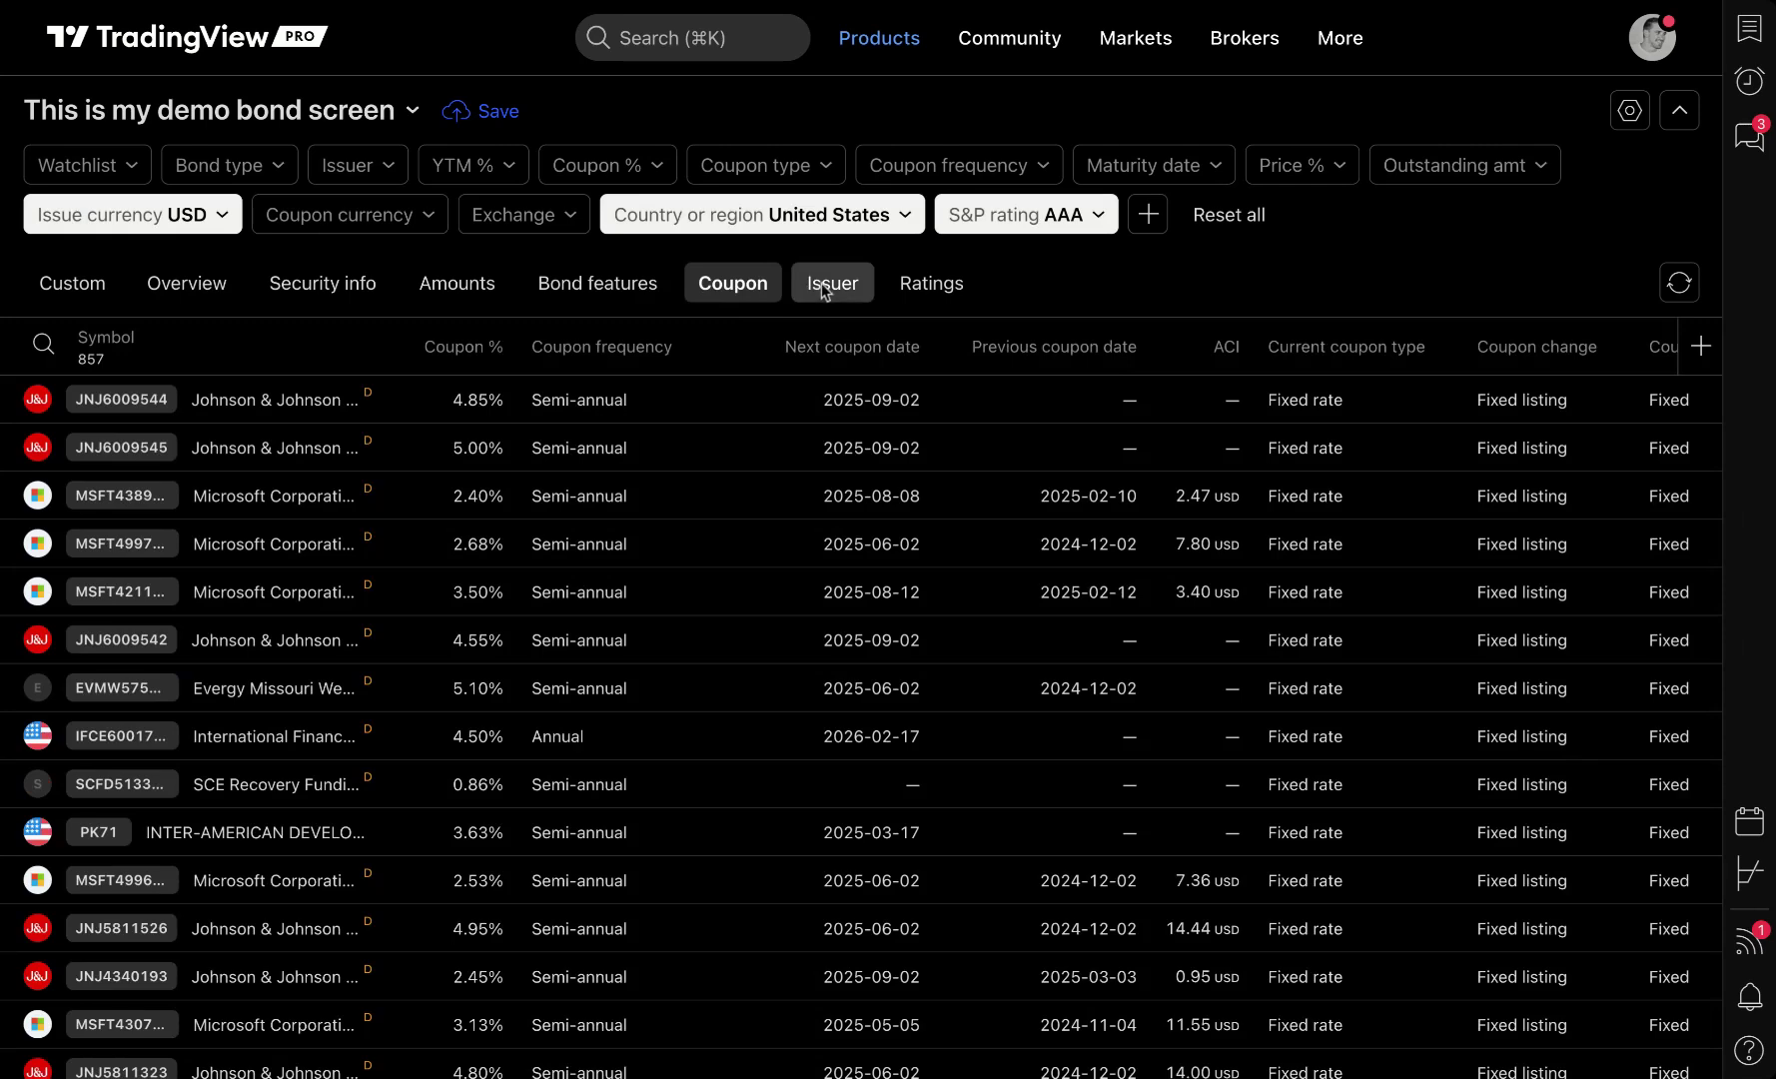
pyautogui.click(821, 283)
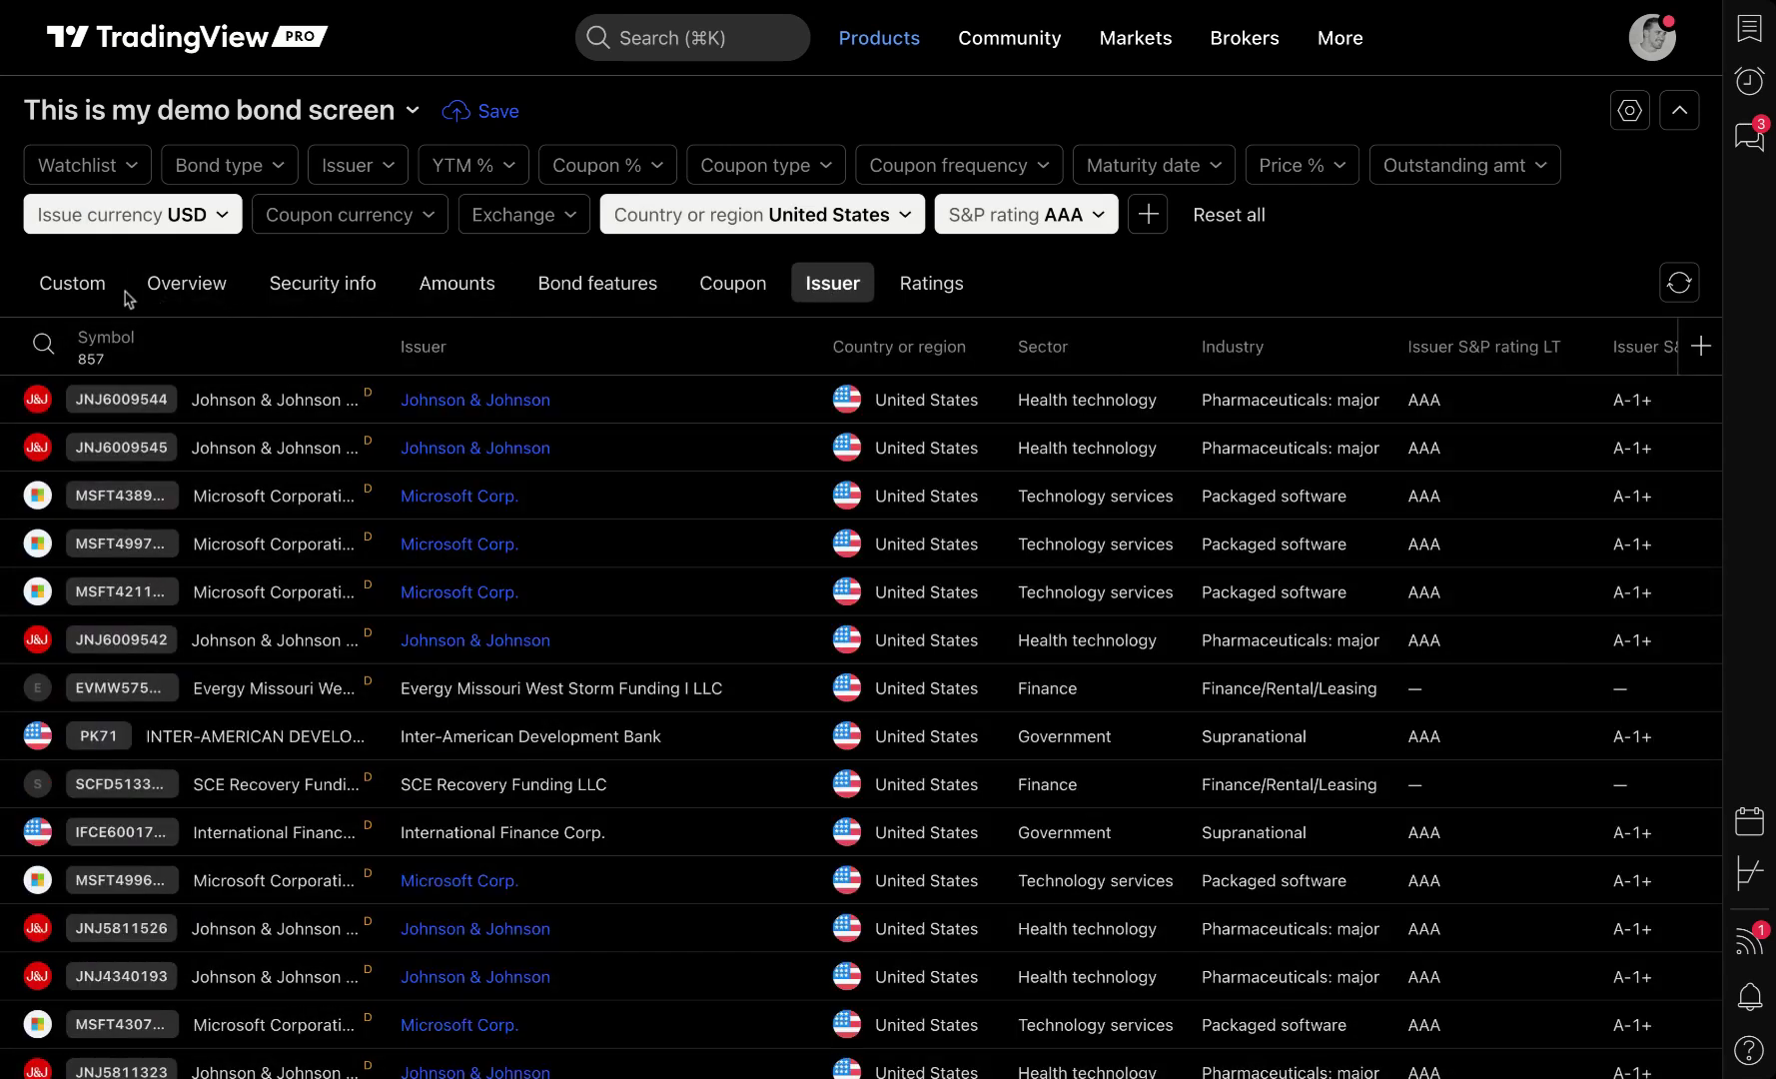
pyautogui.click(84, 286)
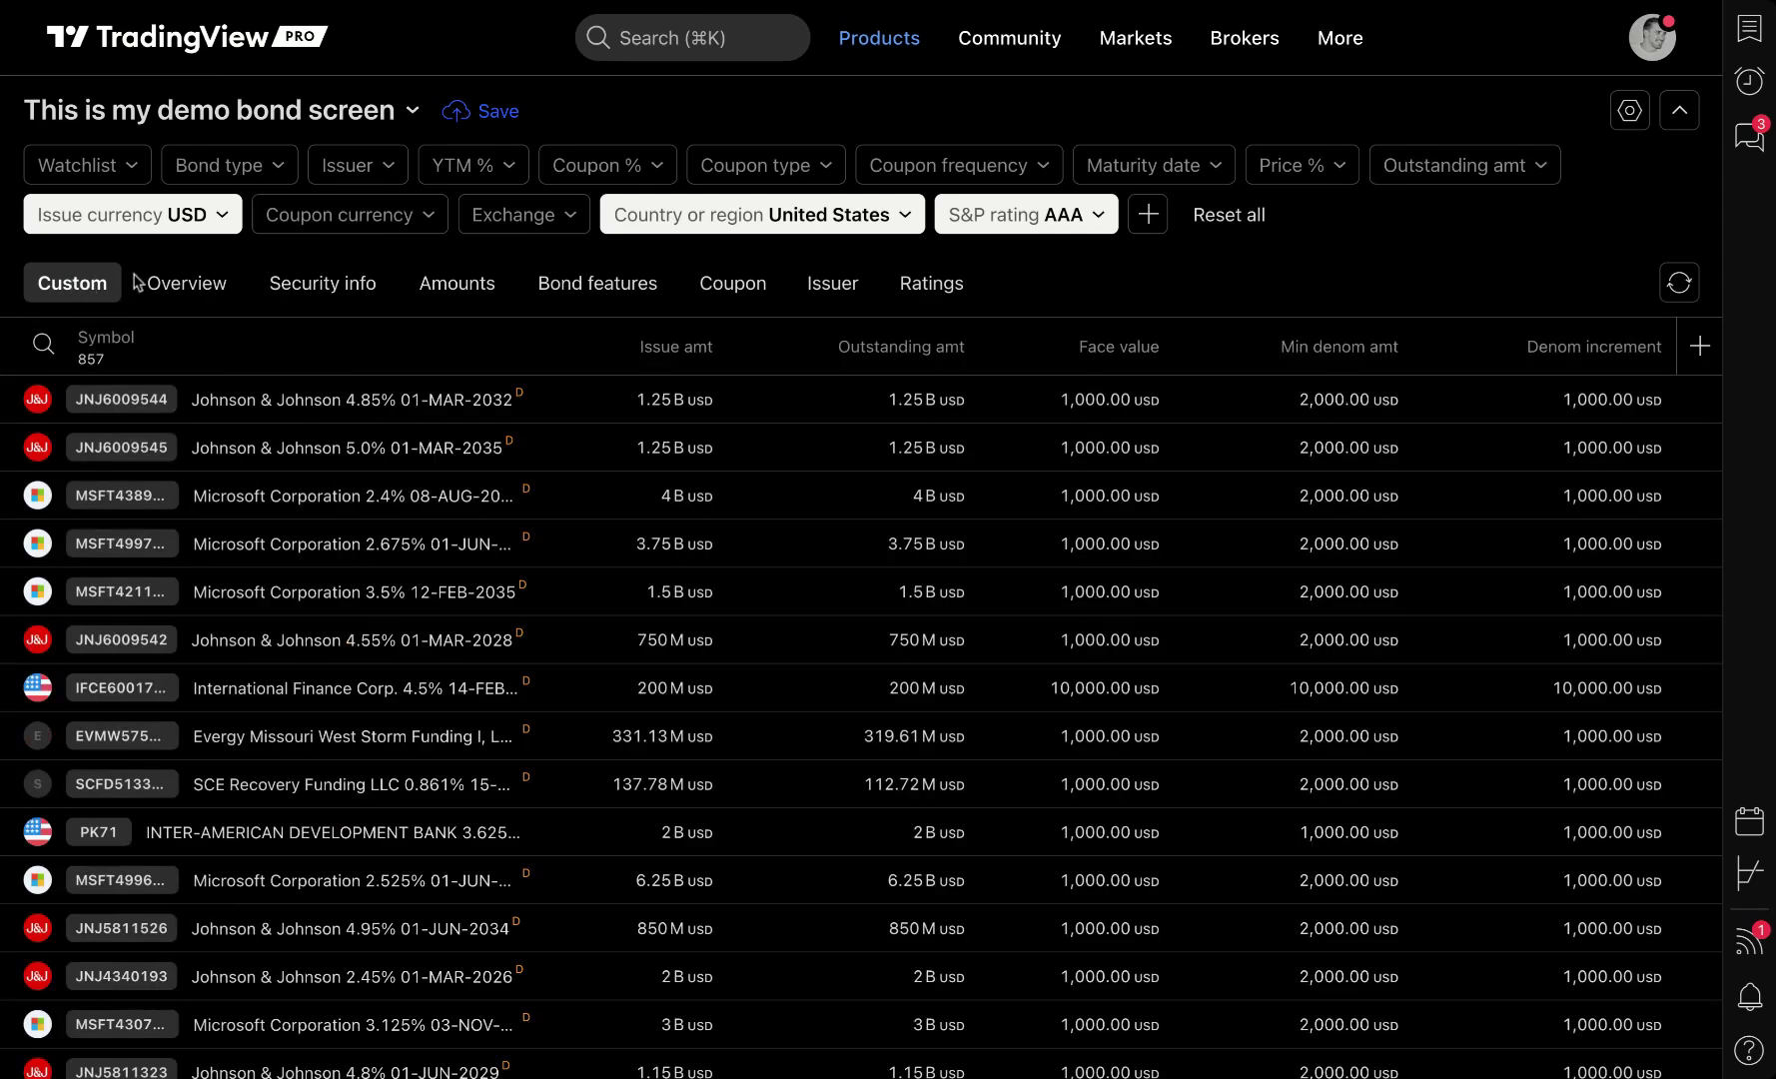
# - Move the Issue amt column behind Outstanding amt in the custom bond table and save the screen
pyautogui.moveTo(677, 349); pyautogui.dragTo(962, 352)
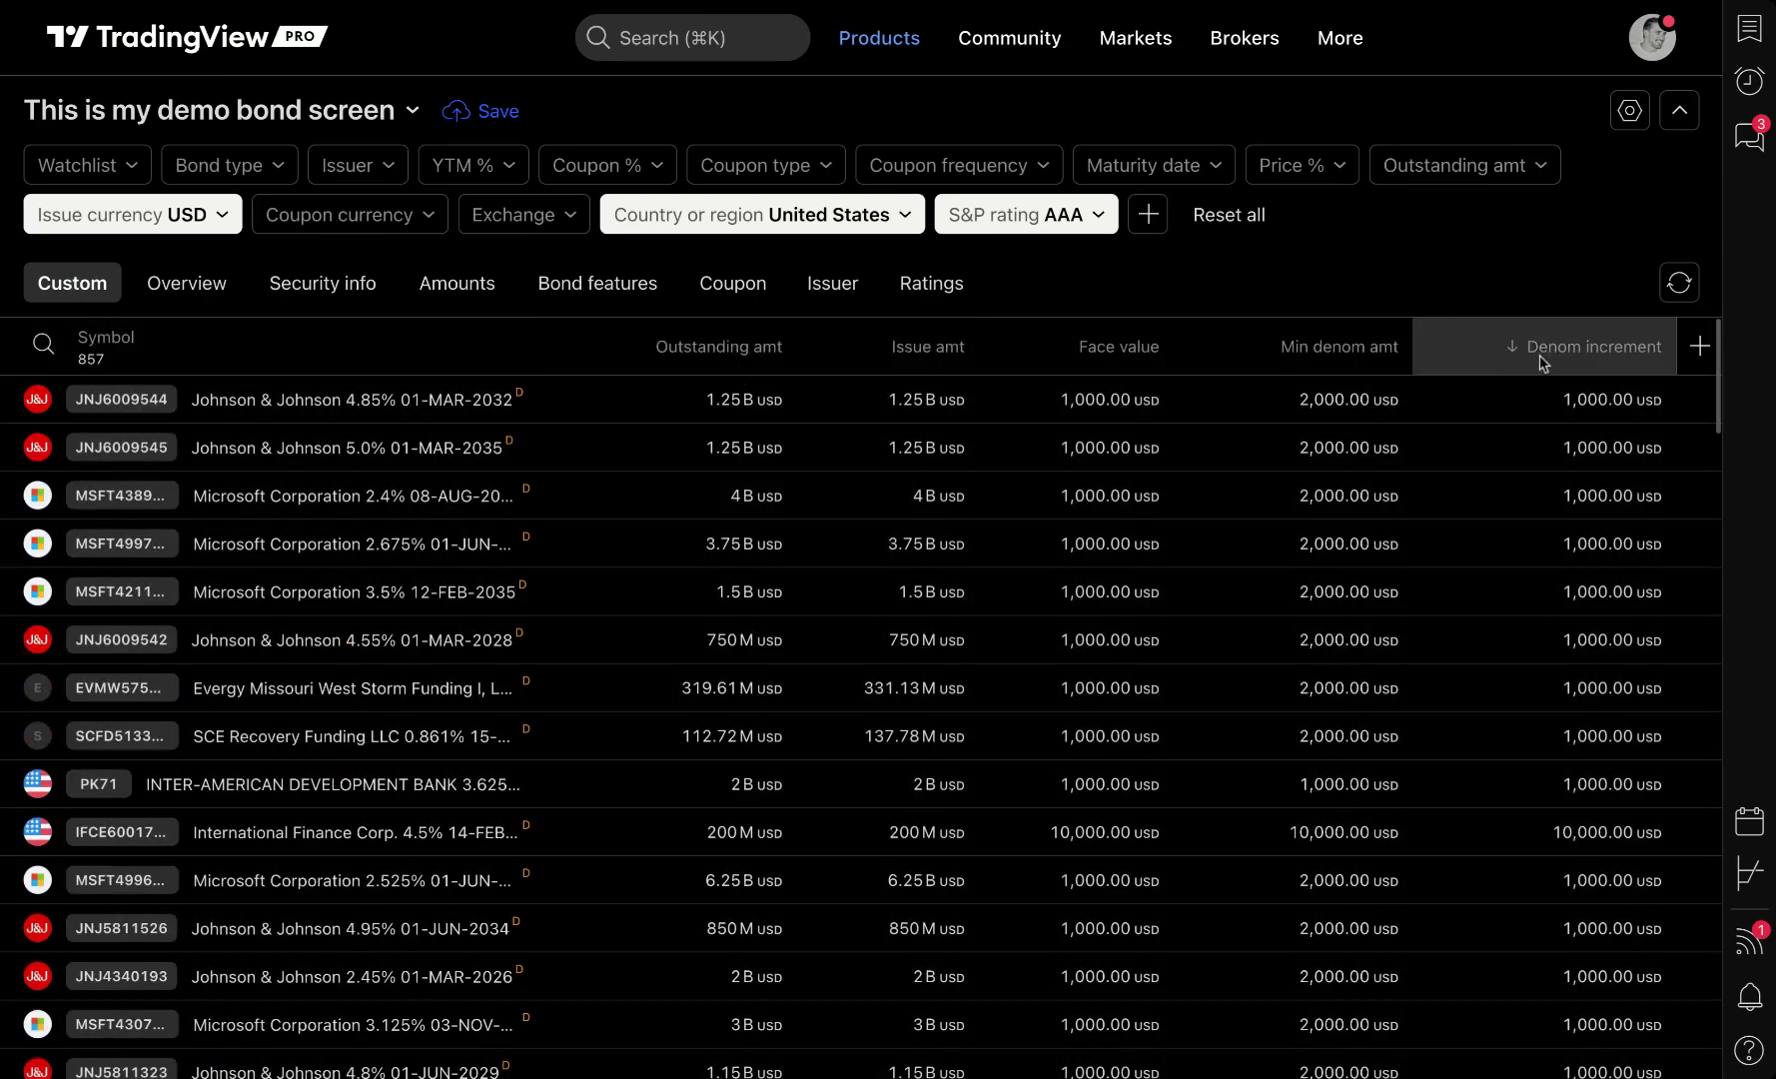
pyautogui.click(1699, 346)
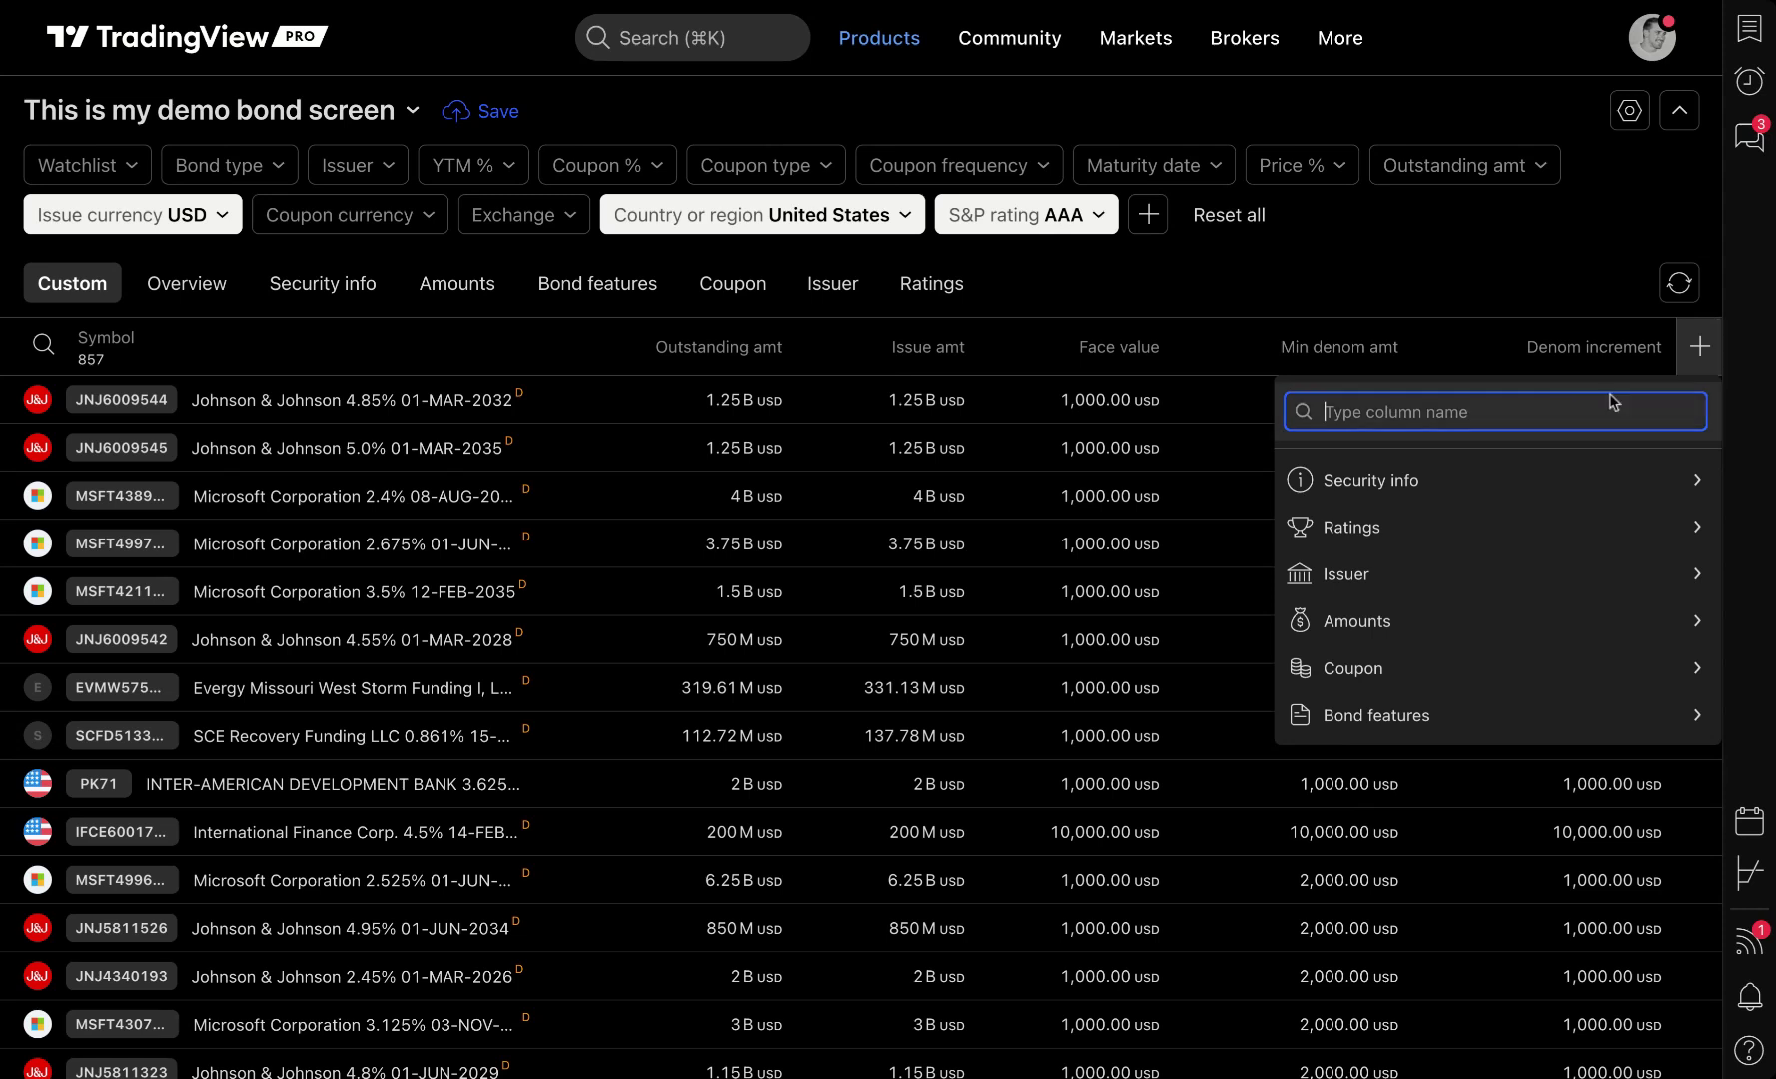
pyautogui.click(1366, 243)
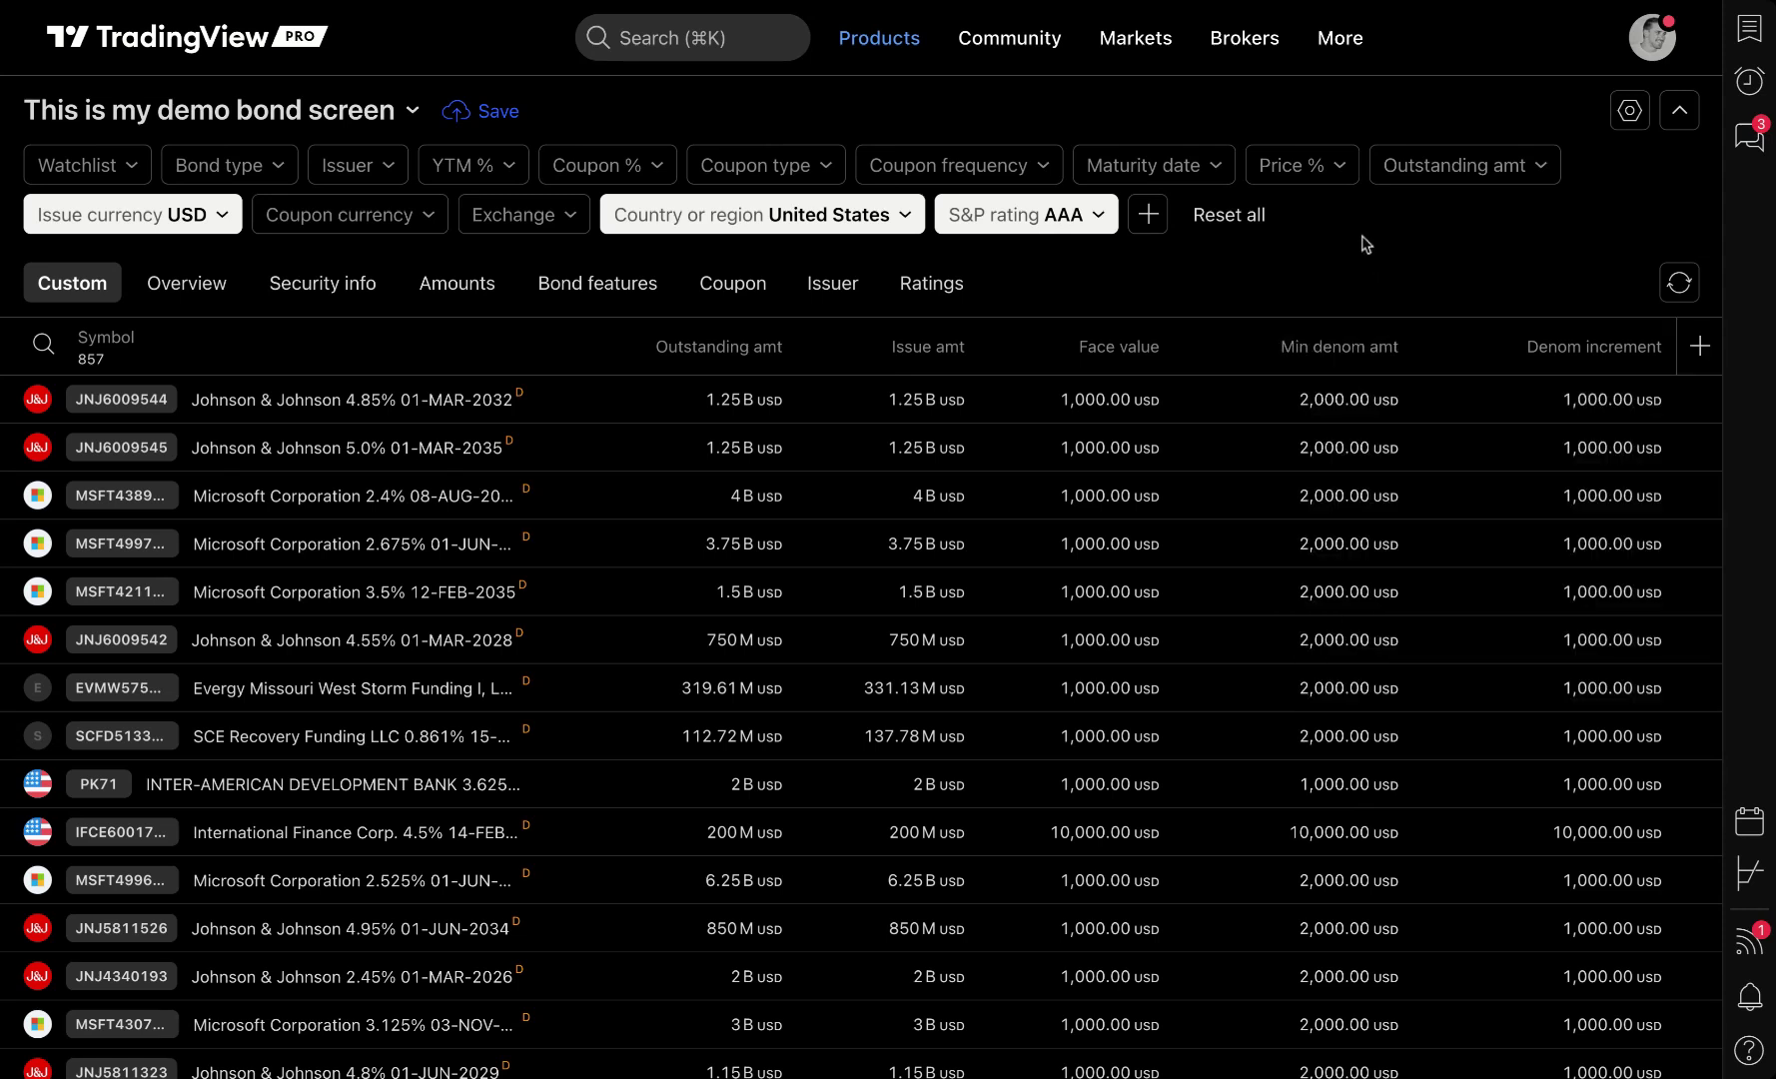
pyautogui.click(480, 110)
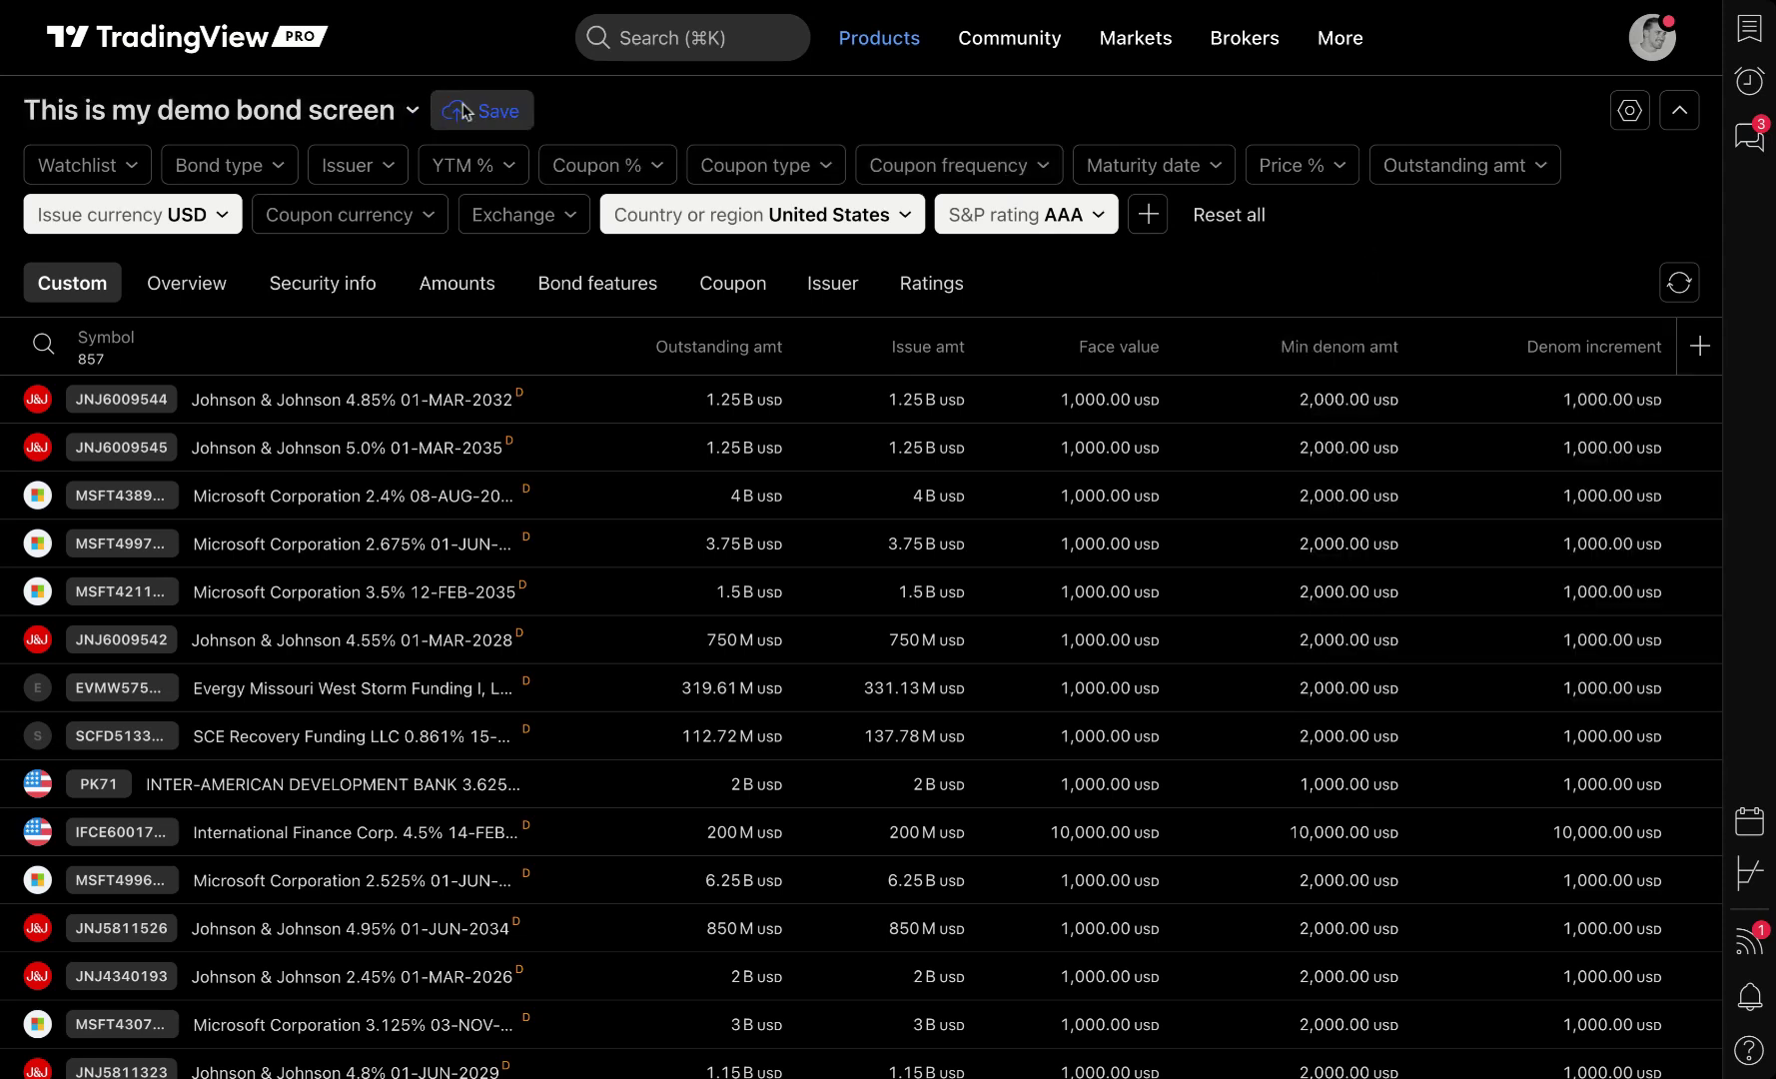
# - Open the popular US Treasuries screen in place of the saved demo bond screen
pyautogui.click(398, 114)
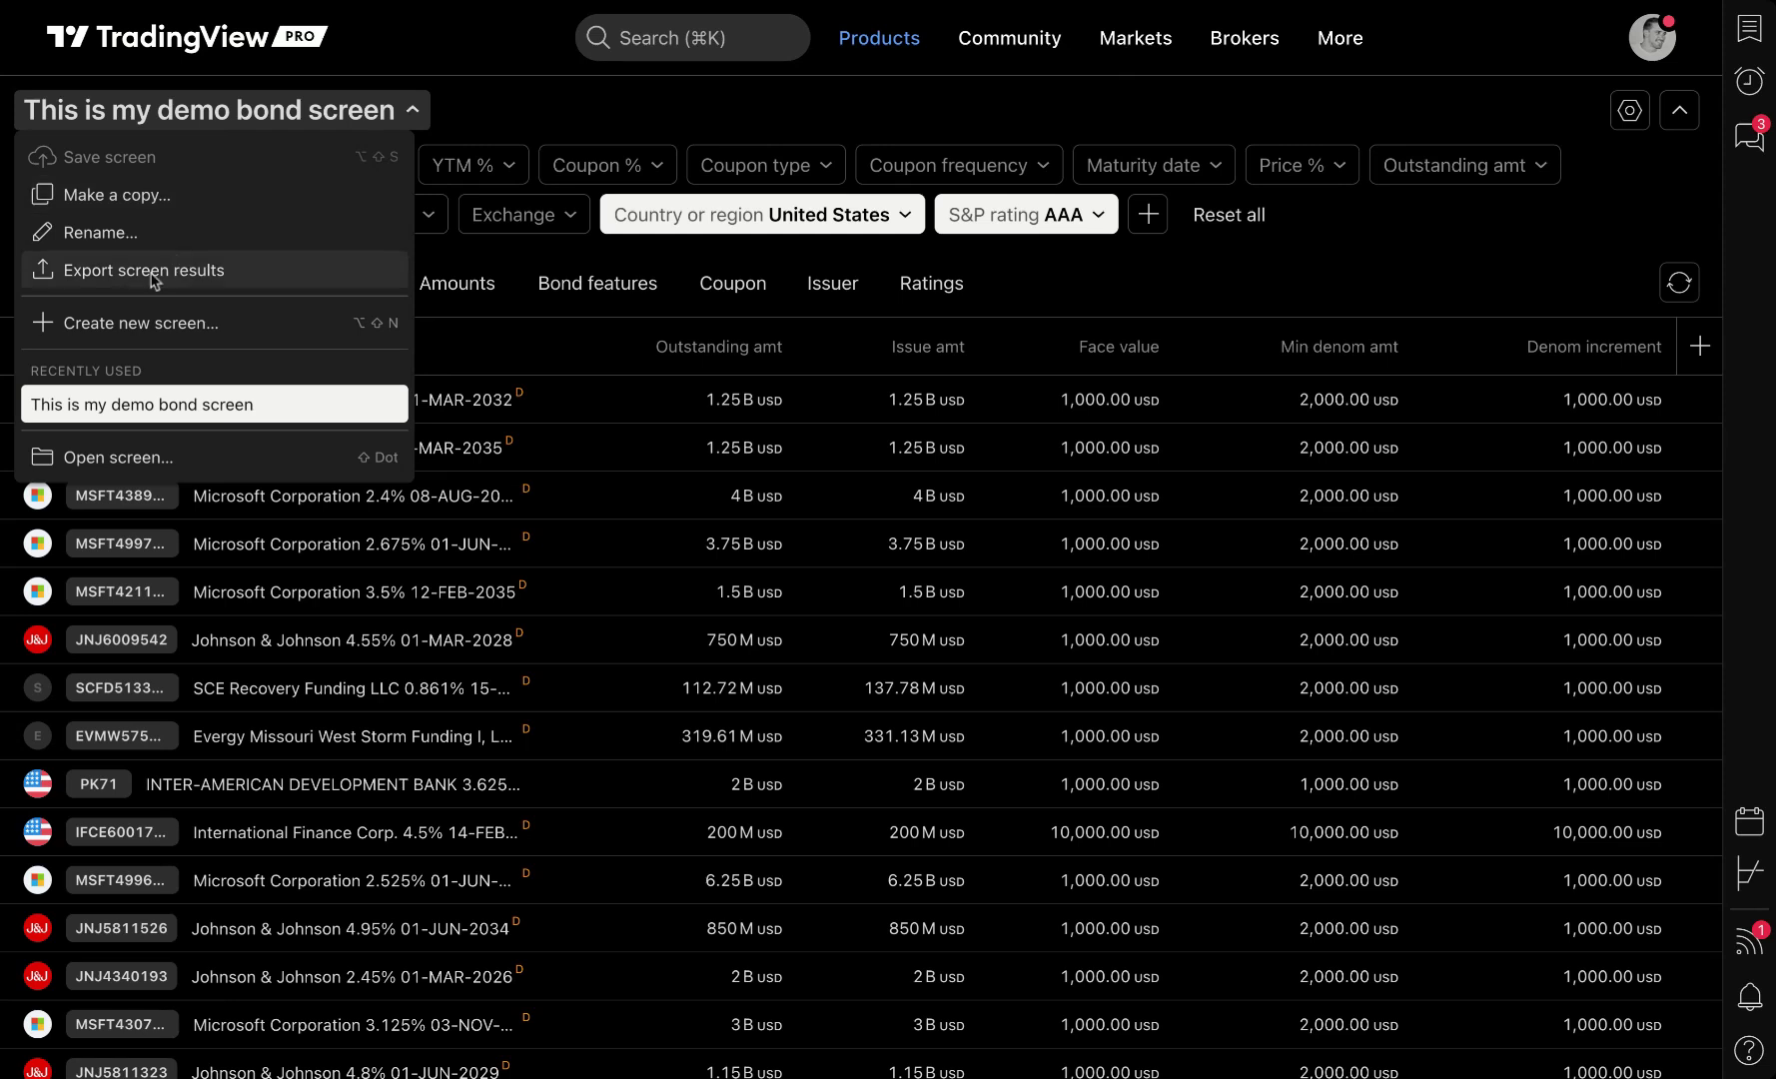
pyautogui.click(141, 456)
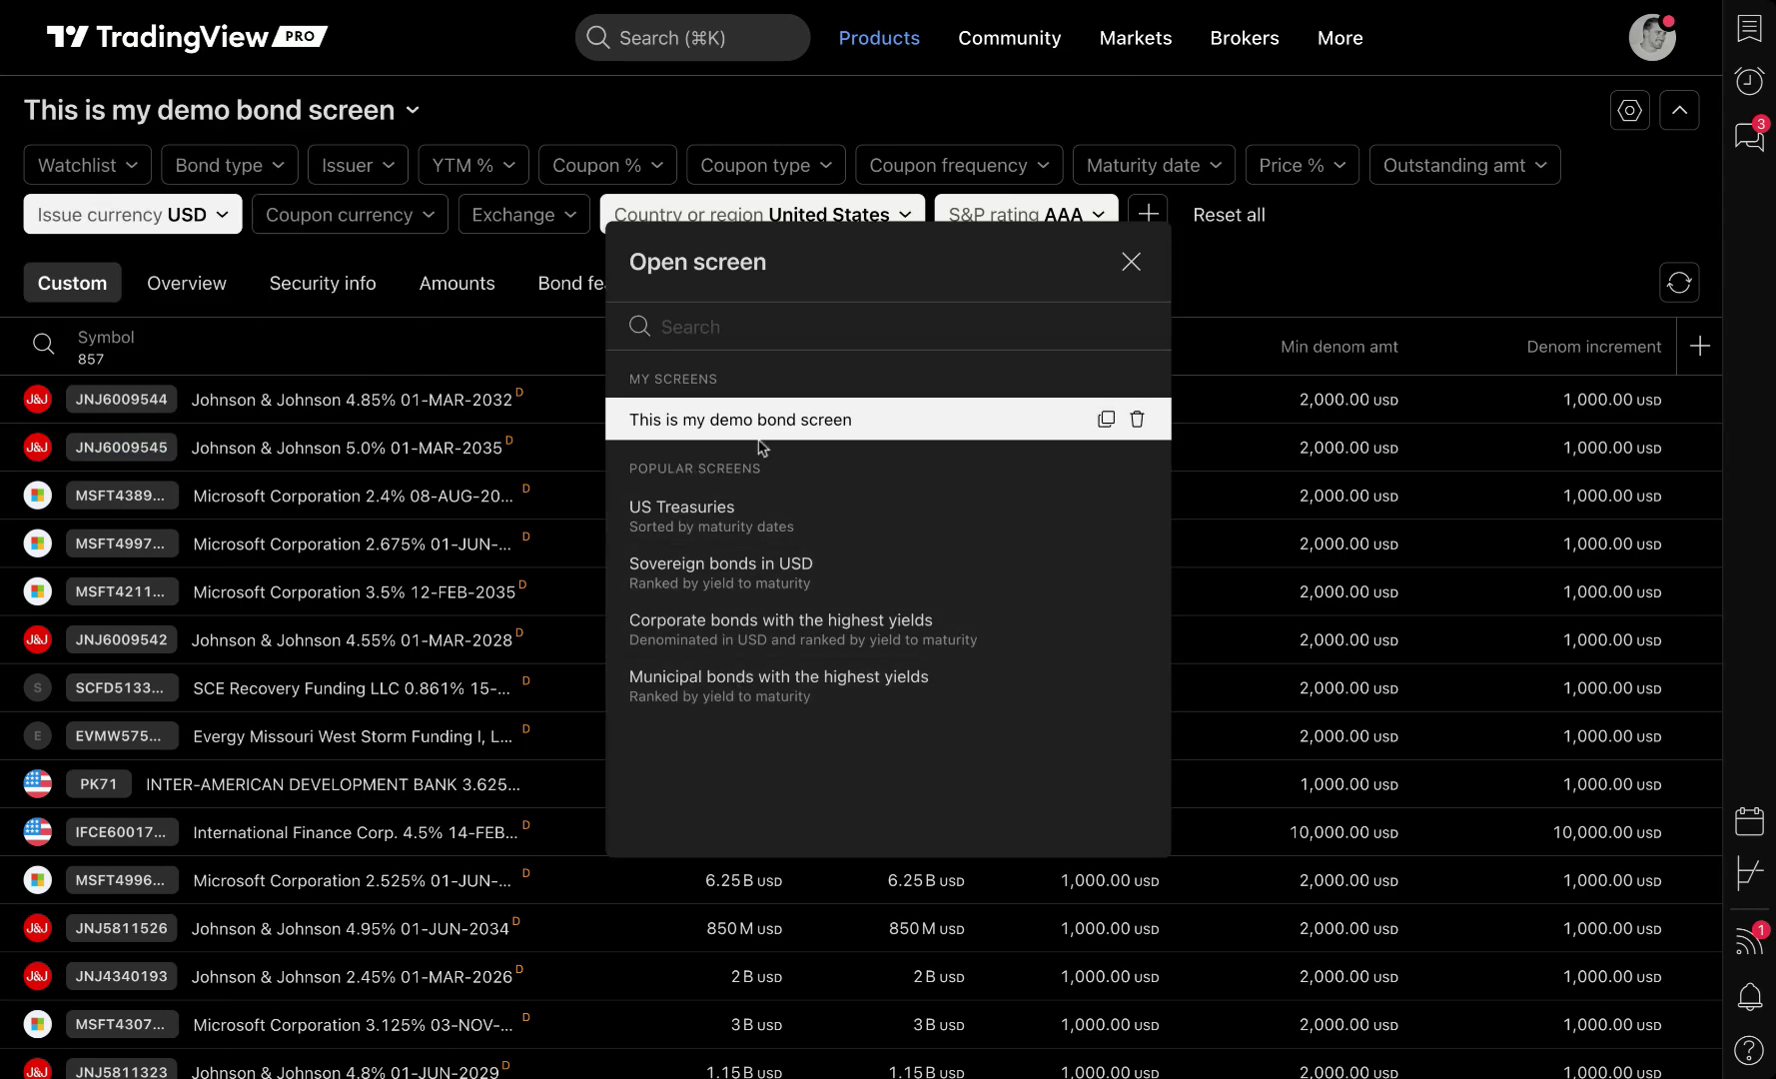
pyautogui.click(724, 520)
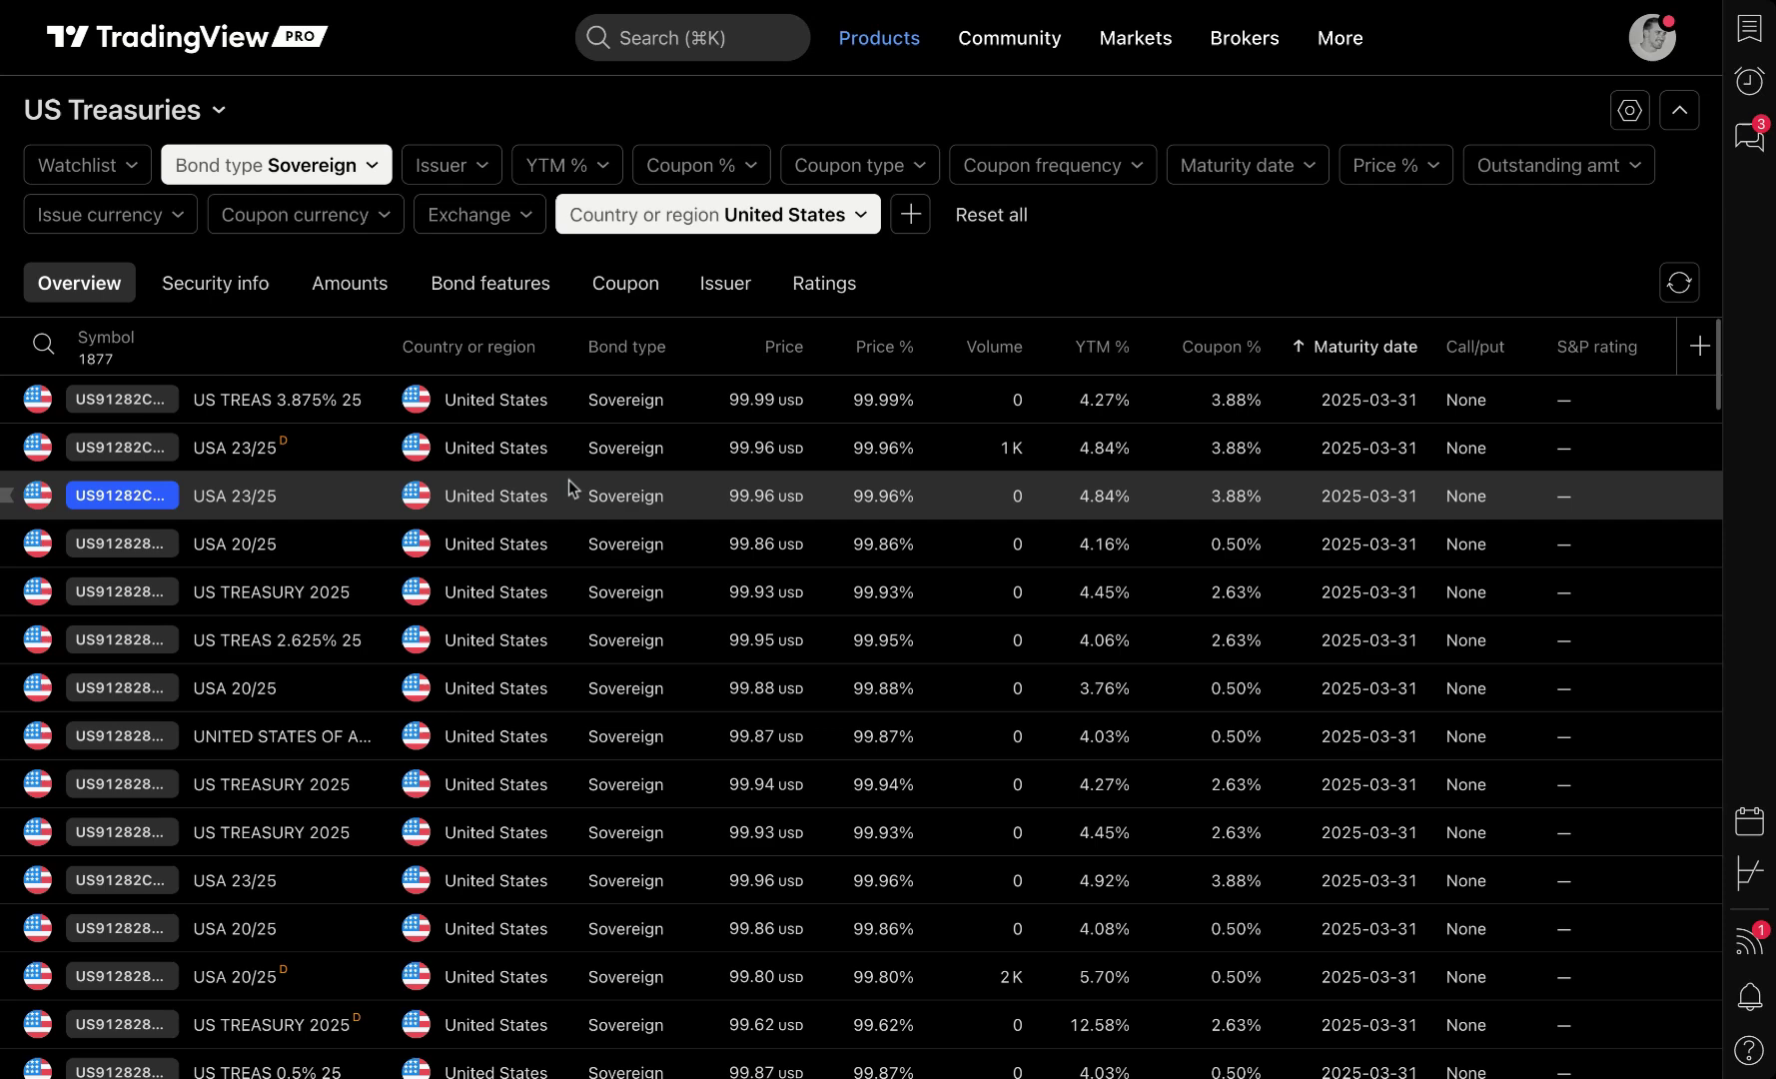
# - Switch from the bond screener to the Stocks screener
pyautogui.moveTo(889, 42)
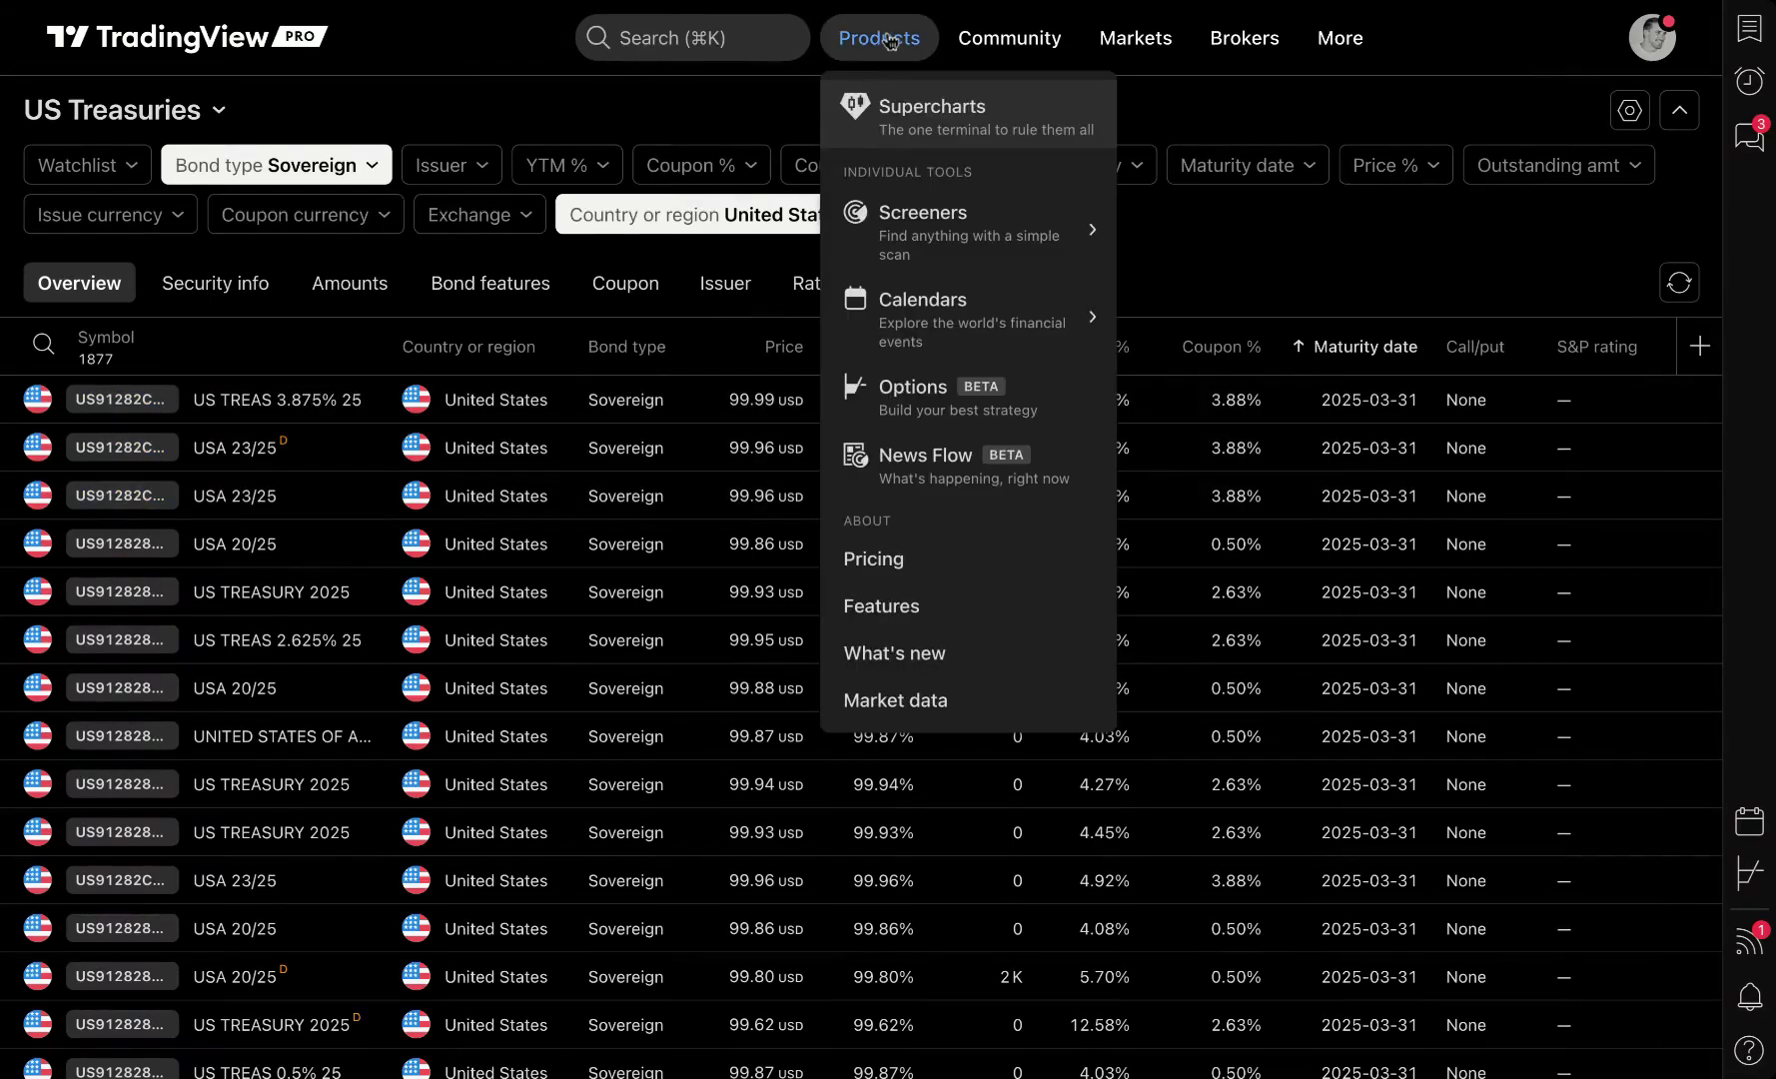
pyautogui.moveTo(969, 237)
pyautogui.click(1188, 137)
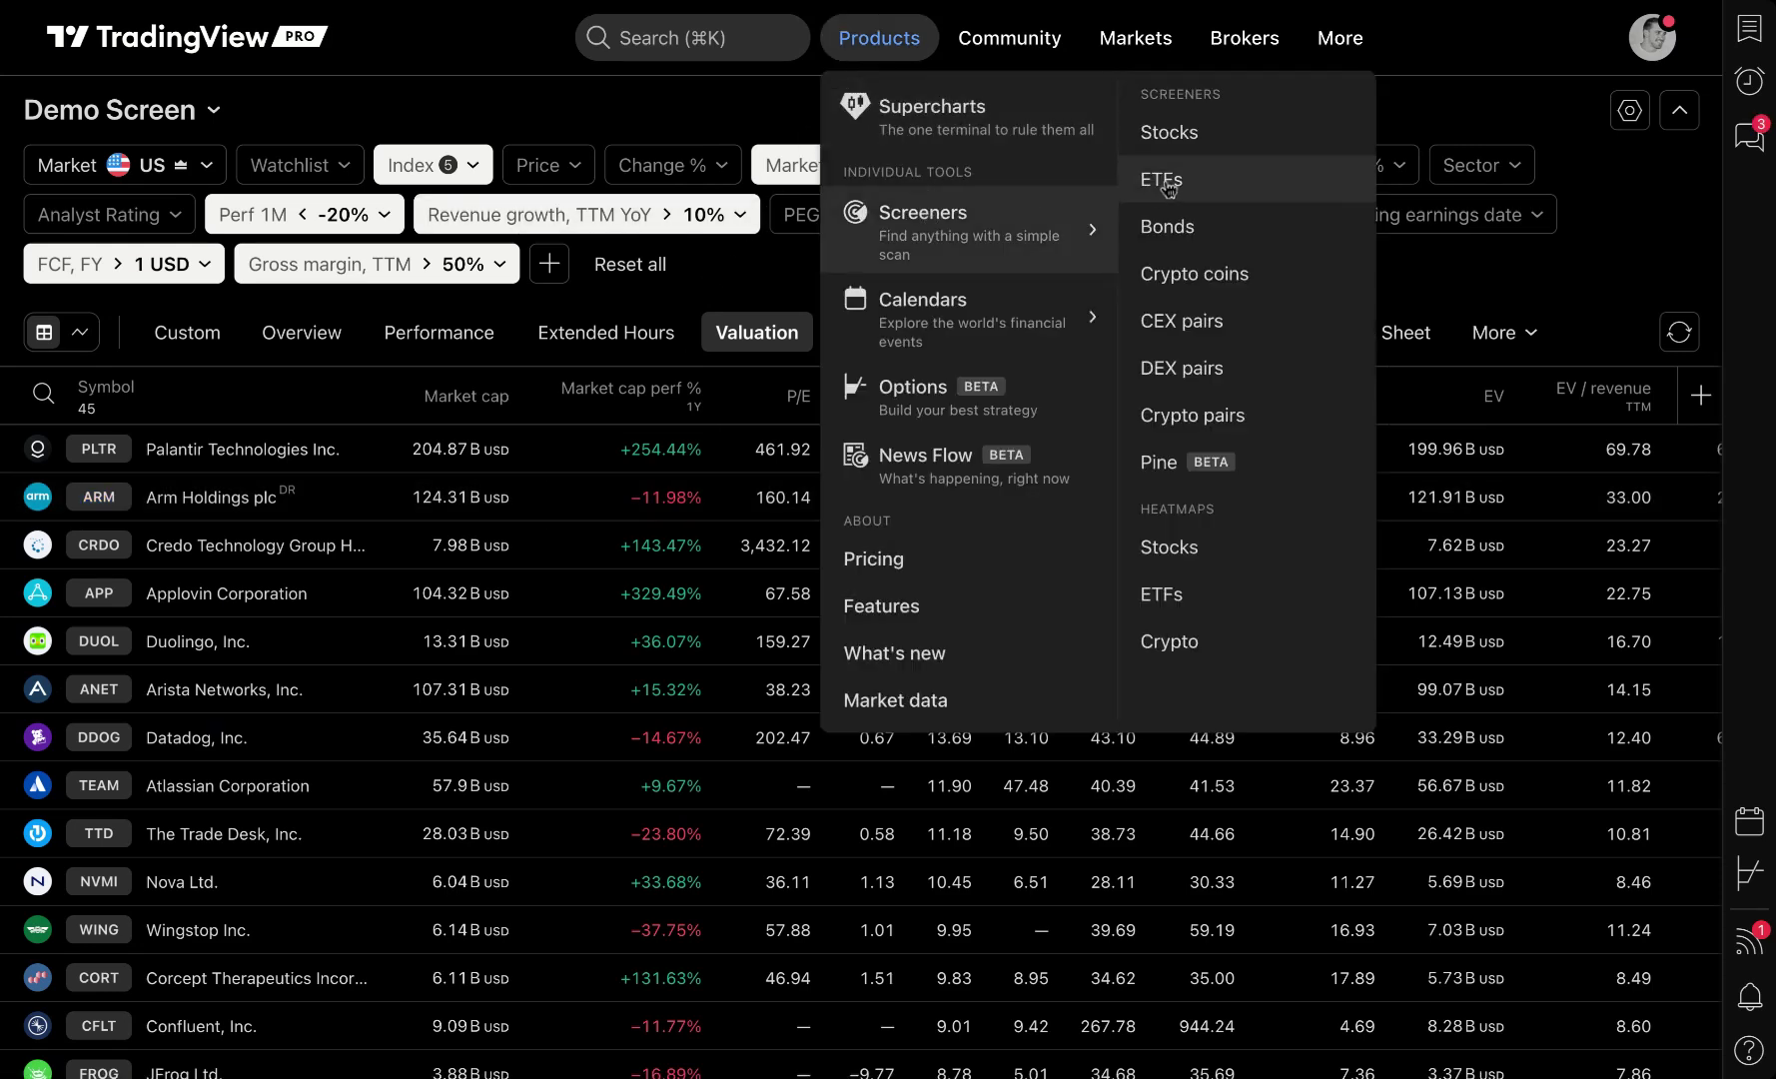
# - Open the ETFs screener and show the preset ranges of its AUM filter
pyautogui.click(1158, 185)
pyautogui.click(487, 658)
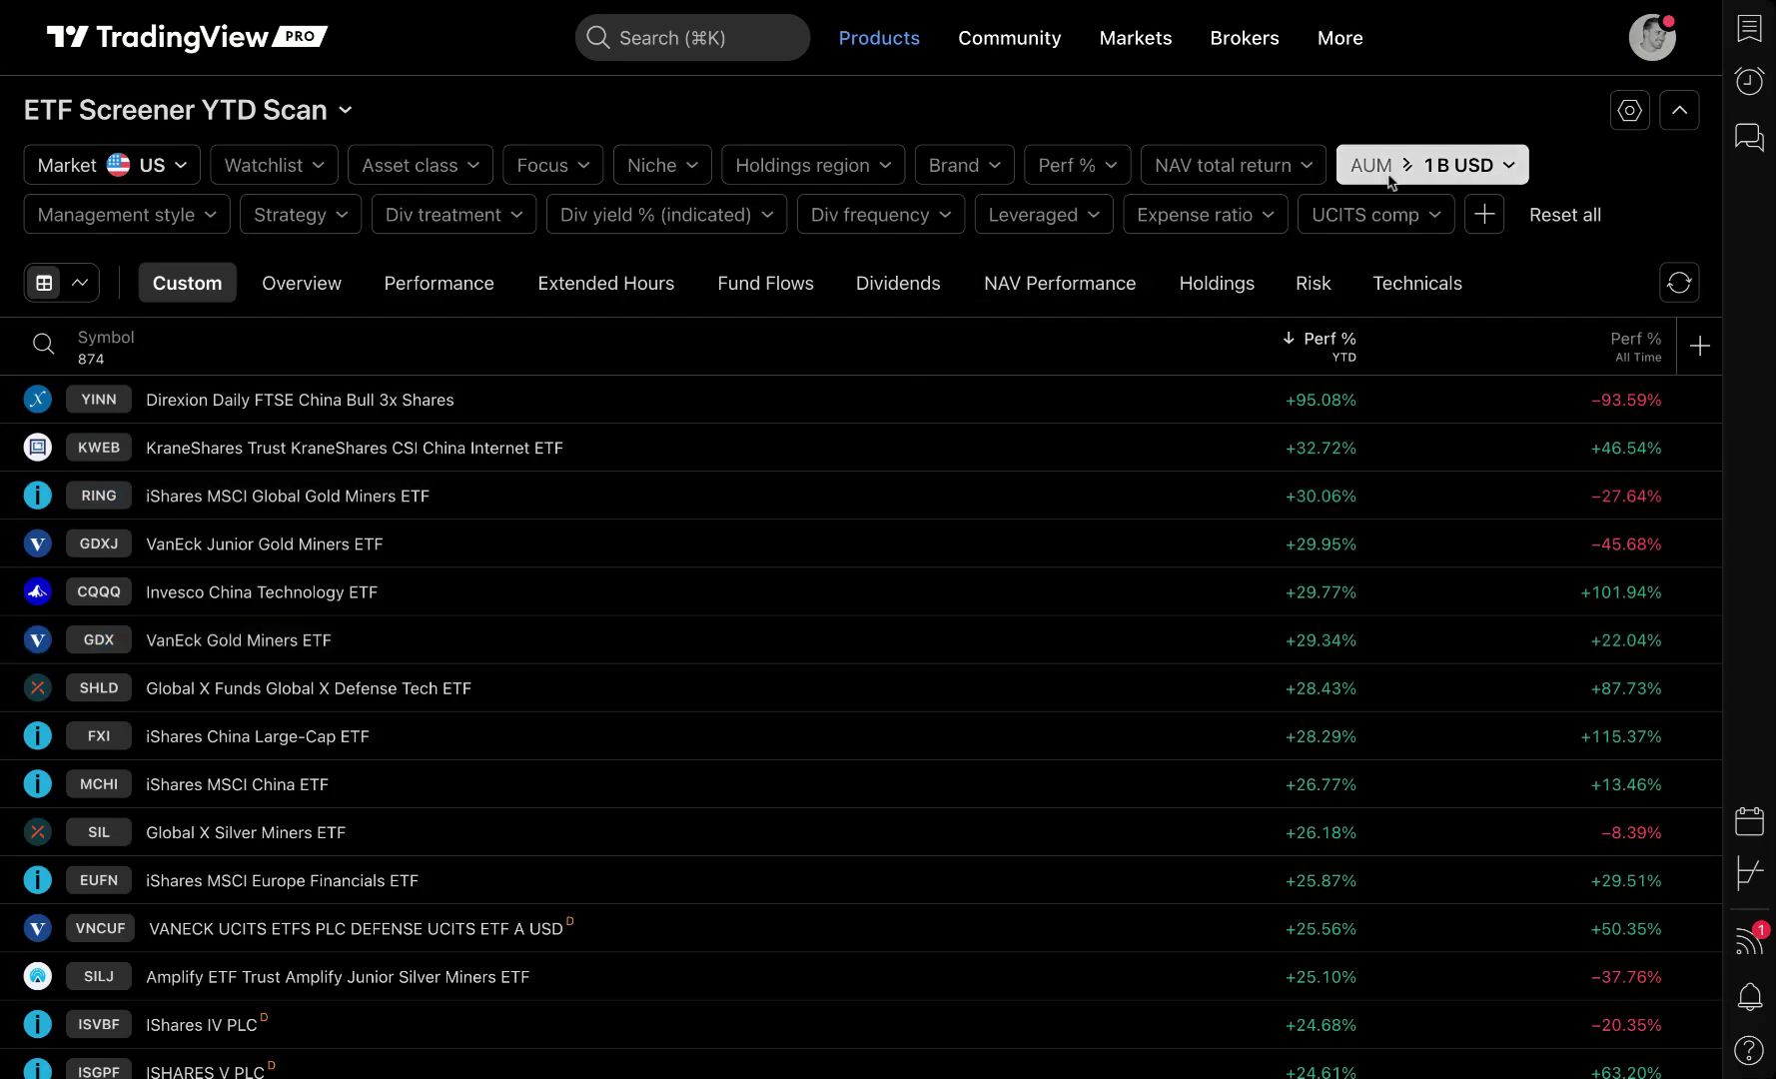
pyautogui.click(1434, 166)
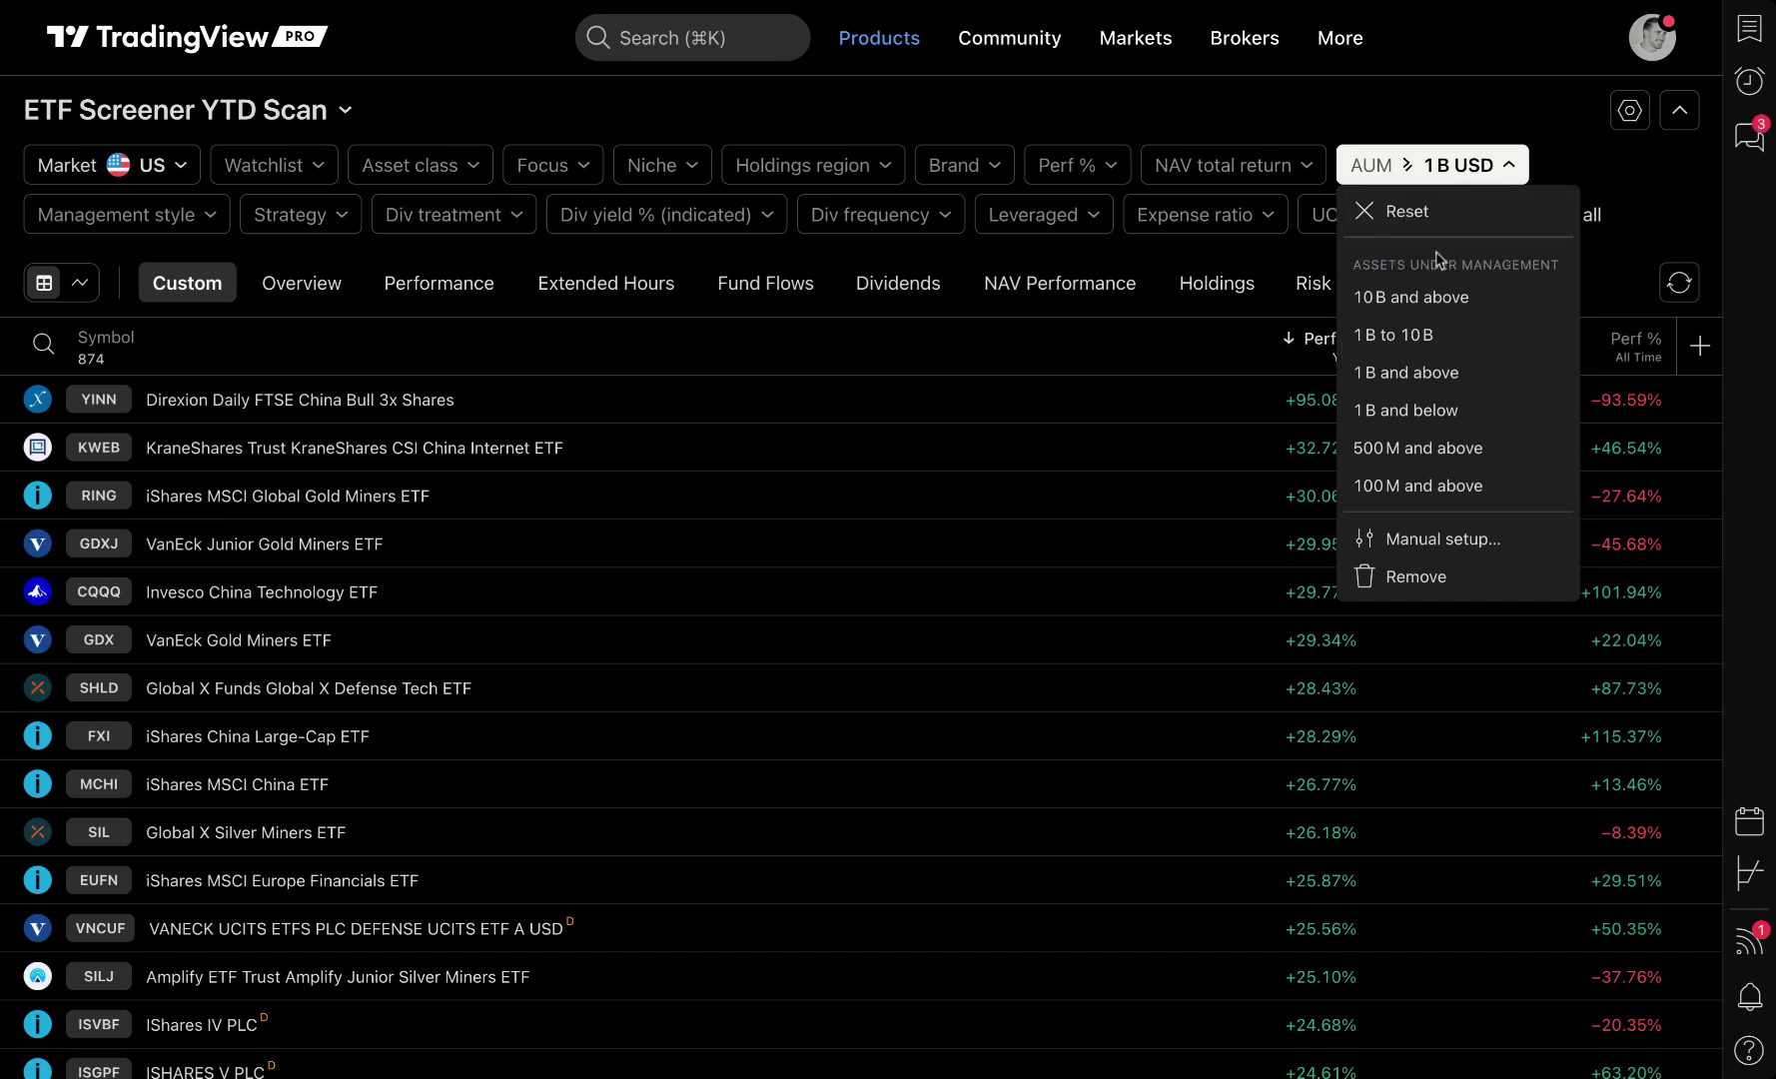
# - Switch from the ETF screener to the Crypto coins screener
pyautogui.moveTo(858, 58)
pyautogui.moveTo(954, 220)
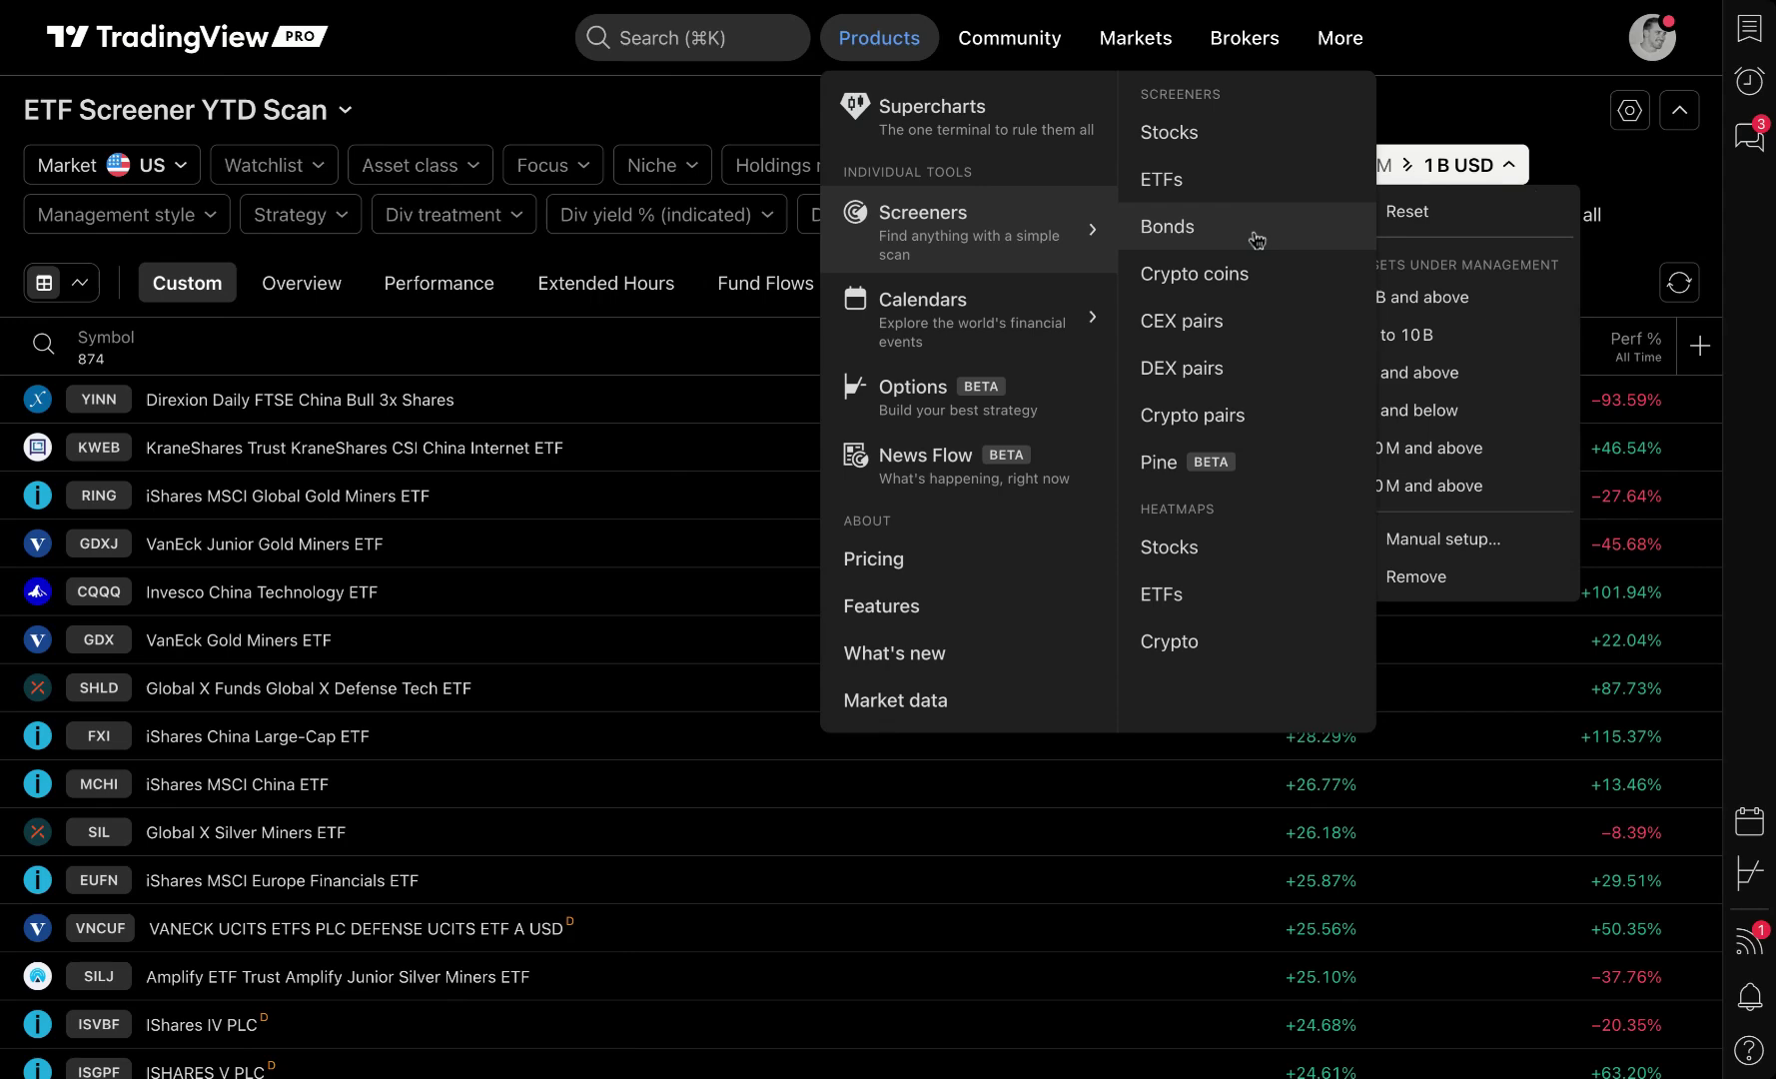
pyautogui.click(1231, 274)
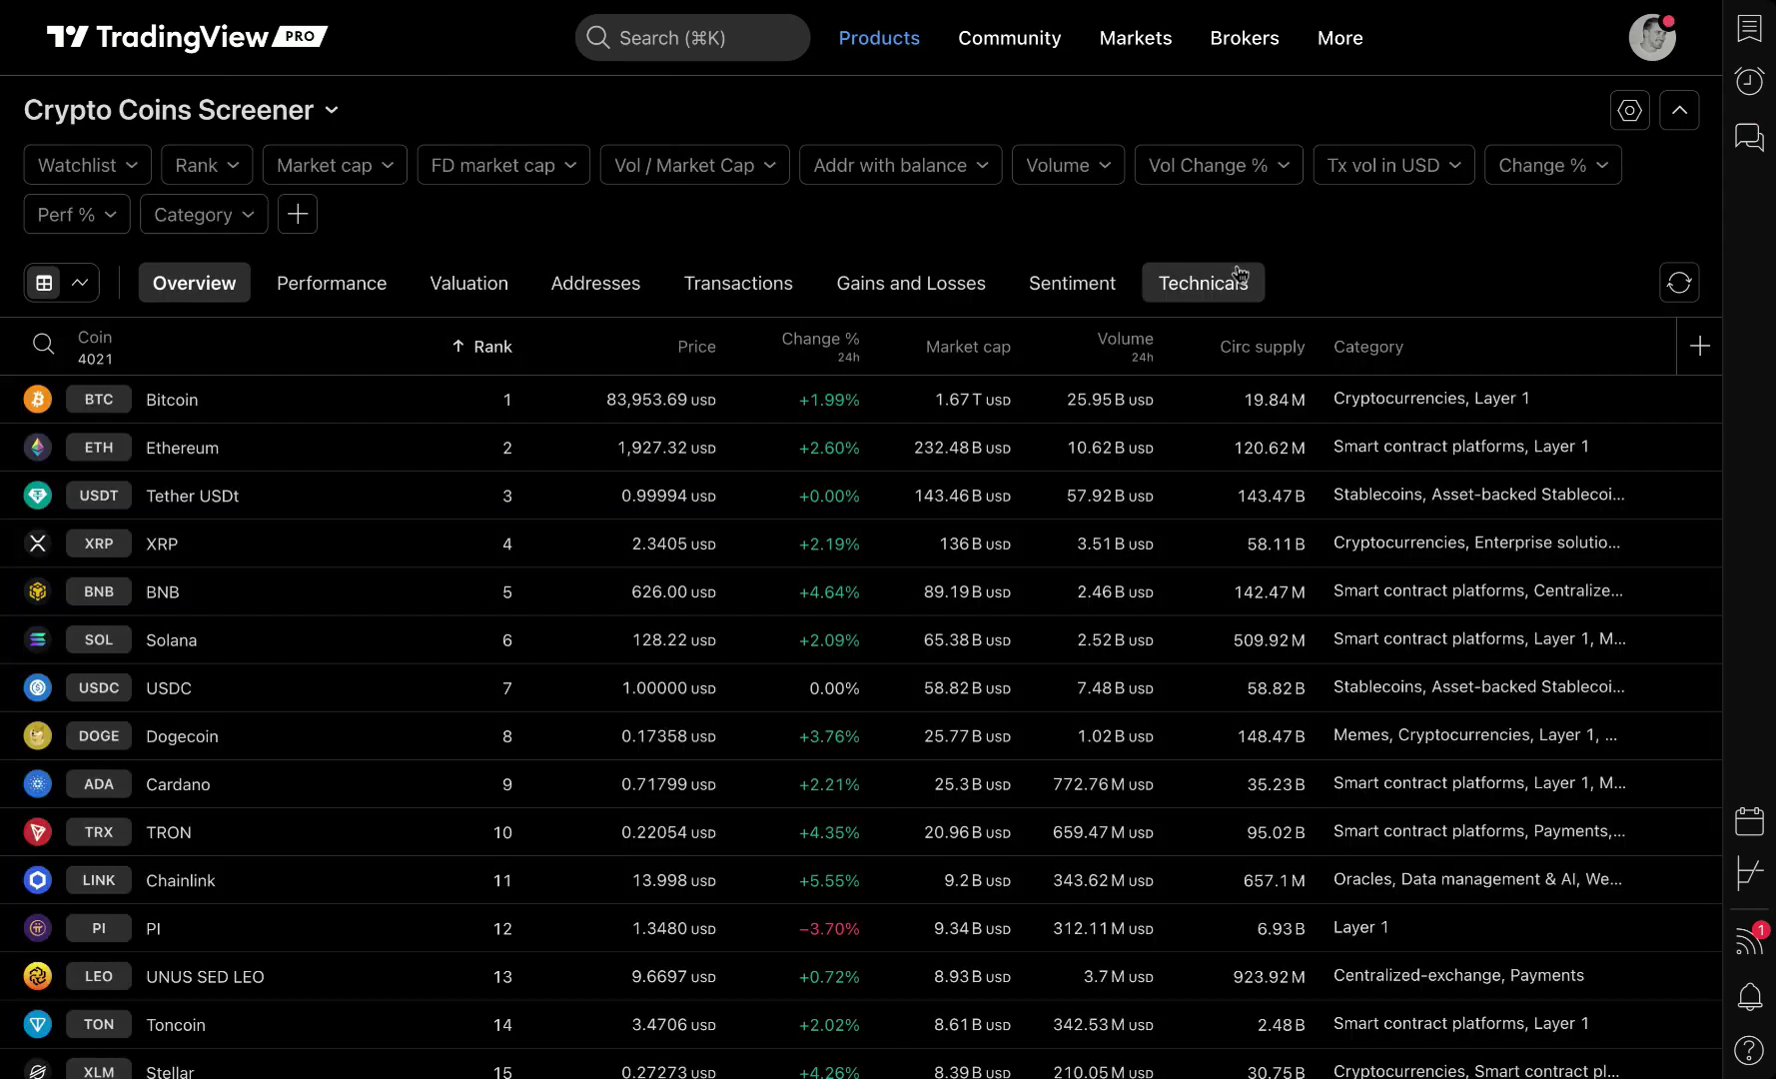
# - Open the Crypto pairs screener and search its tickers for "btceur"
pyautogui.moveTo(874, 37)
pyautogui.moveTo(964, 178)
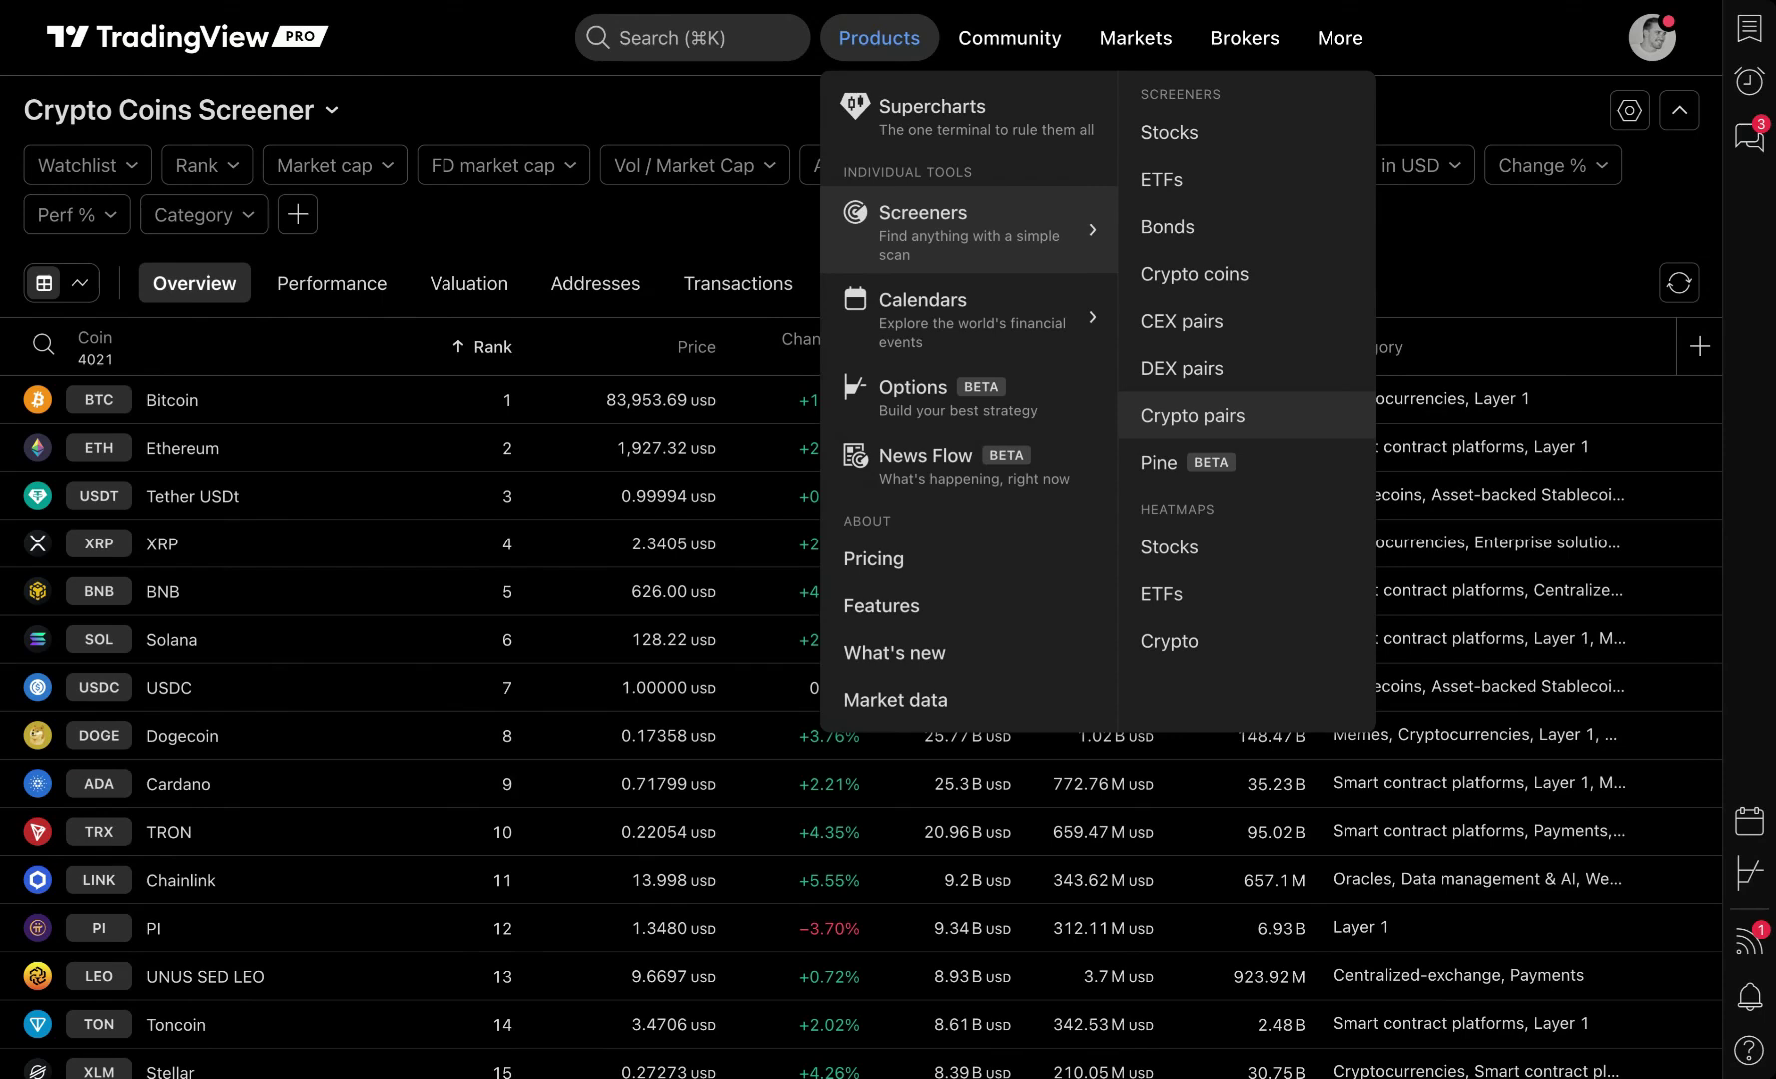
pyautogui.click(1193, 415)
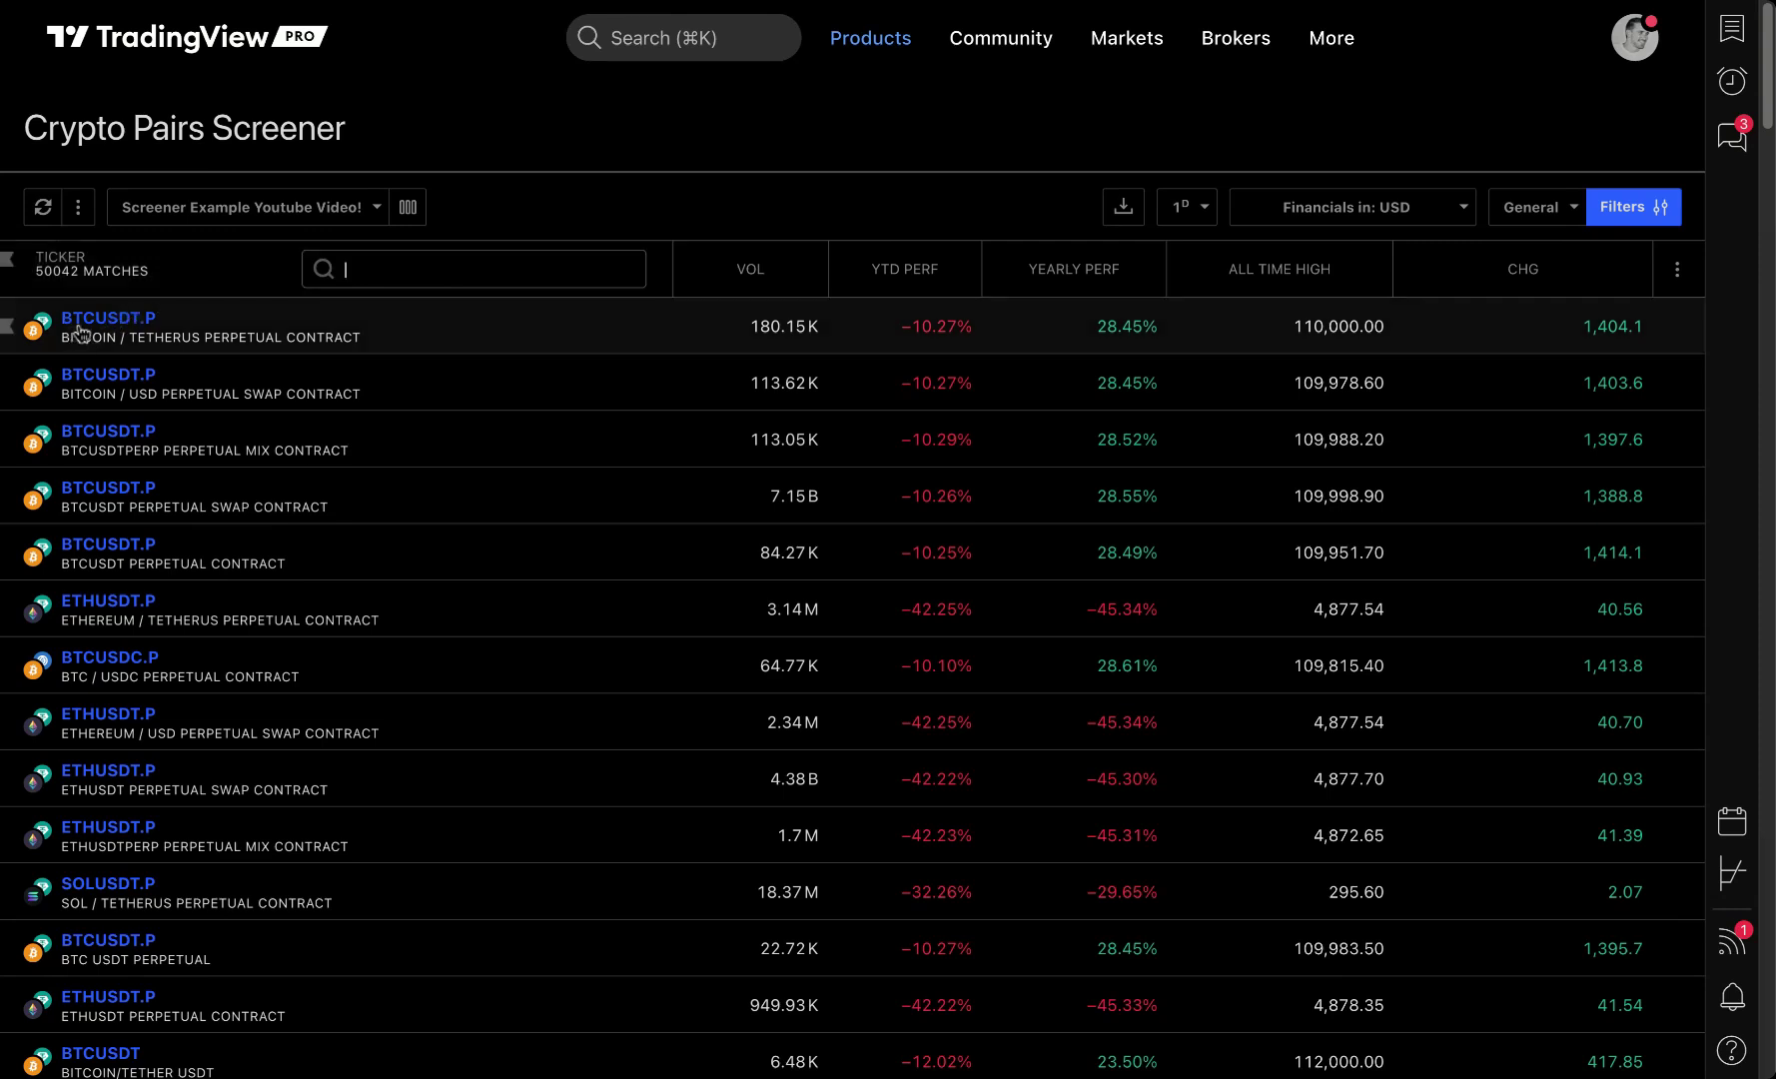
pyautogui.write('b')
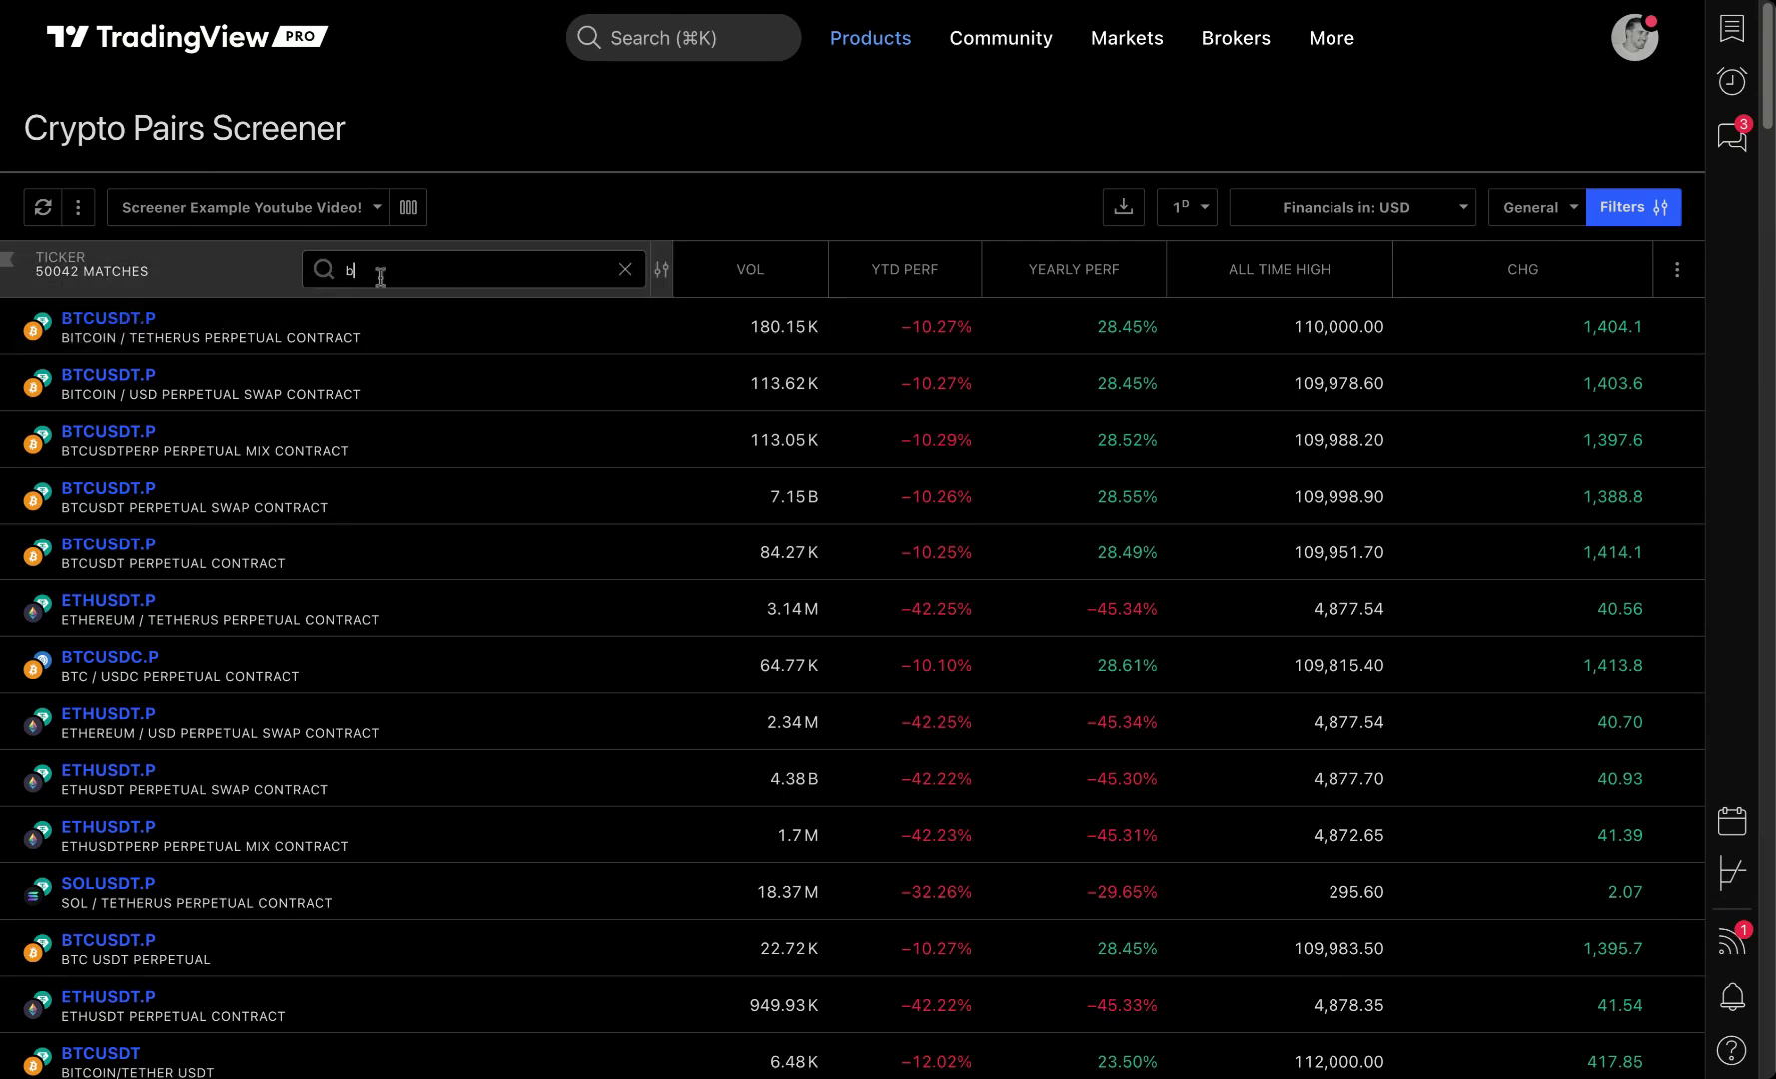
pyautogui.write('tceur')
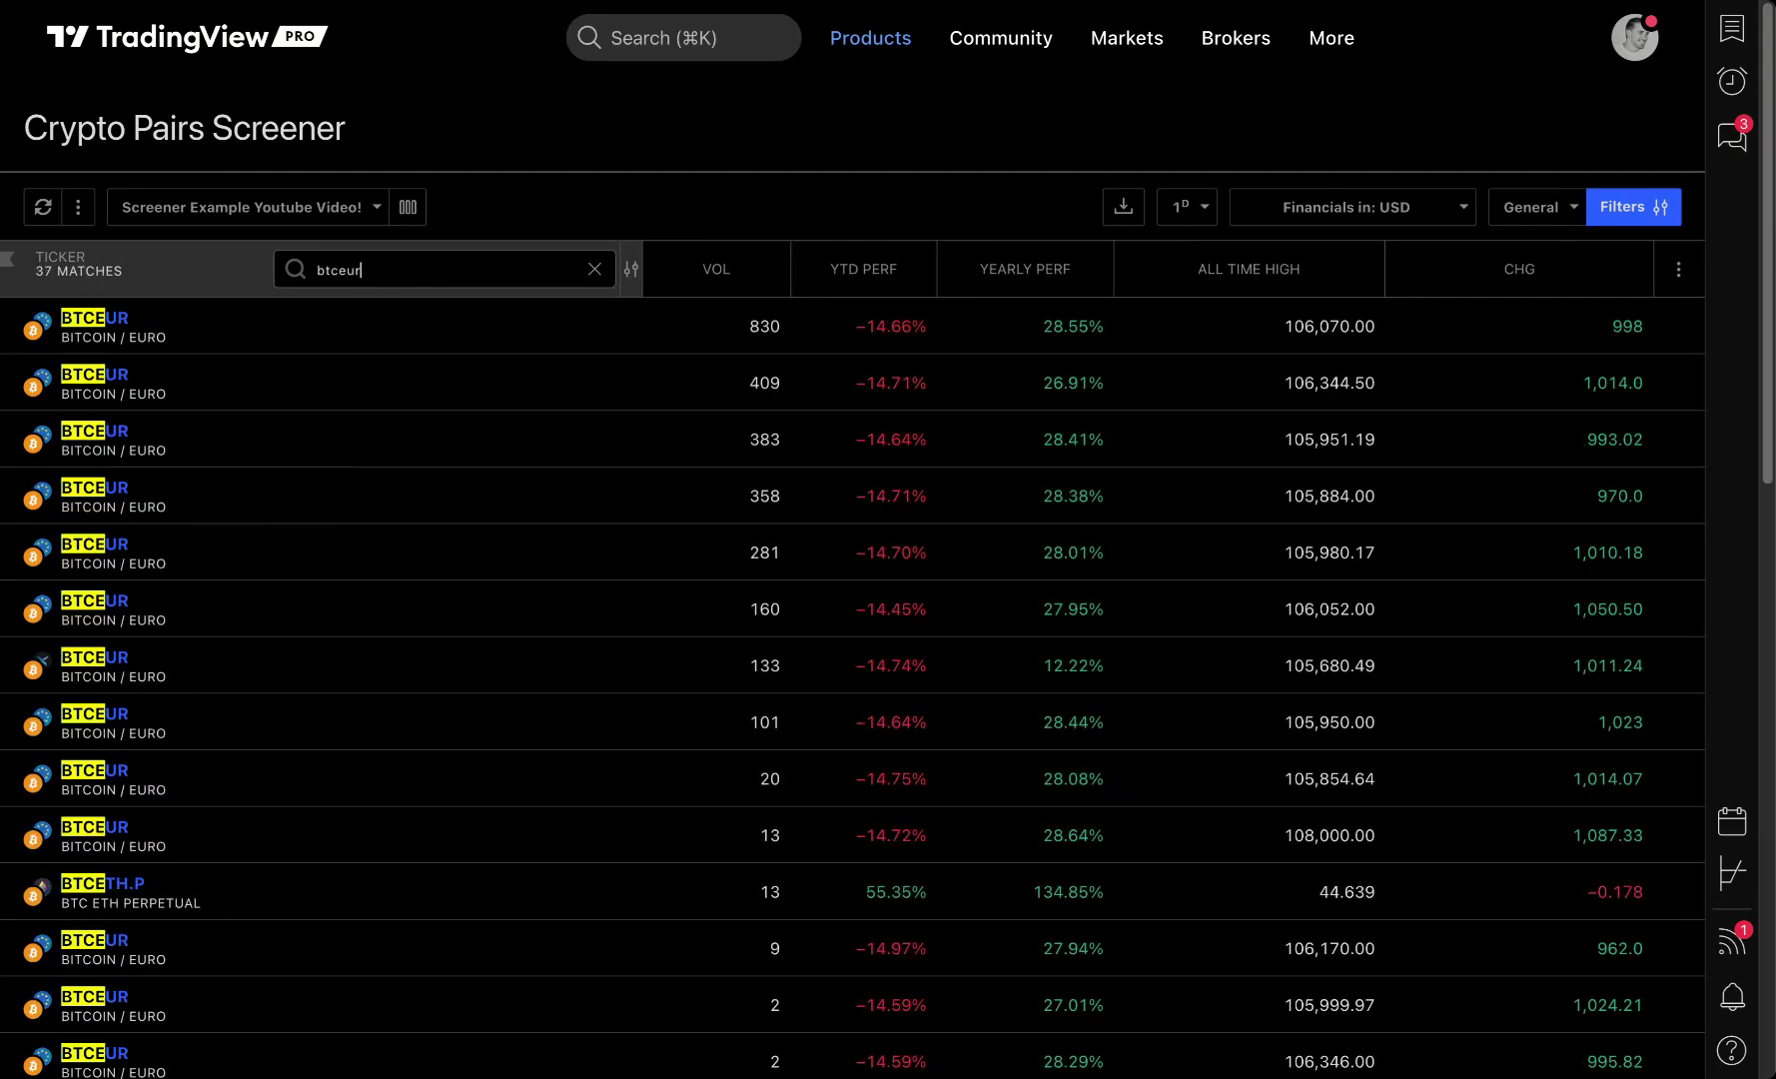
# - Change the ticker search to "btcjpy" to look up Bitcoin against the Japanese yen
pyautogui.press('BackSpace')
pyautogui.press('BackSpace')
pyautogui.press('BackSpace')
pyautogui.write('j')
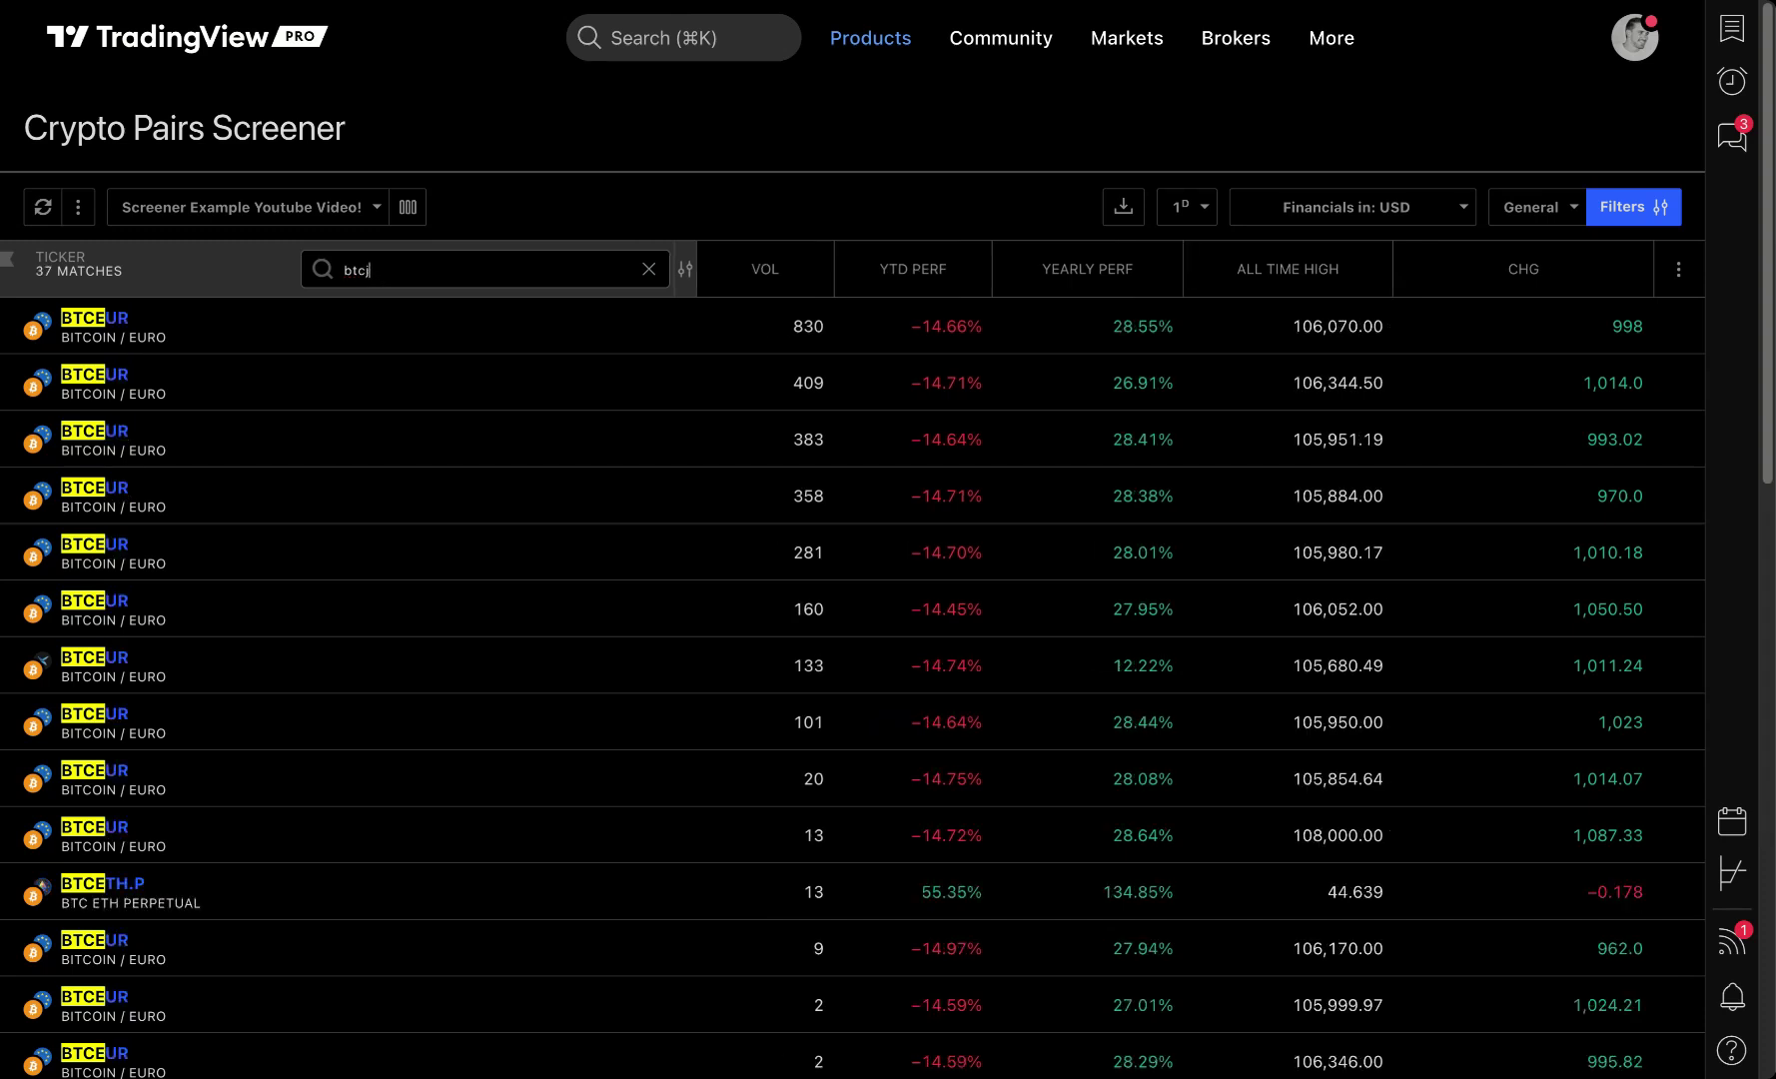
pyautogui.write('py')
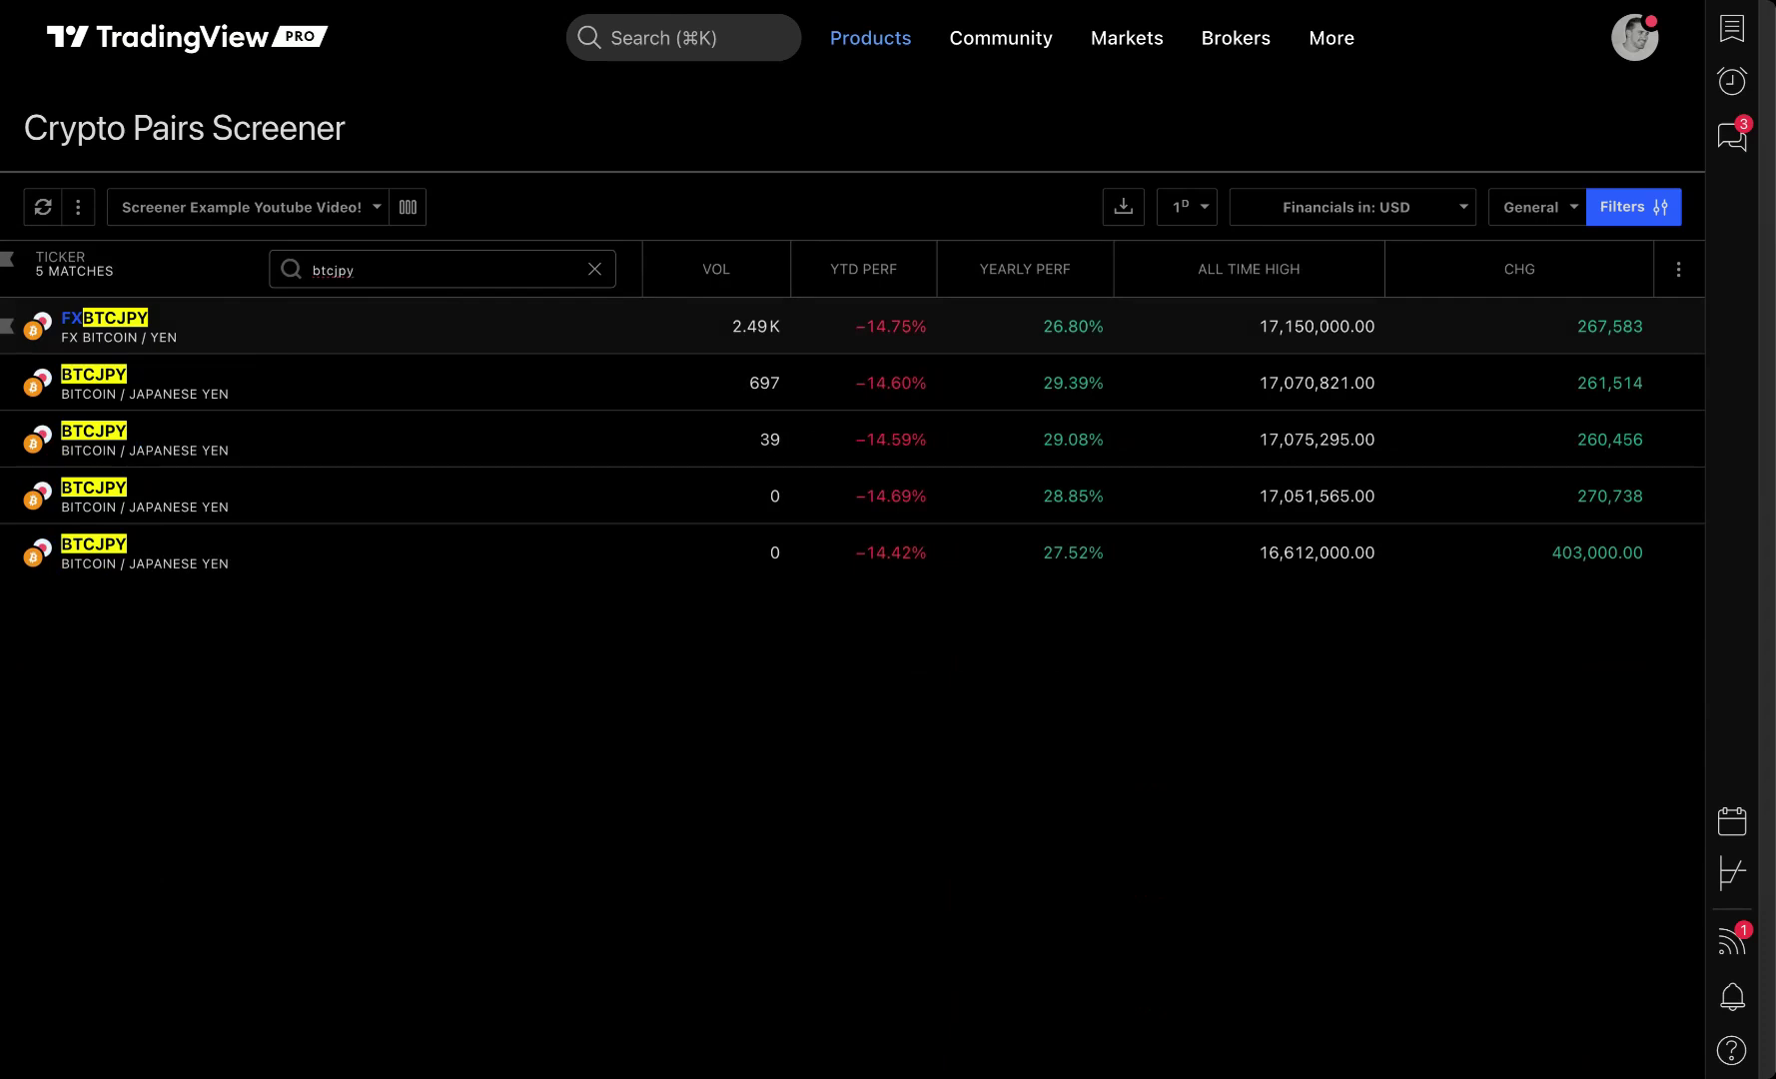
# - Search the crypto pair tickers for "btceth" and clear the search
pyautogui.press('BackSpace')
pyautogui.press('BackSpace')
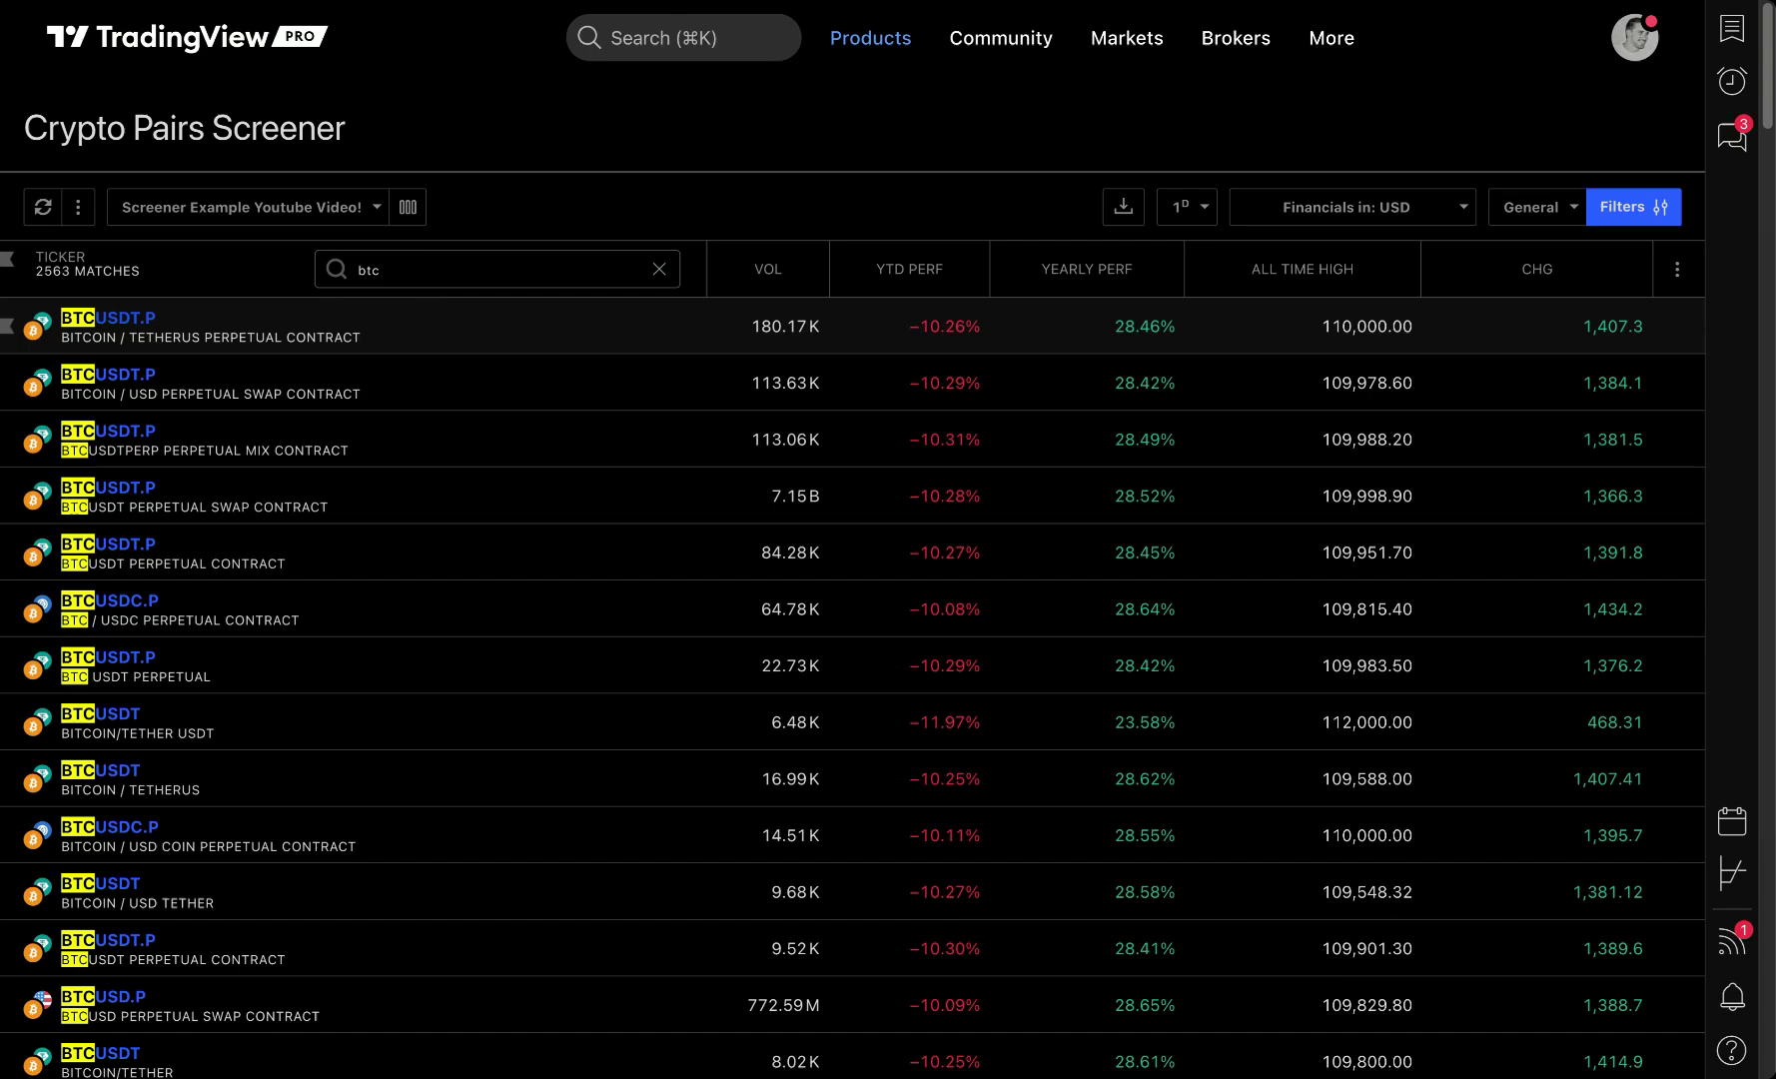
pyautogui.write('eth')
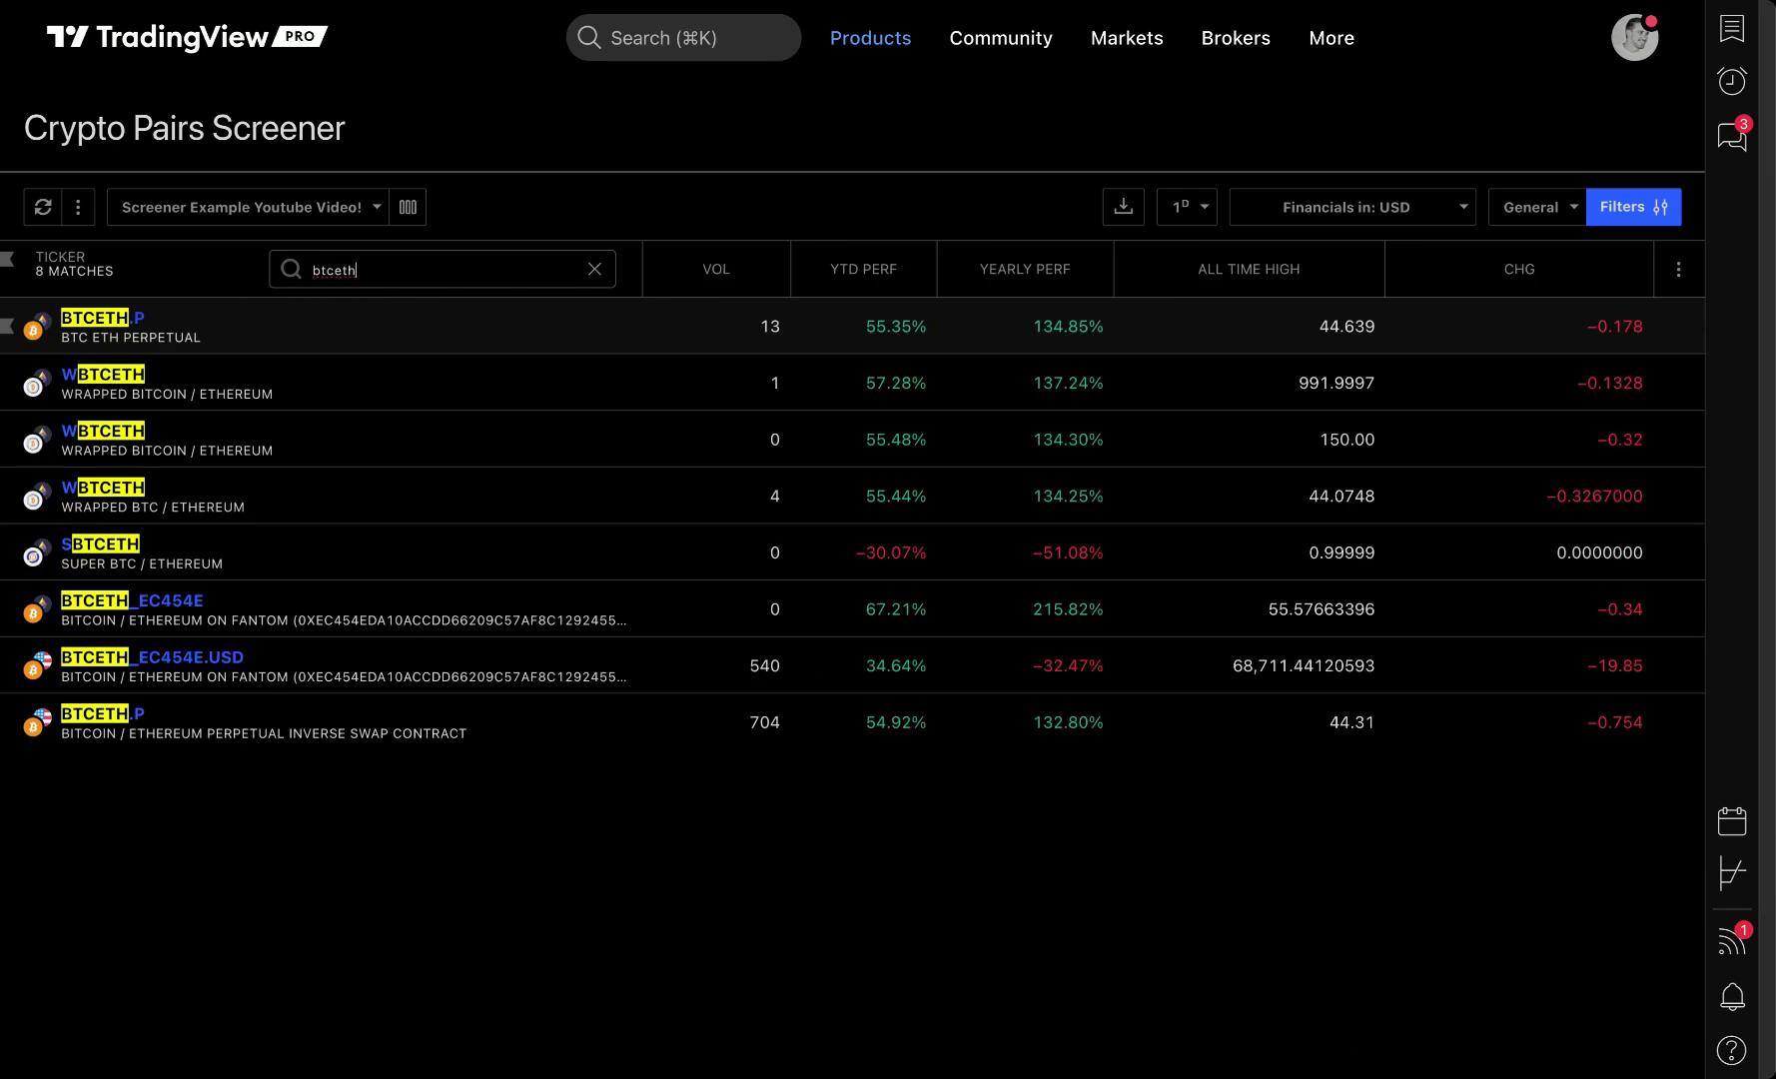
pyautogui.press('BackSpace')
pyautogui.press('BackSpace')
pyautogui.press('BackSpace')
pyautogui.press('BackSpace')
pyautogui.press('BackSpace')
pyautogui.press('BackSpace')
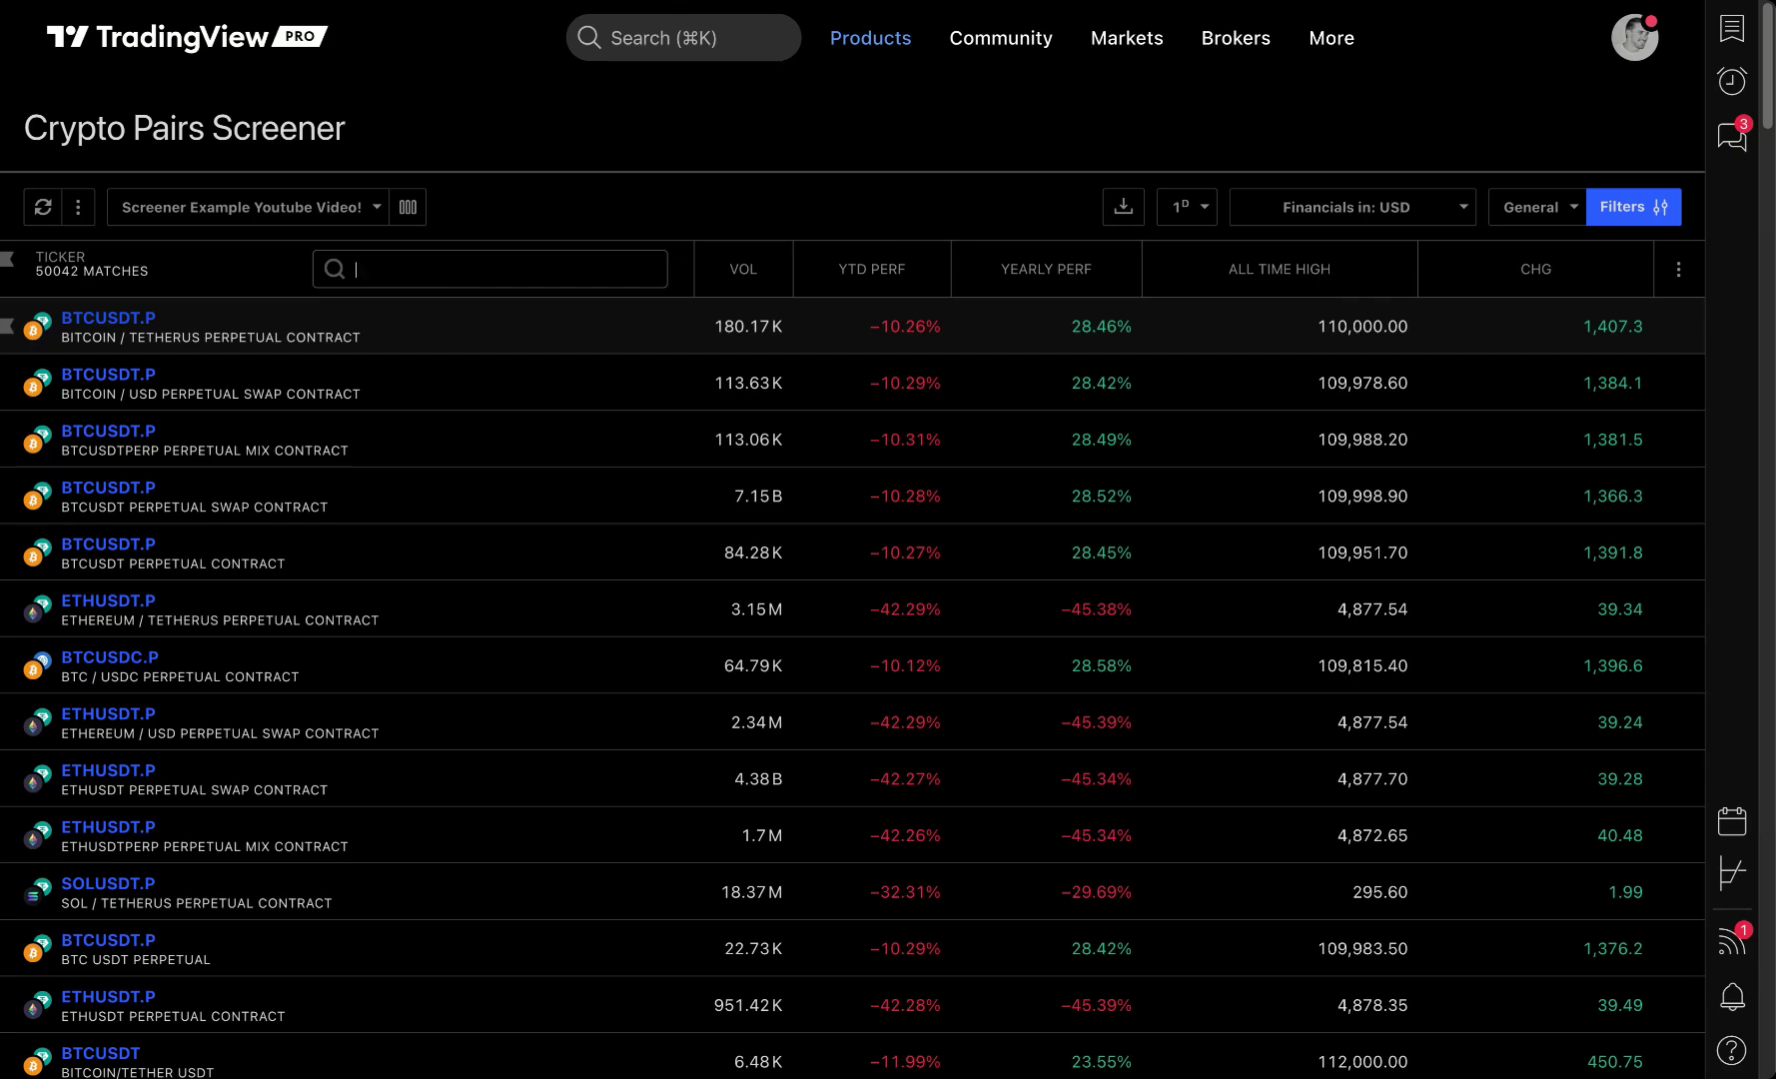
# - Return to the Crypto coins screener and add a Number of transactions filter set to 500 and above
pyautogui.moveTo(879, 45)
pyautogui.moveTo(1069, 236)
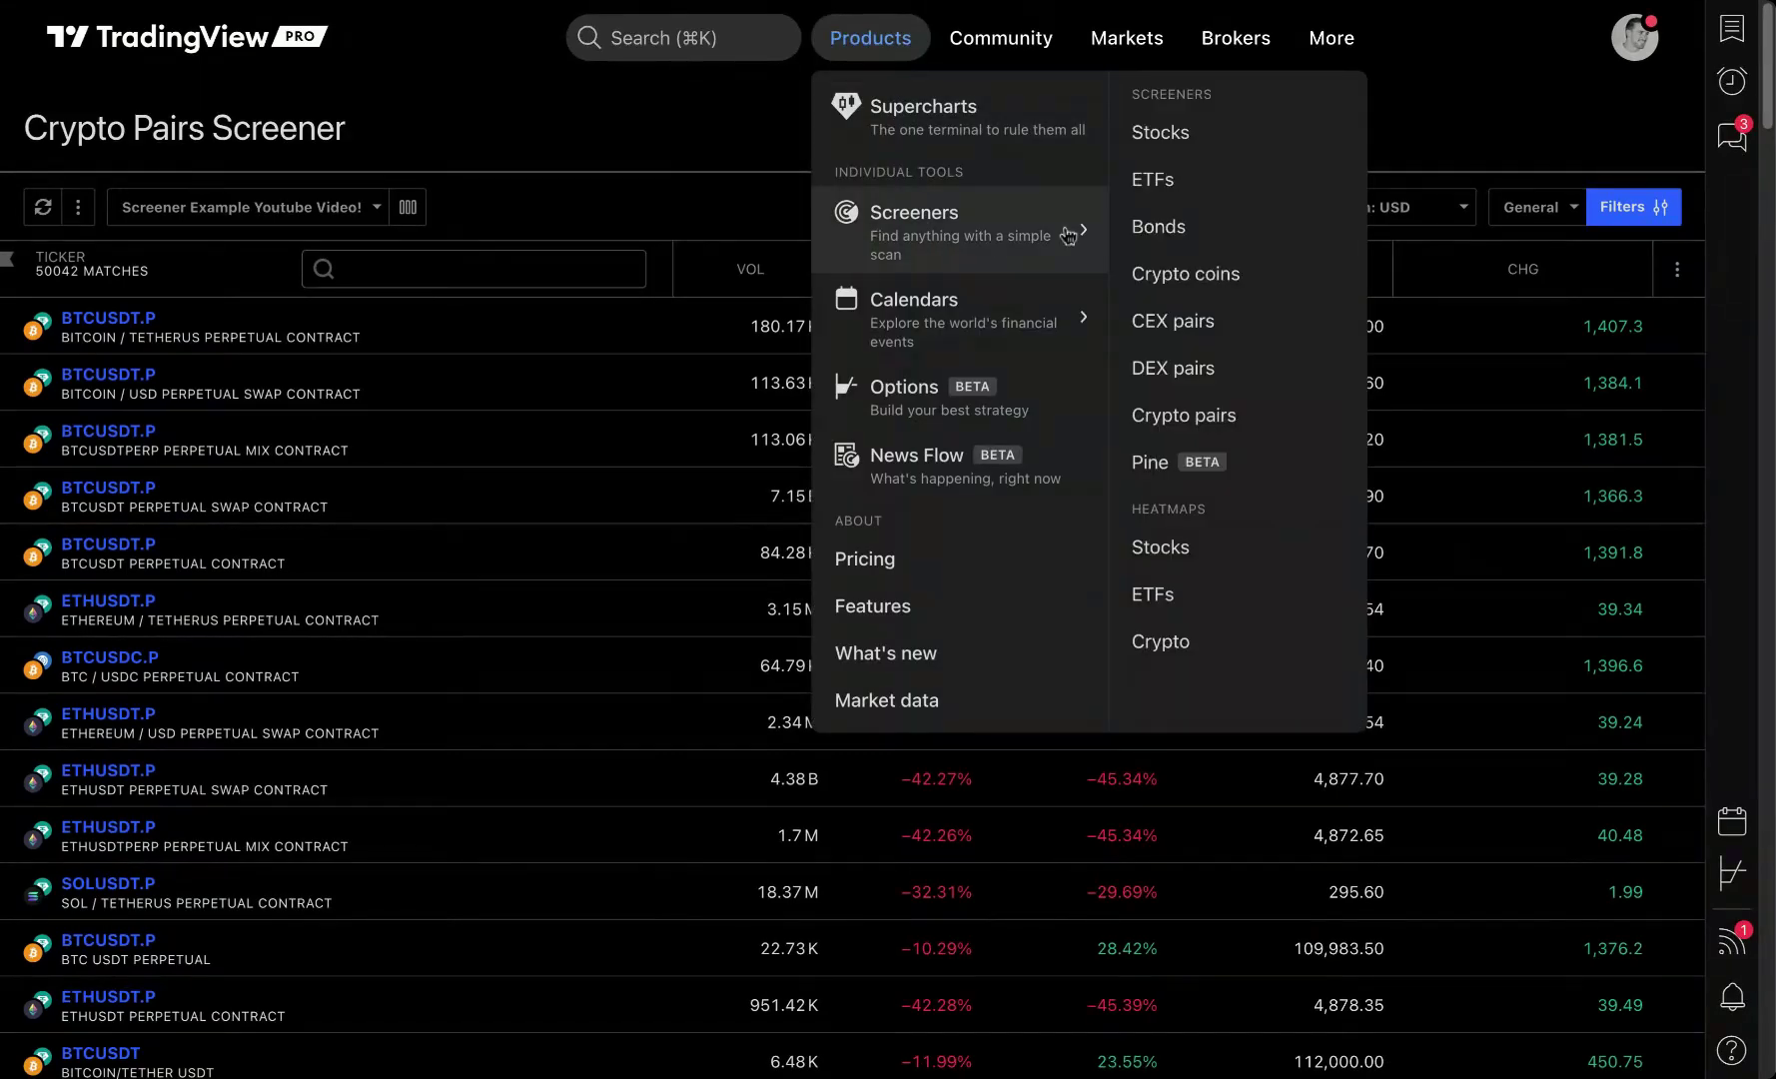
pyautogui.click(1227, 287)
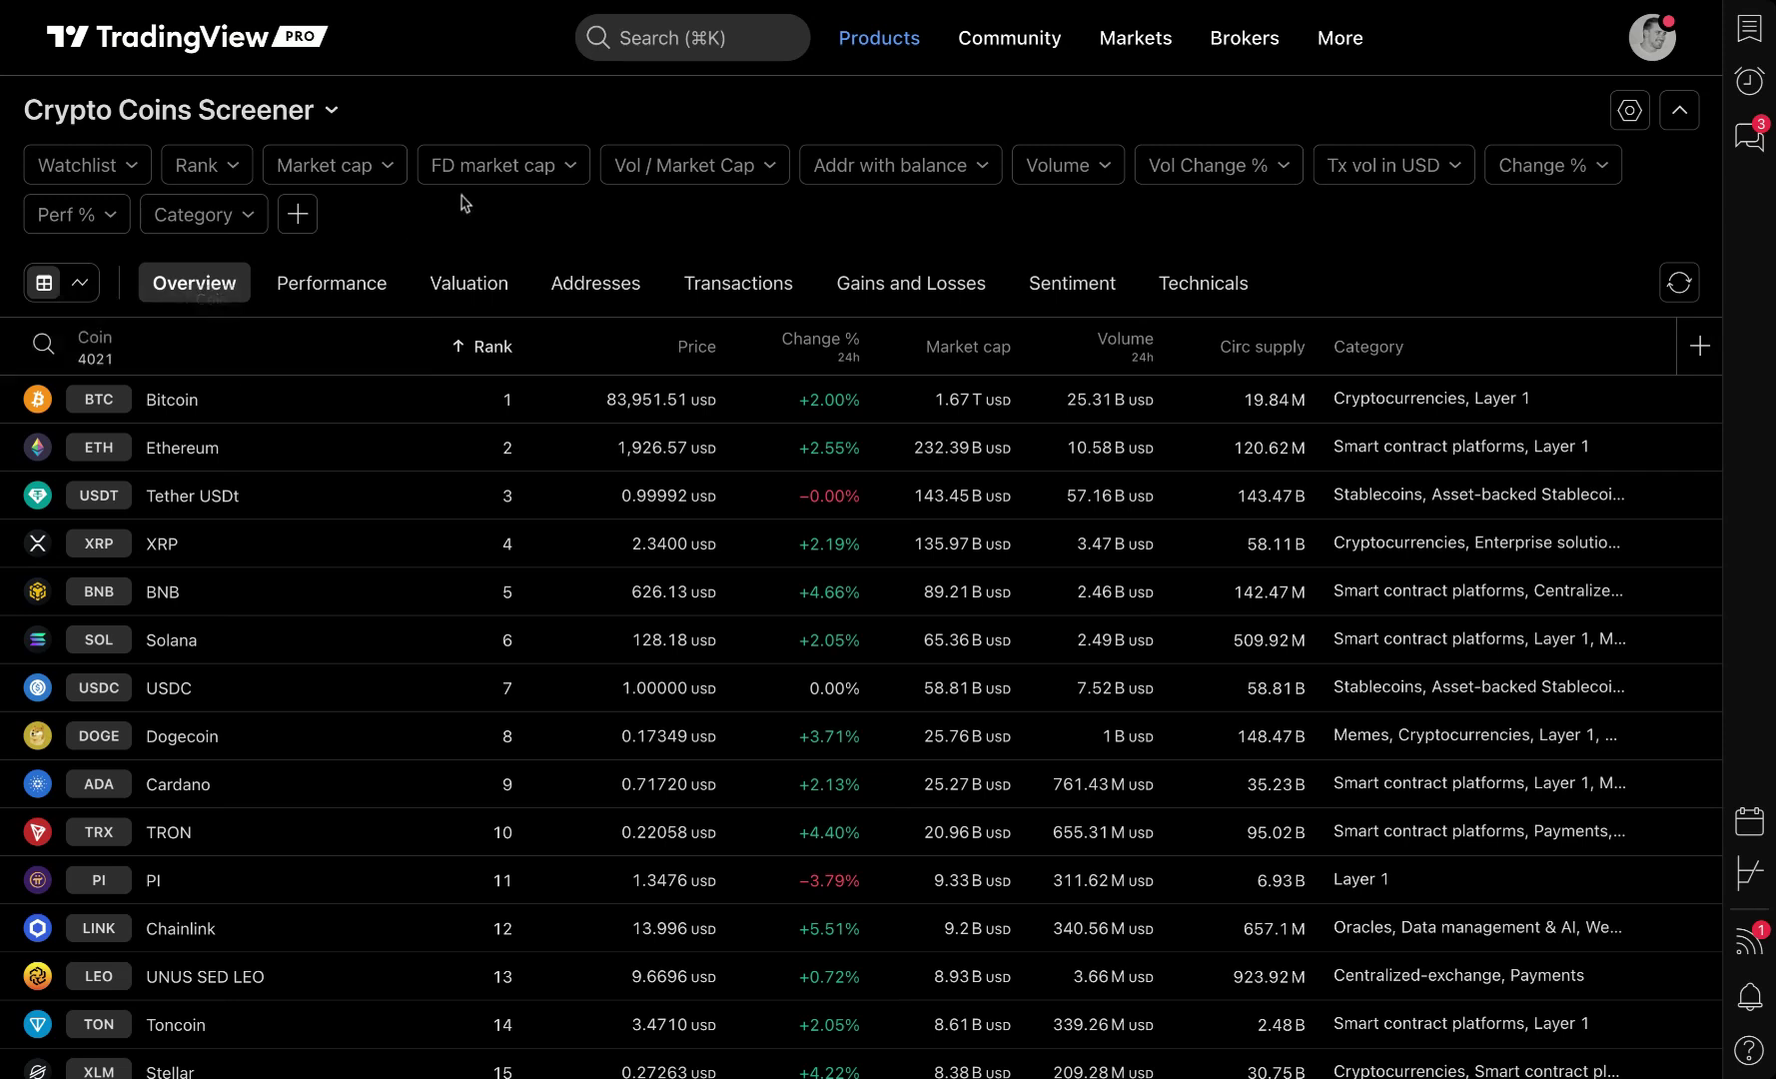
pyautogui.click(303, 218)
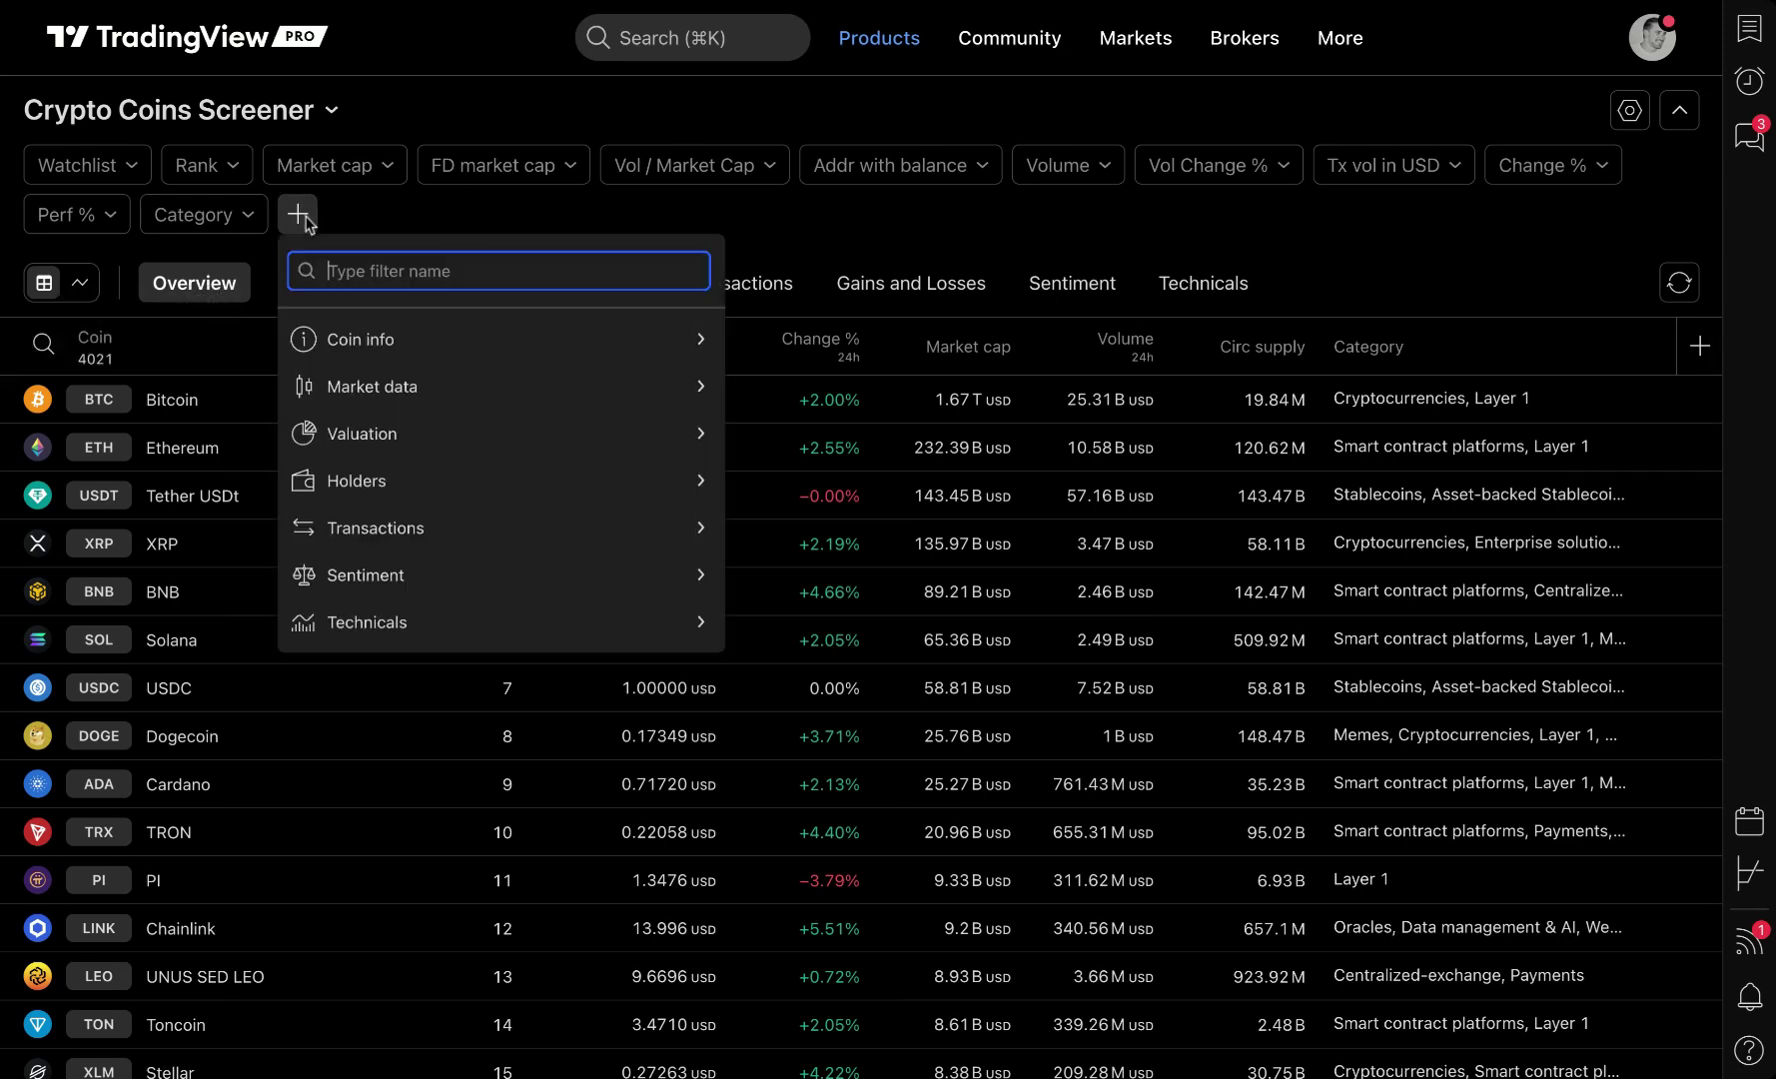
pyautogui.click(398, 526)
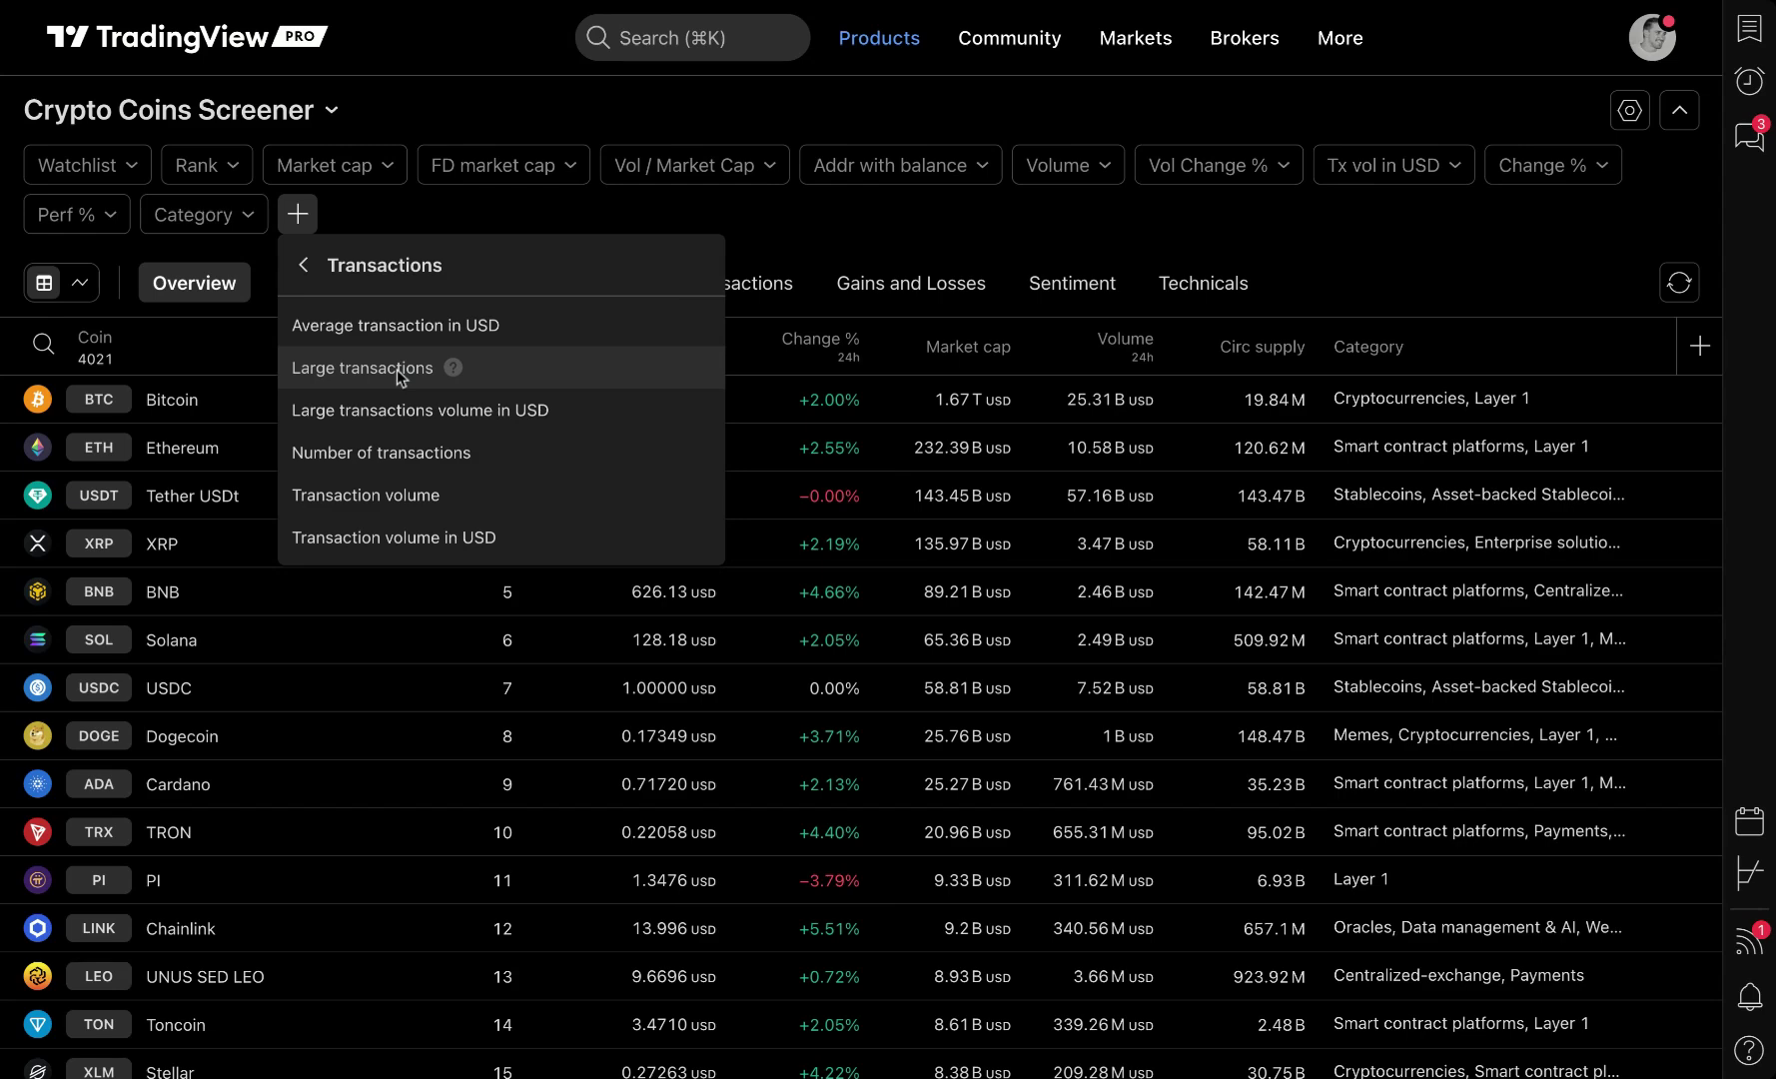
pyautogui.click(369, 455)
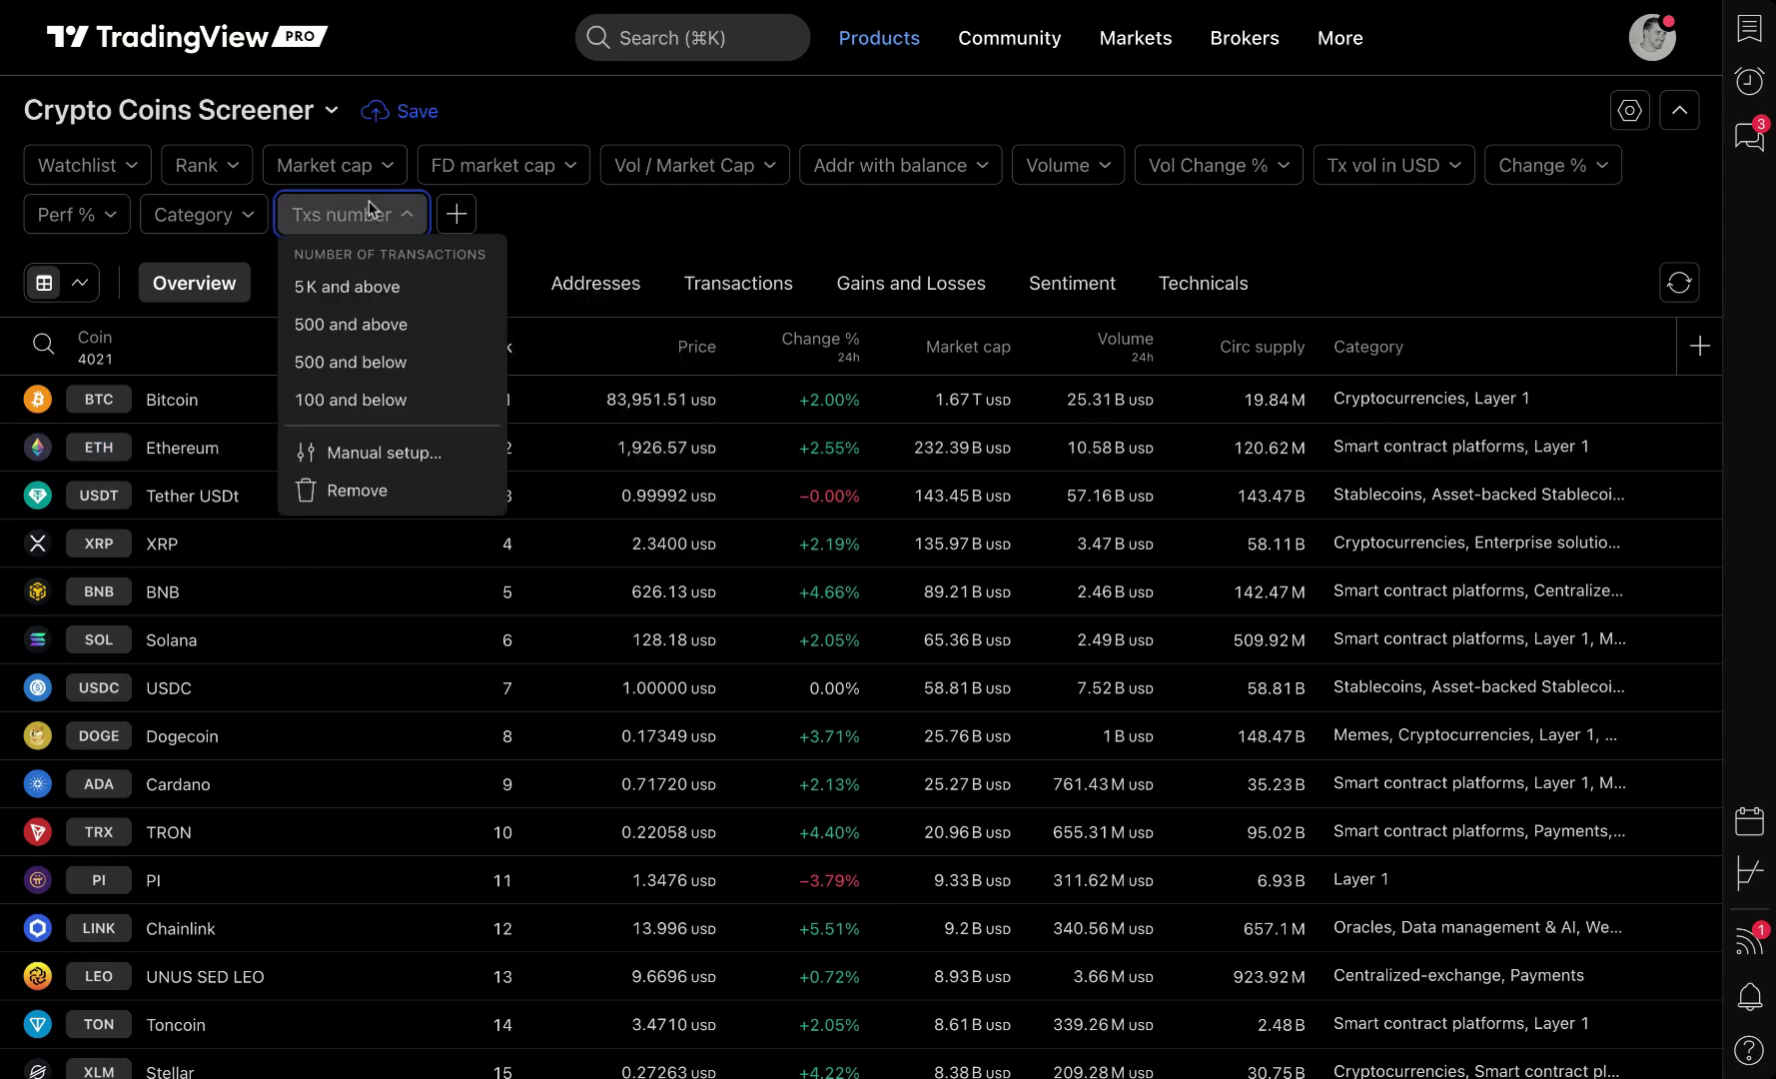
pyautogui.click(402, 338)
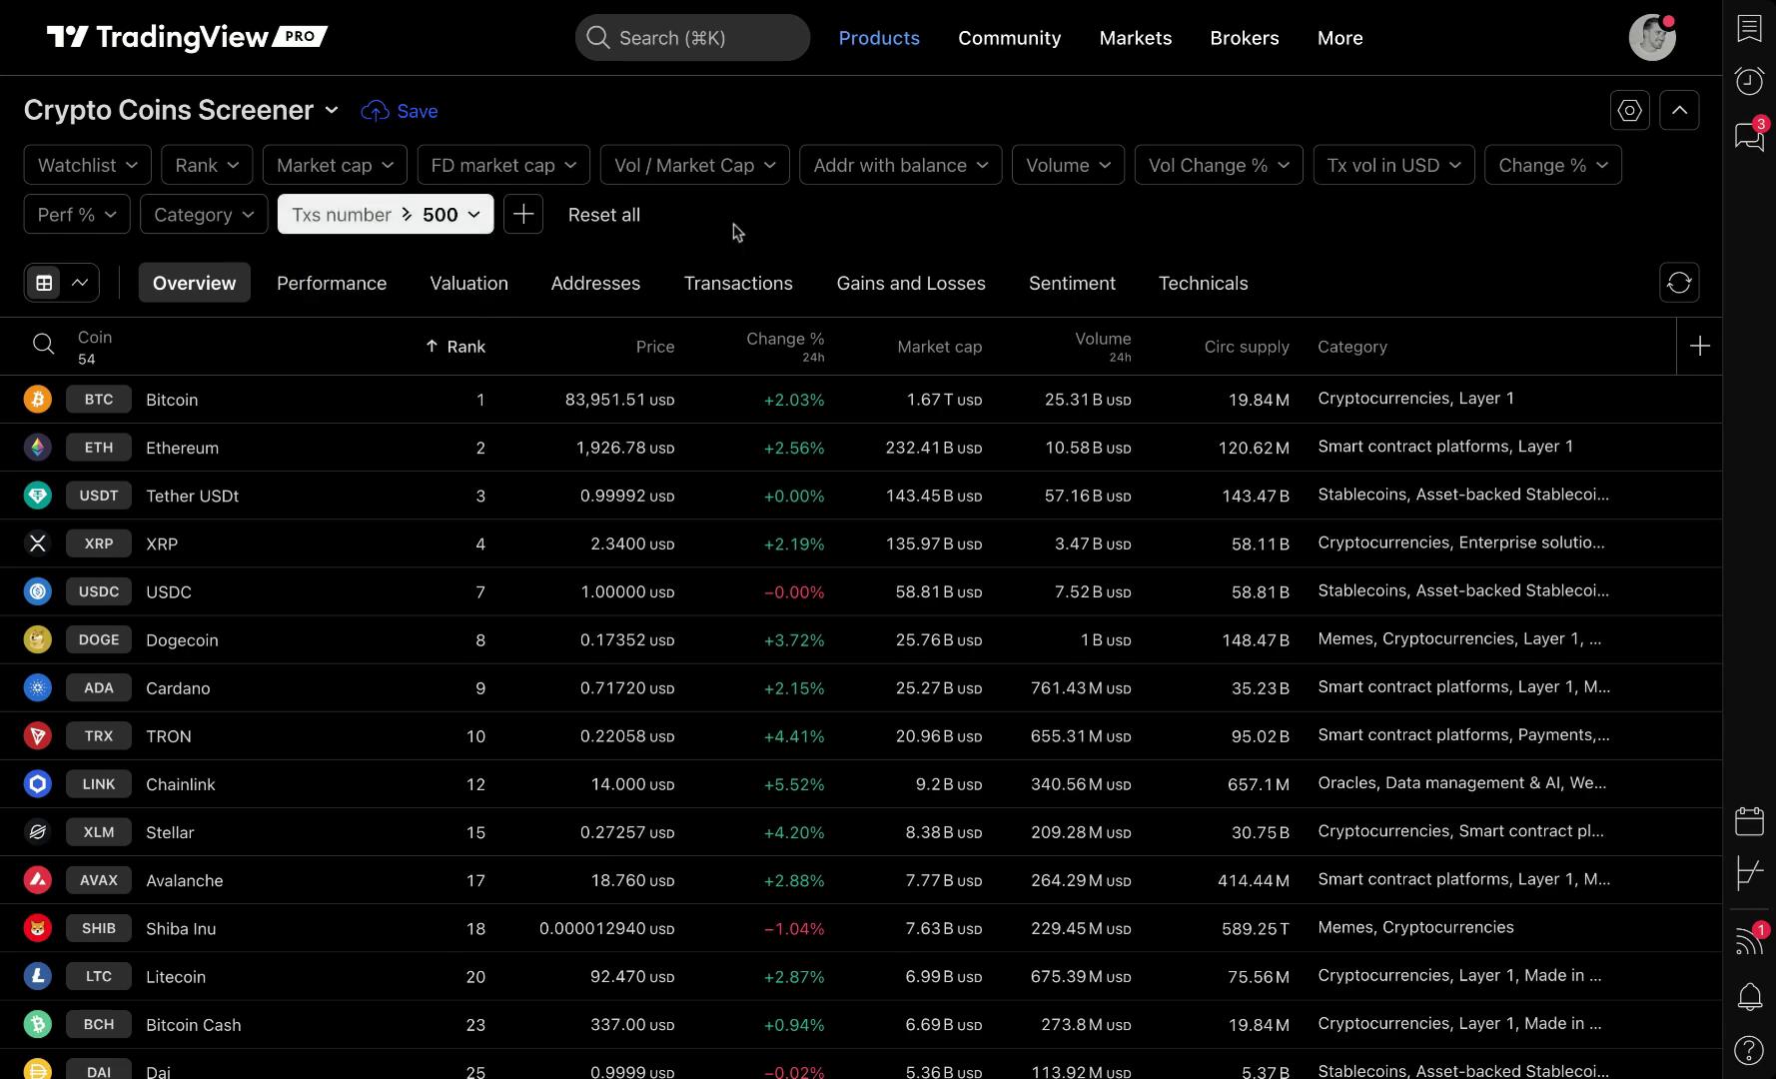
# - Open the CEX pairs screener, filter its Exchange to Coinbase and look through the listed pairs
pyautogui.moveTo(865, 56)
pyautogui.moveTo(1094, 248)
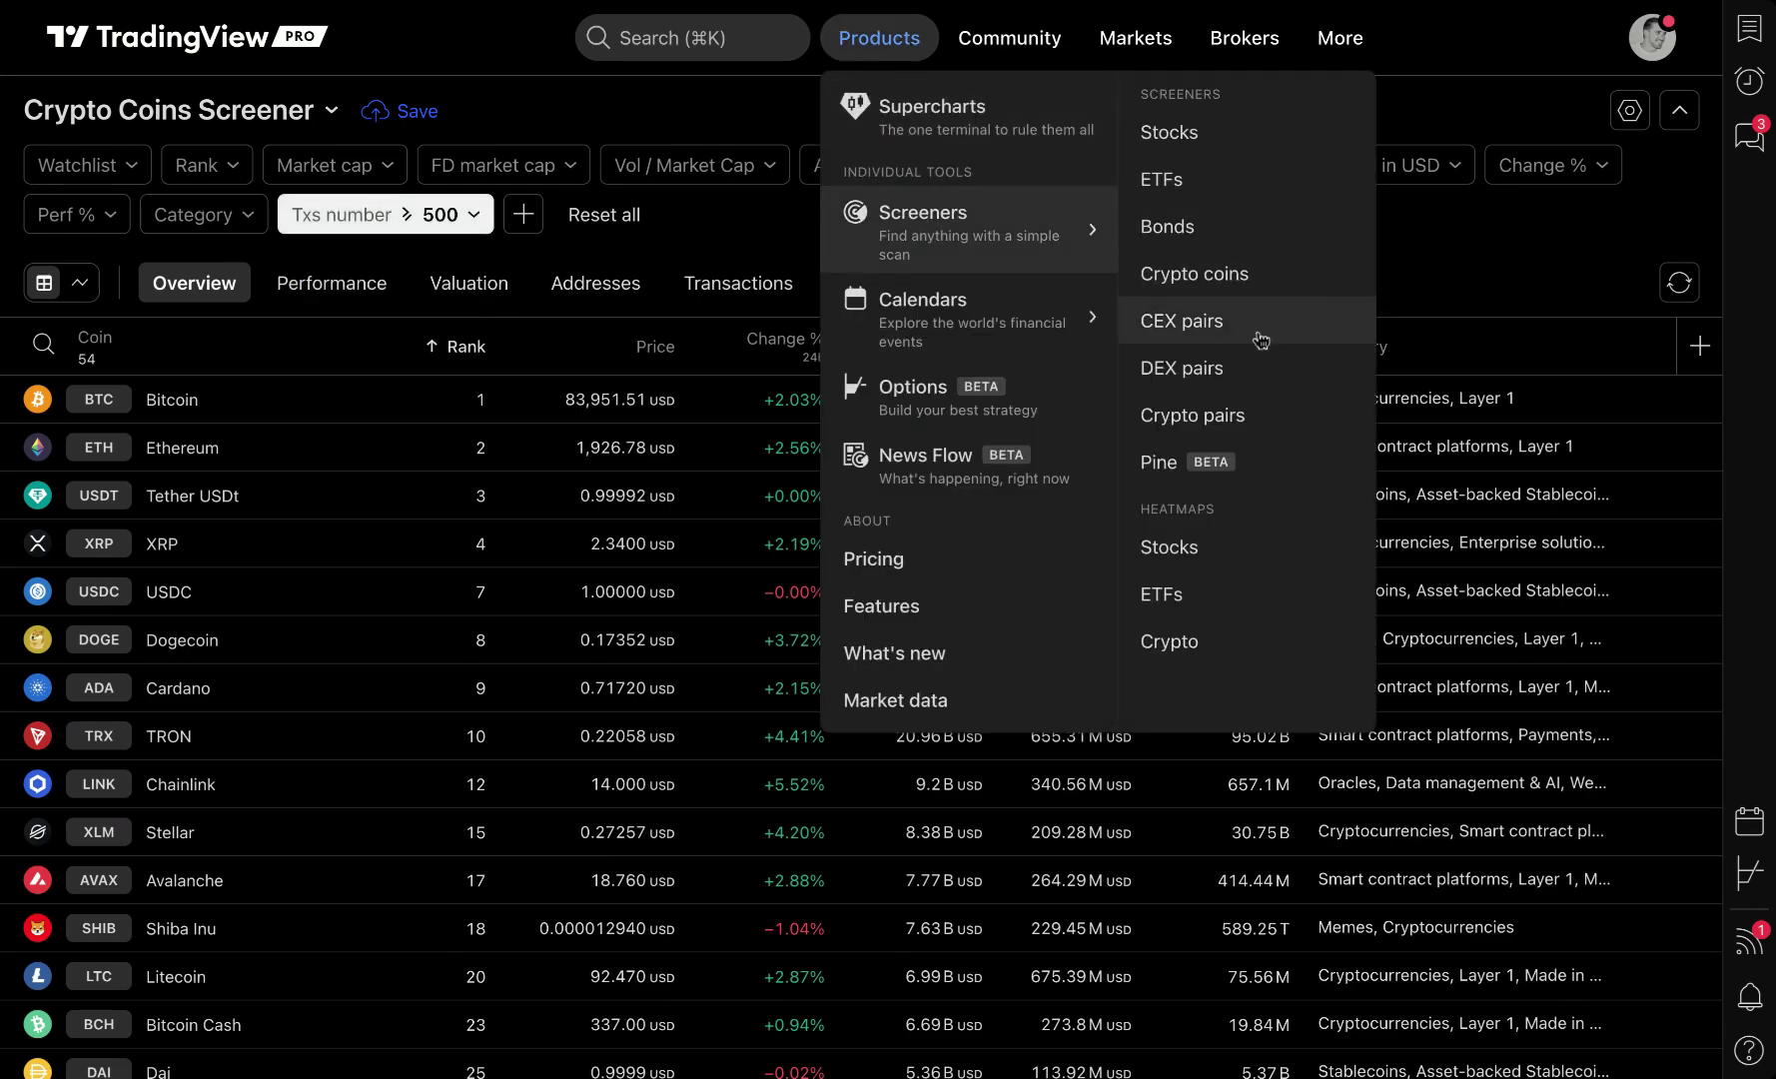
pyautogui.click(1199, 329)
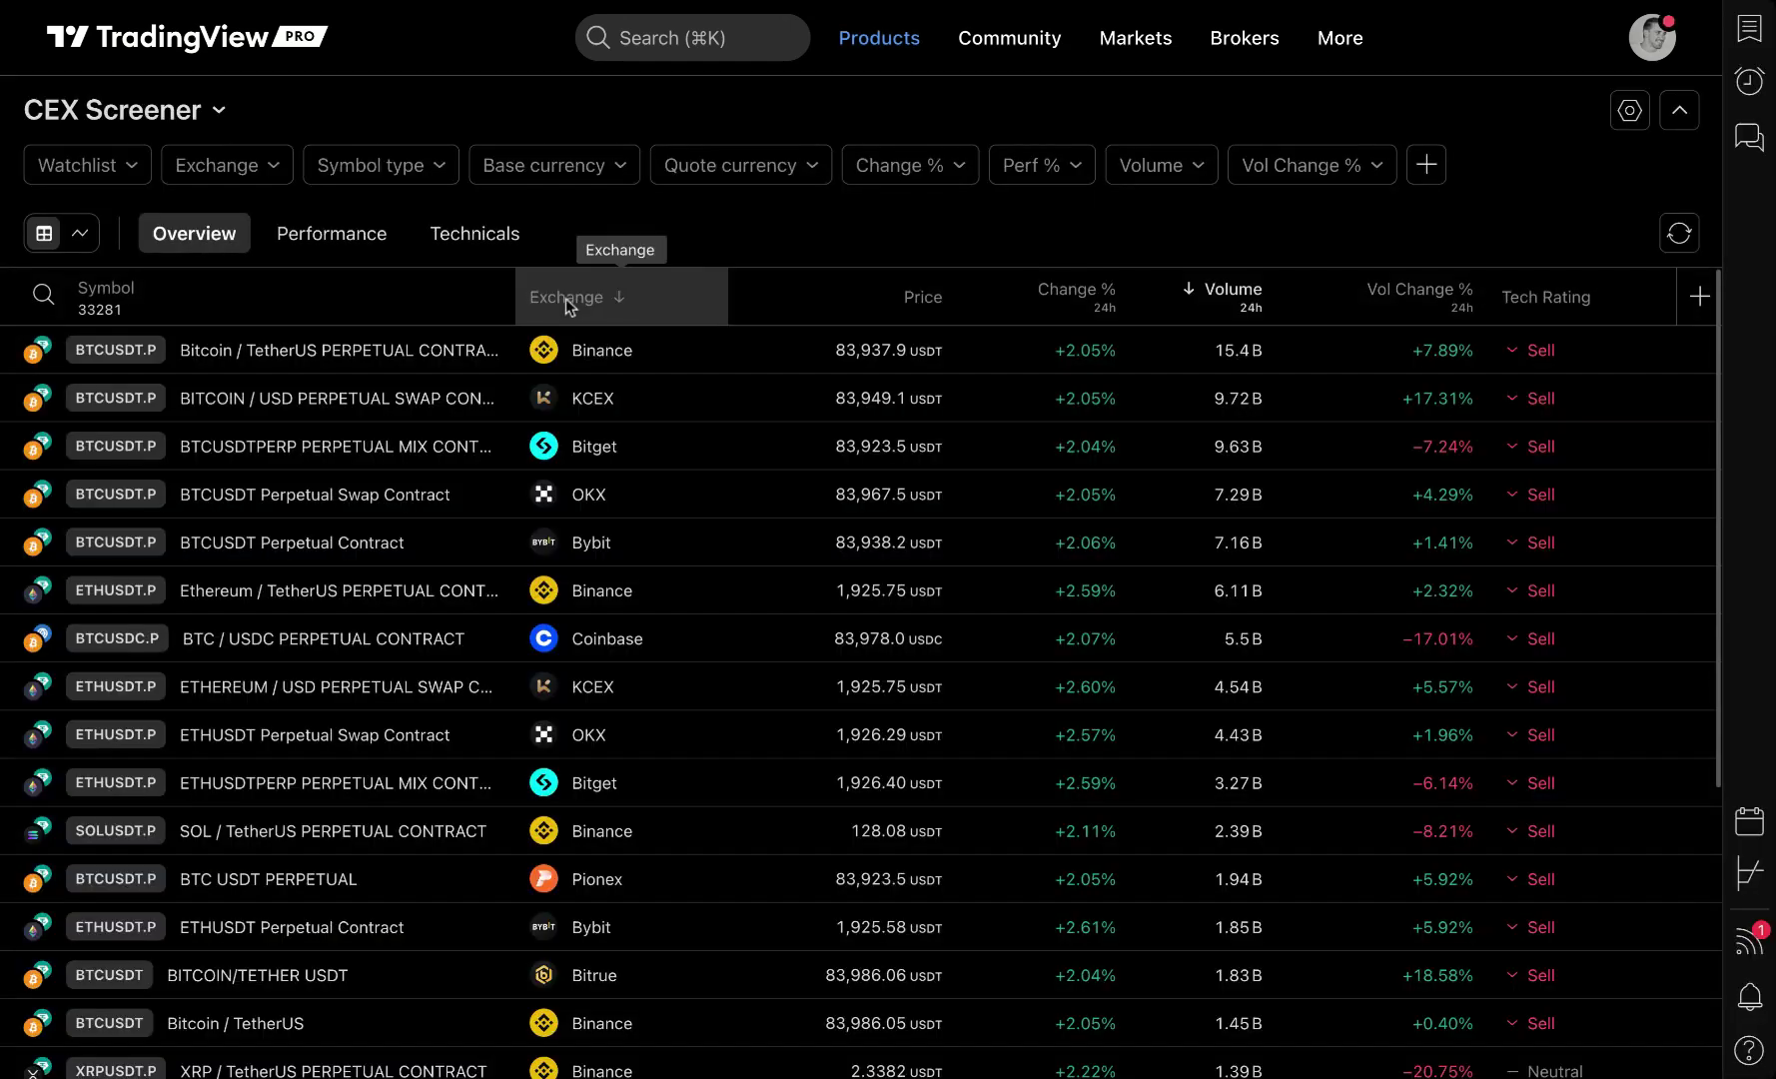
pyautogui.click(245, 177)
pyautogui.scroll(-5, 250, 495)
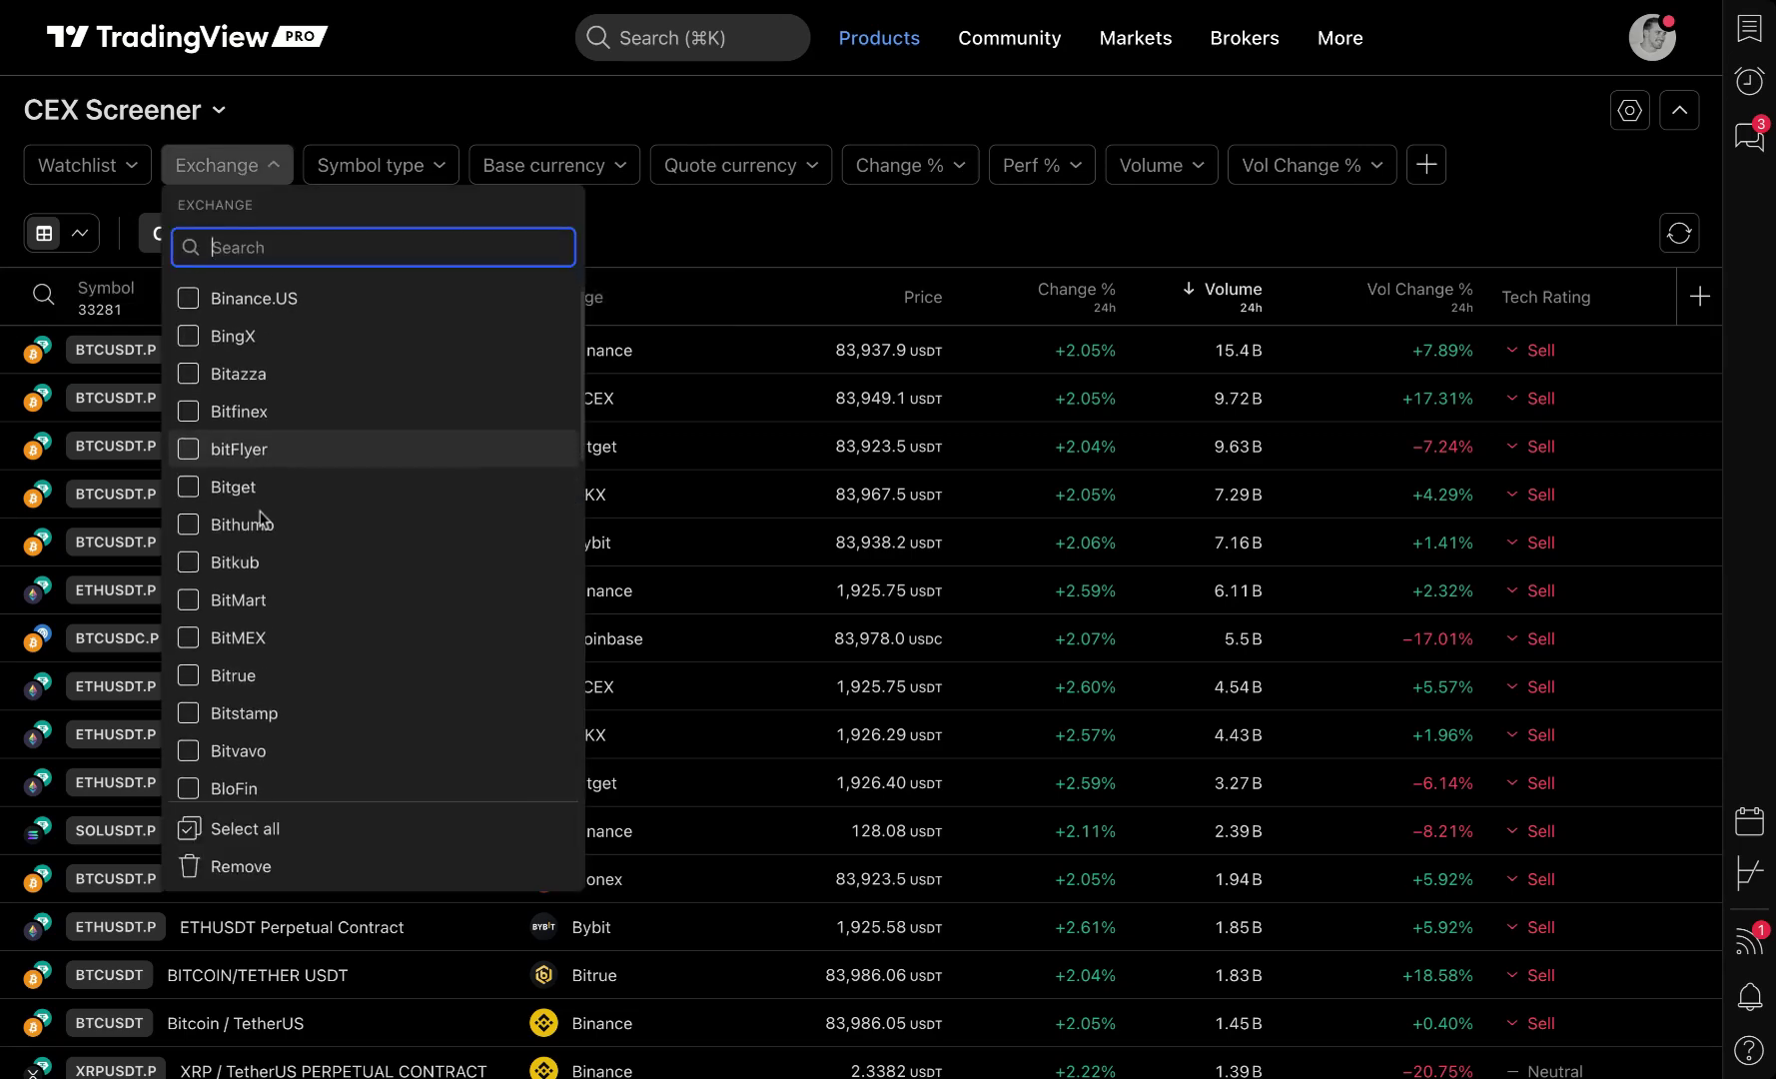
pyautogui.click(248, 495)
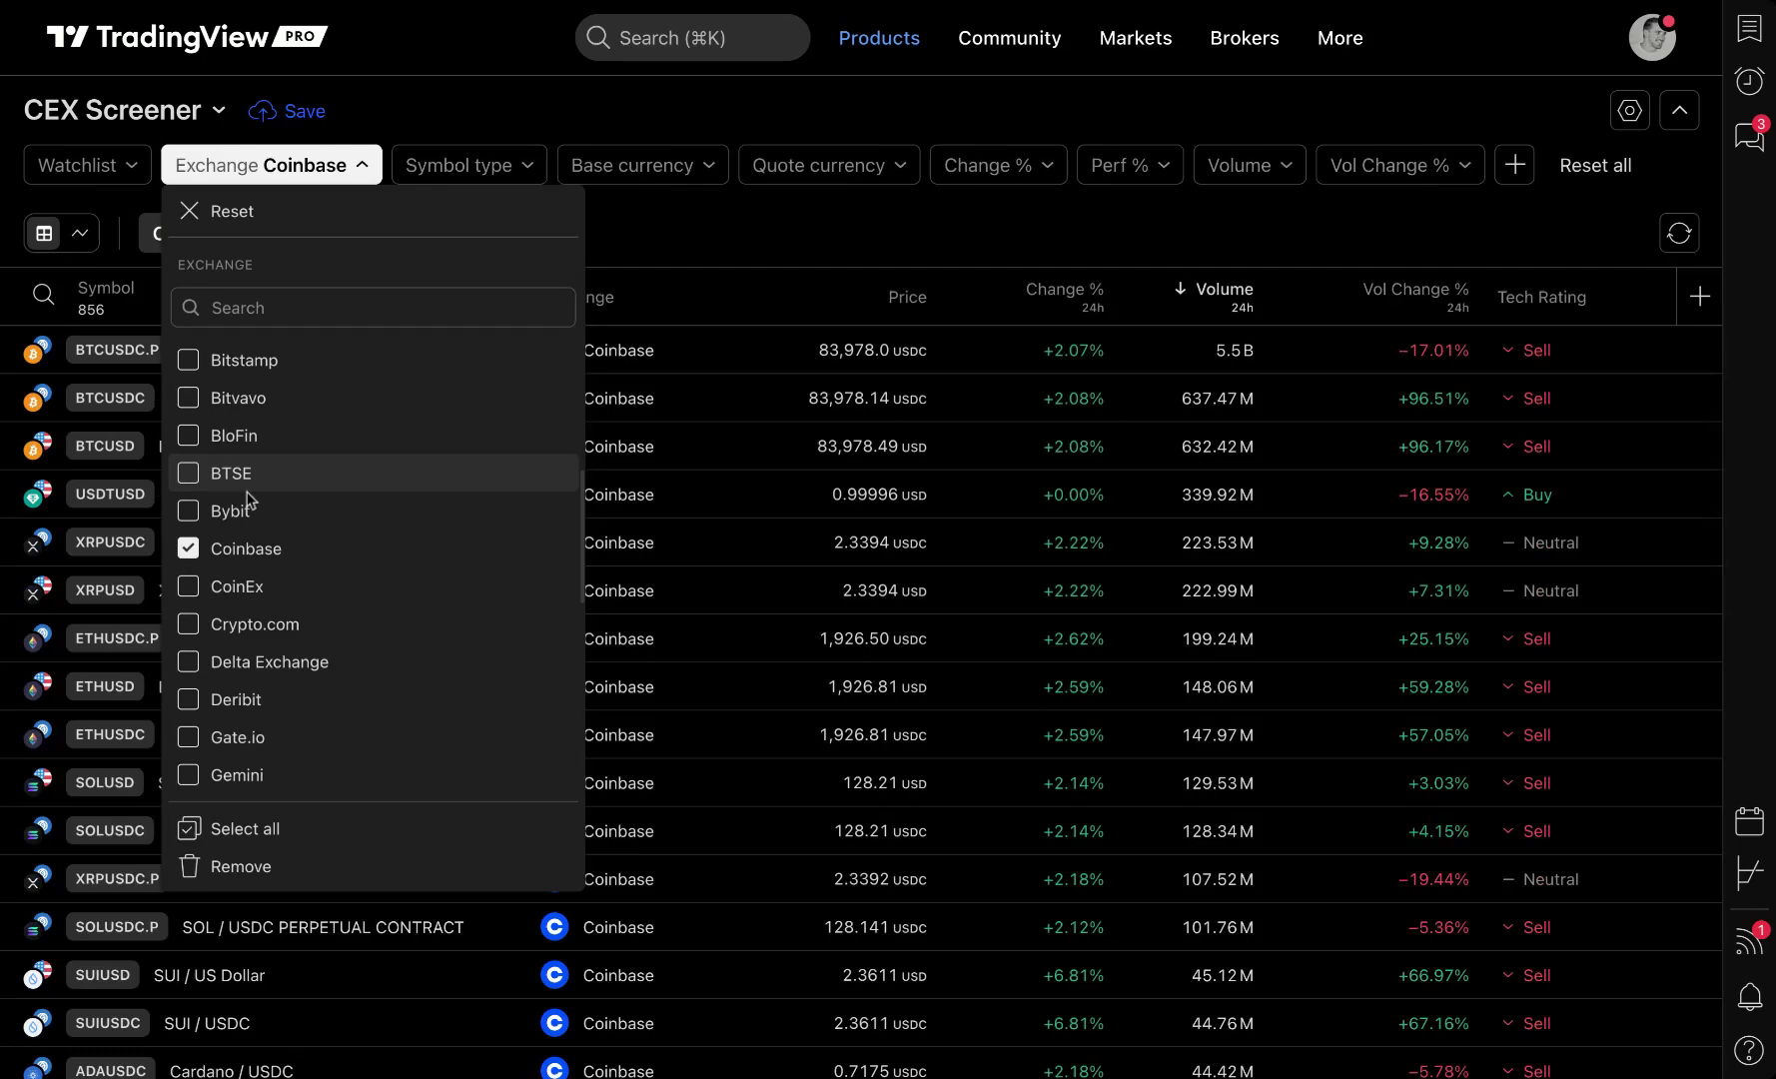
pyautogui.click(847, 240)
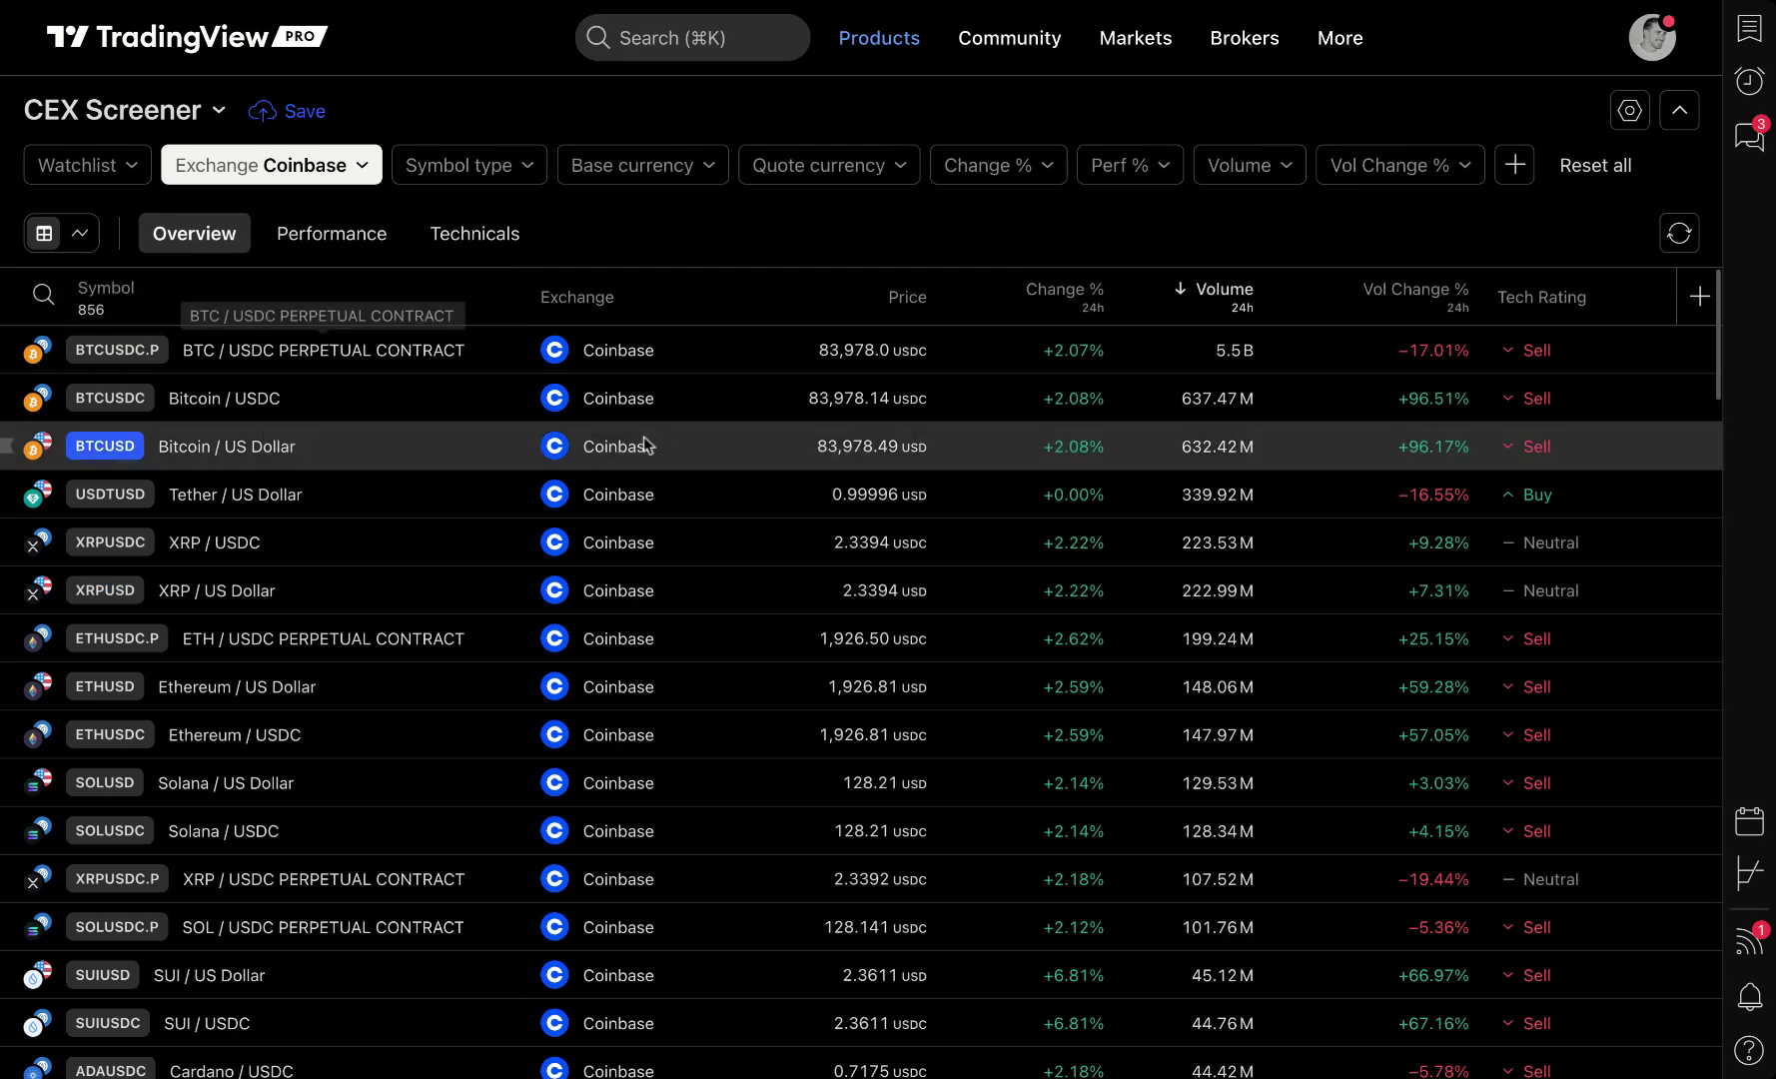
pyautogui.scroll(-5, 624, 739)
pyautogui.scroll(5, 624, 741)
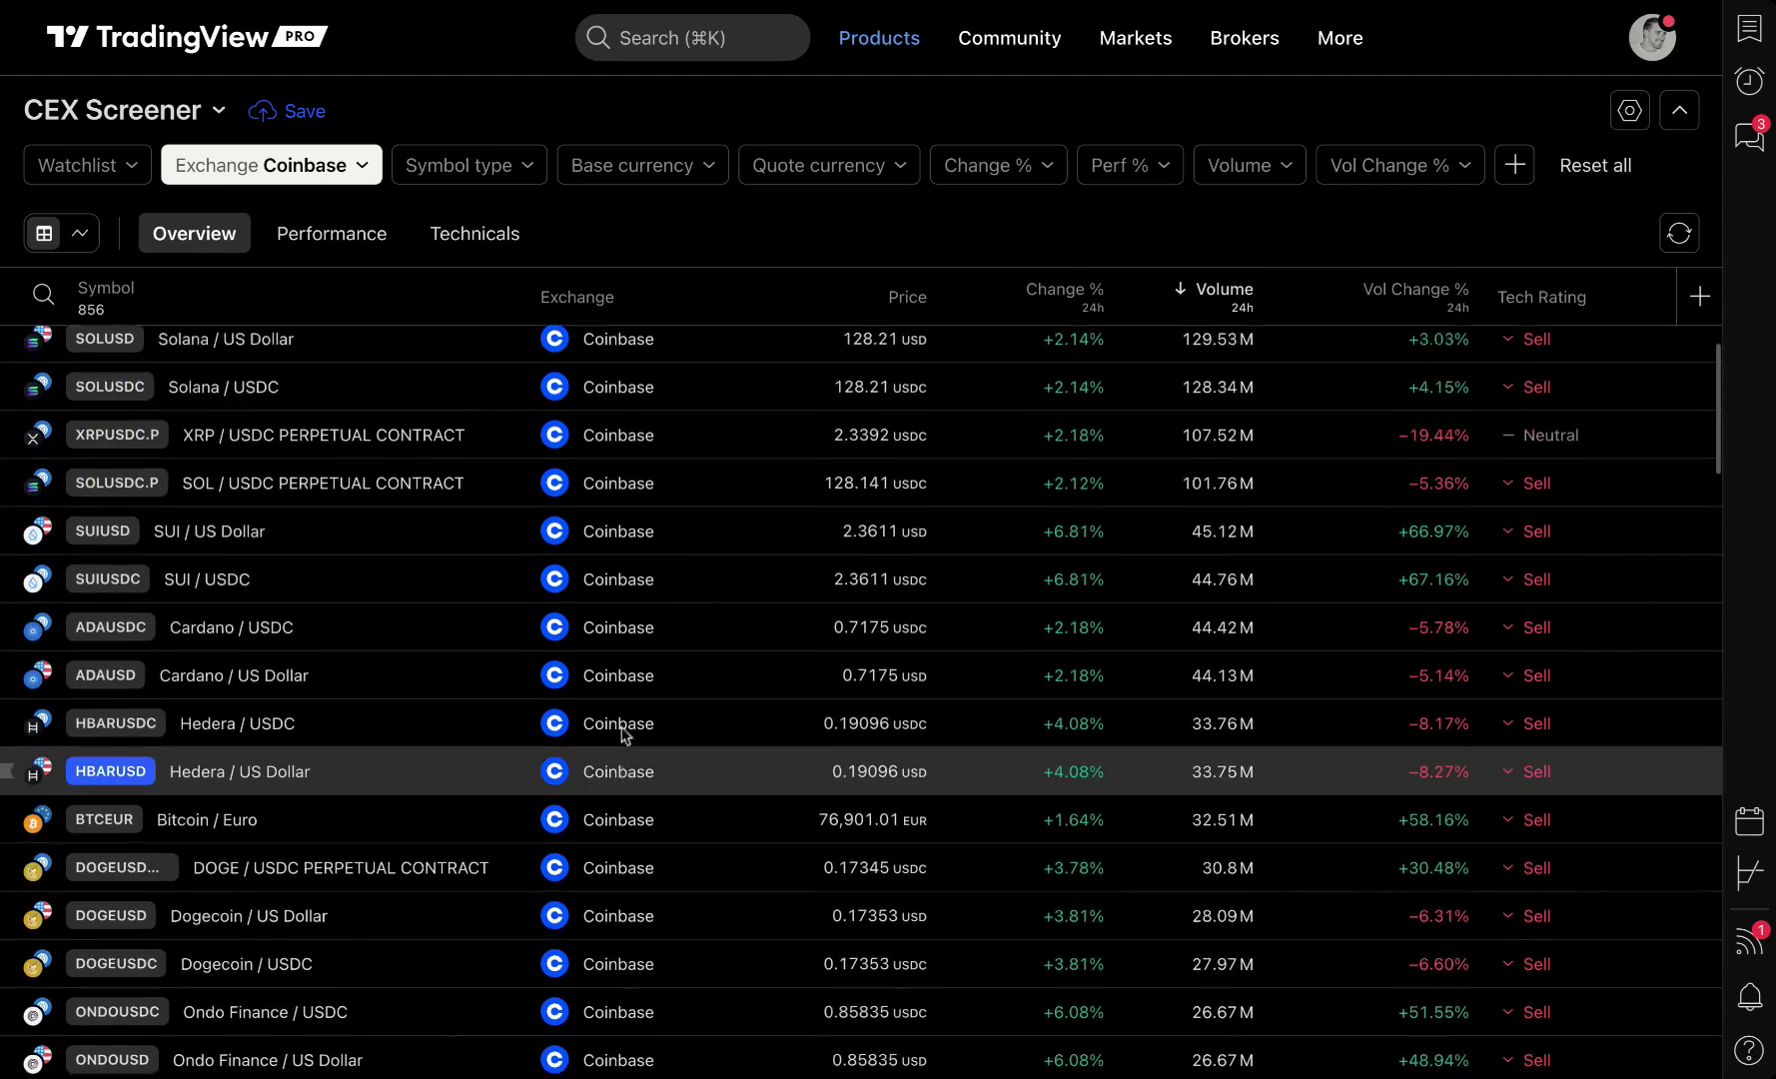
# - Examine the Symbol type, Base currency, Quote currency and Change % filters and the categories of additional filters for CEX pairs
pyautogui.click(517, 172)
pyautogui.click(630, 169)
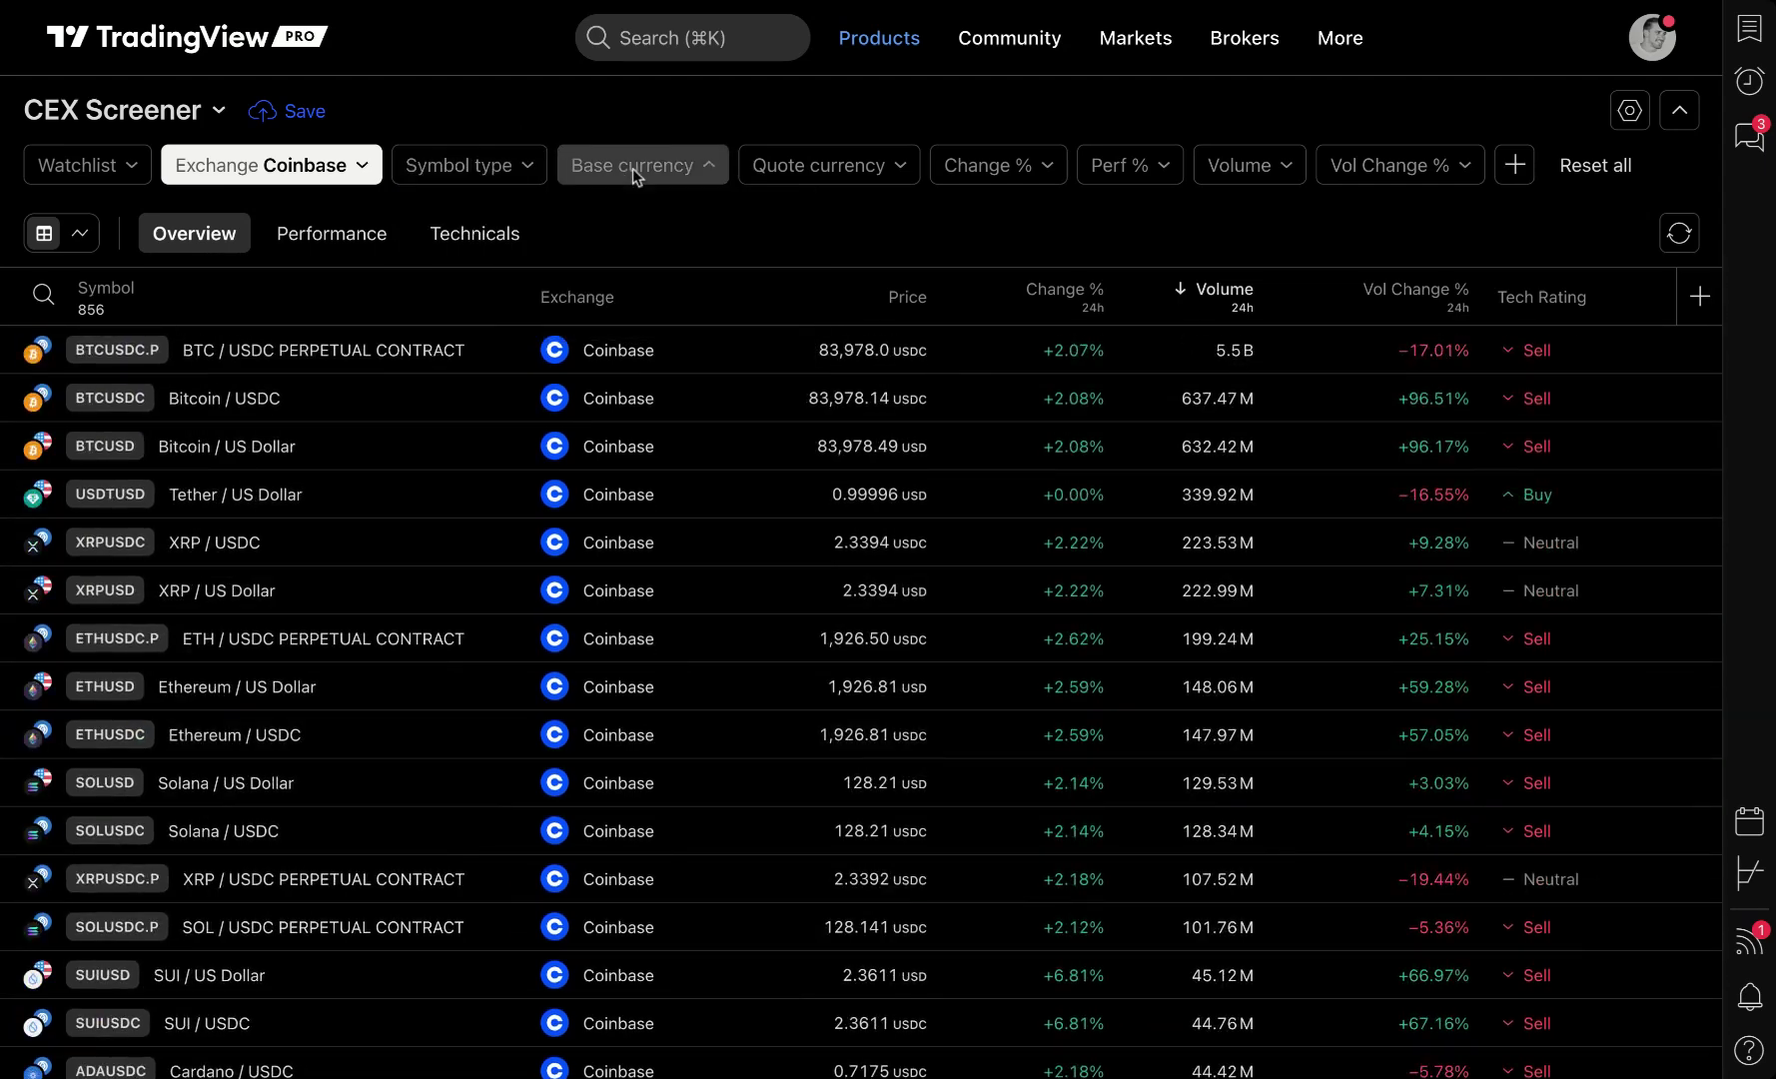
pyautogui.click(834, 166)
pyautogui.click(1064, 177)
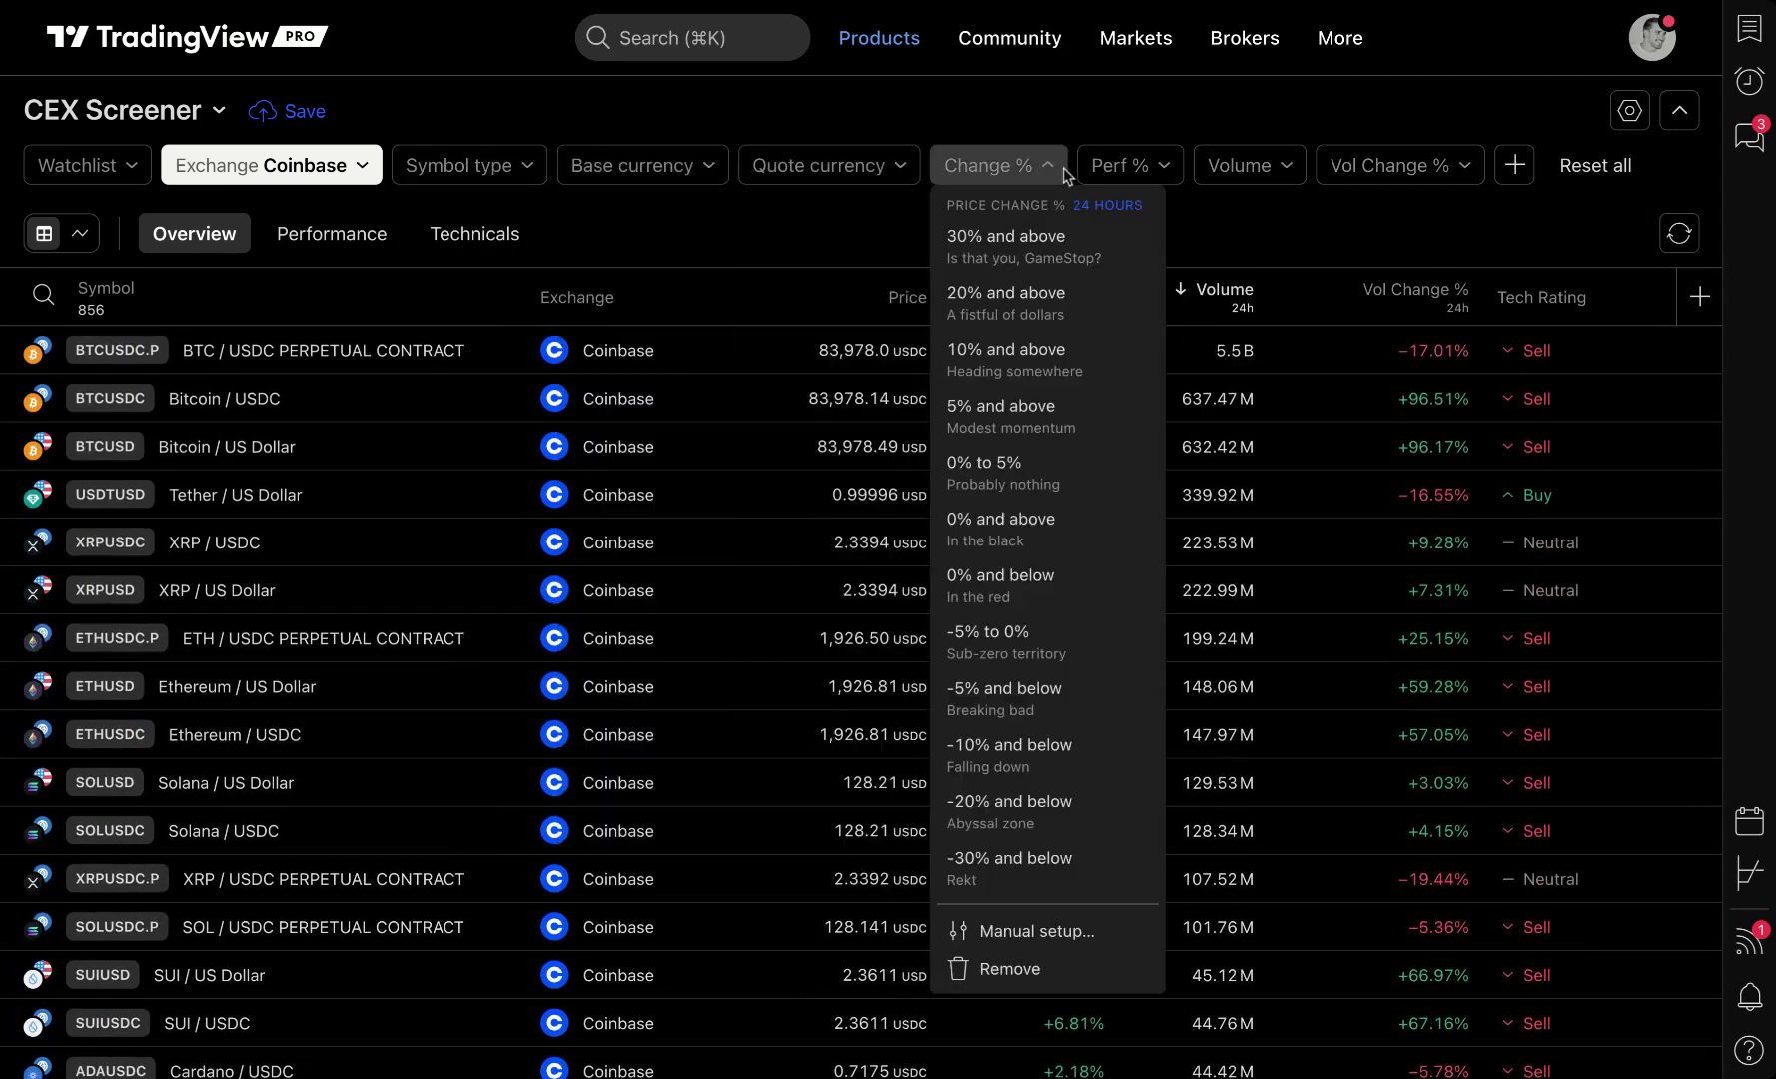
pyautogui.click(1428, 216)
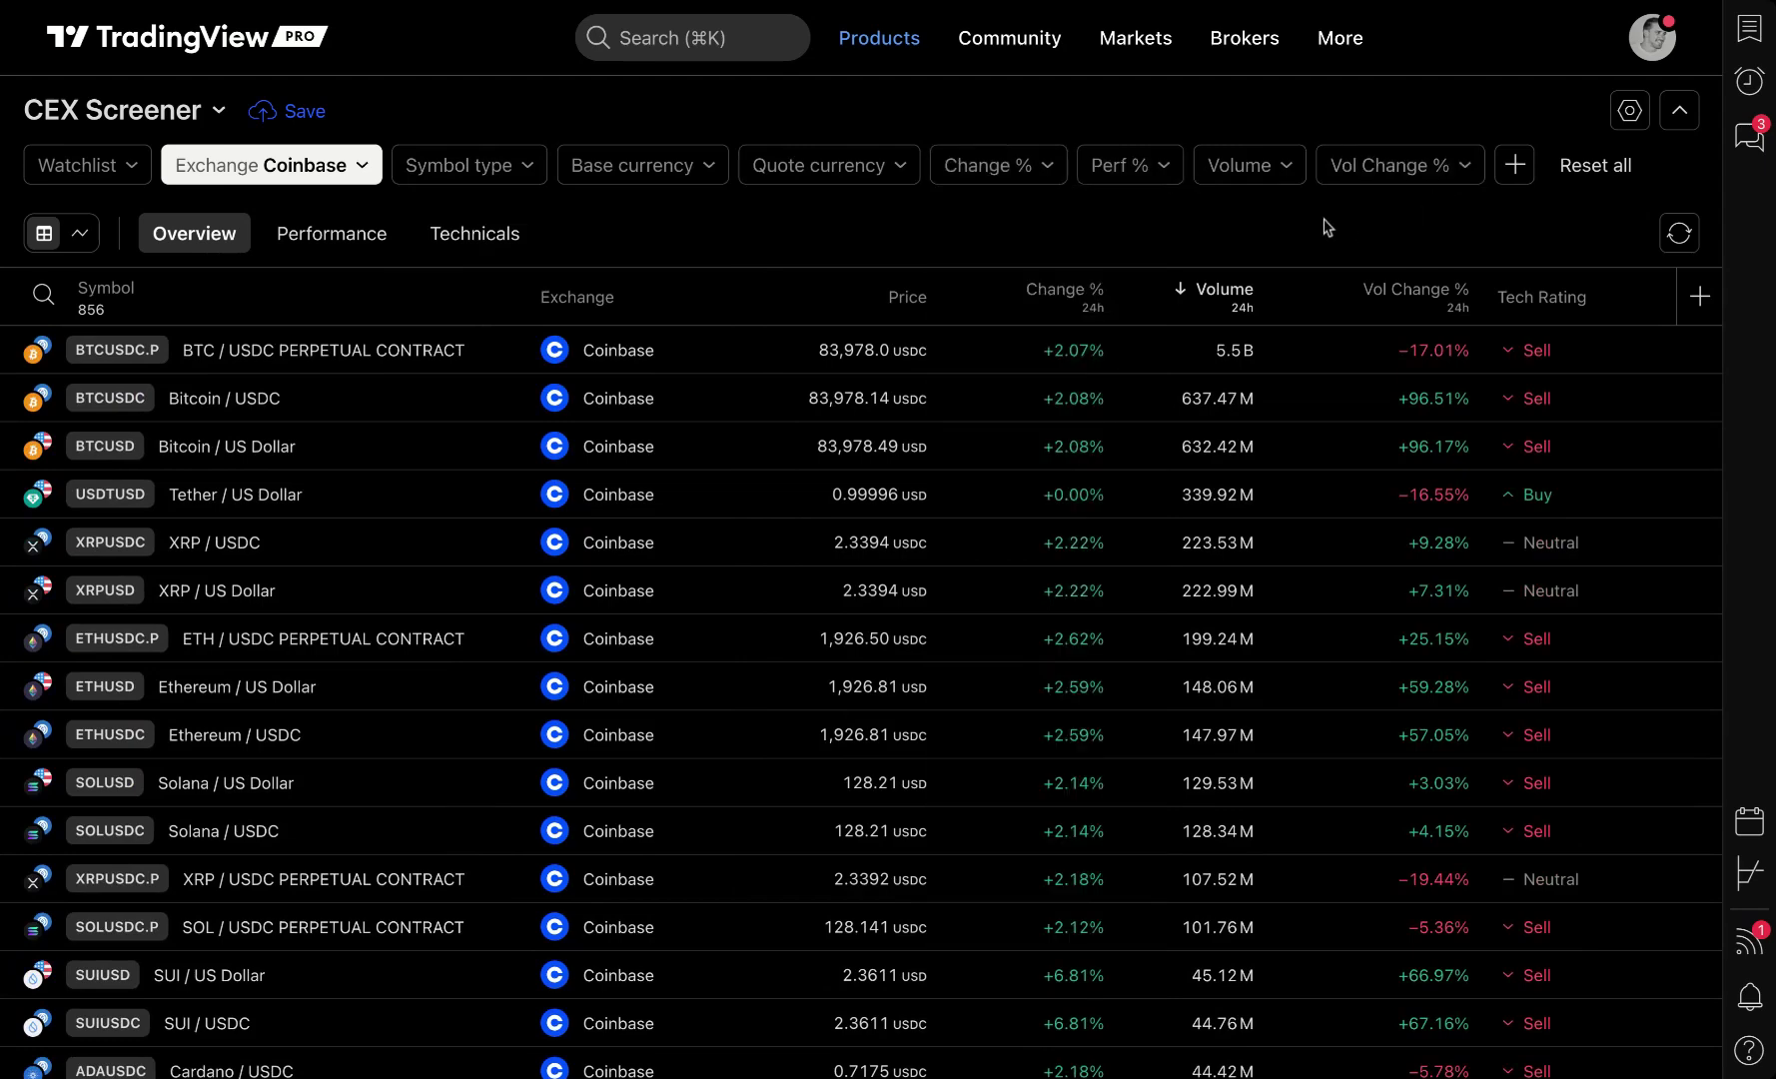
pyautogui.click(1512, 167)
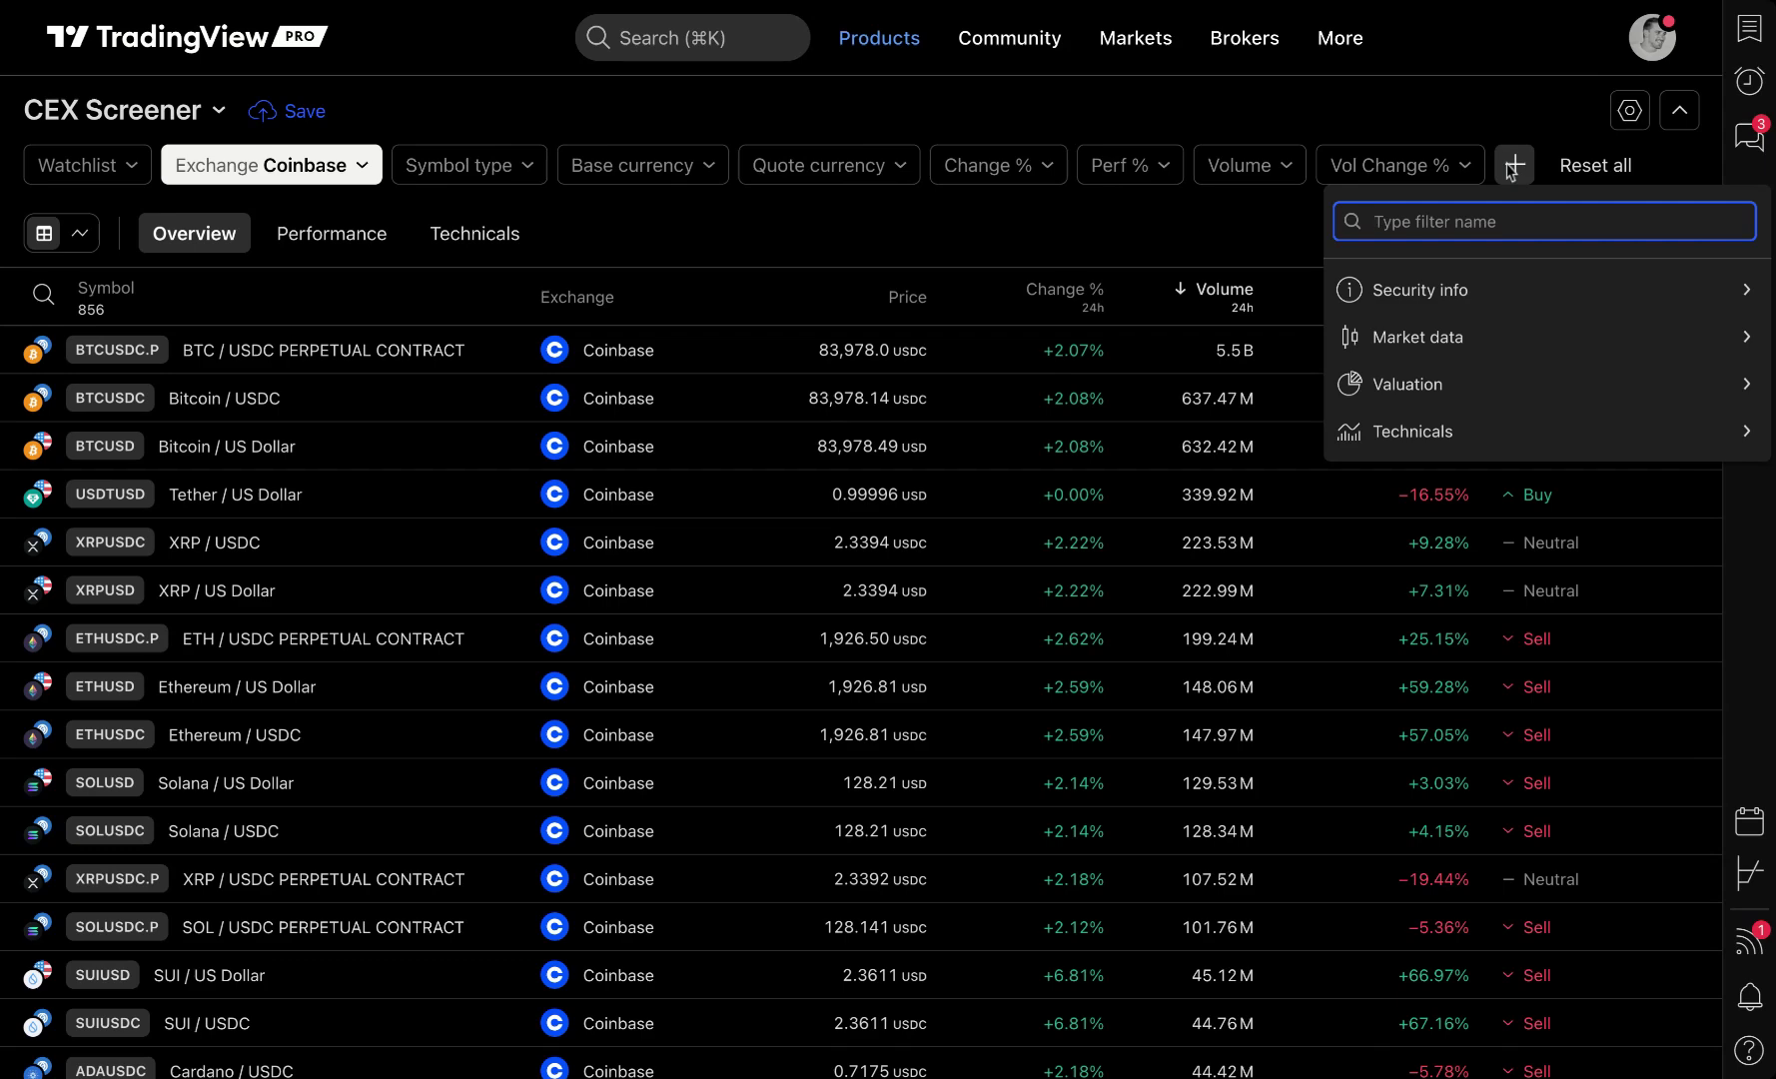
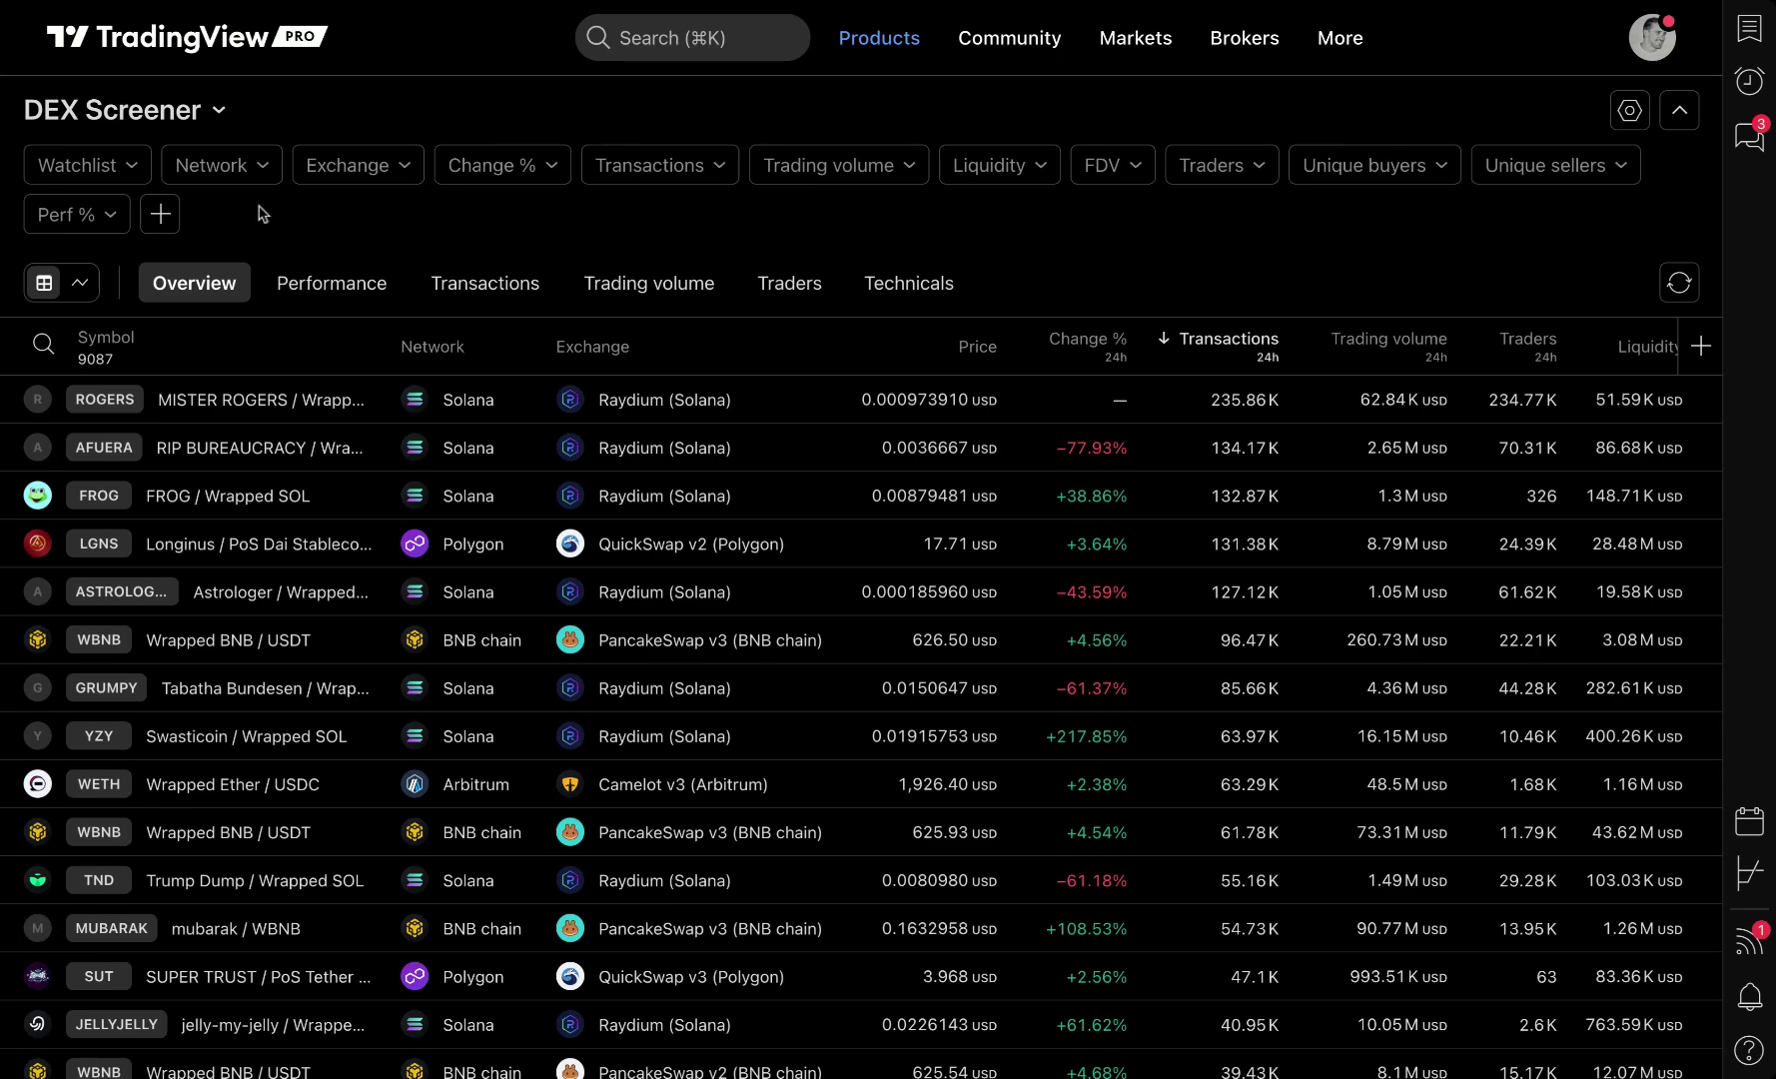
# - Review the blockchain networks offered by the Network filter of the DEX Screener
pyautogui.click(272, 166)
pyautogui.scroll(-2, 305, 439)
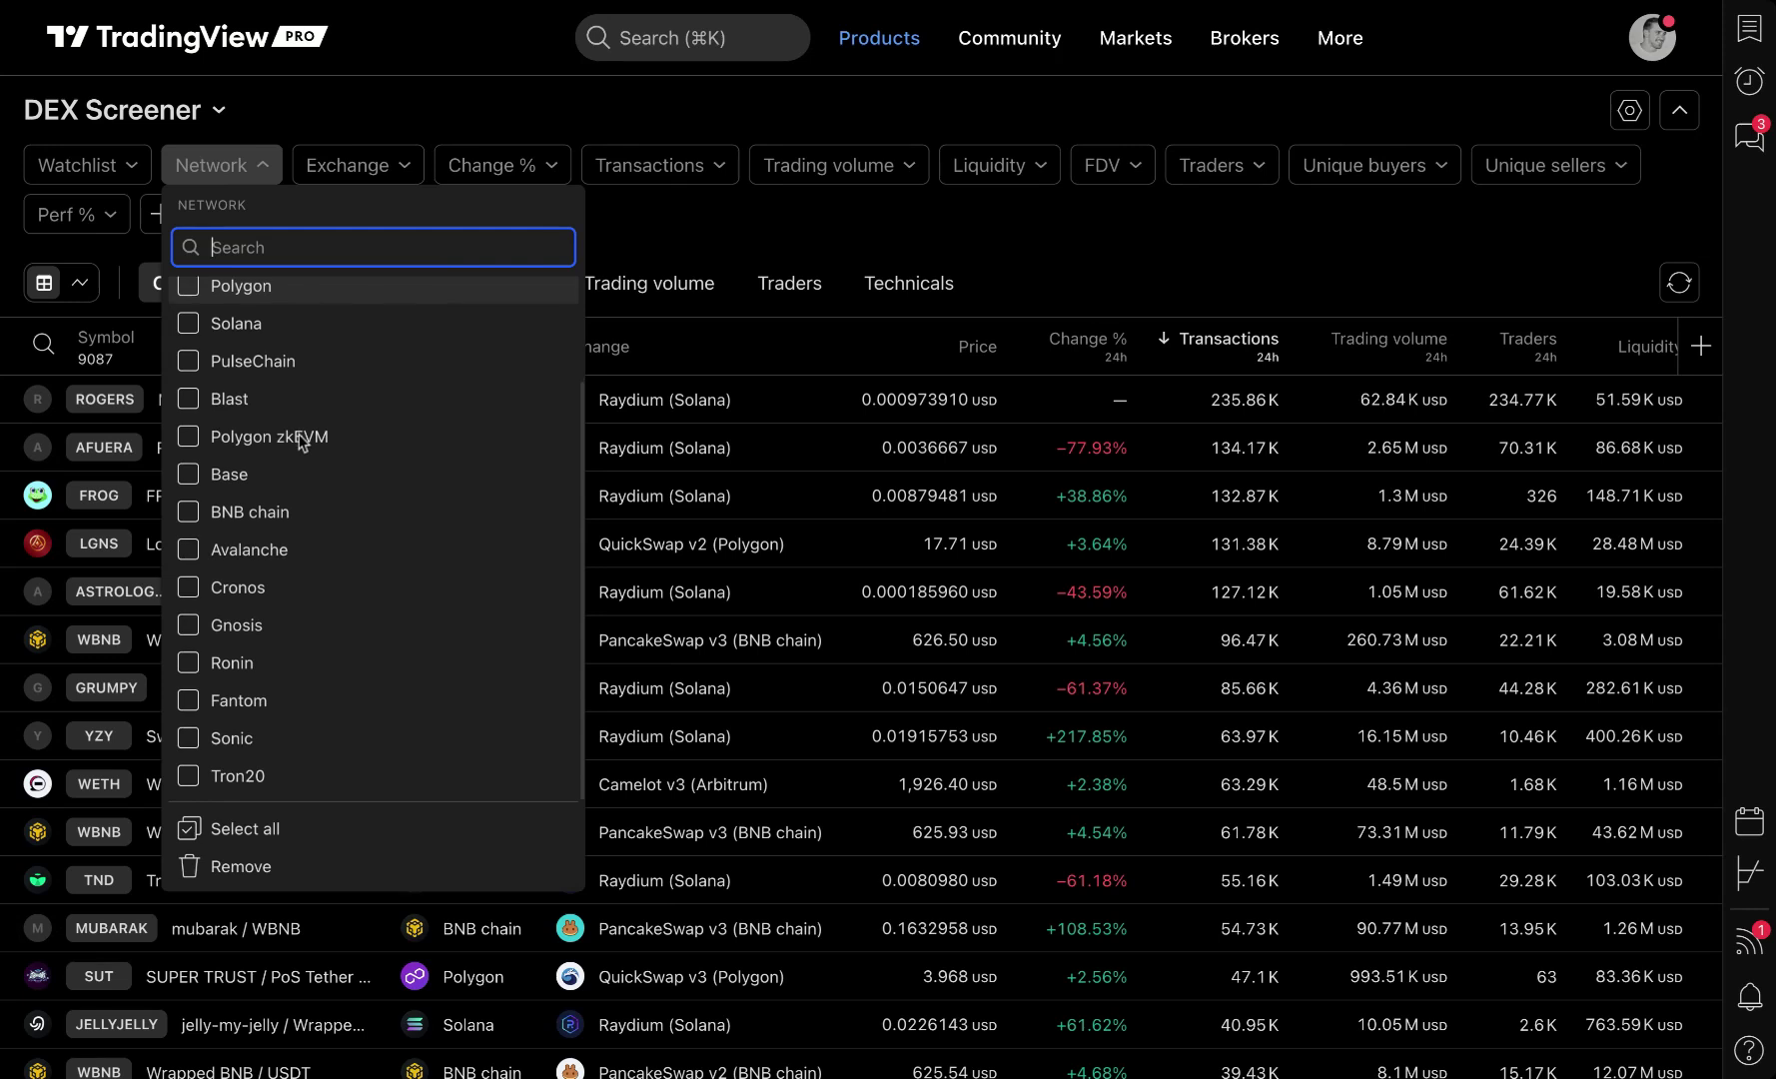
pyautogui.scroll(2, 268, 605)
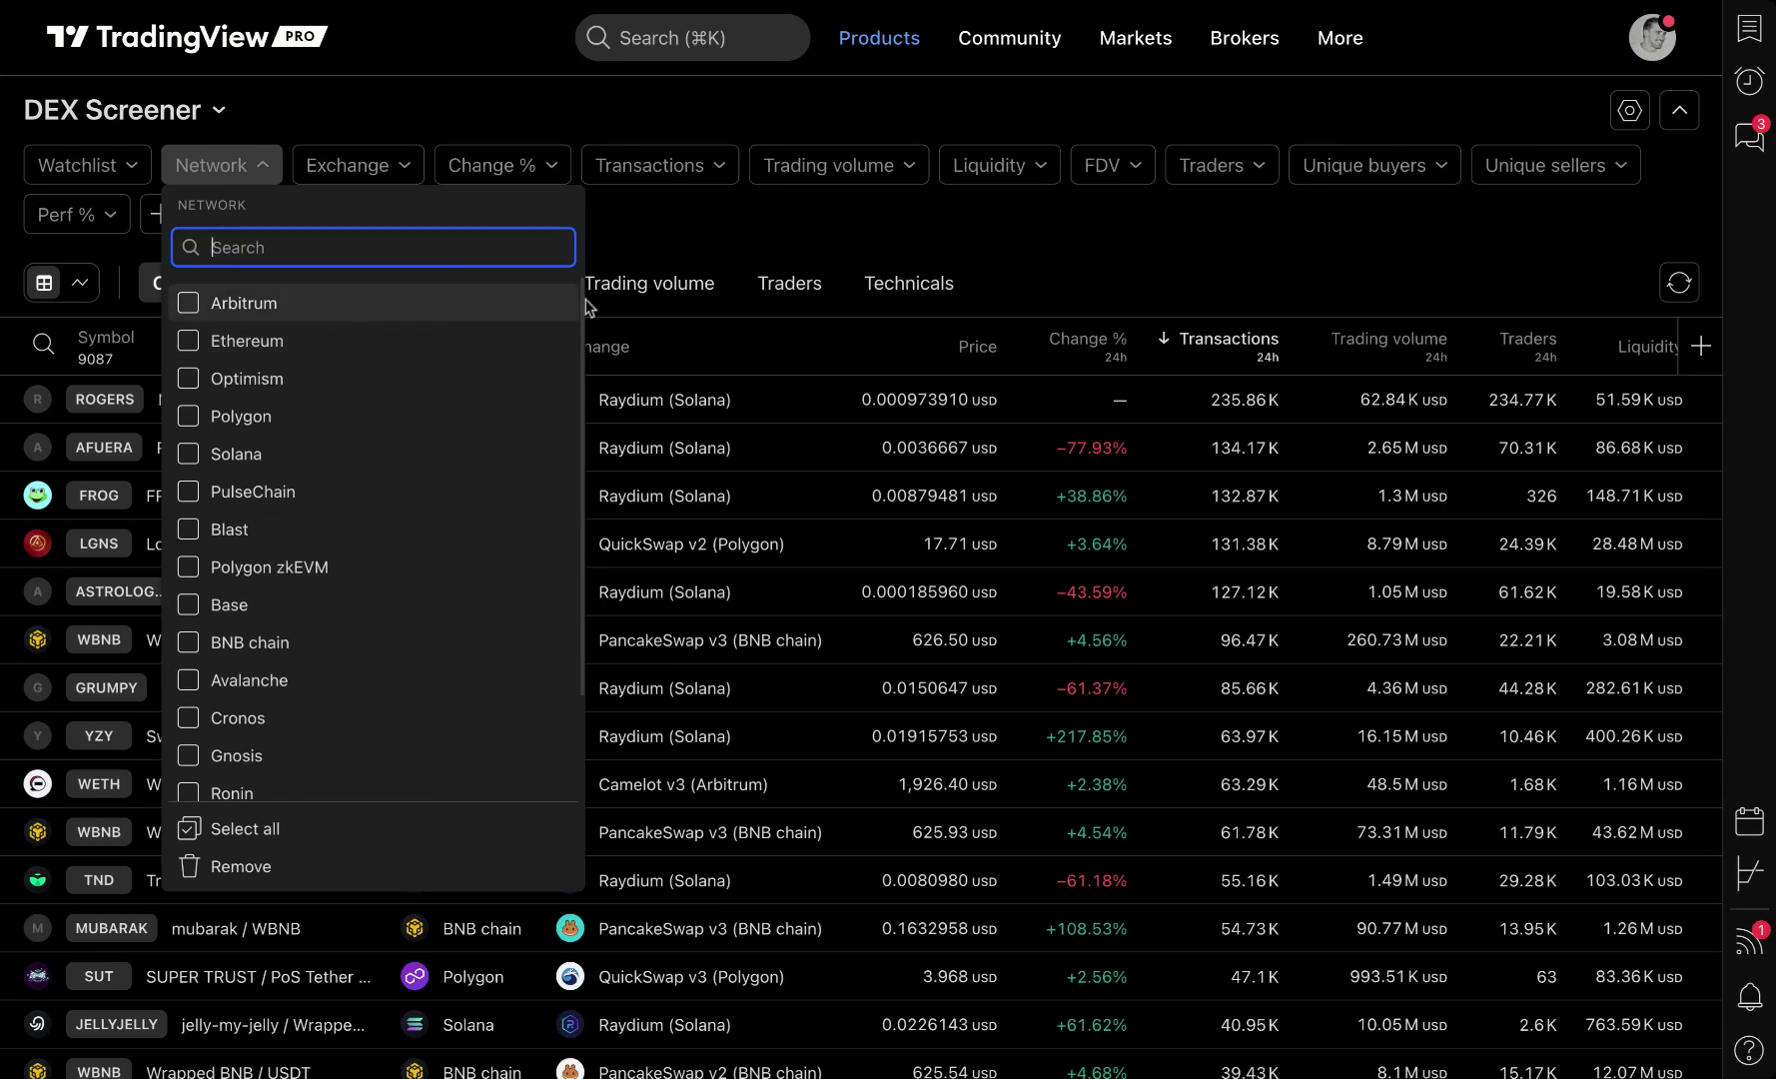
pyautogui.click(675, 233)
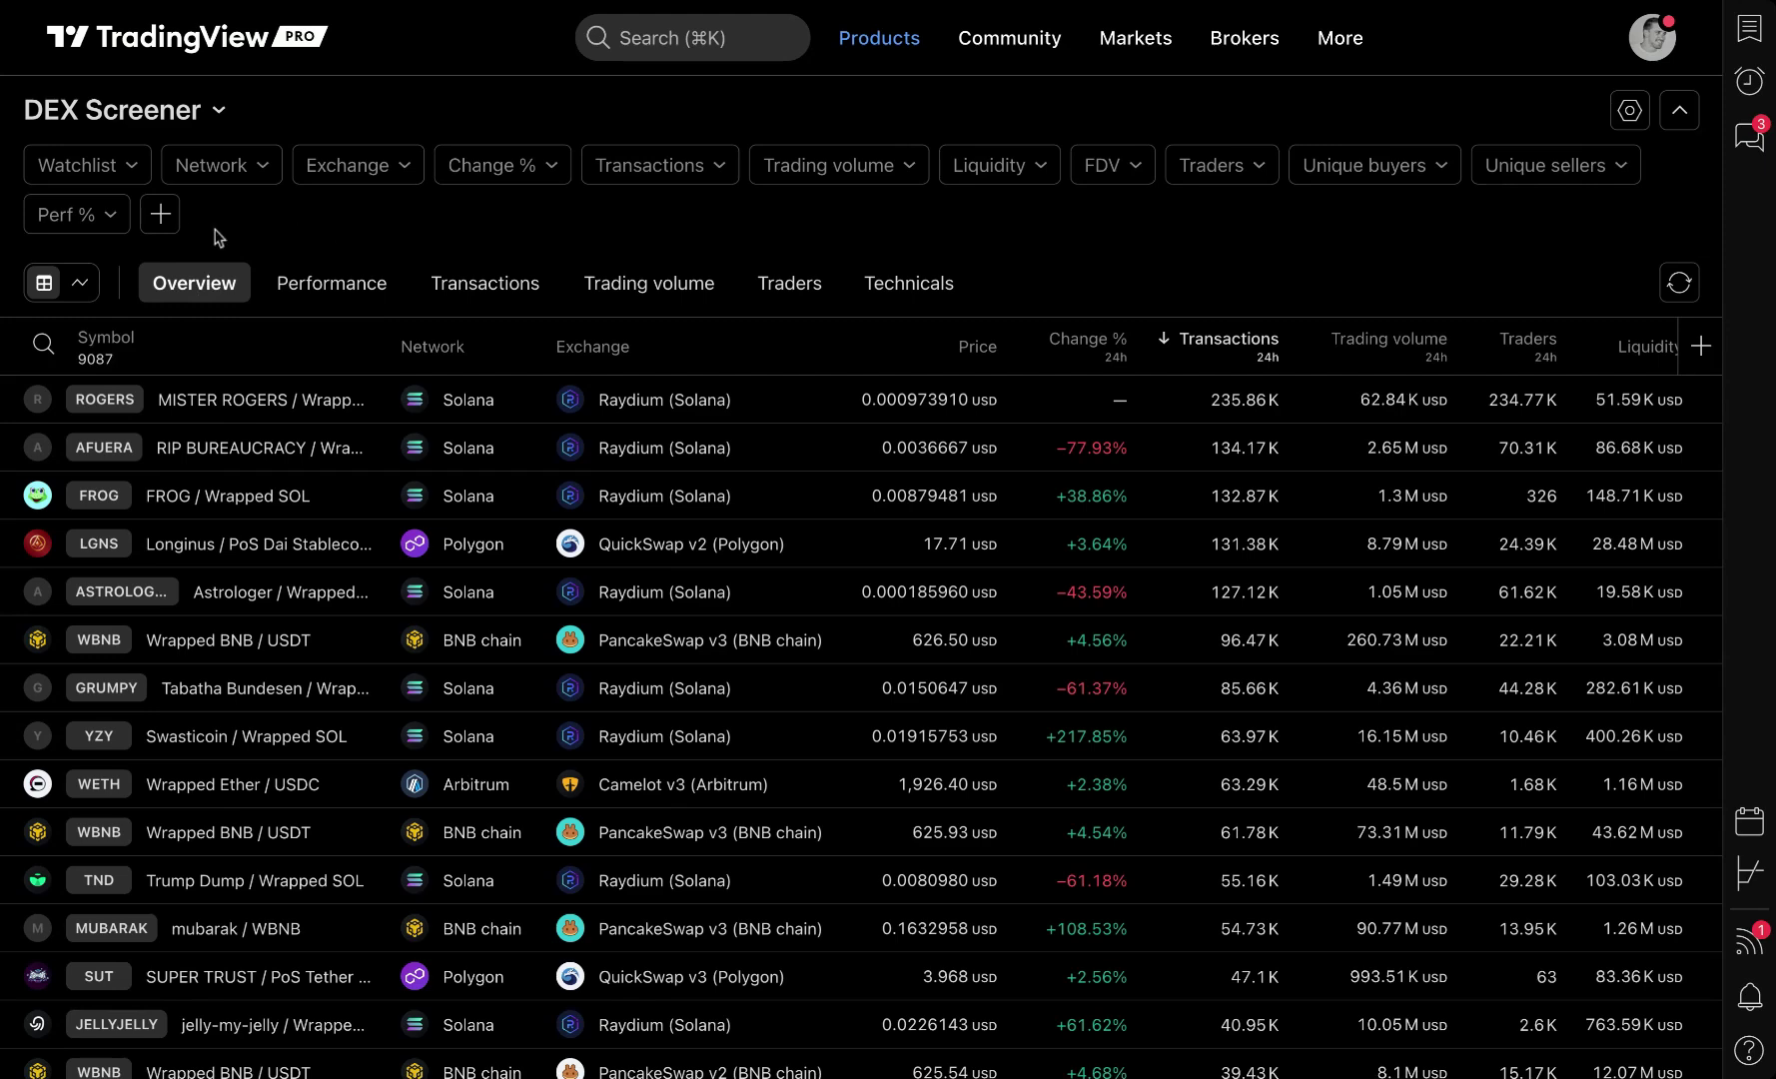
# - Inspect the DEX Screener's additional filter categories, including the filters under Pool info
pyautogui.click(164, 219)
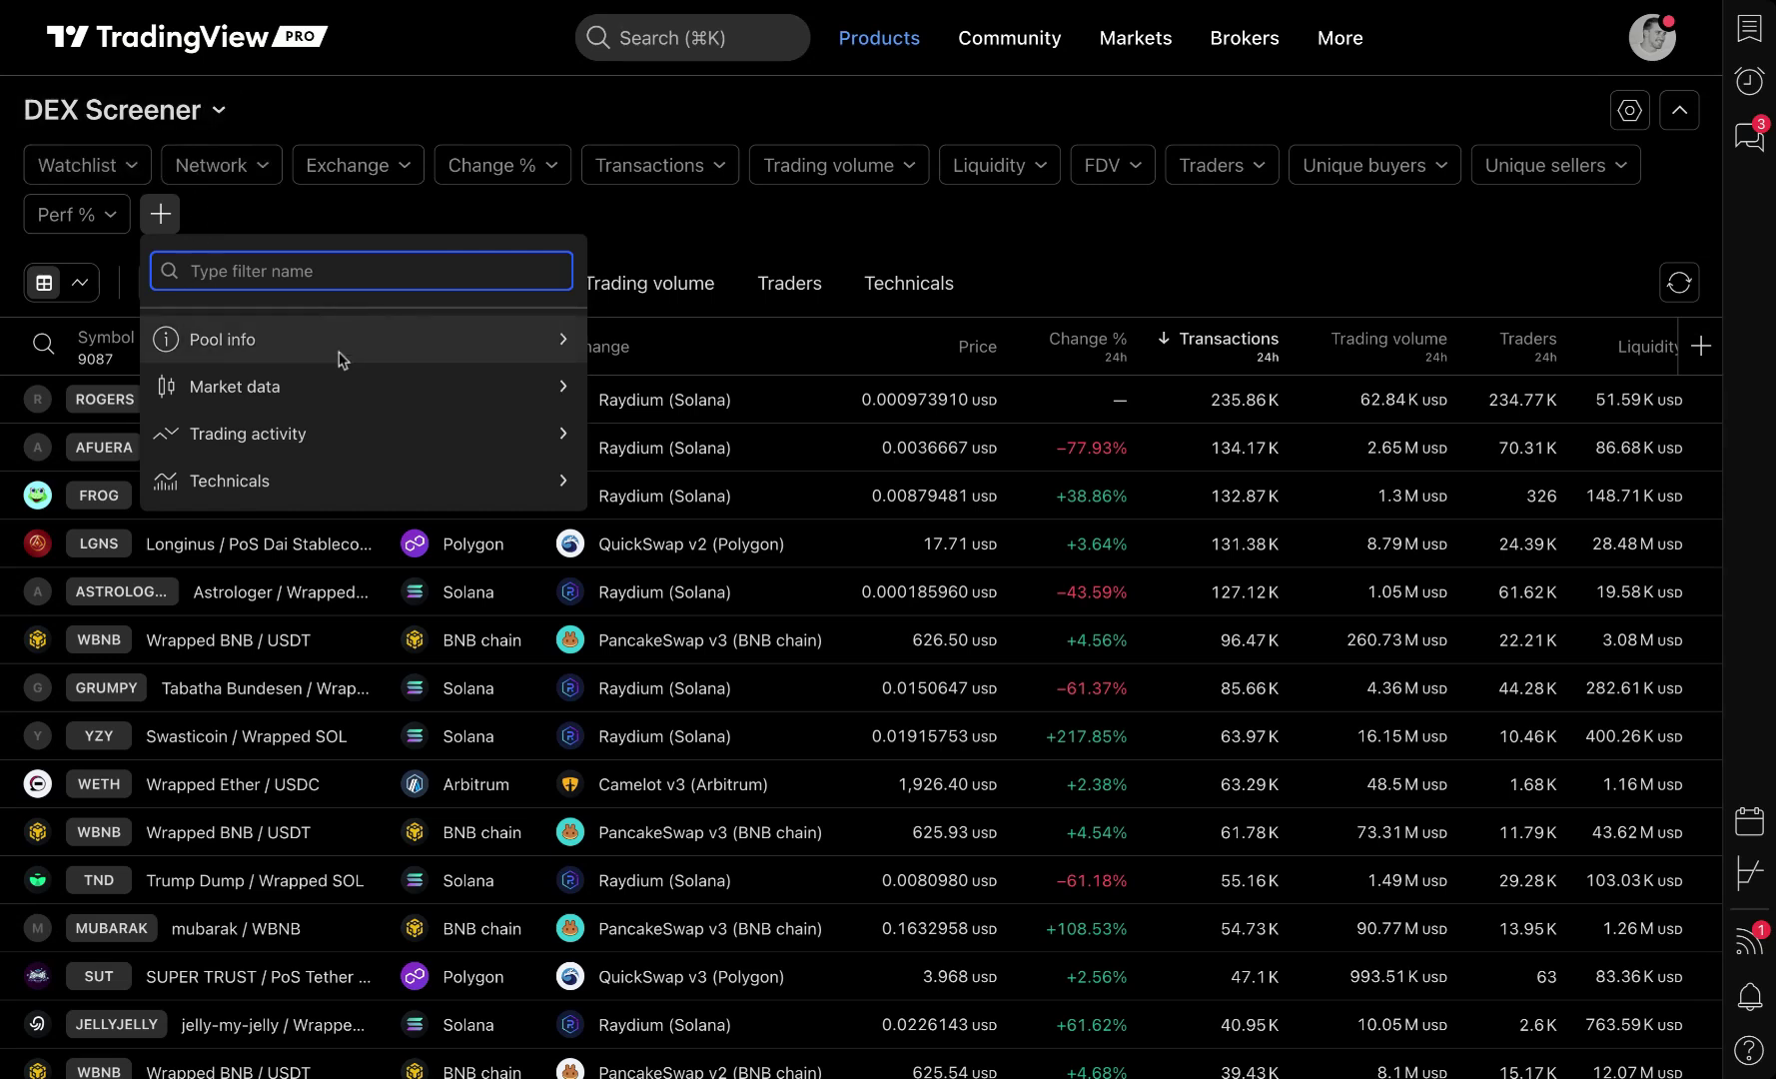
pyautogui.click(283, 342)
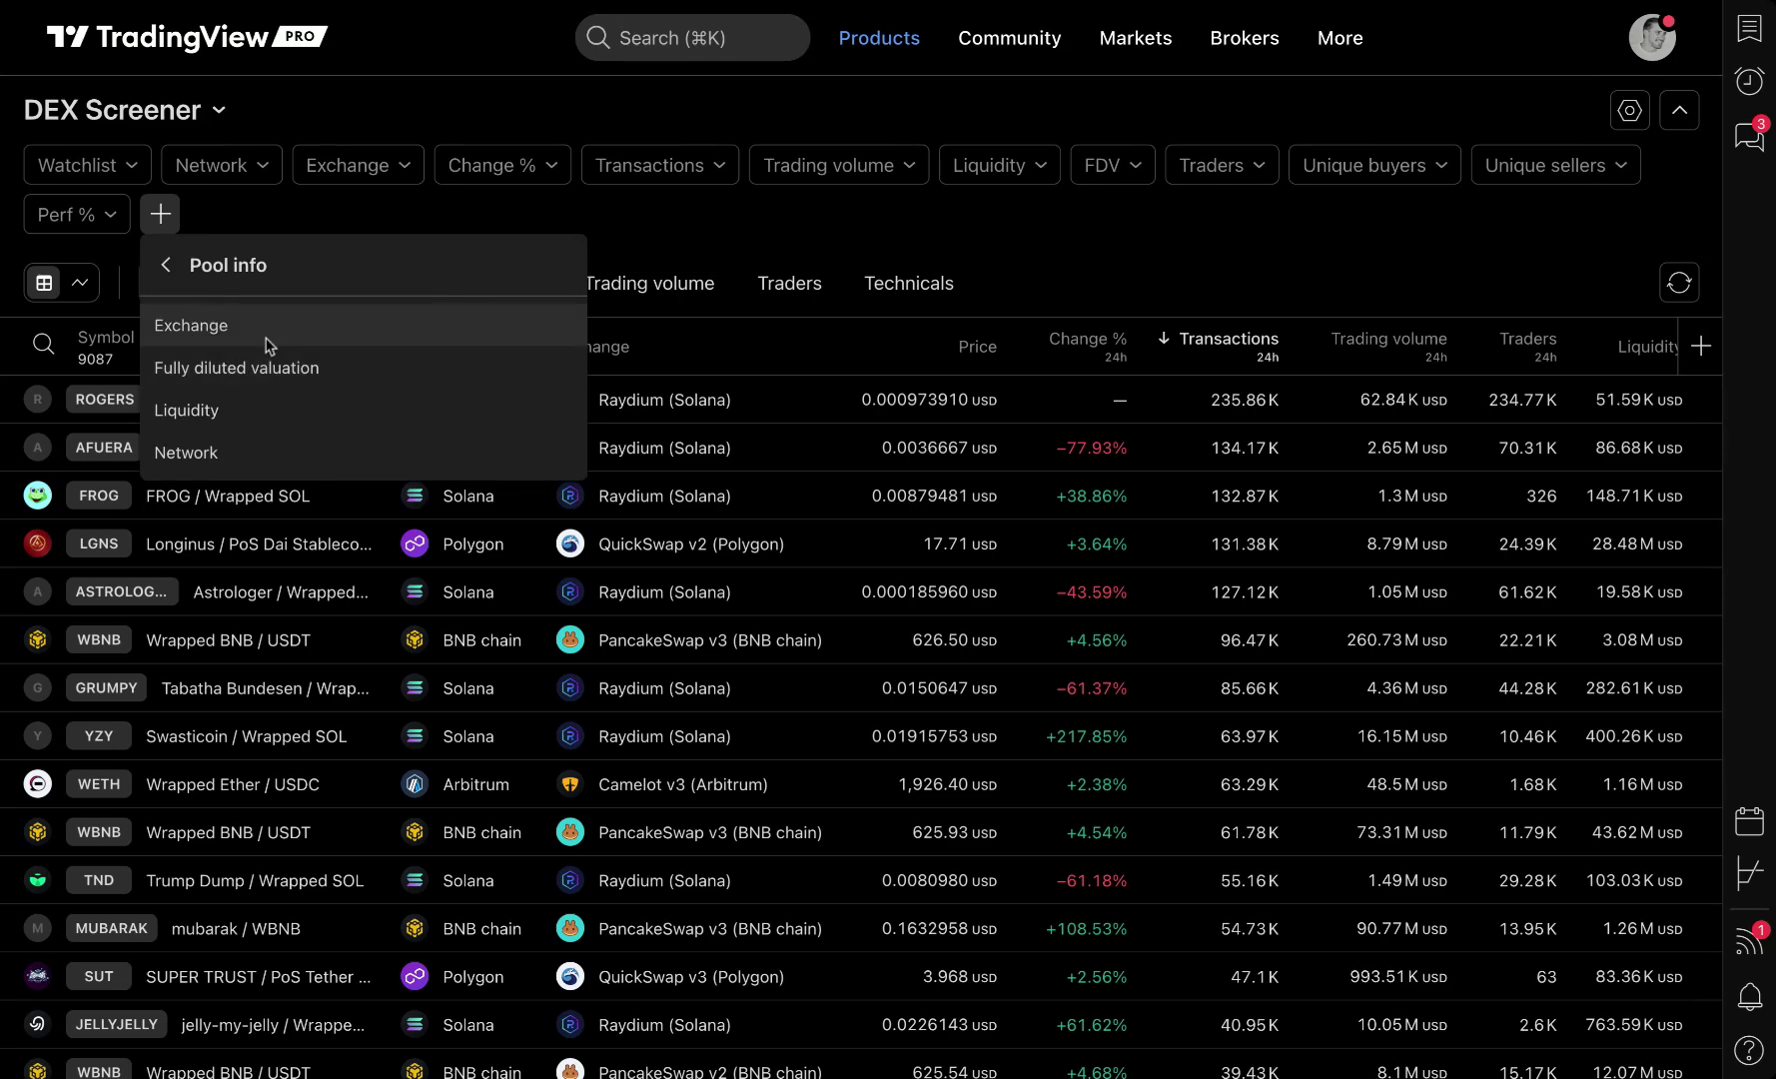
pyautogui.click(165, 268)
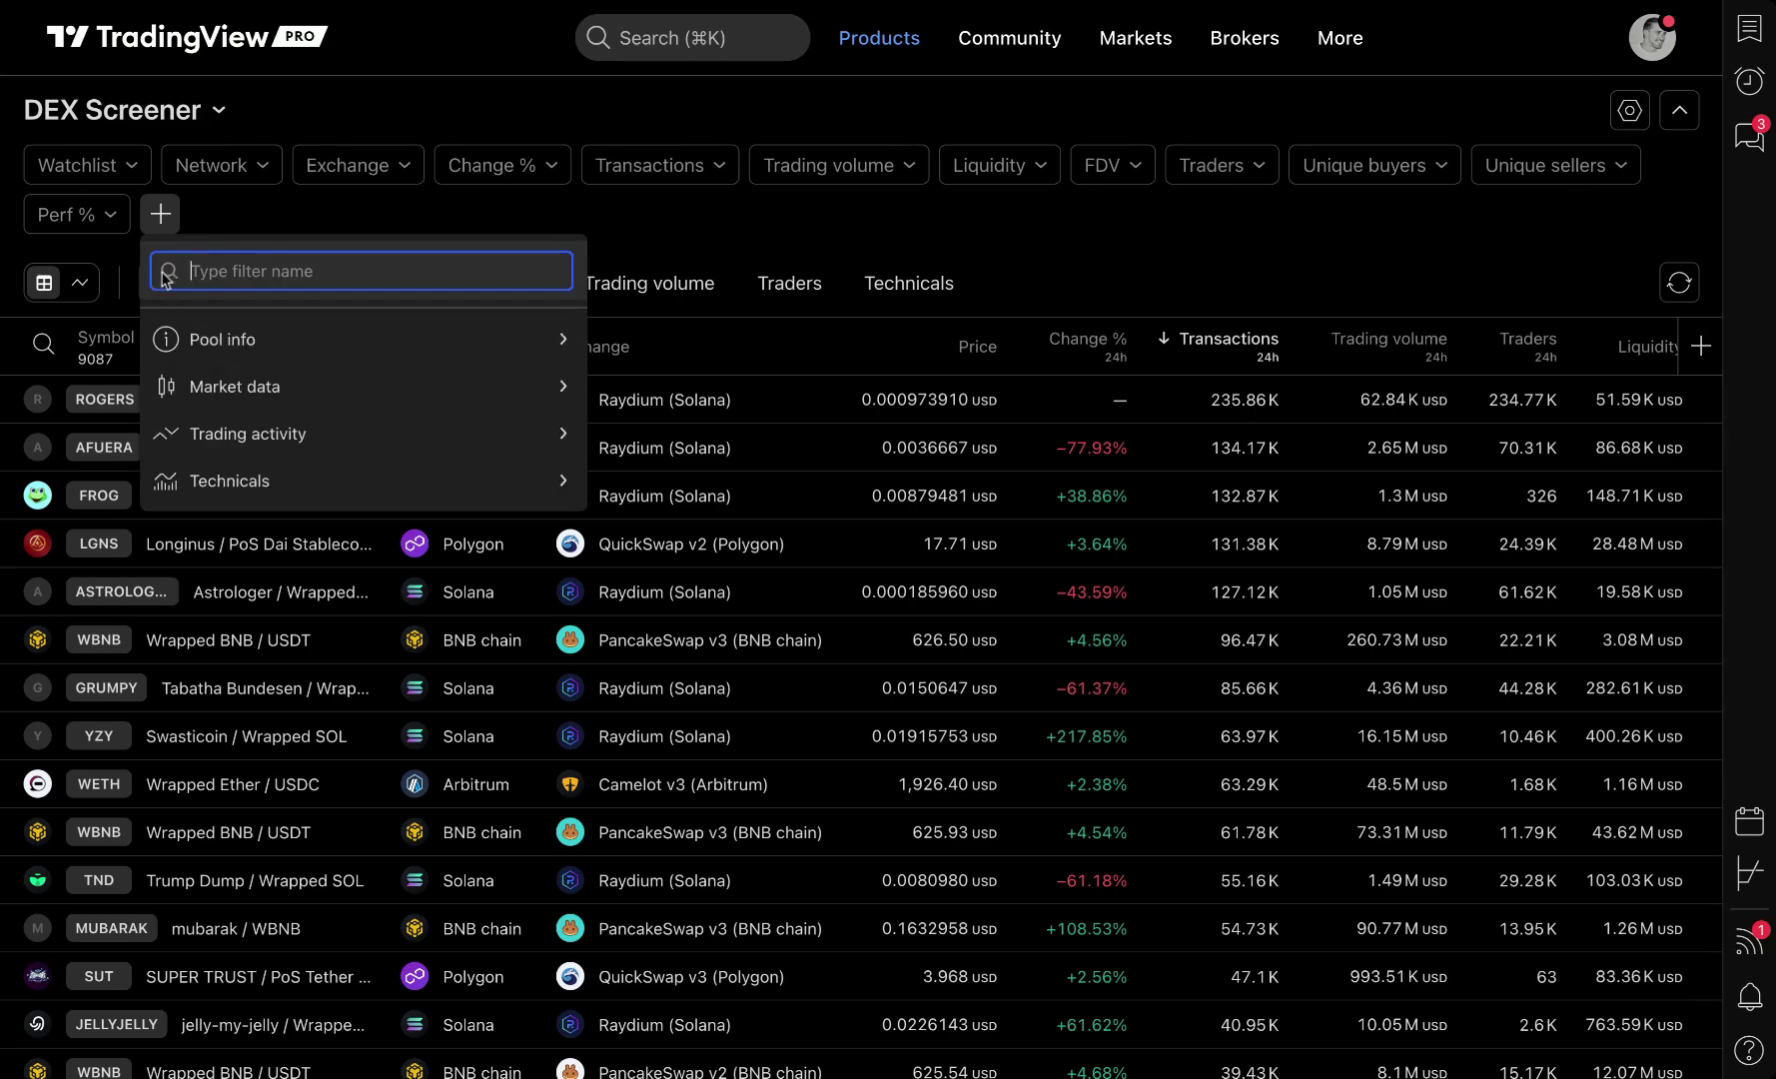
pyautogui.click(778, 212)
# - Open the Stocks heatmap from the list of products
pyautogui.moveTo(878, 39)
pyautogui.moveTo(929, 225)
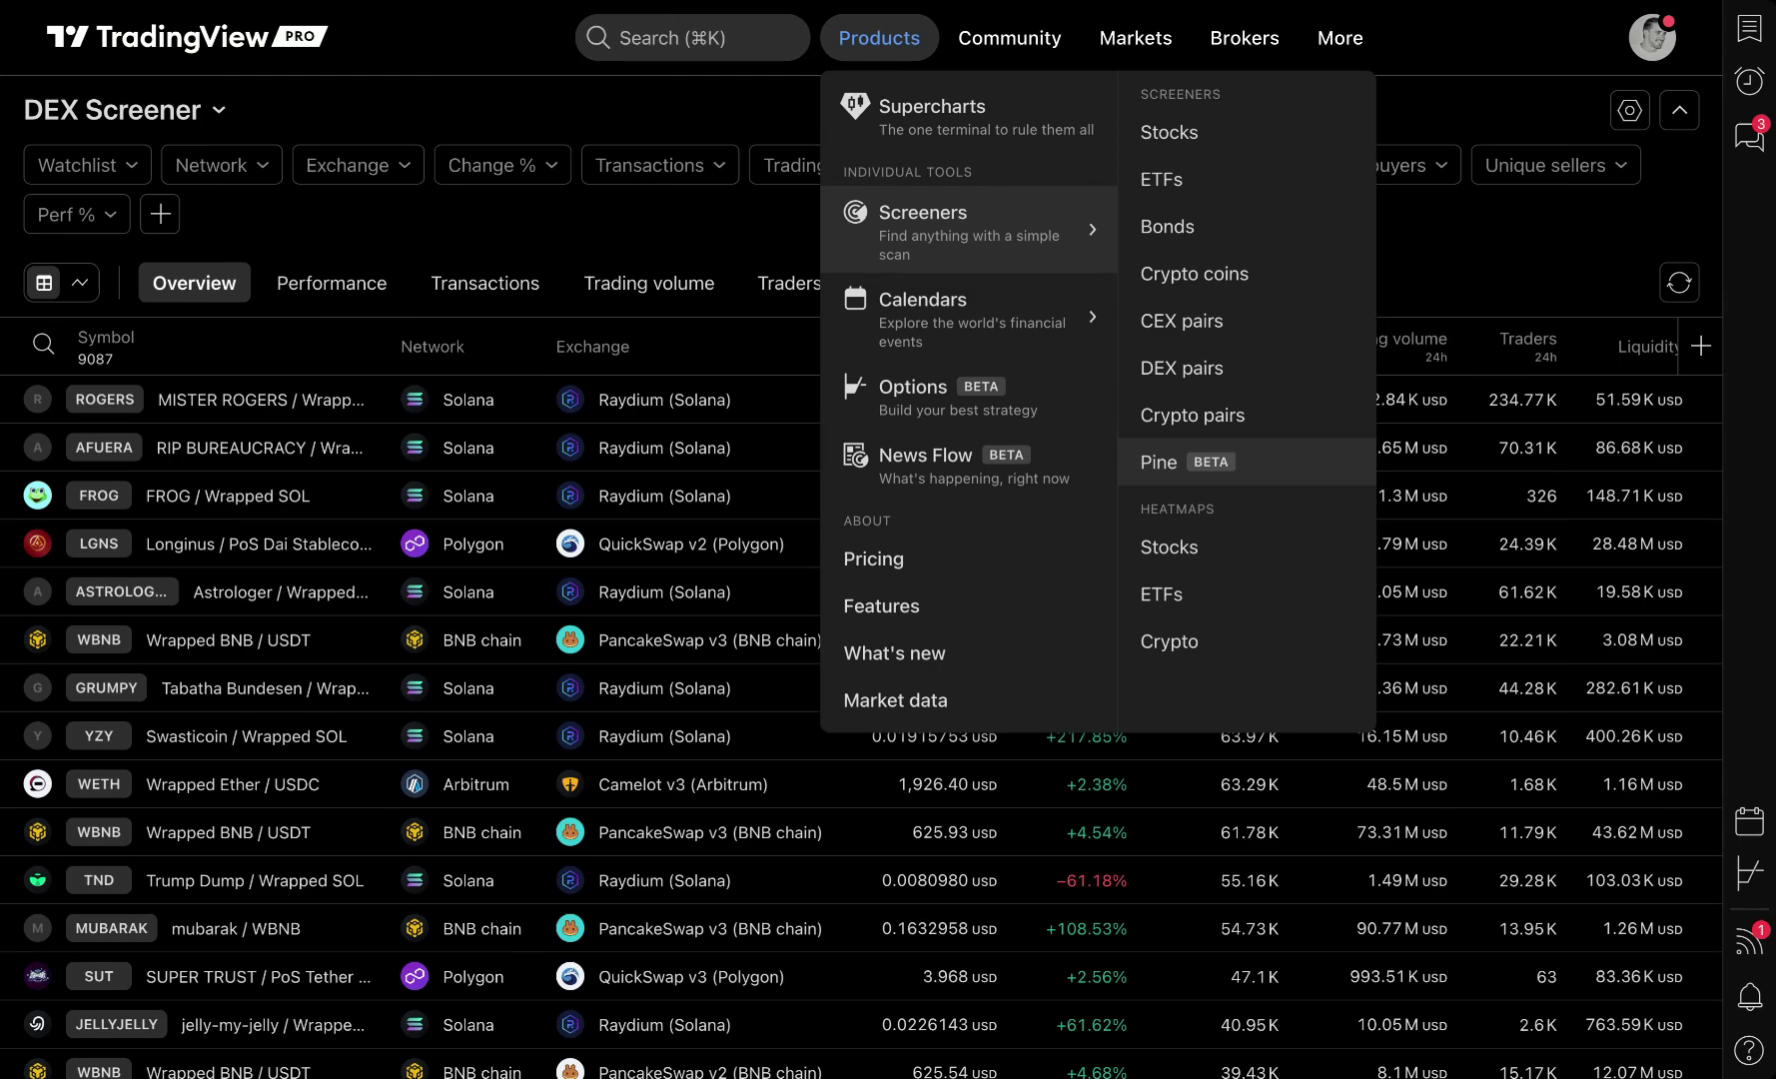
pyautogui.click(1193, 544)
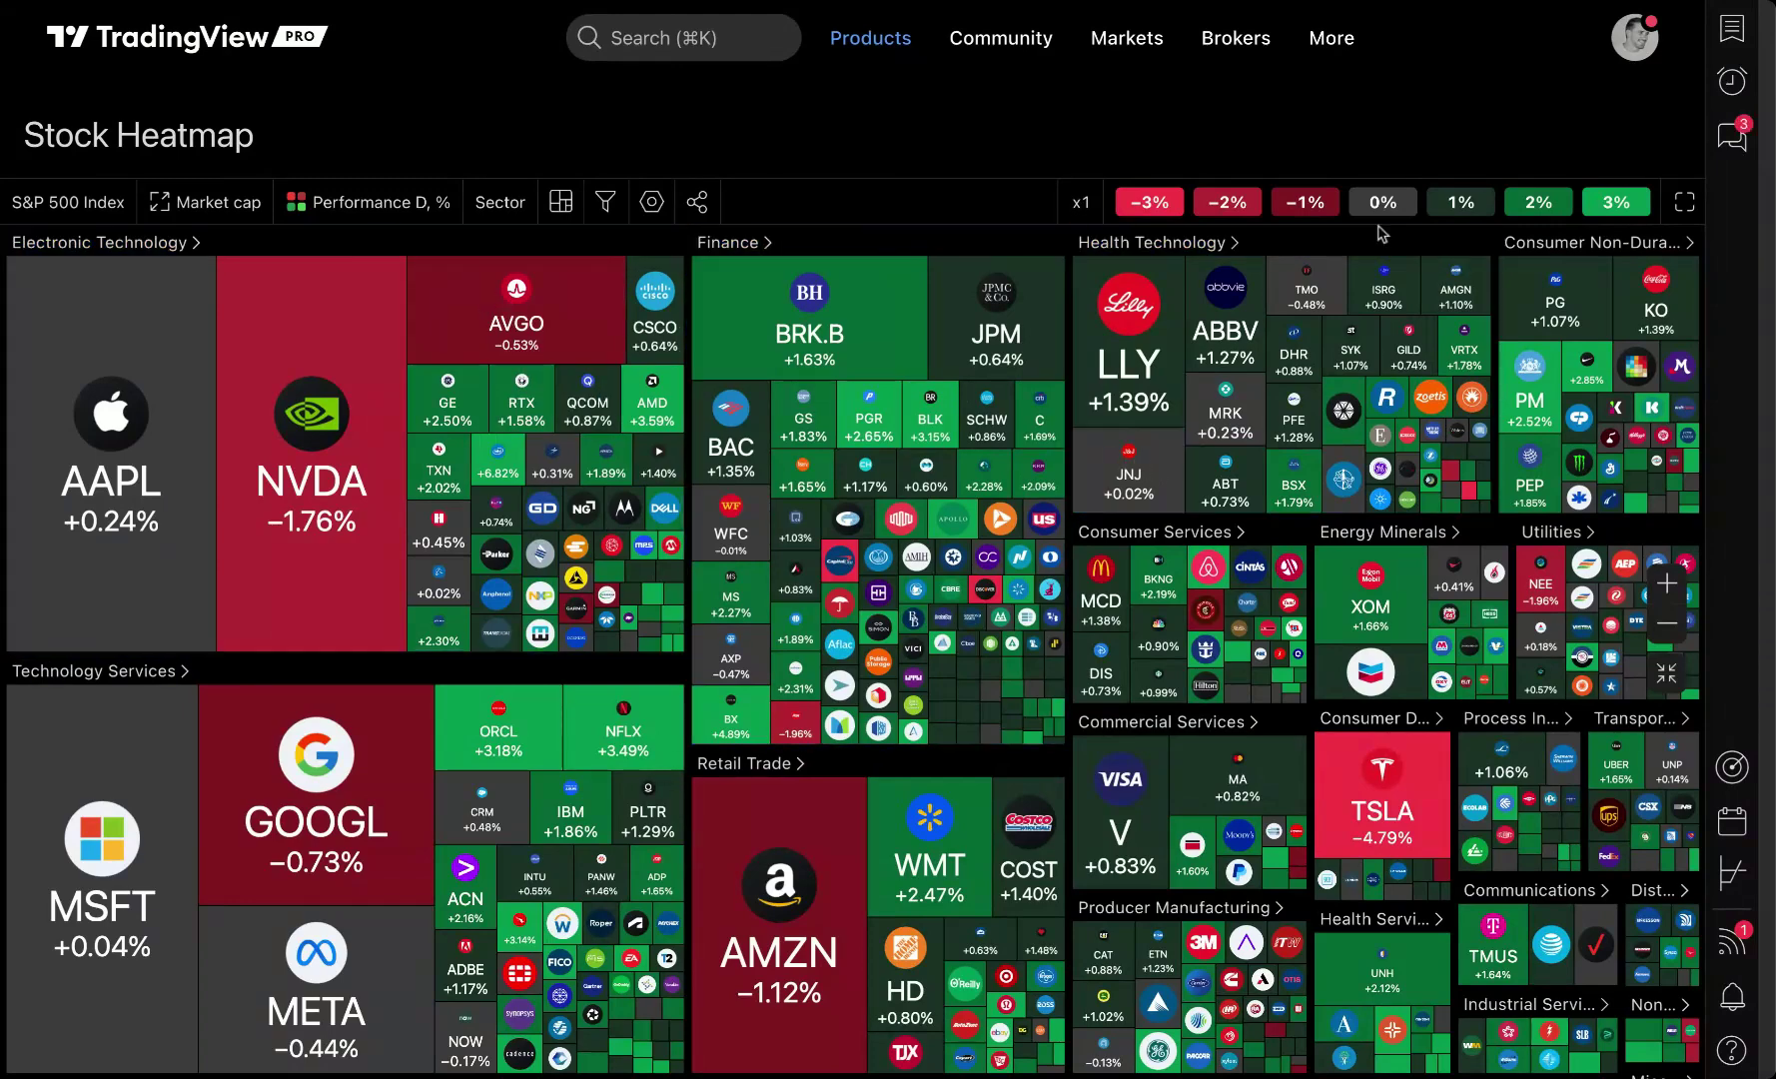
# - Hide the −3%, −2%, −1%, 0%, 1% and 2% performance bands so the heatmap shows only the 3% band
pyautogui.click(1171, 204)
pyautogui.click(1213, 204)
pyautogui.click(1312, 208)
pyautogui.click(1388, 208)
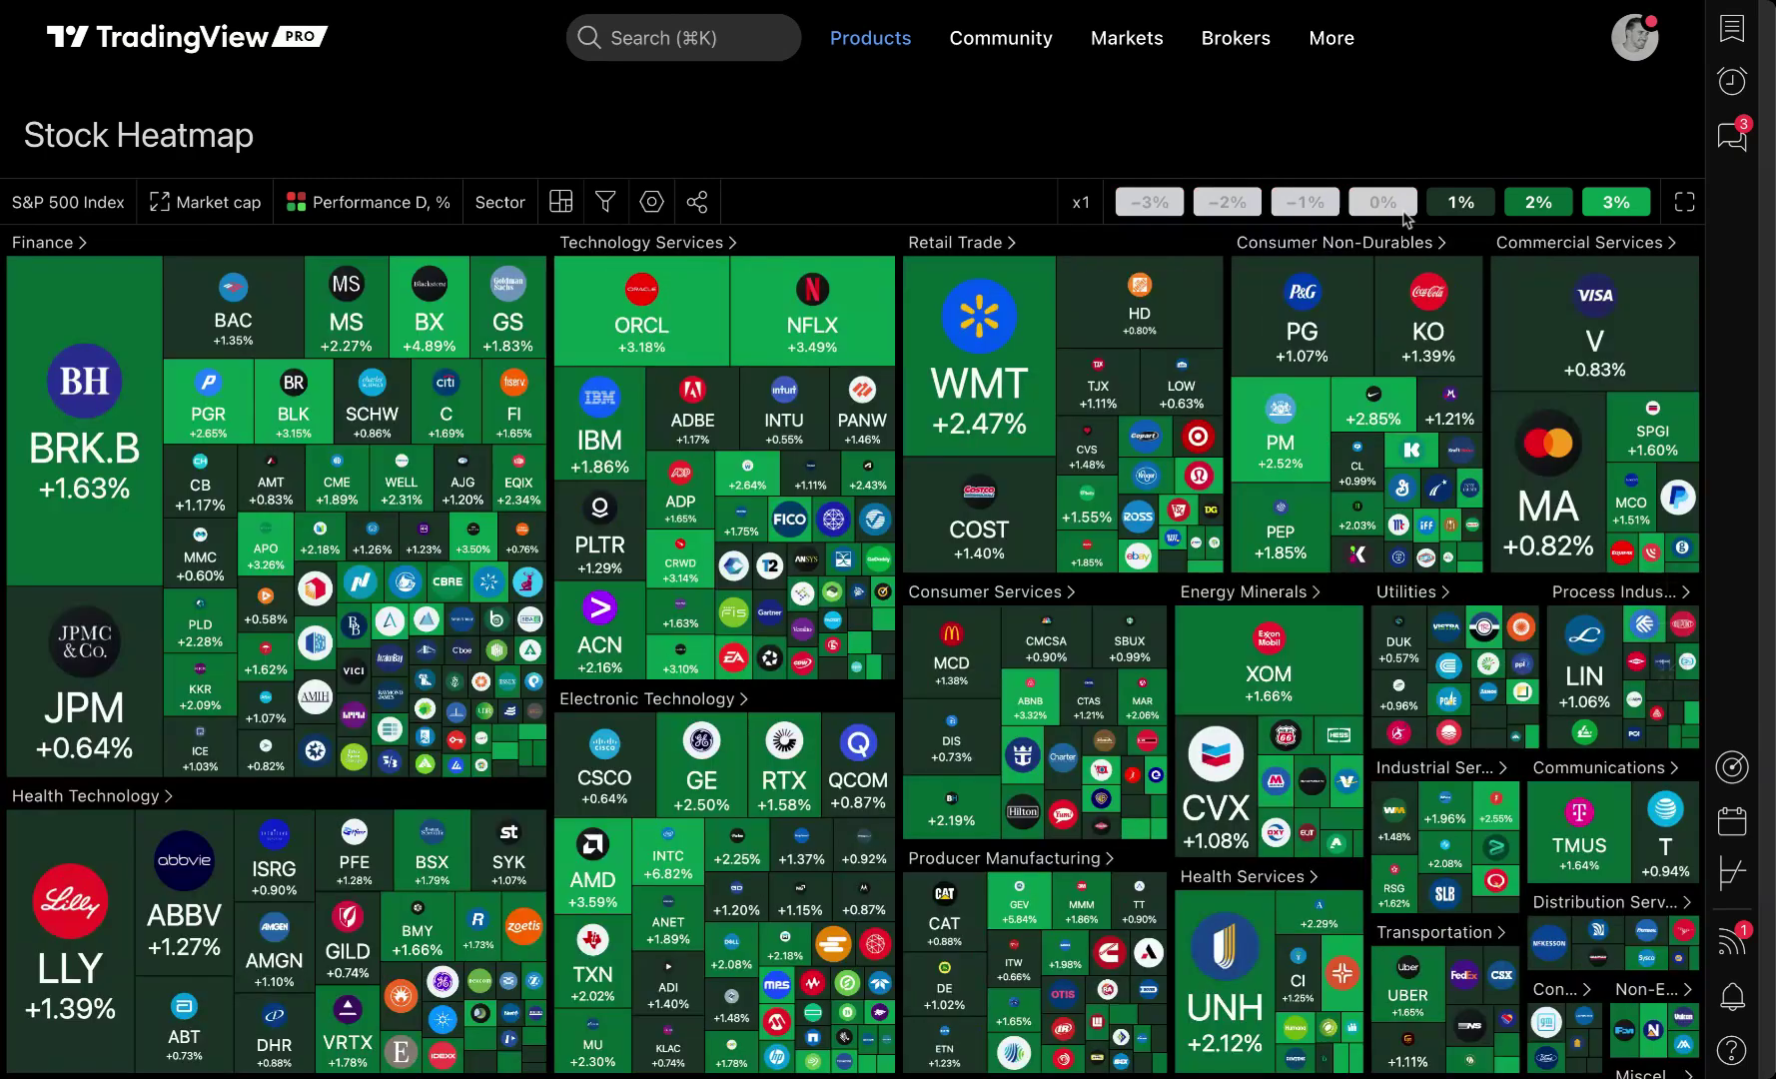
pyautogui.click(1432, 208)
pyautogui.click(1563, 210)
pyautogui.moveTo(924, 58)
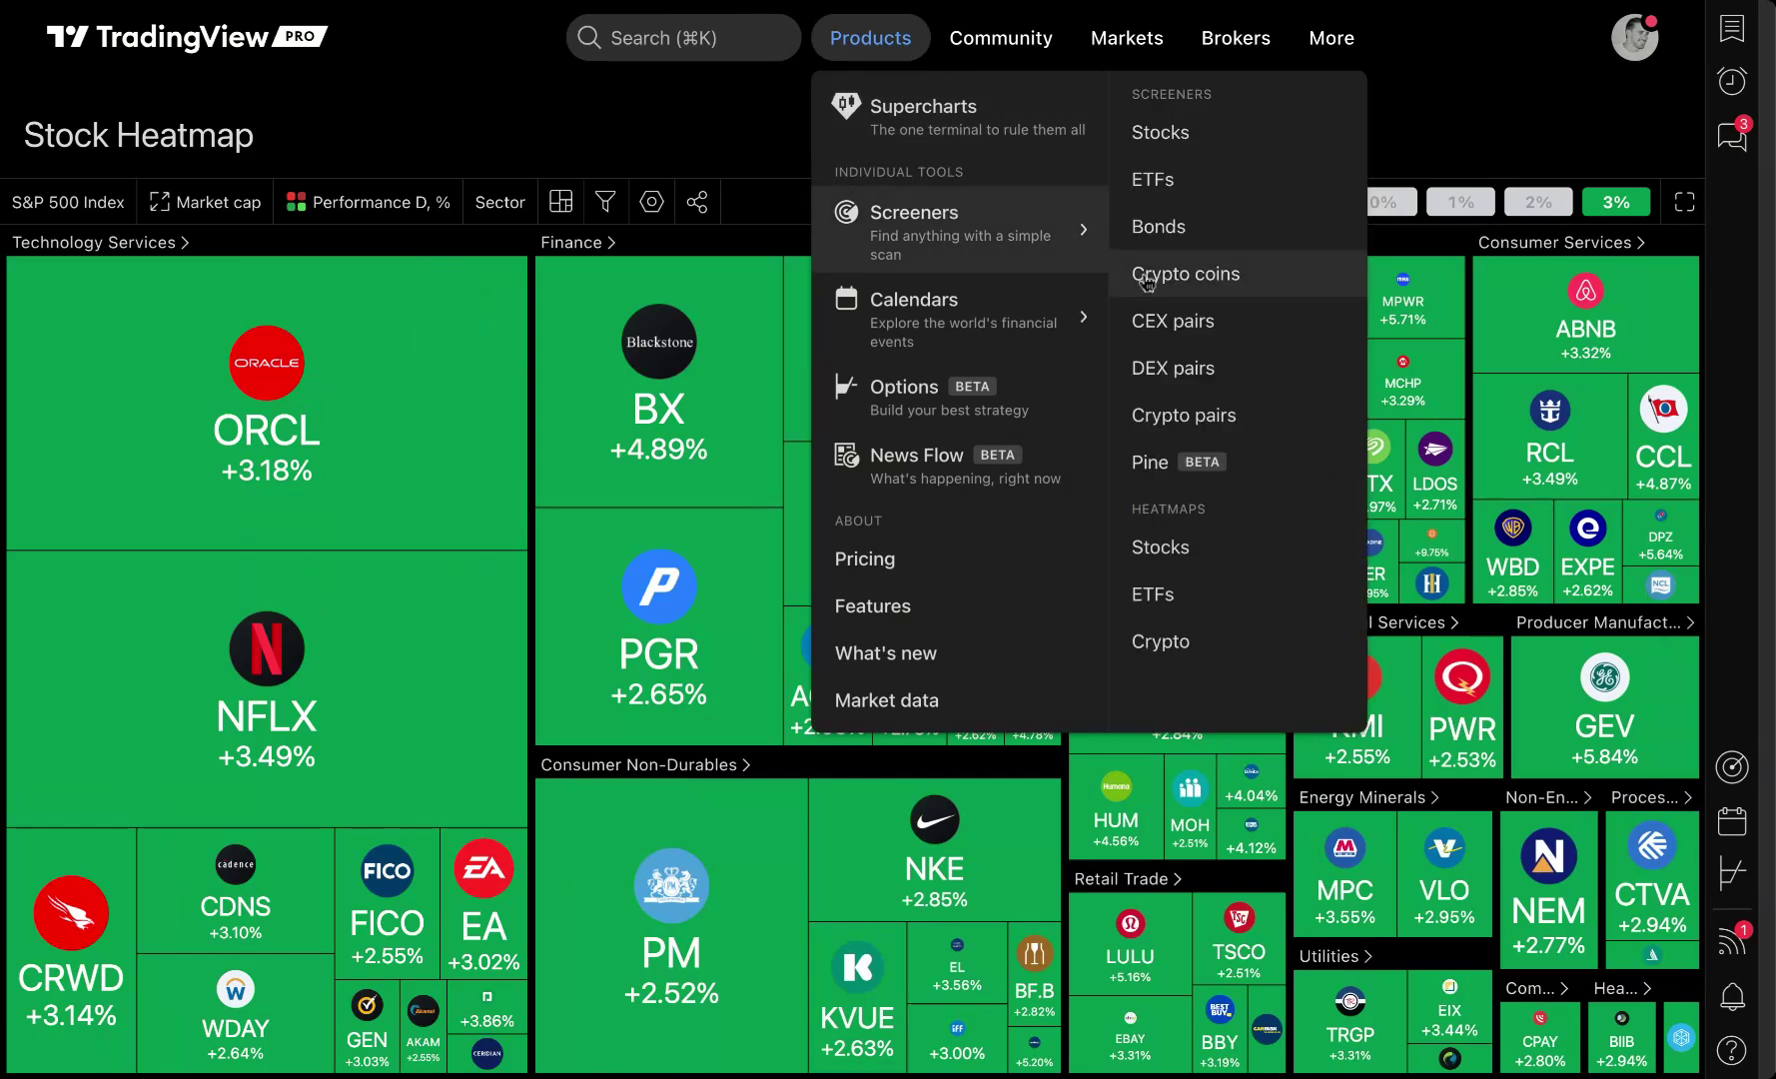
# - Restore all hidden performance bands on the heatmap, from 2% down to −3%
pyautogui.click(1535, 214)
pyautogui.click(1478, 213)
pyautogui.click(1403, 210)
pyautogui.click(1300, 205)
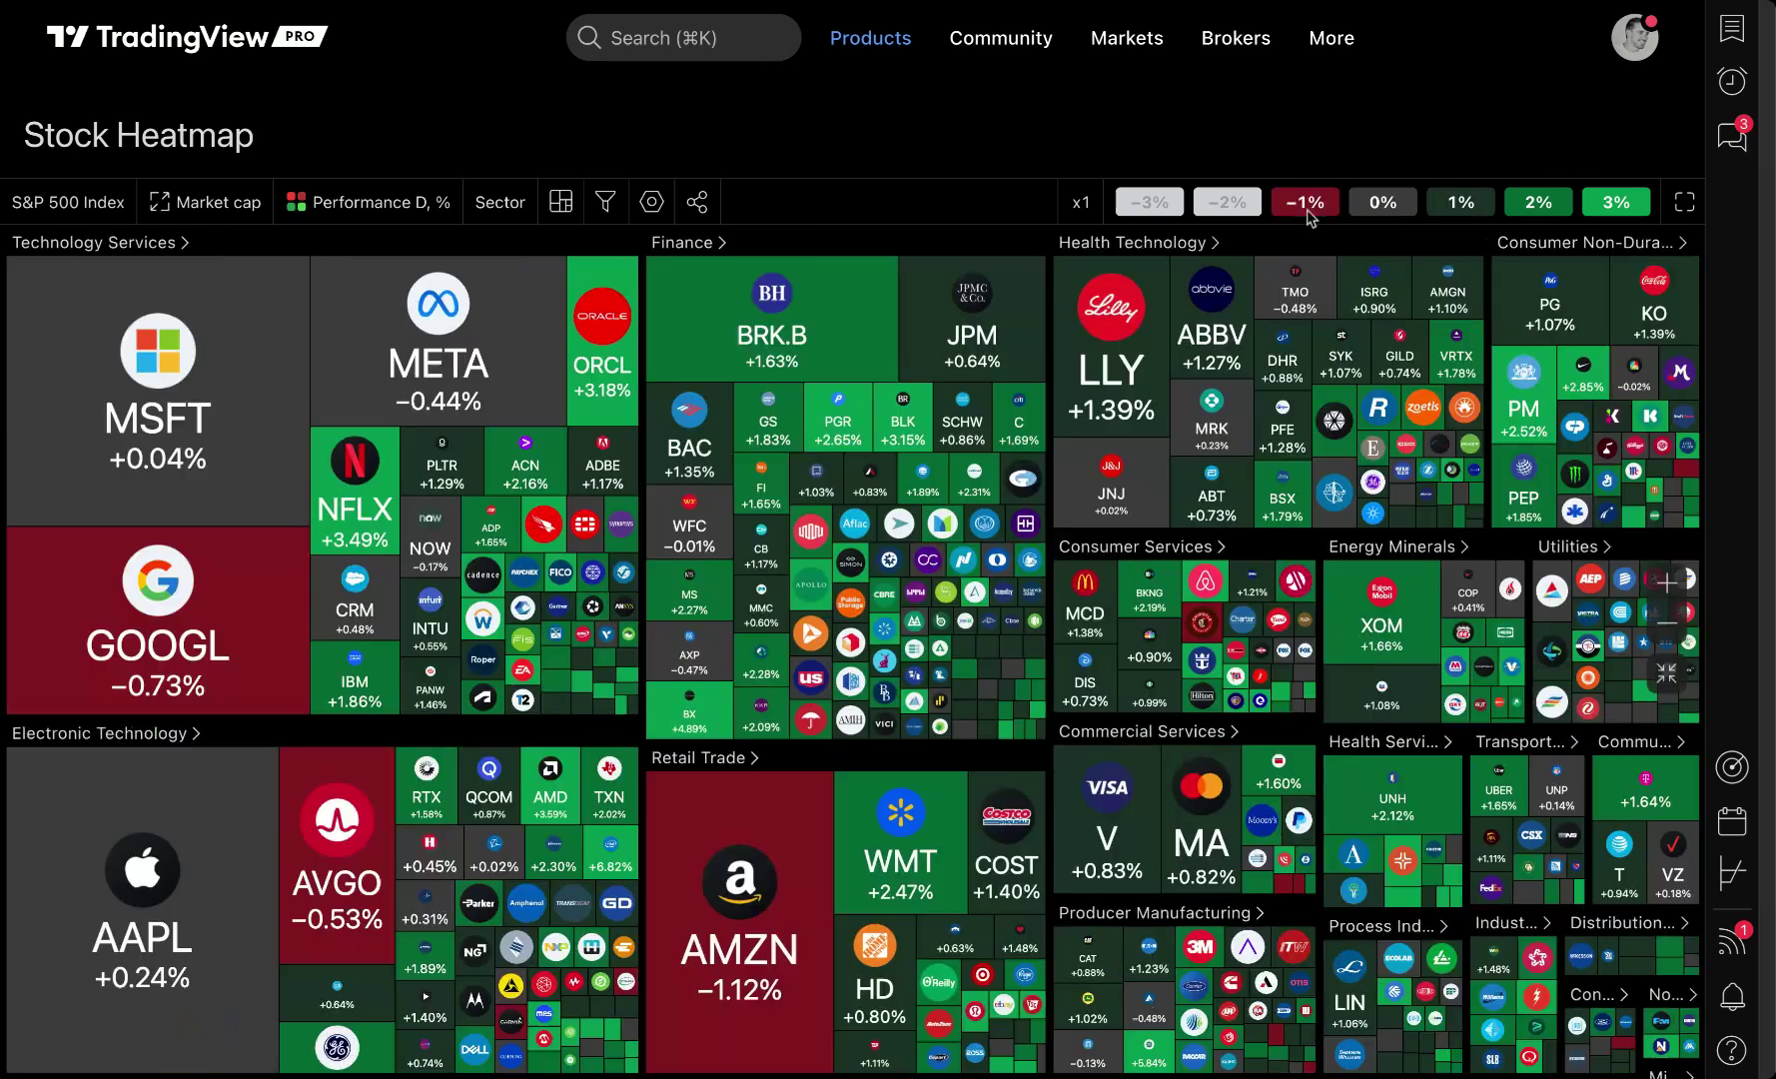
pyautogui.click(1230, 207)
pyautogui.click(1146, 208)
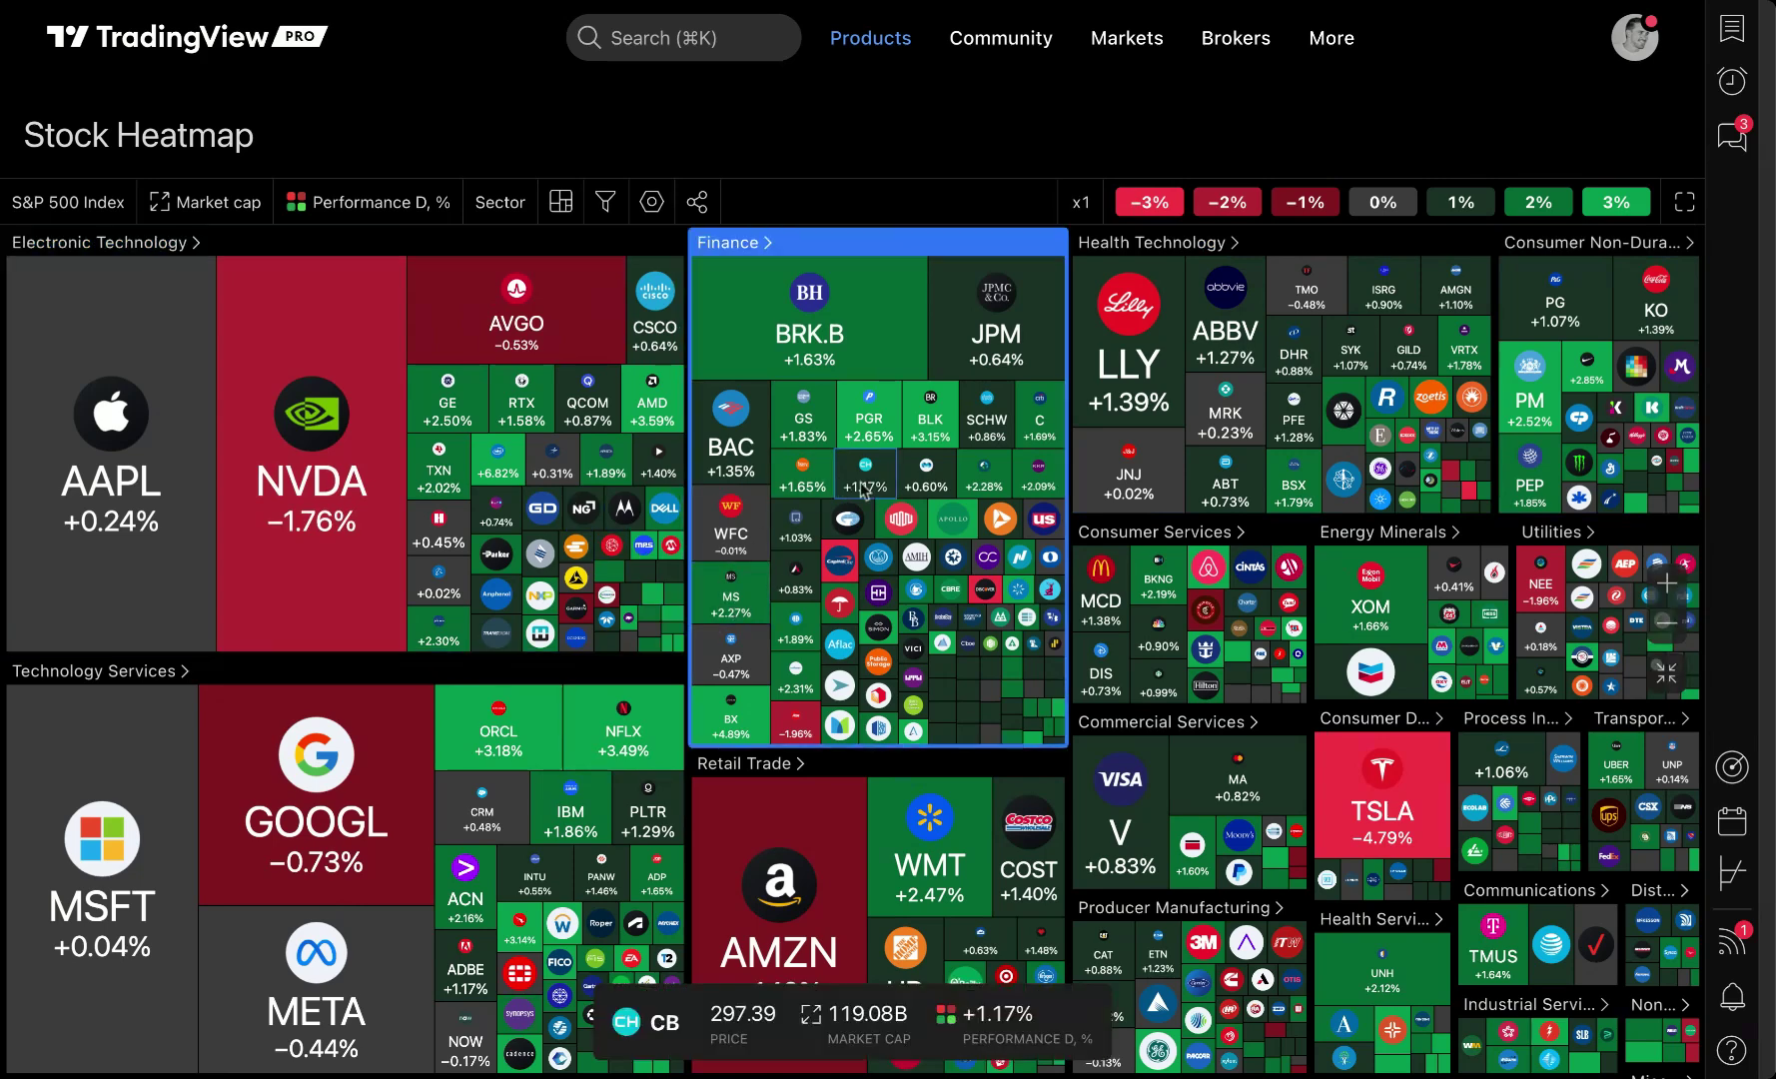
# - Set the heatmap source to All US companies and color it by Performance YTD, %
pyautogui.click(418, 205)
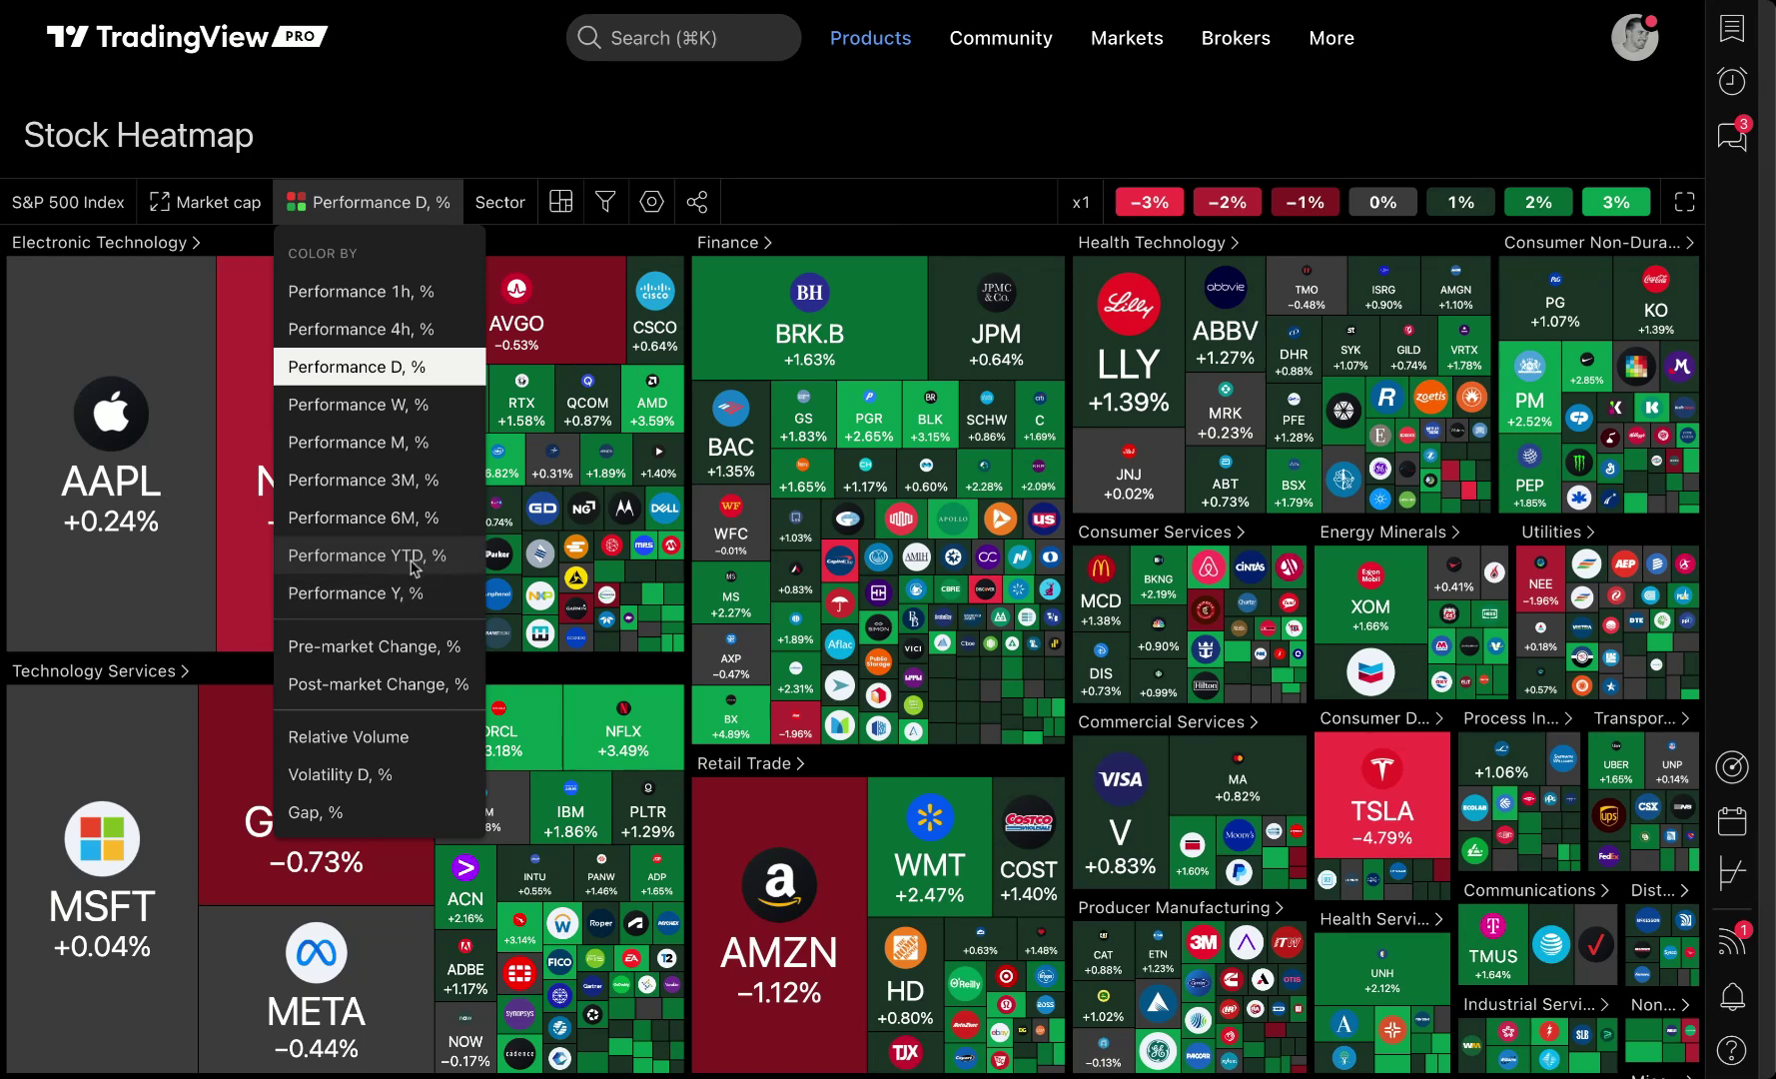
pyautogui.click(68, 202)
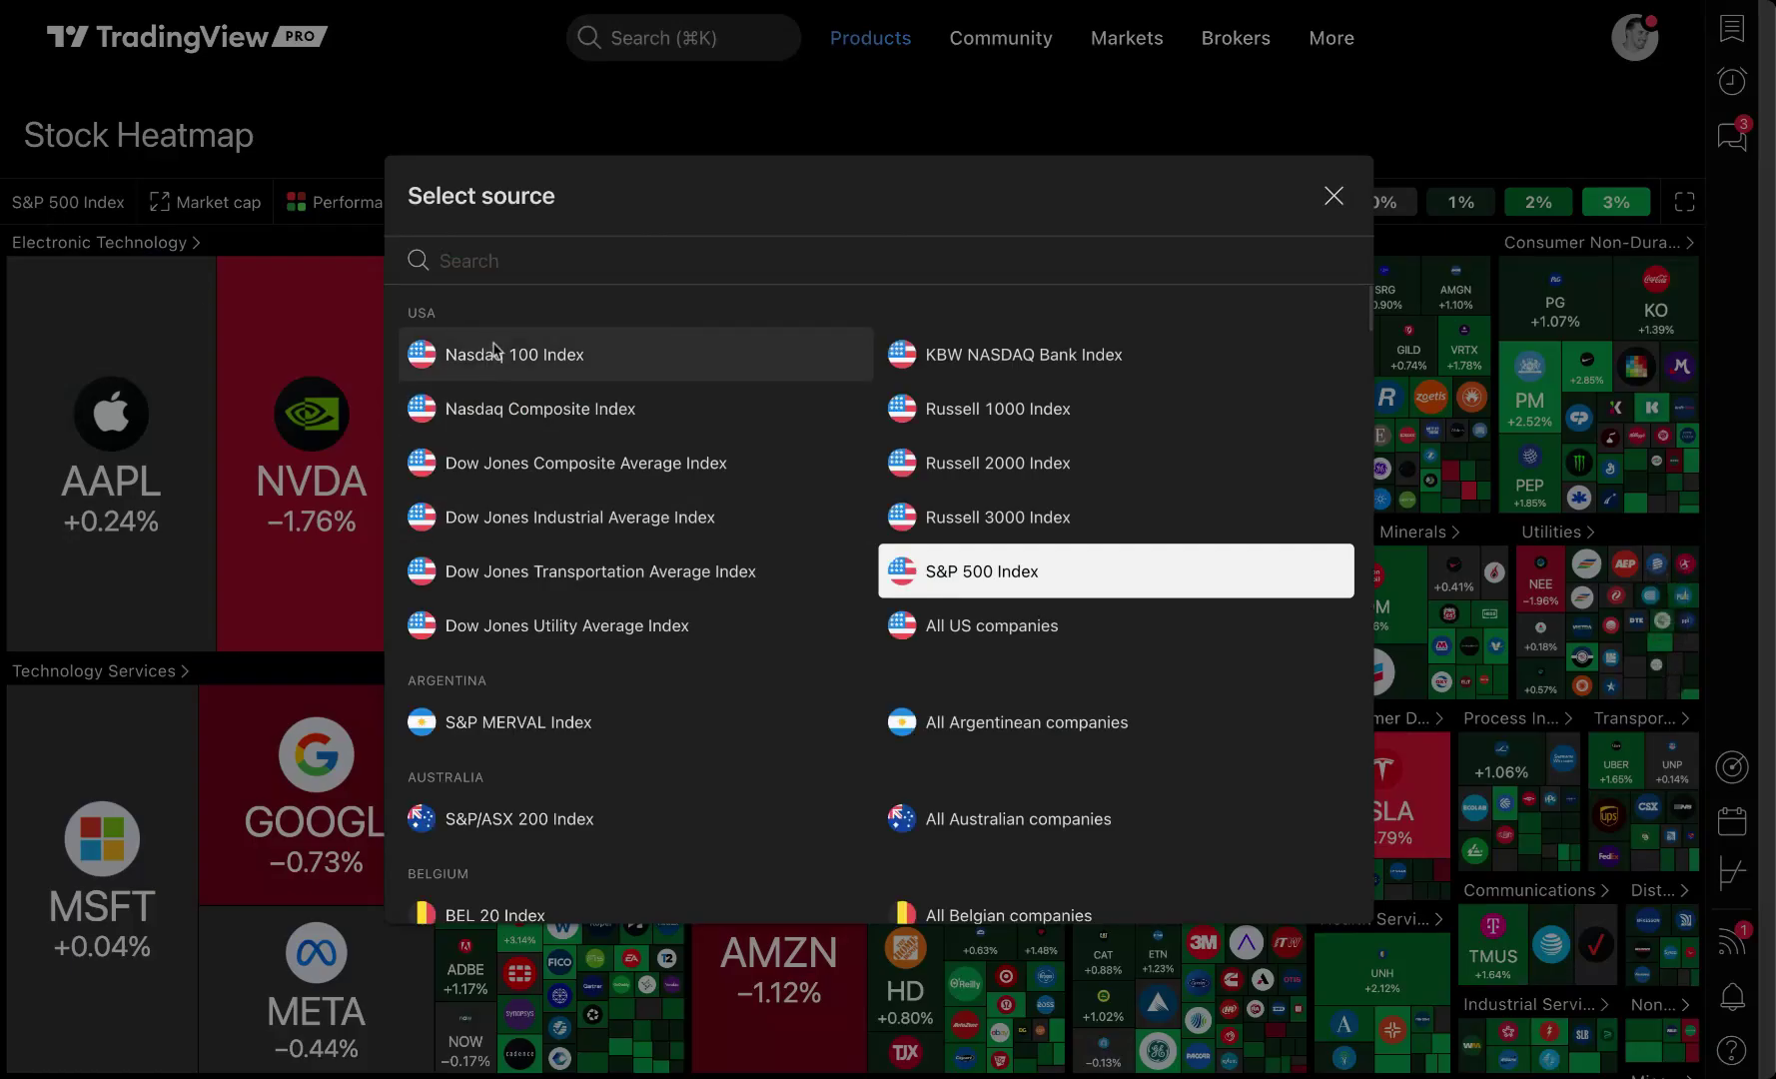
pyautogui.click(981, 636)
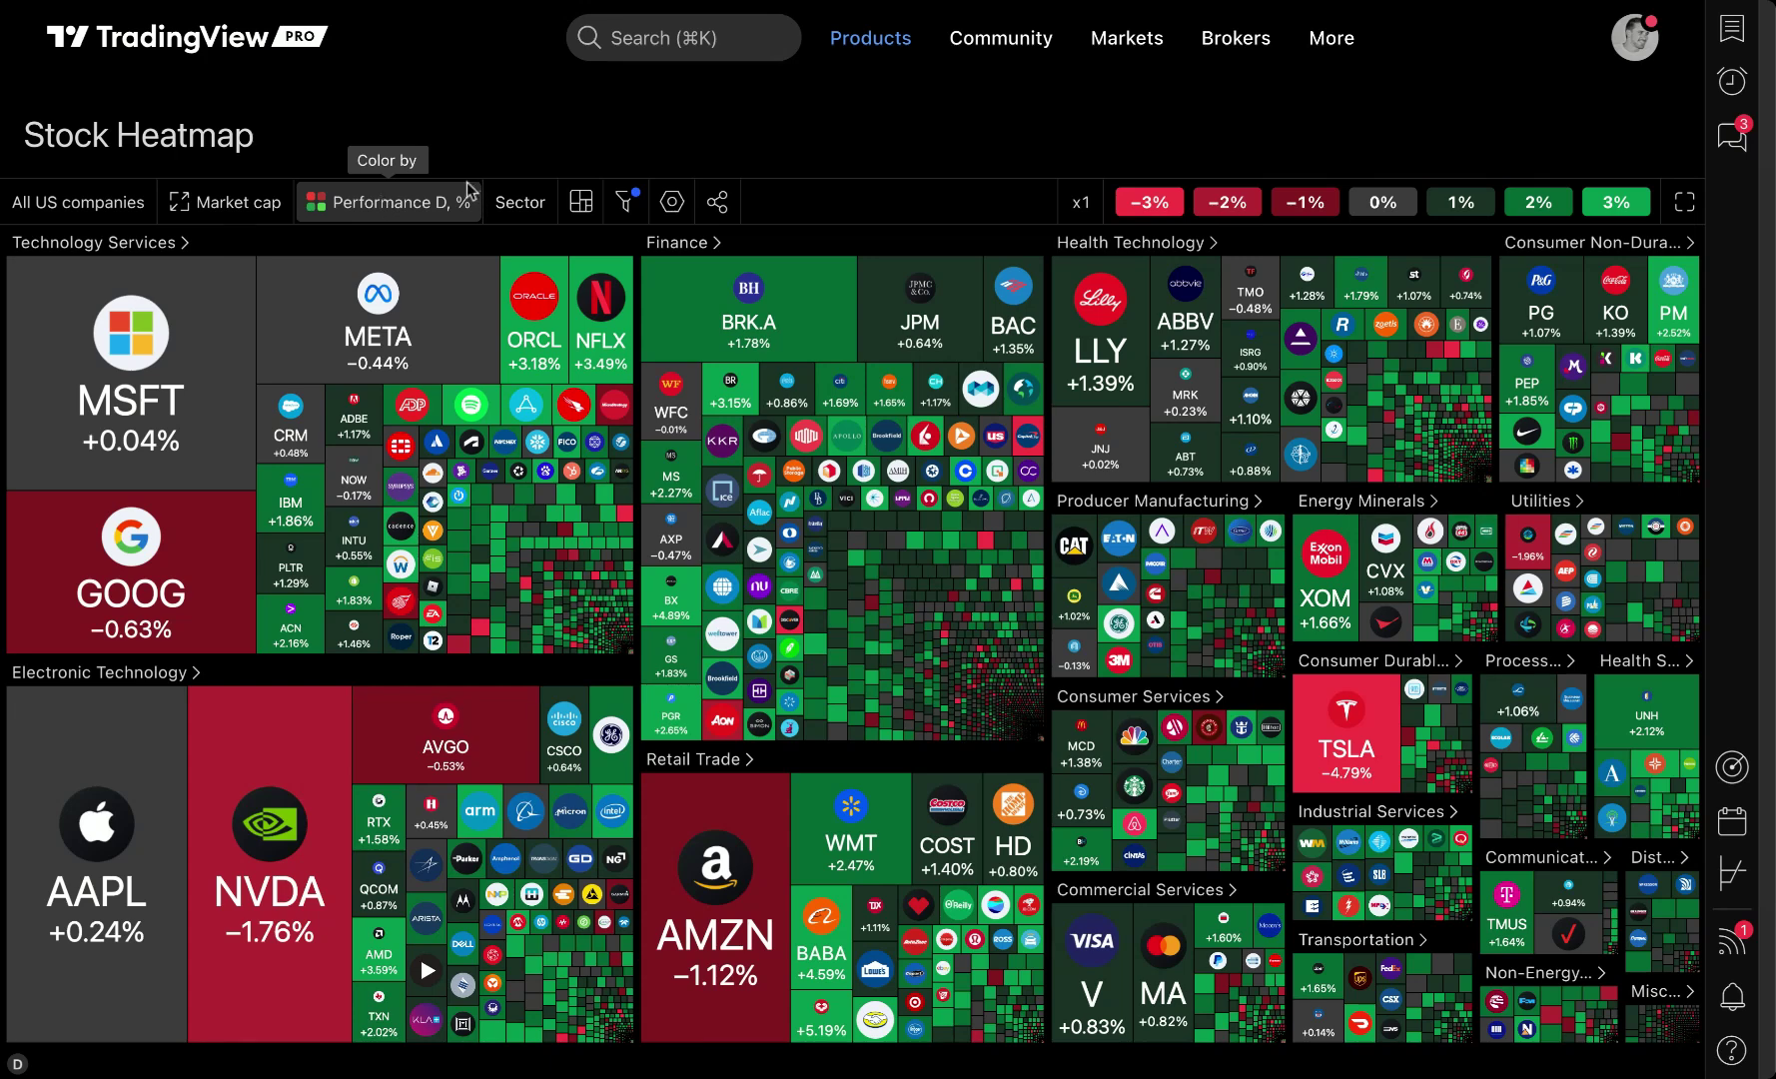
pyautogui.click(427, 192)
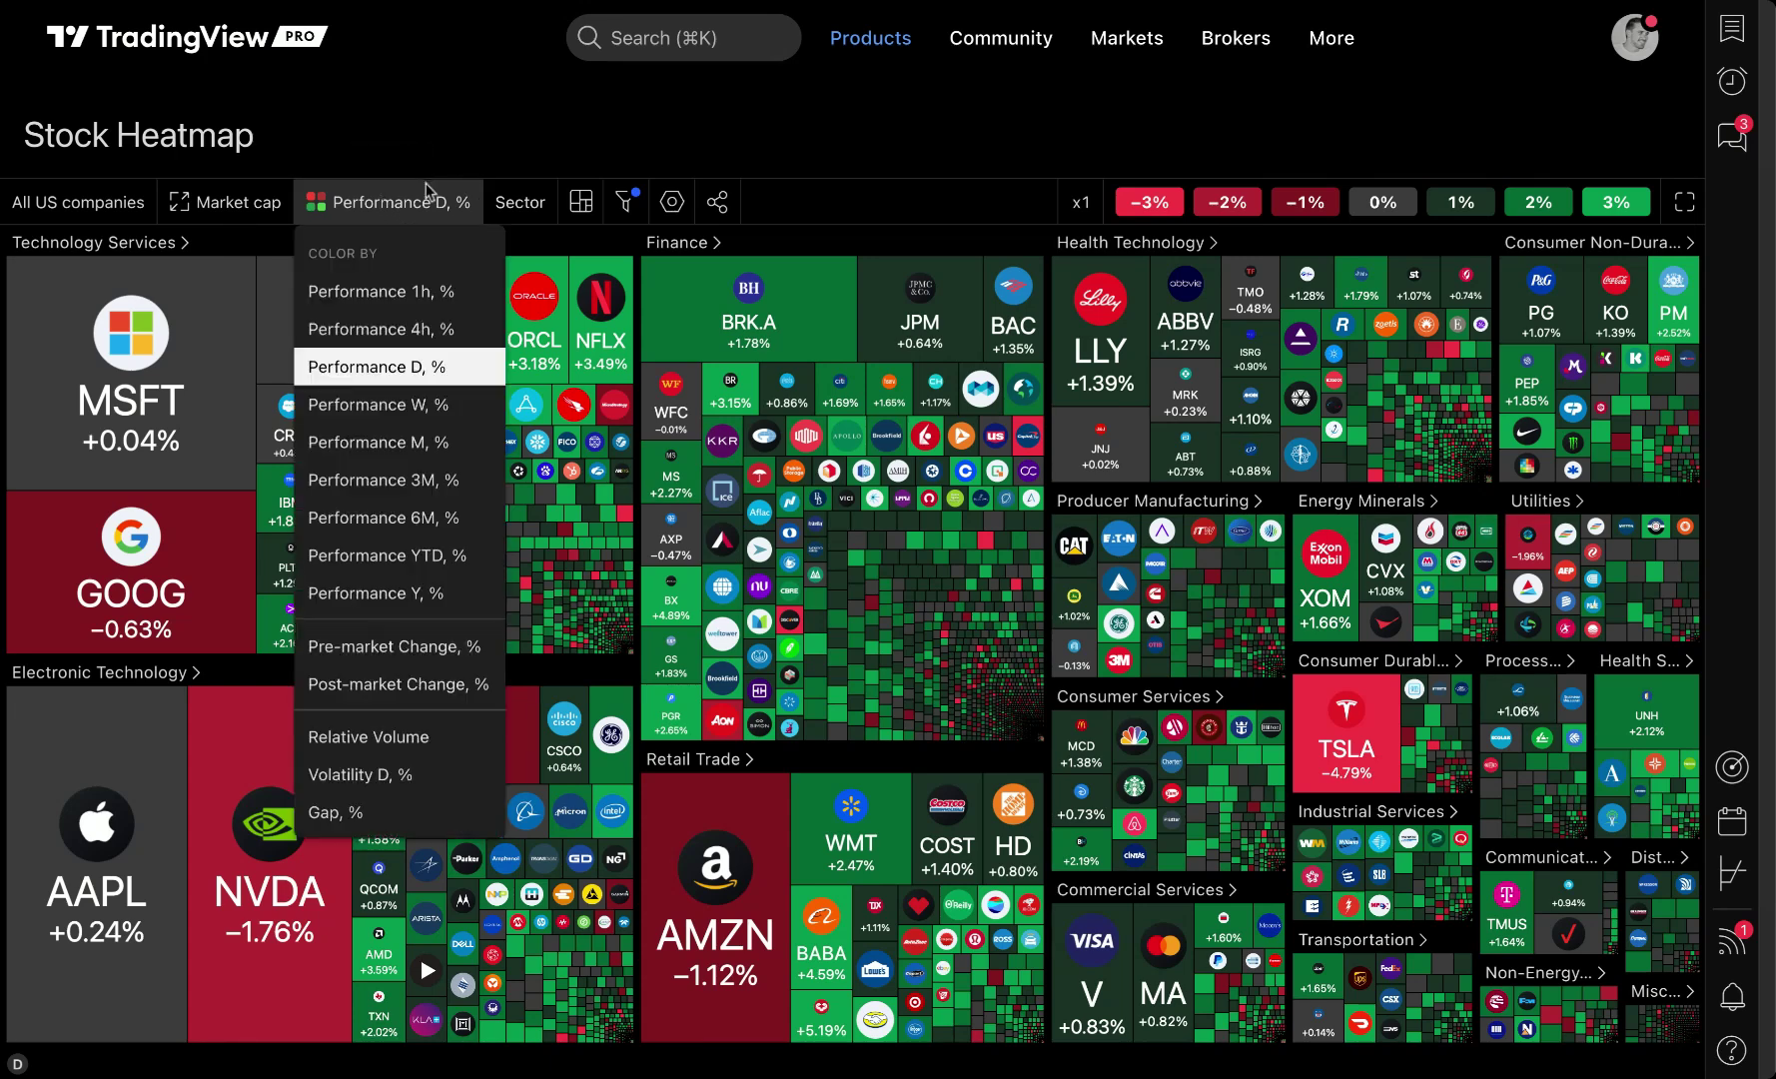
pyautogui.click(429, 560)
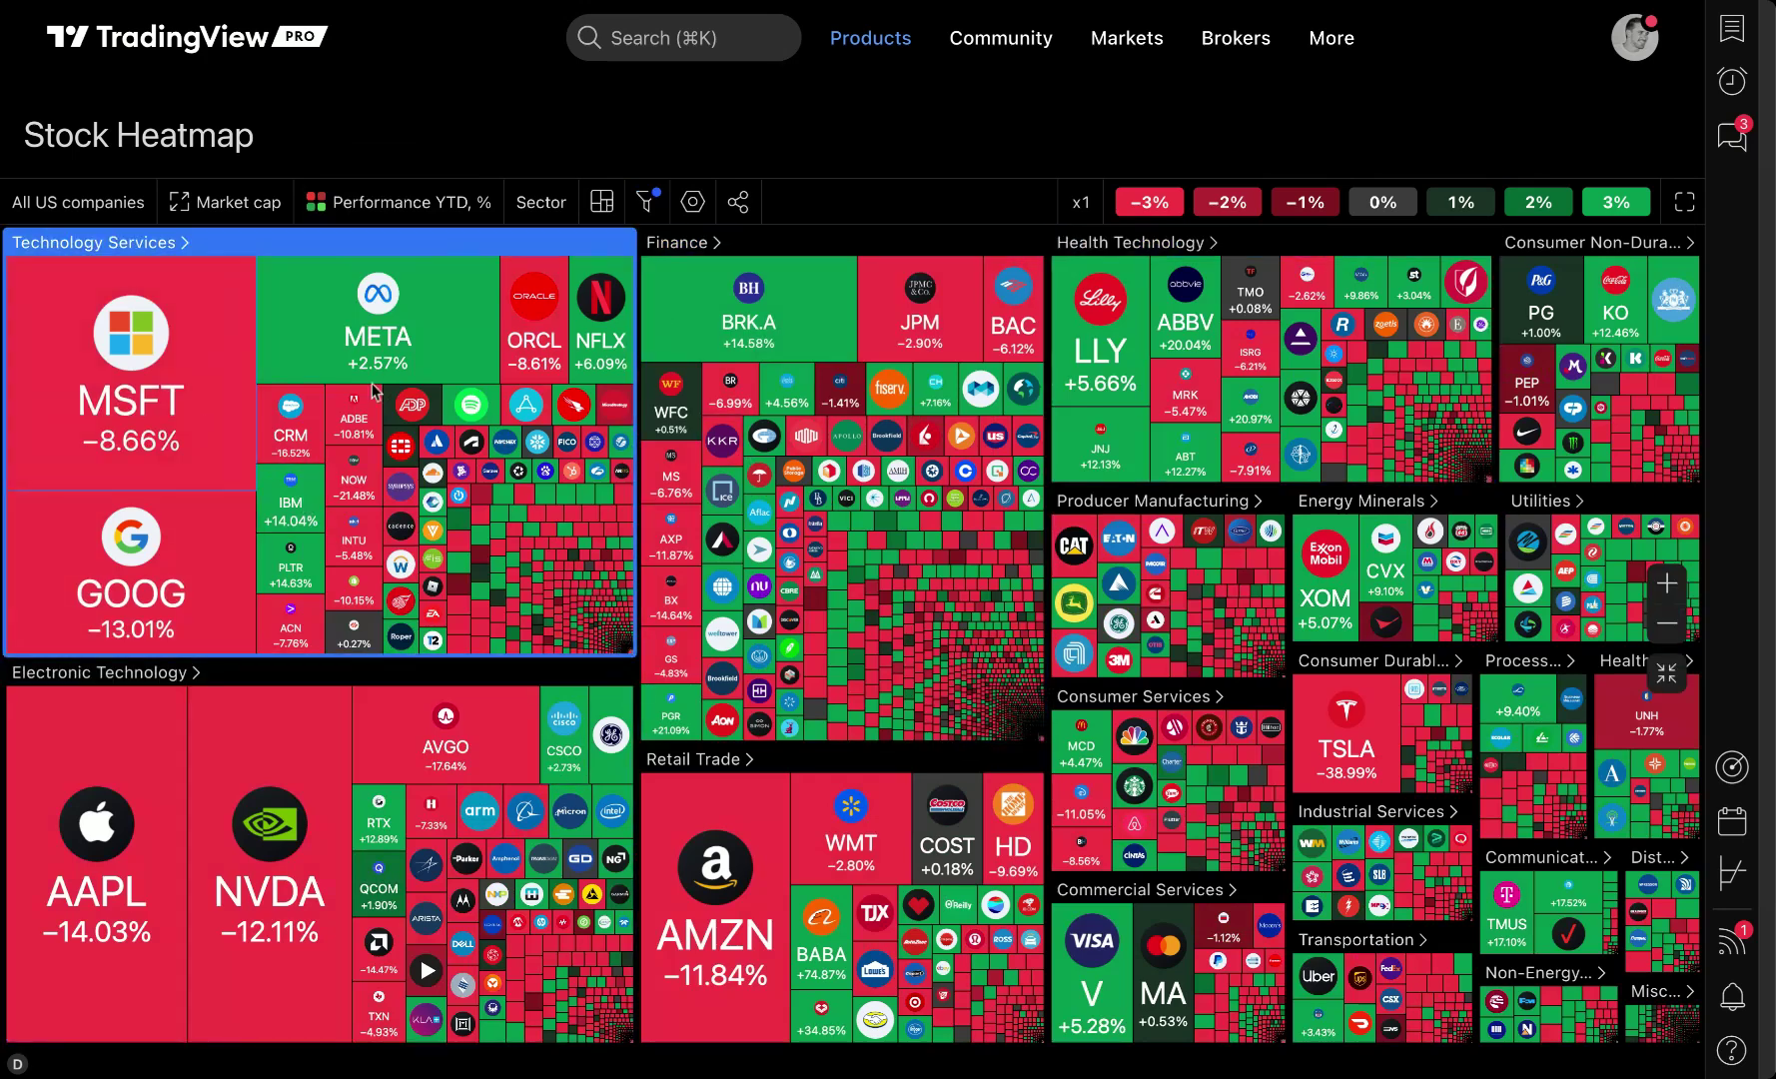
# - Try sizing the heatmap by Volume*Price 1W, and return the sizing to Market cap
pyautogui.click(235, 214)
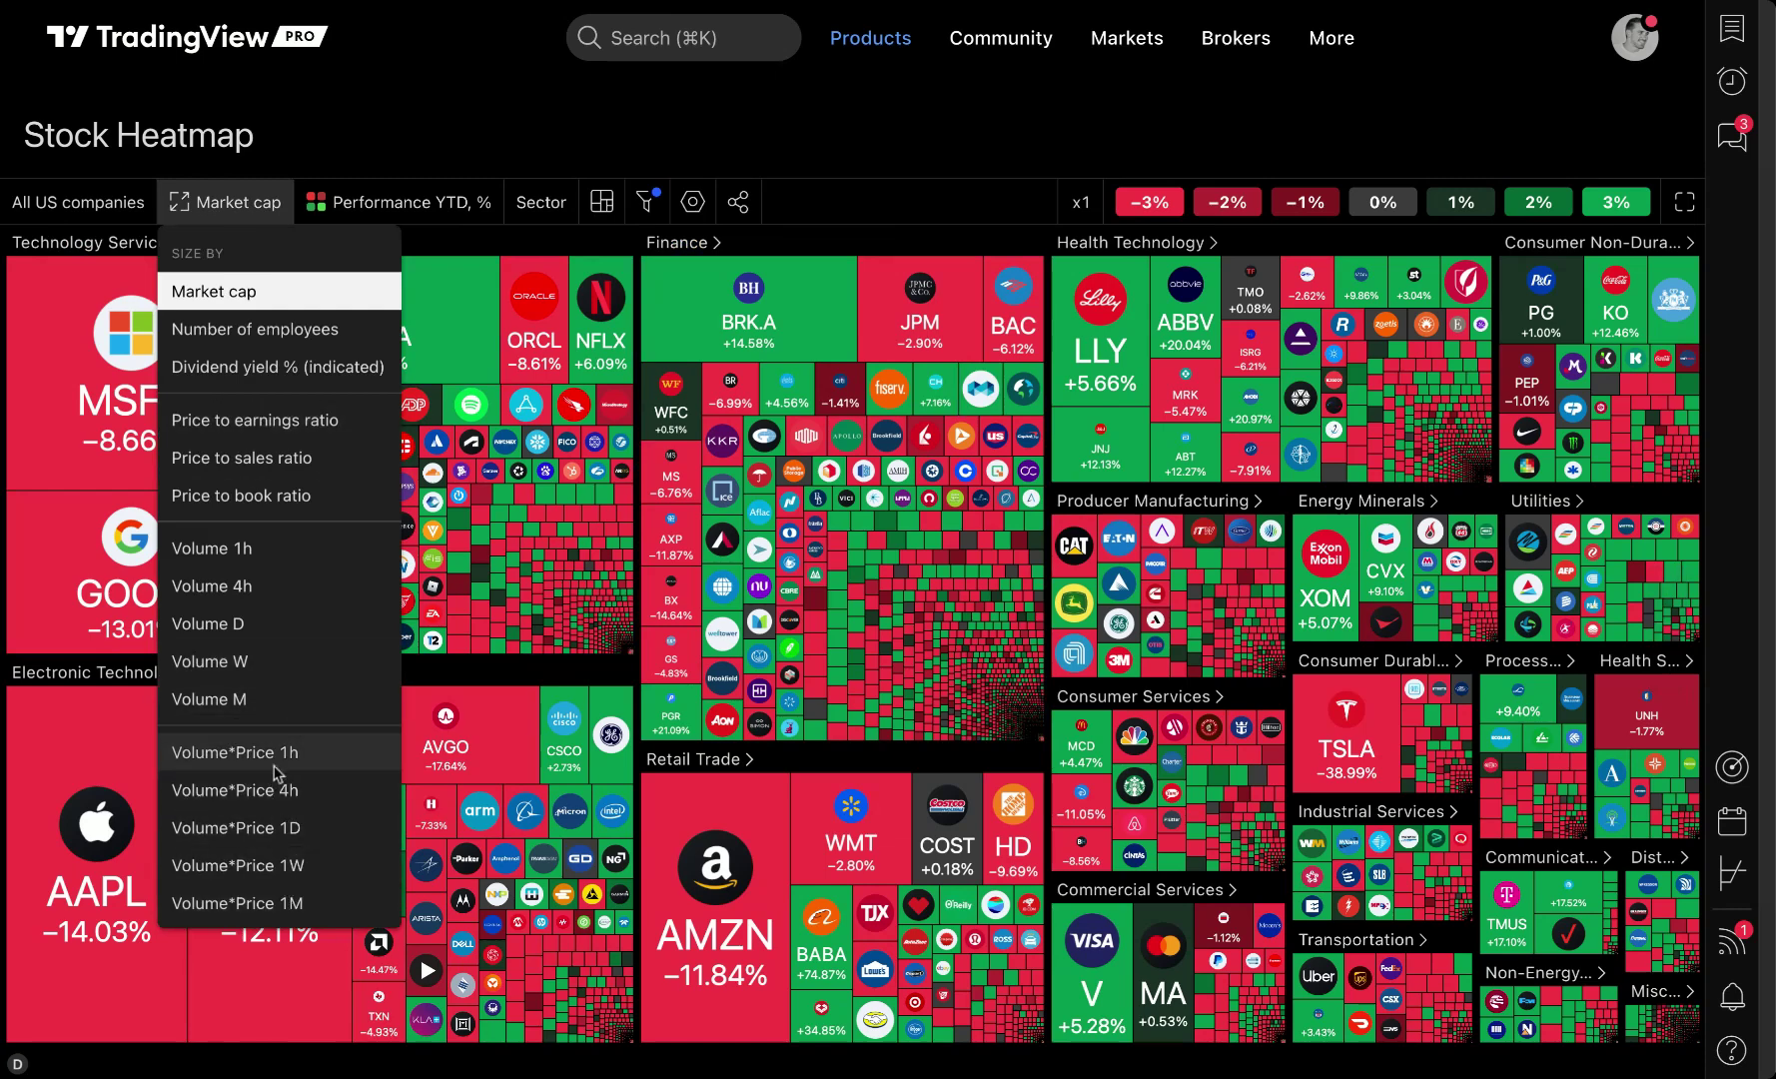
pyautogui.click(265, 881)
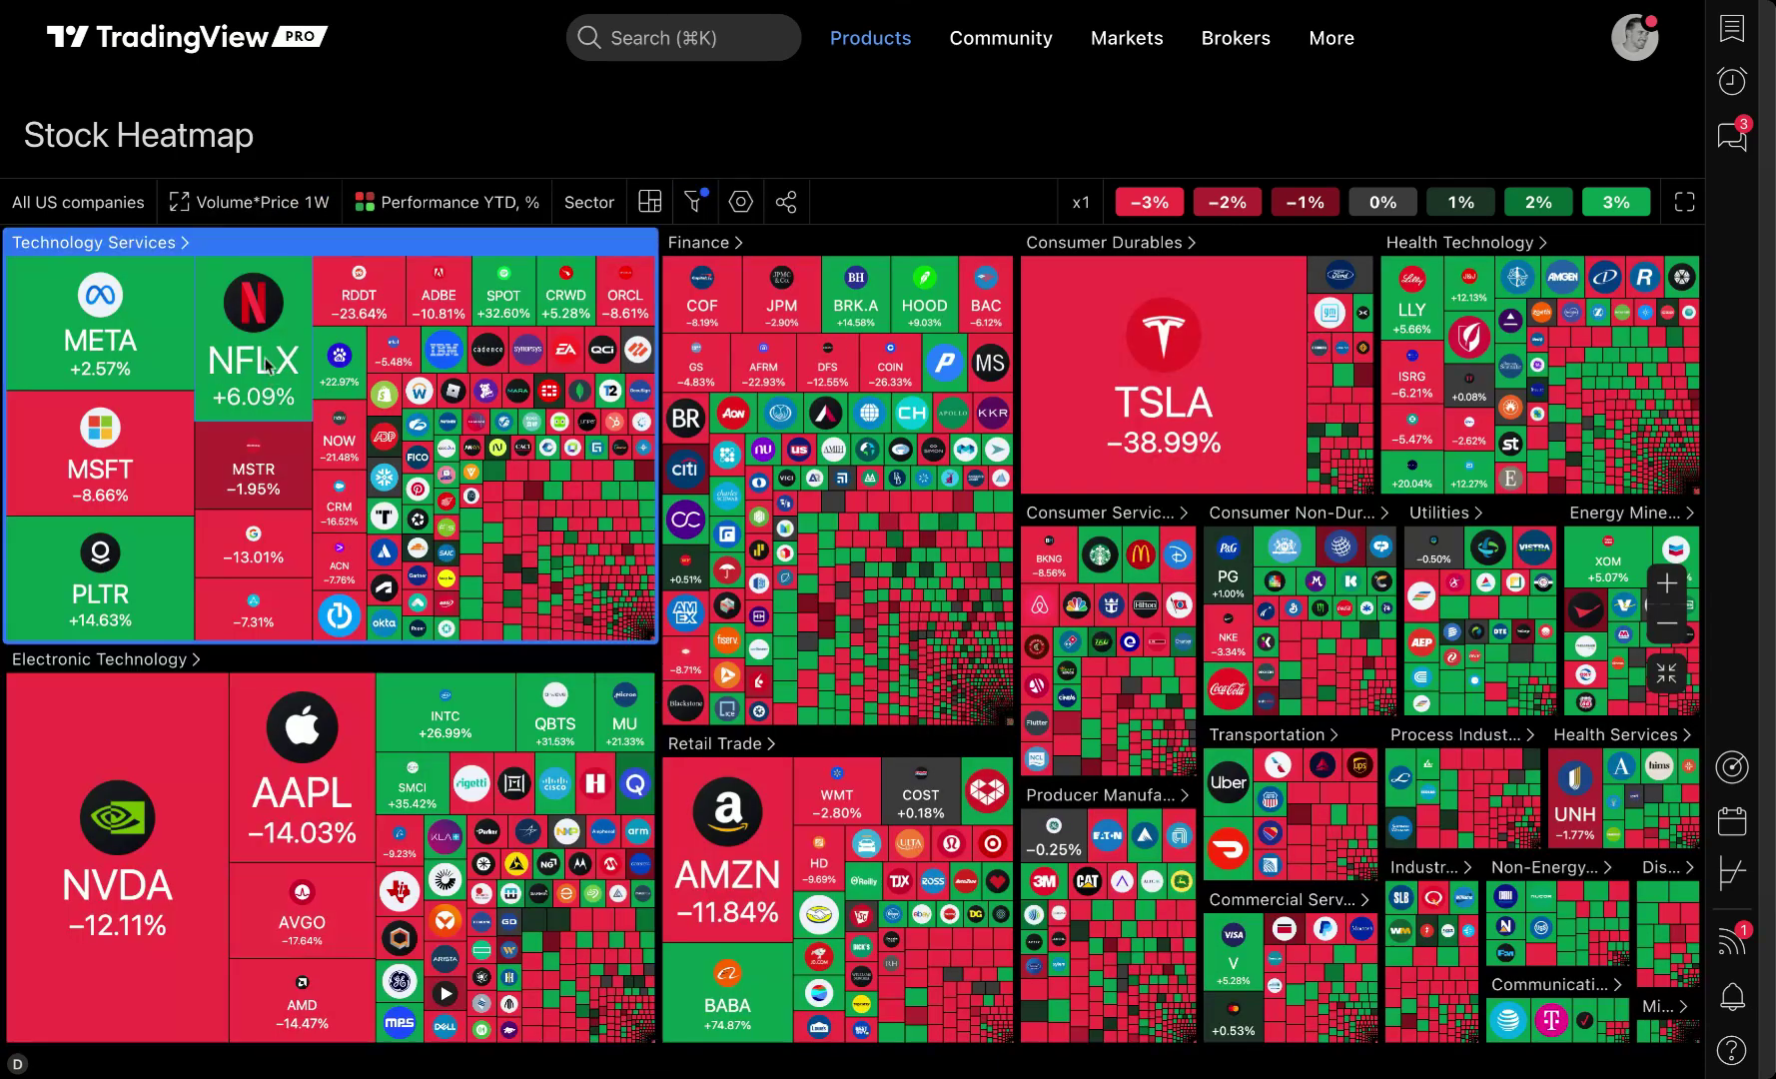
pyautogui.click(250, 202)
pyautogui.click(244, 299)
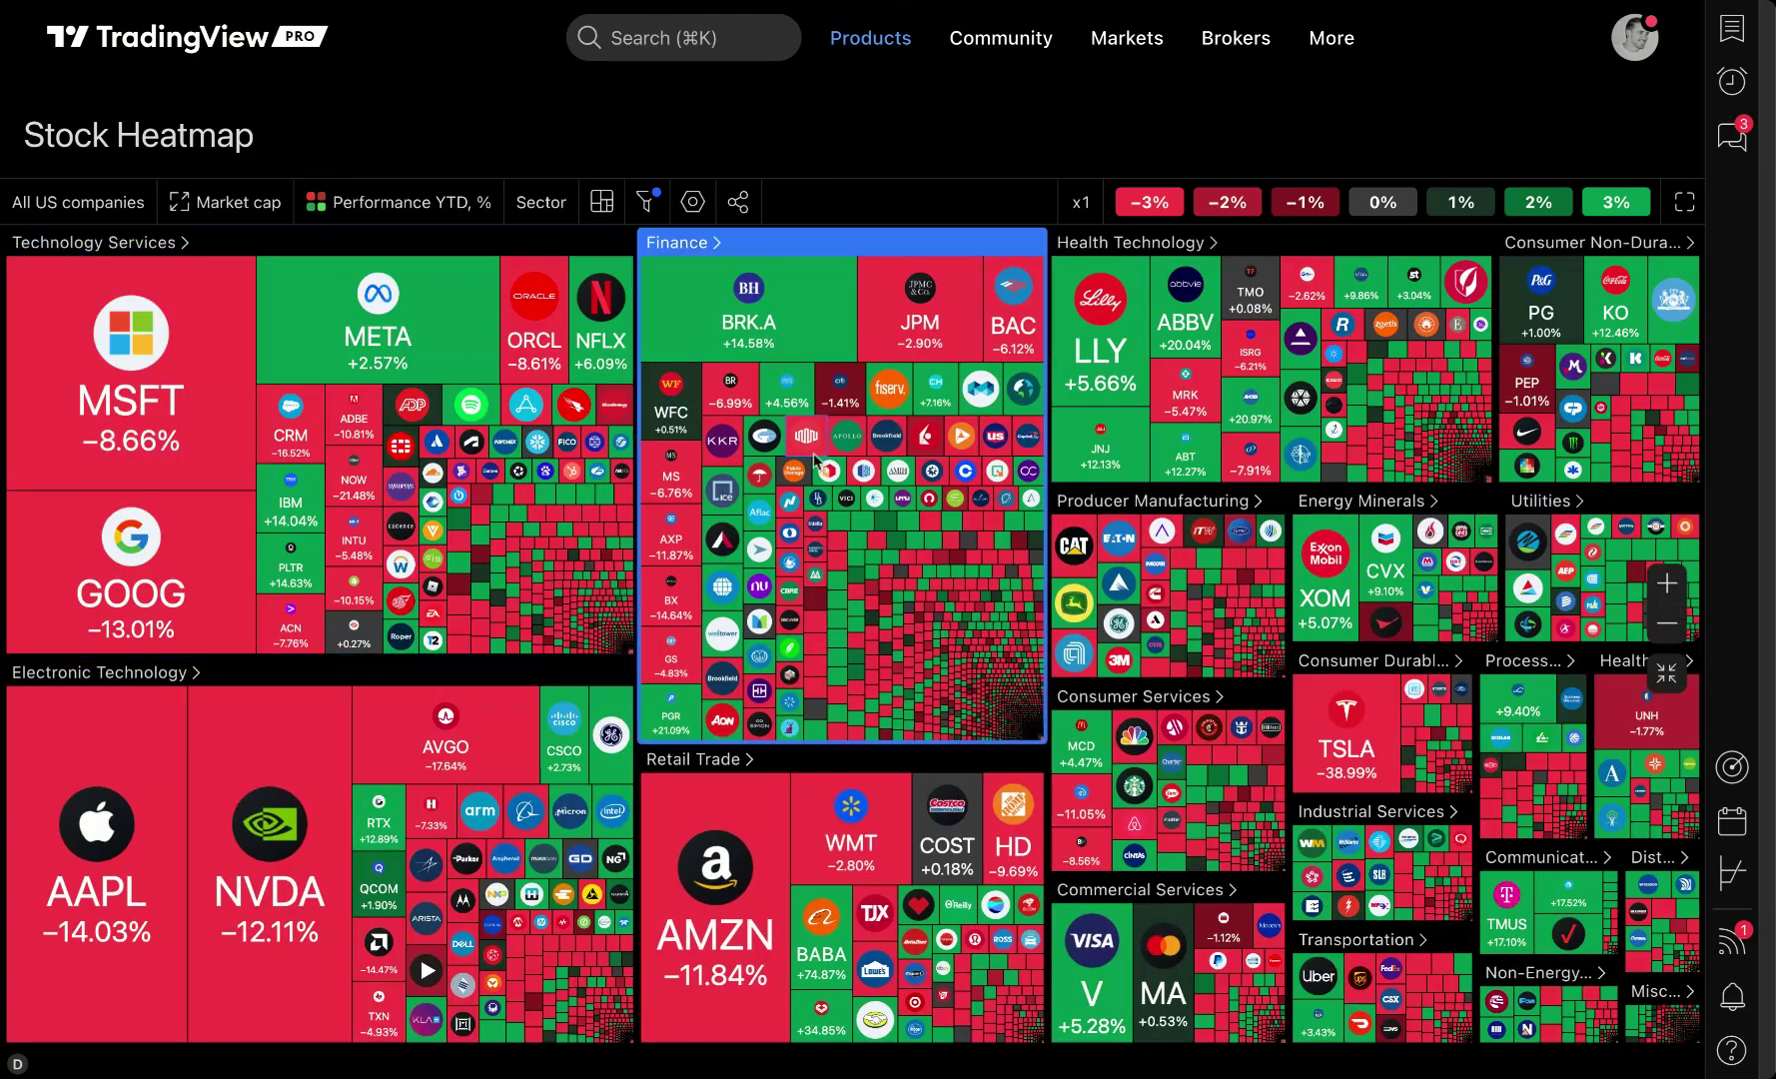
# - View the Berkshire Hathaway (BRK.A) company details from the heatmap's Finance sector and close them
pyautogui.click(741, 303)
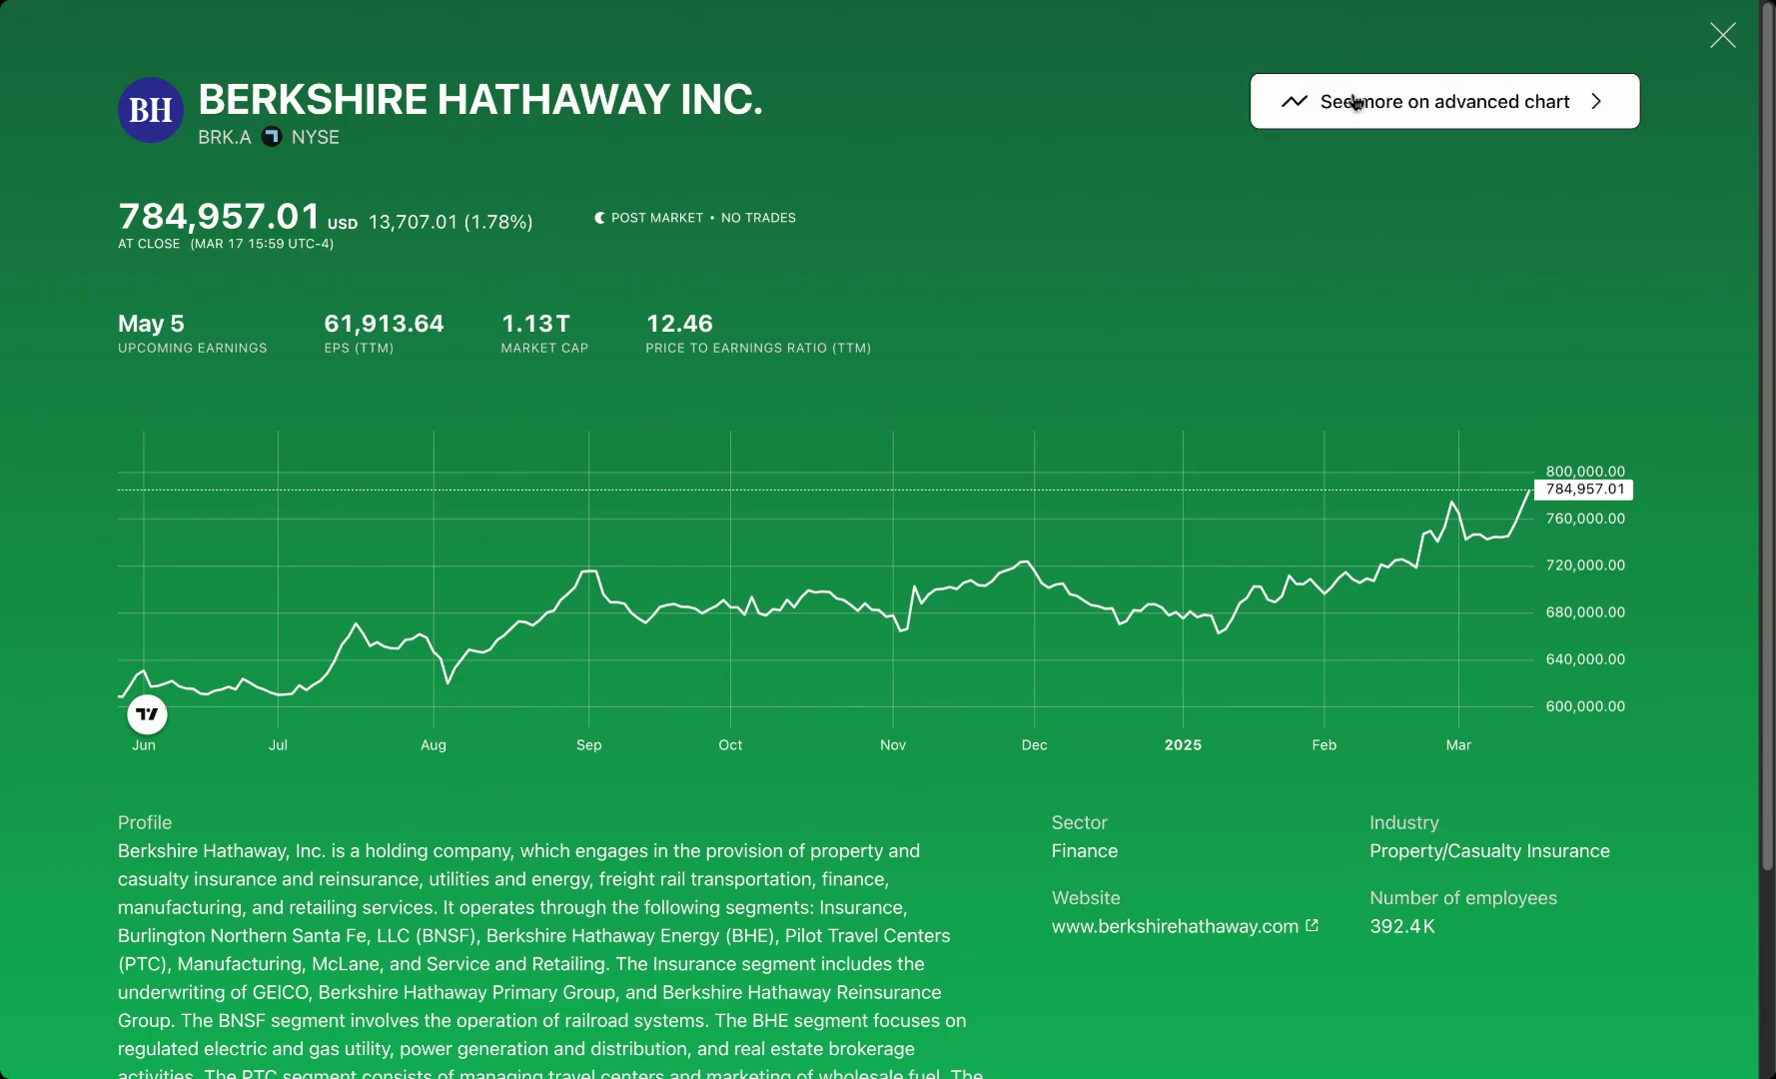
pyautogui.click(1714, 40)
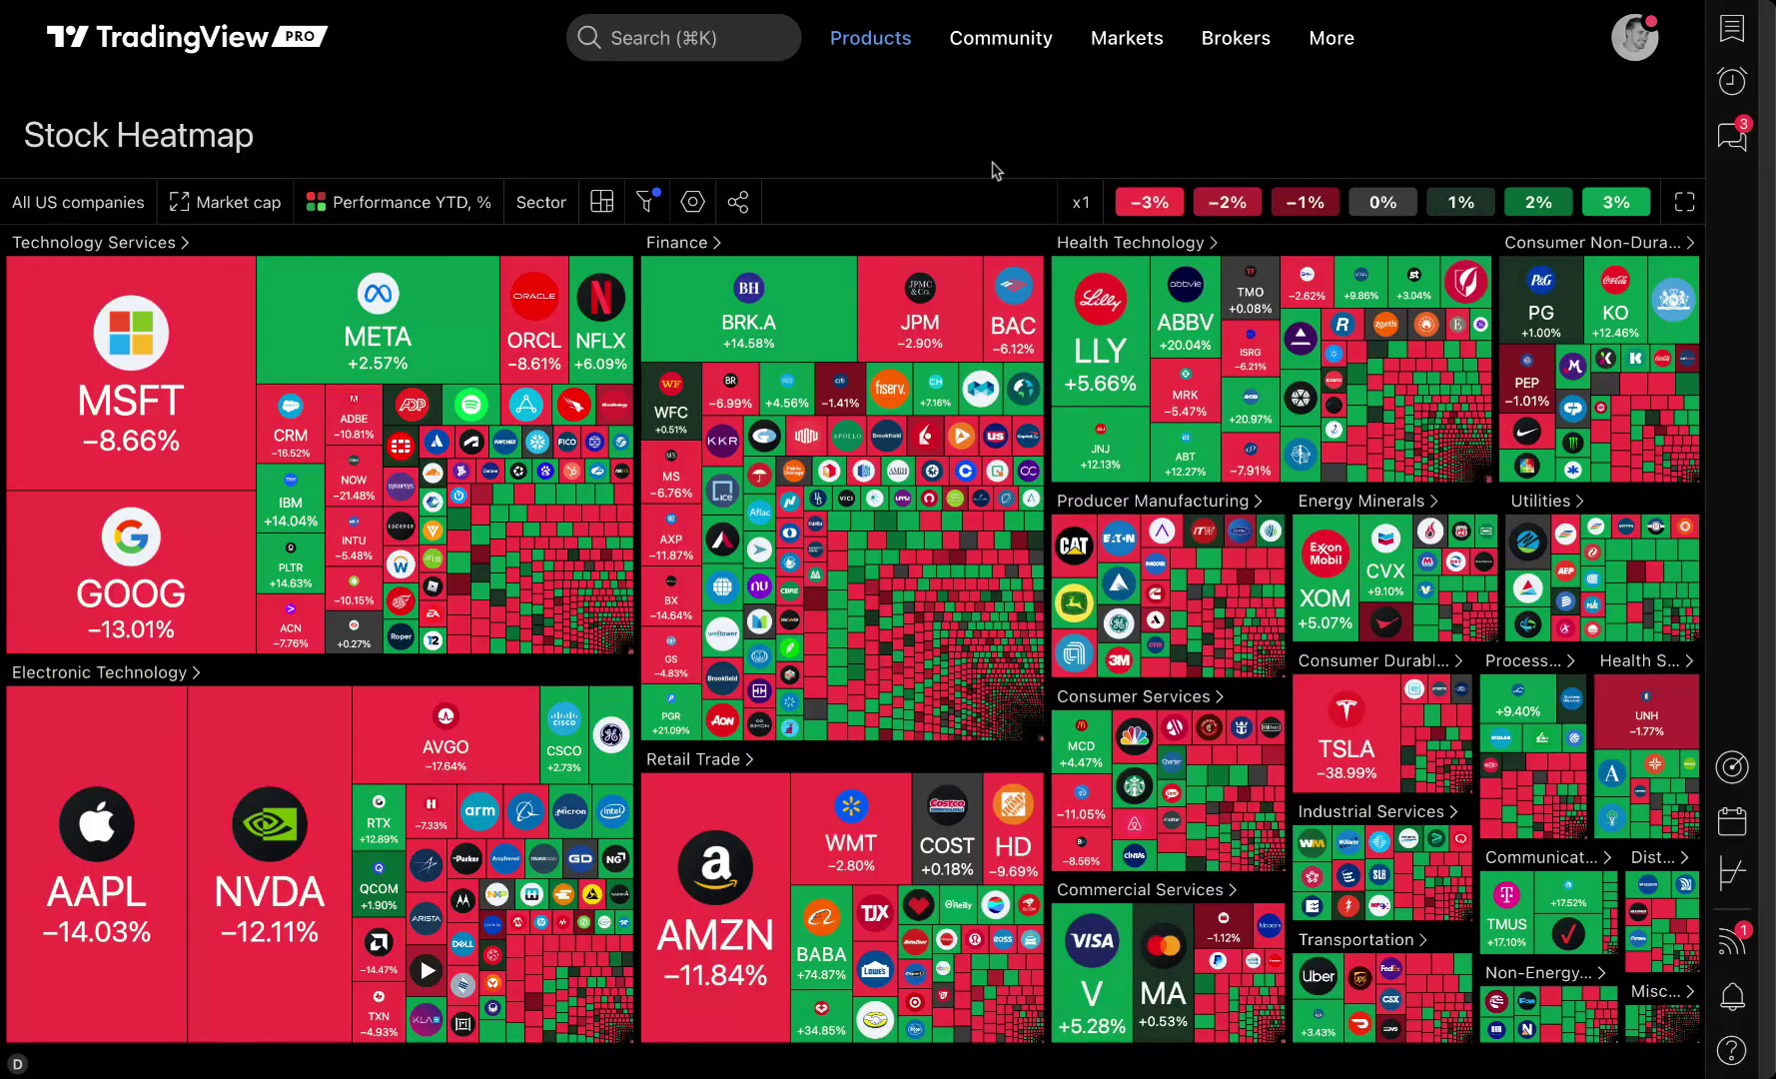
# - Set the stock heatmap's source to All Spanish companies
pyautogui.click(116, 192)
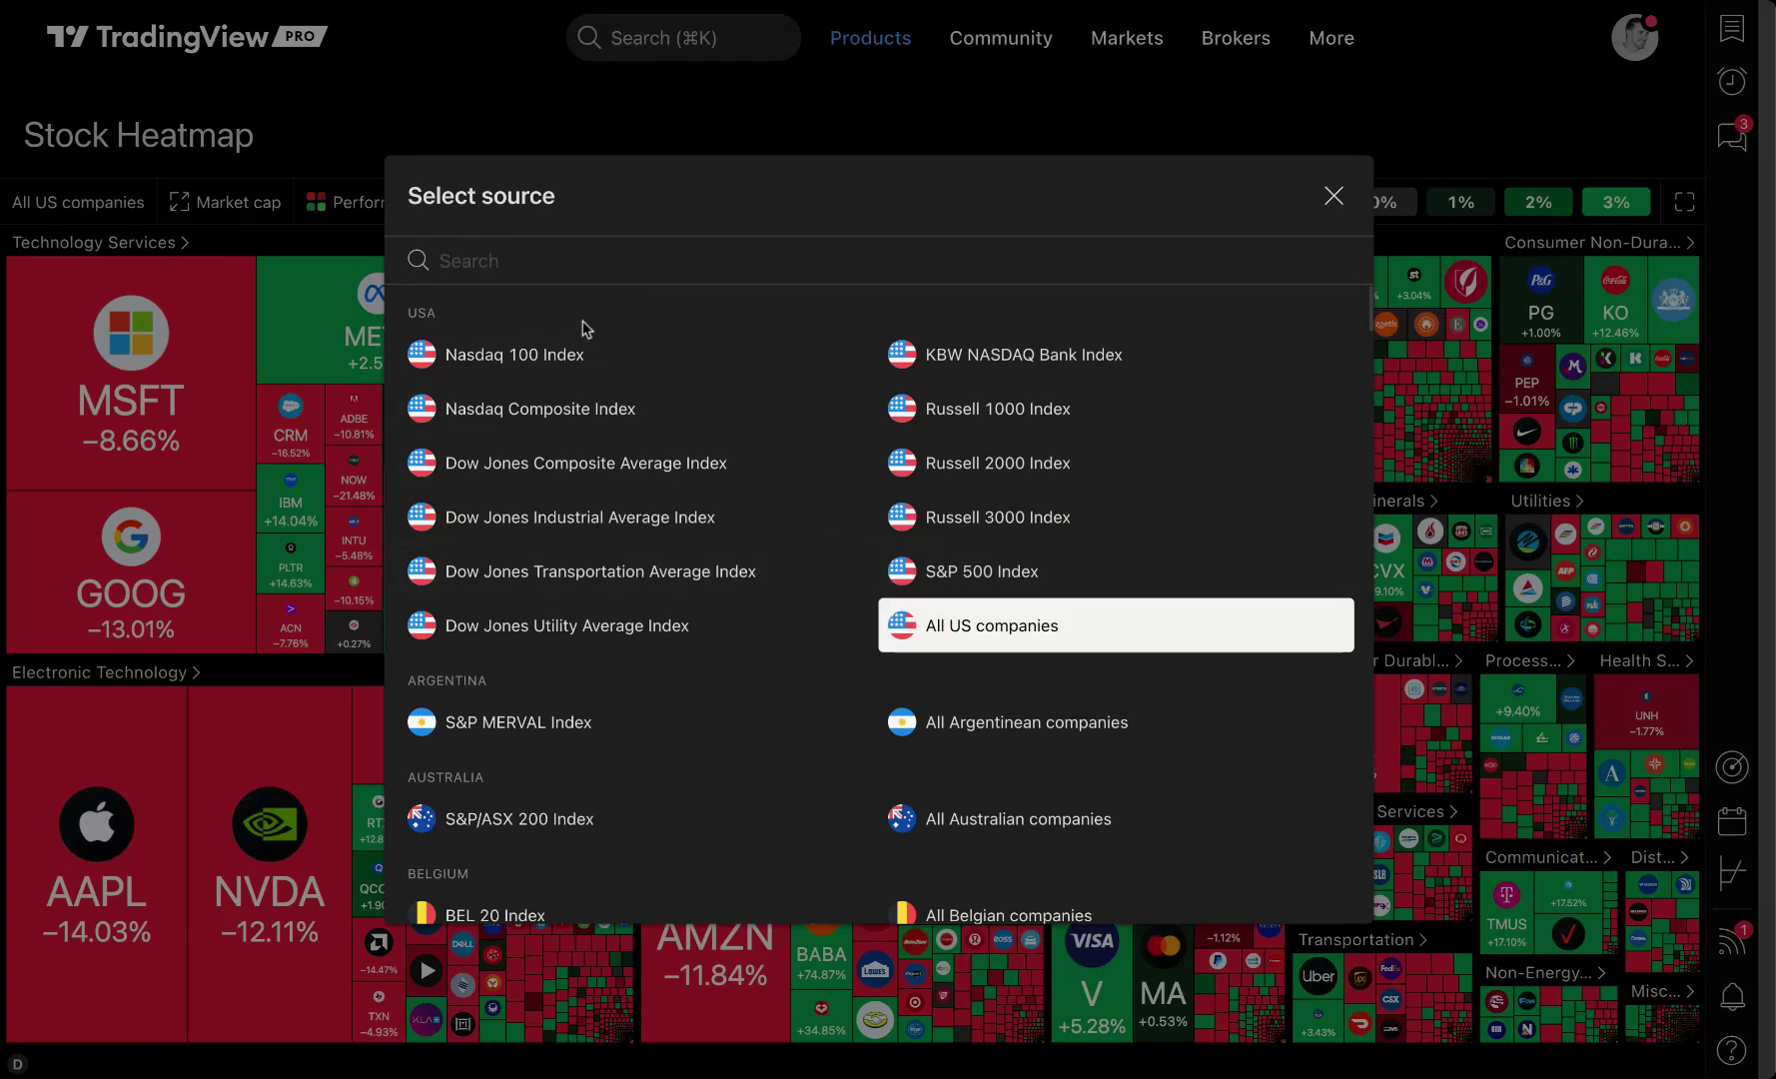
pyautogui.scroll(-10, 658, 396)
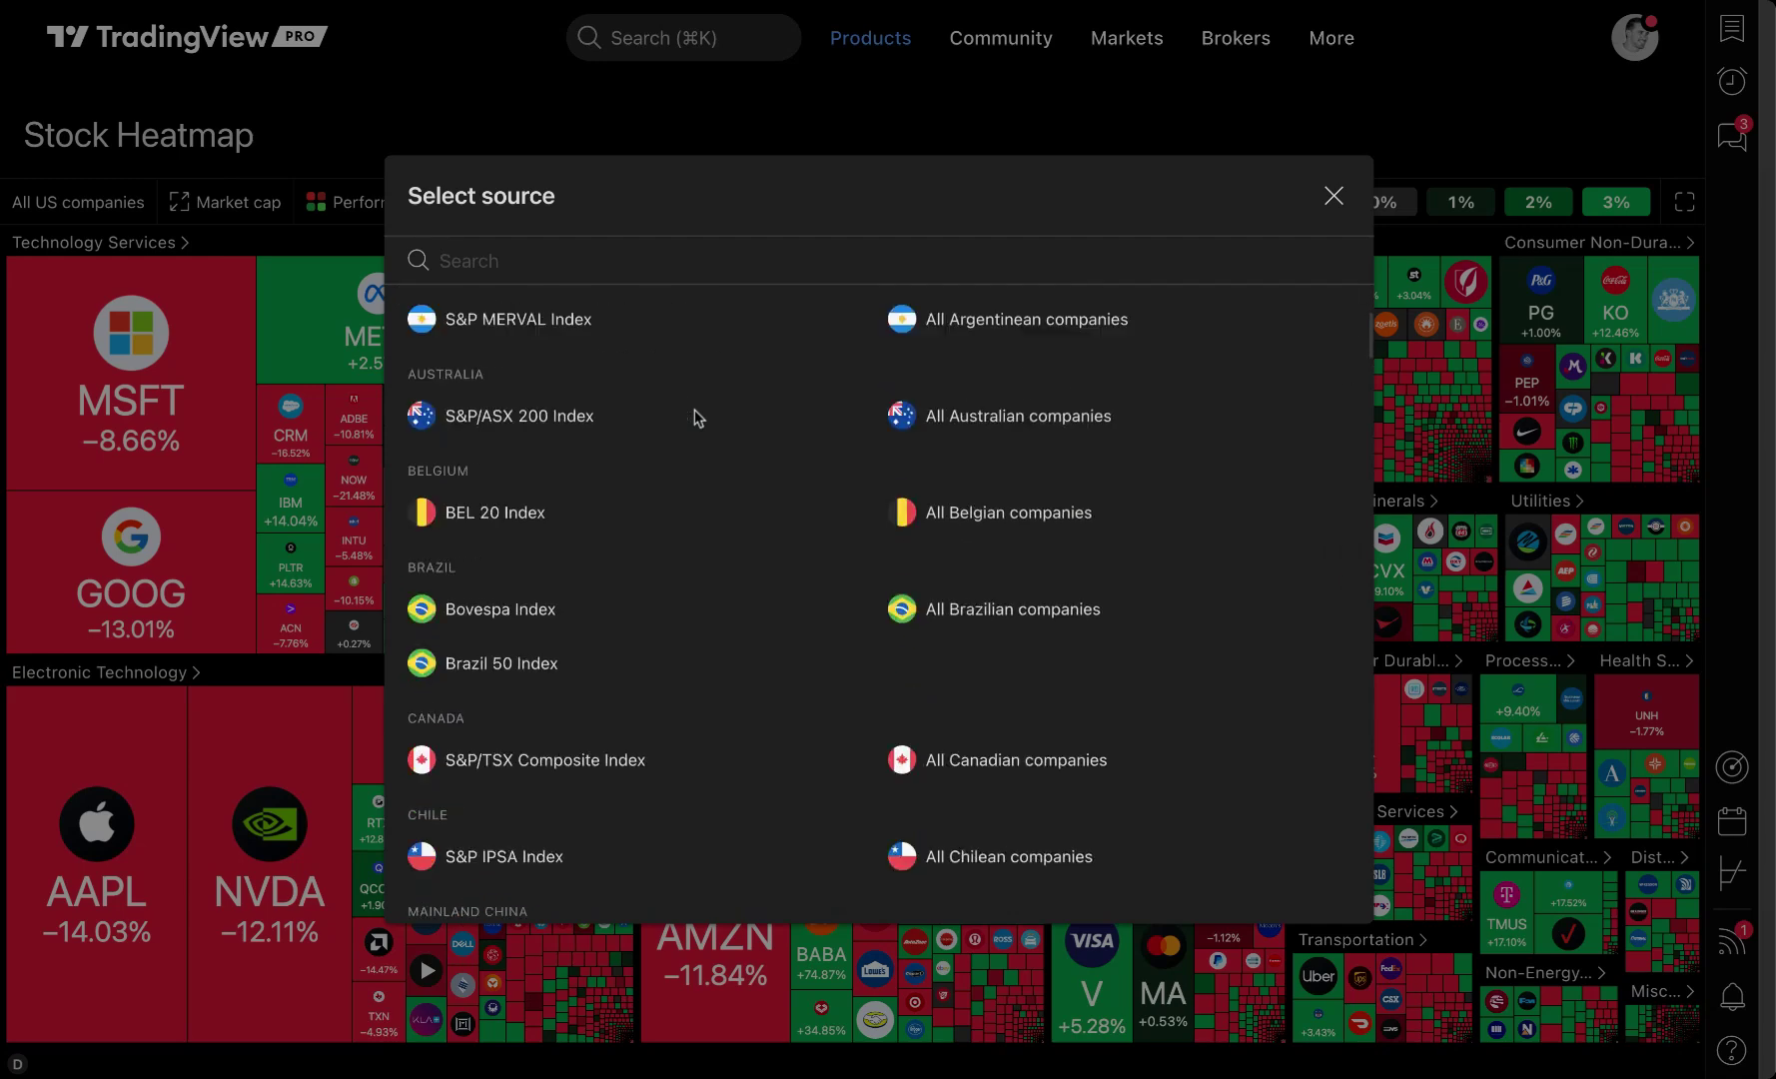
pyautogui.scroll(-6, 627, 480)
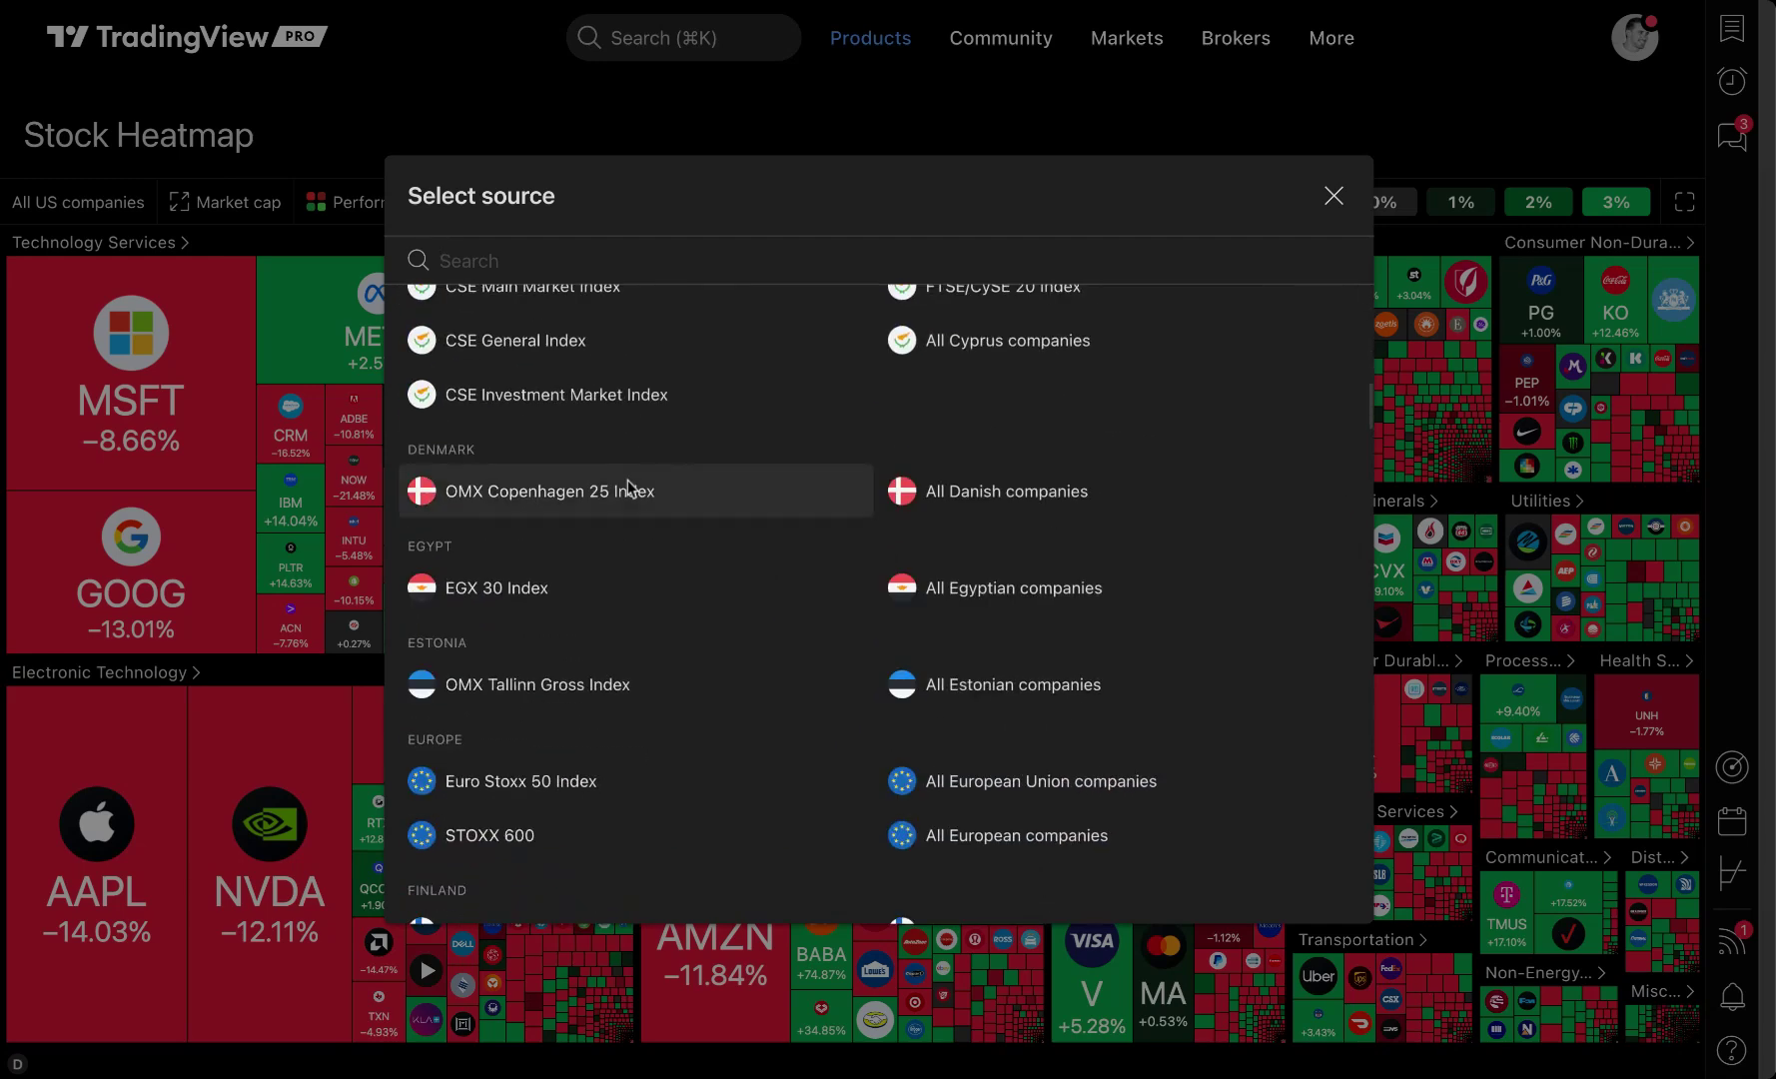
pyautogui.scroll(-7, 635, 448)
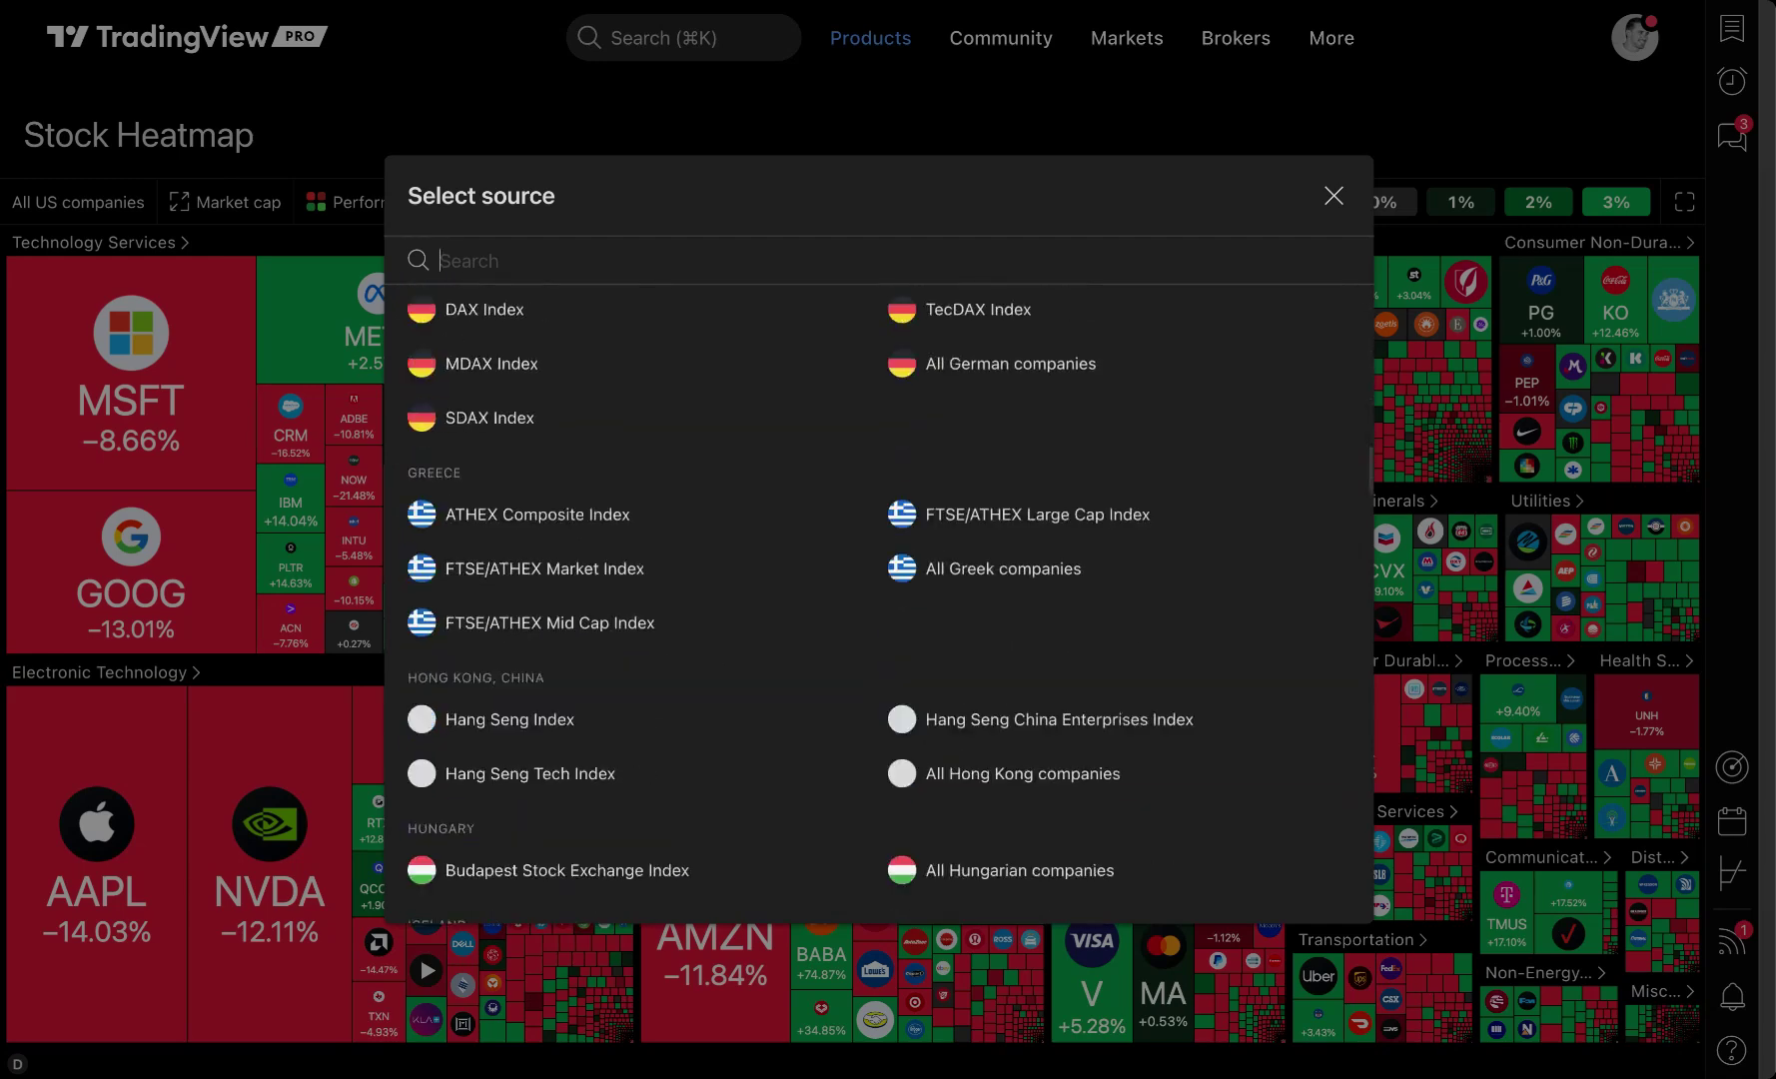
pyautogui.scroll(3, 636, 448)
pyautogui.scroll(-15, 751, 574)
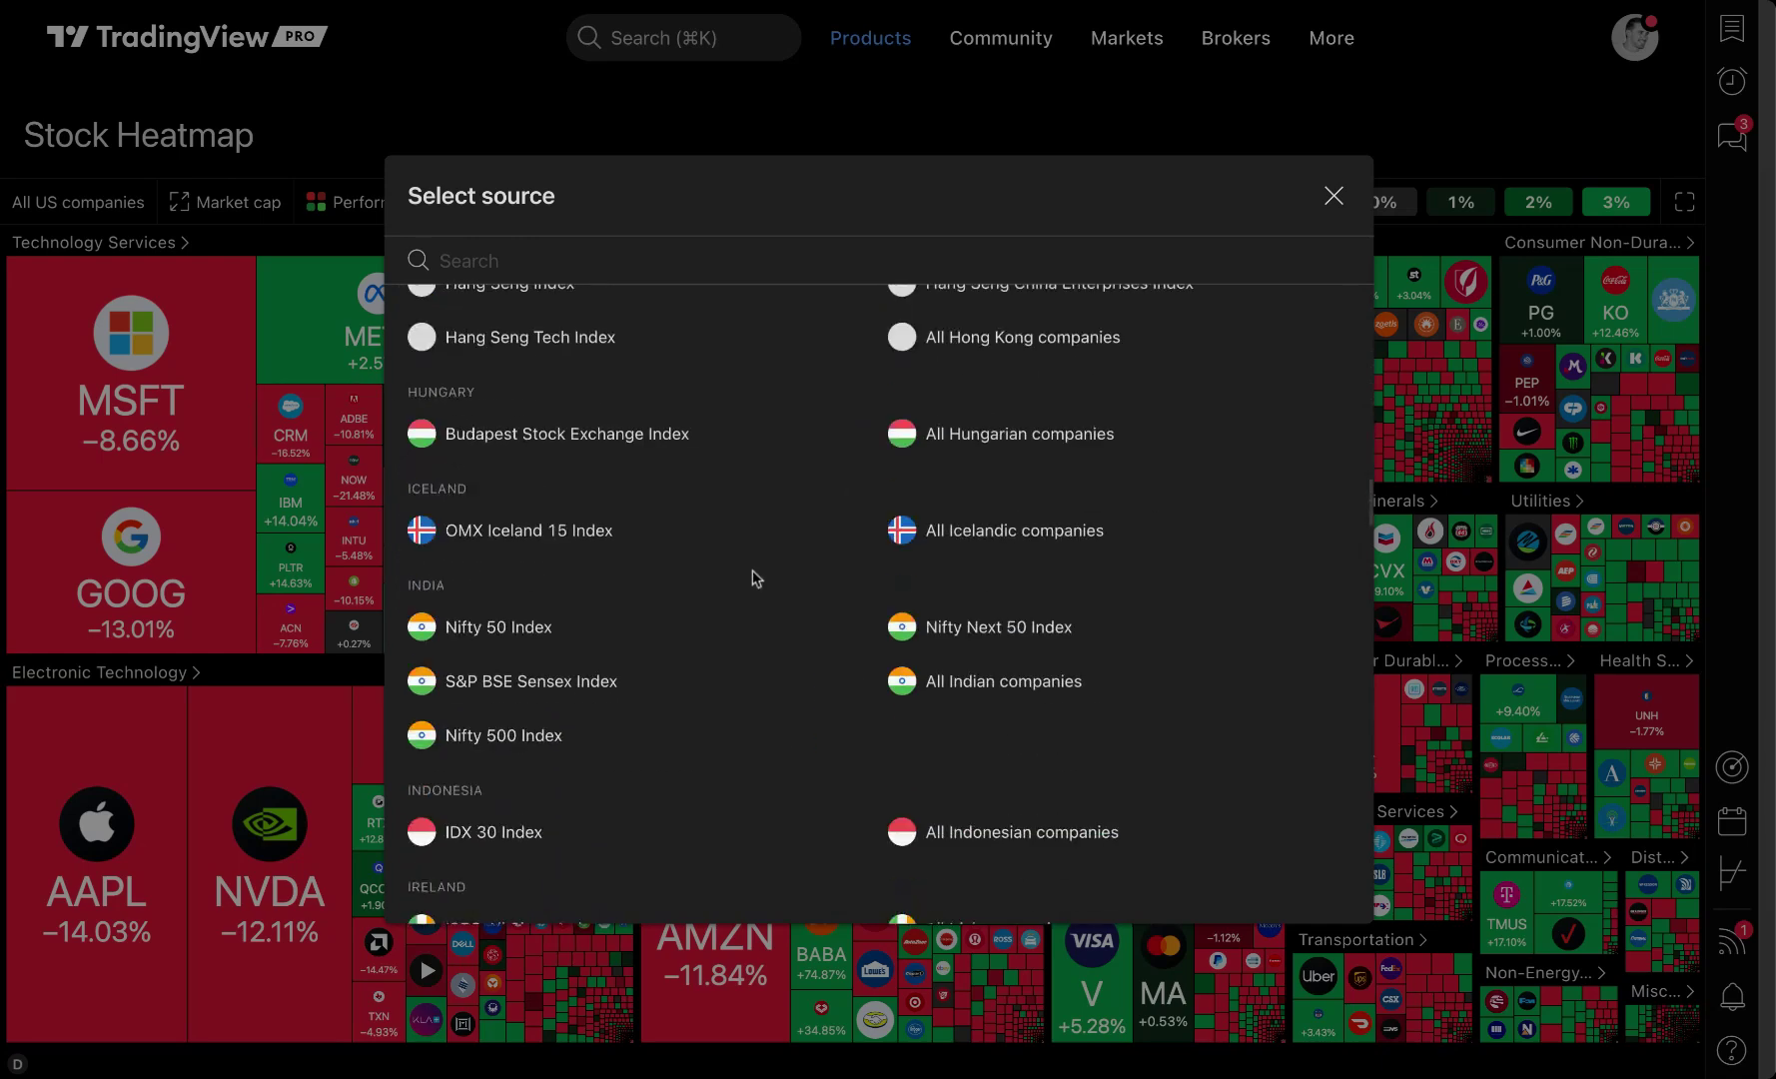
pyautogui.scroll(-15, 751, 572)
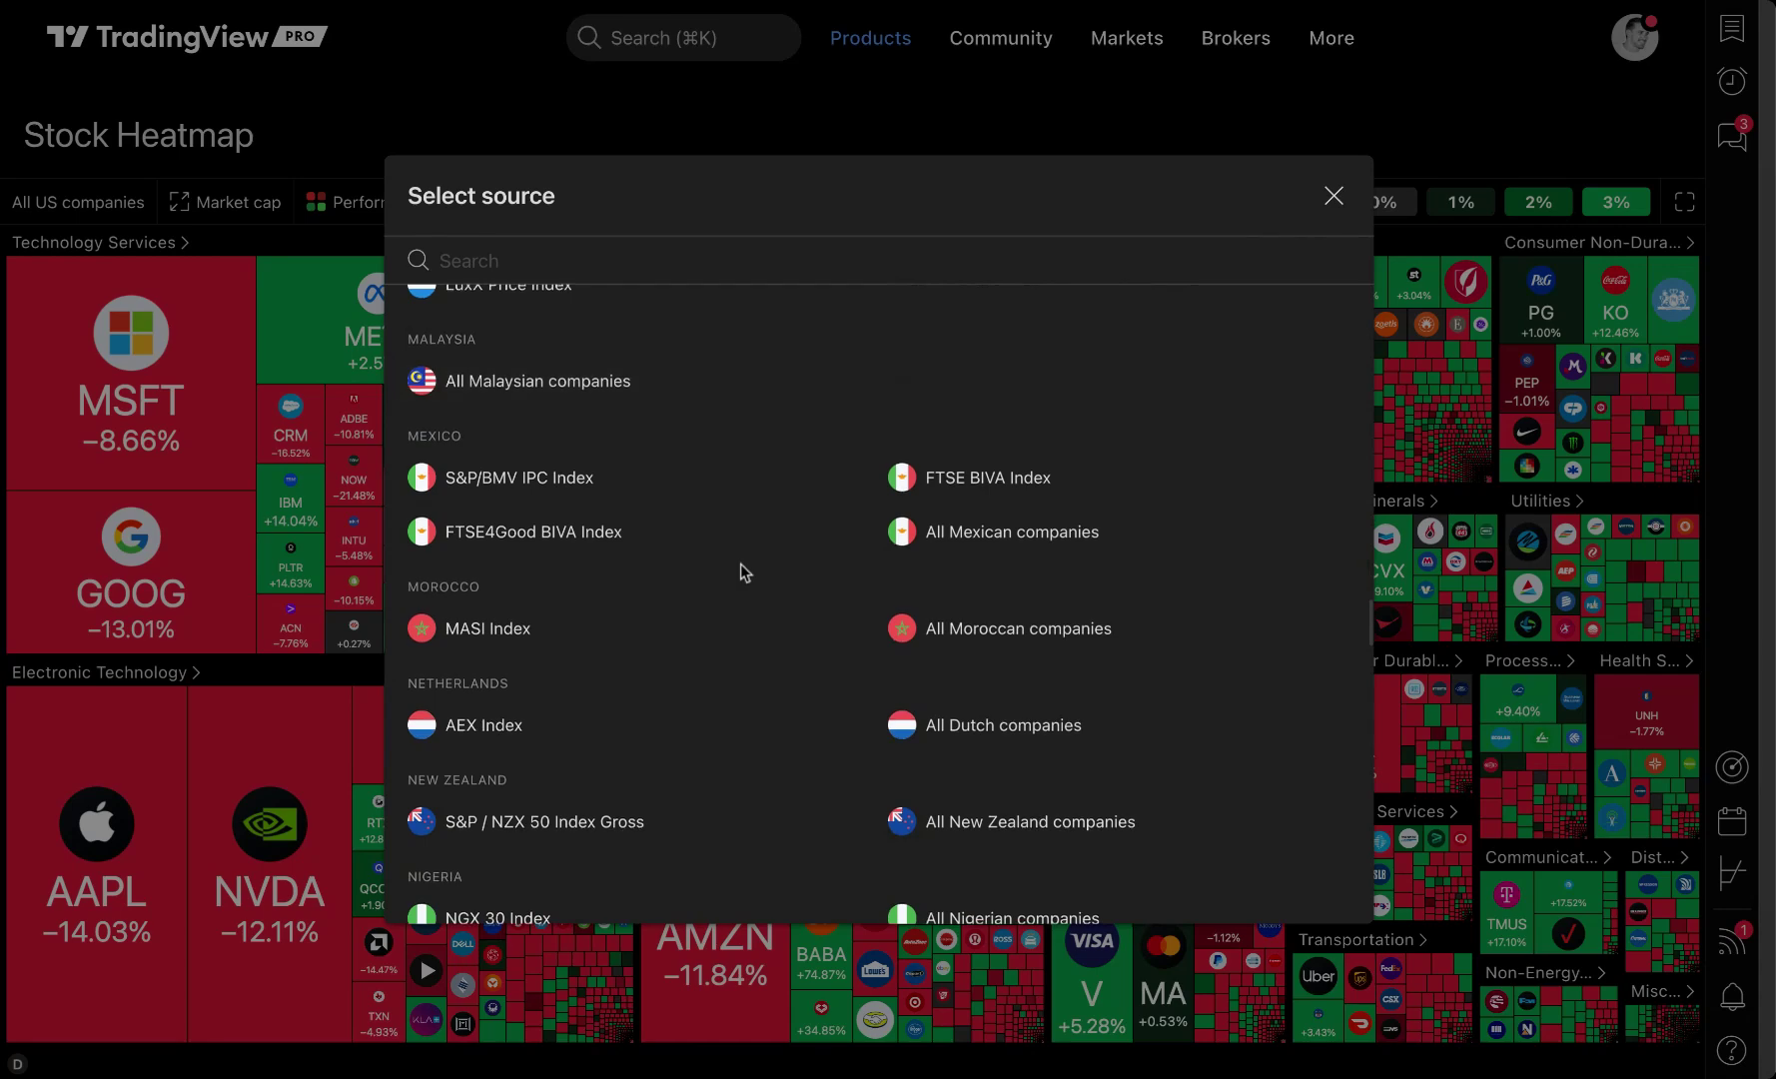
pyautogui.scroll(-15, 739, 567)
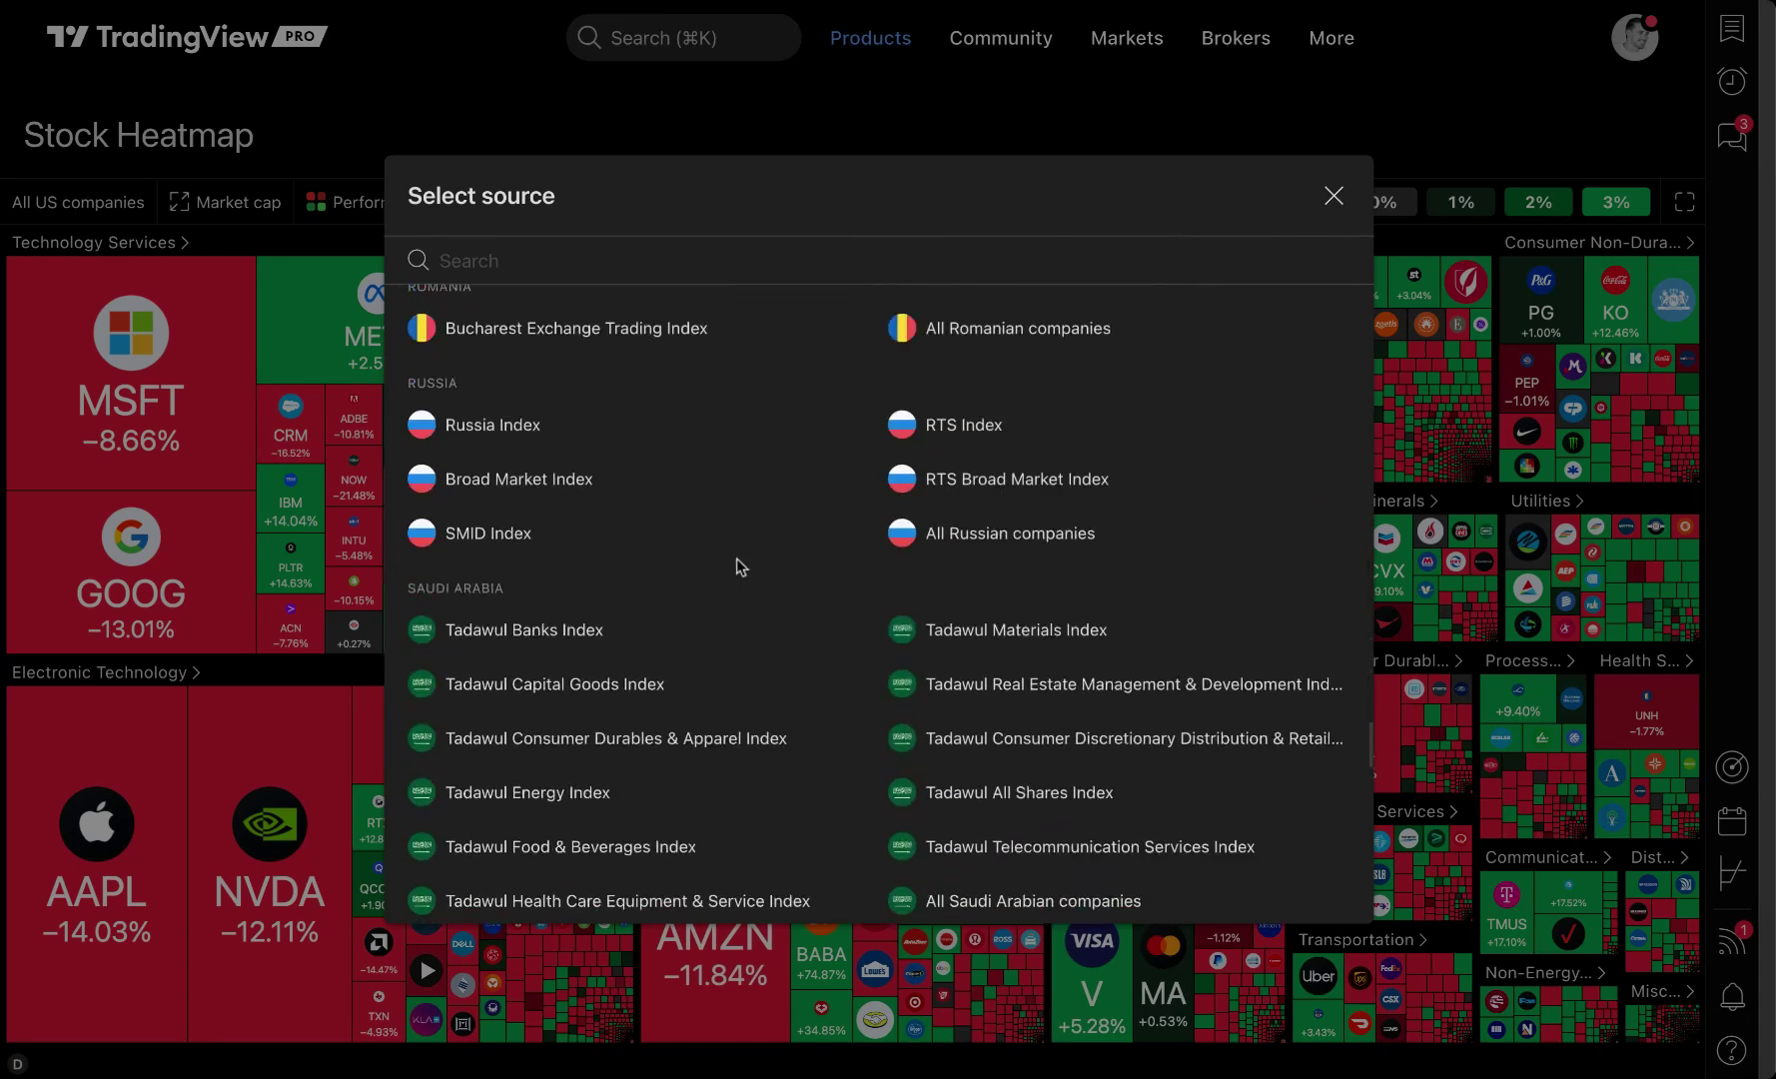
pyautogui.scroll(-5, 740, 566)
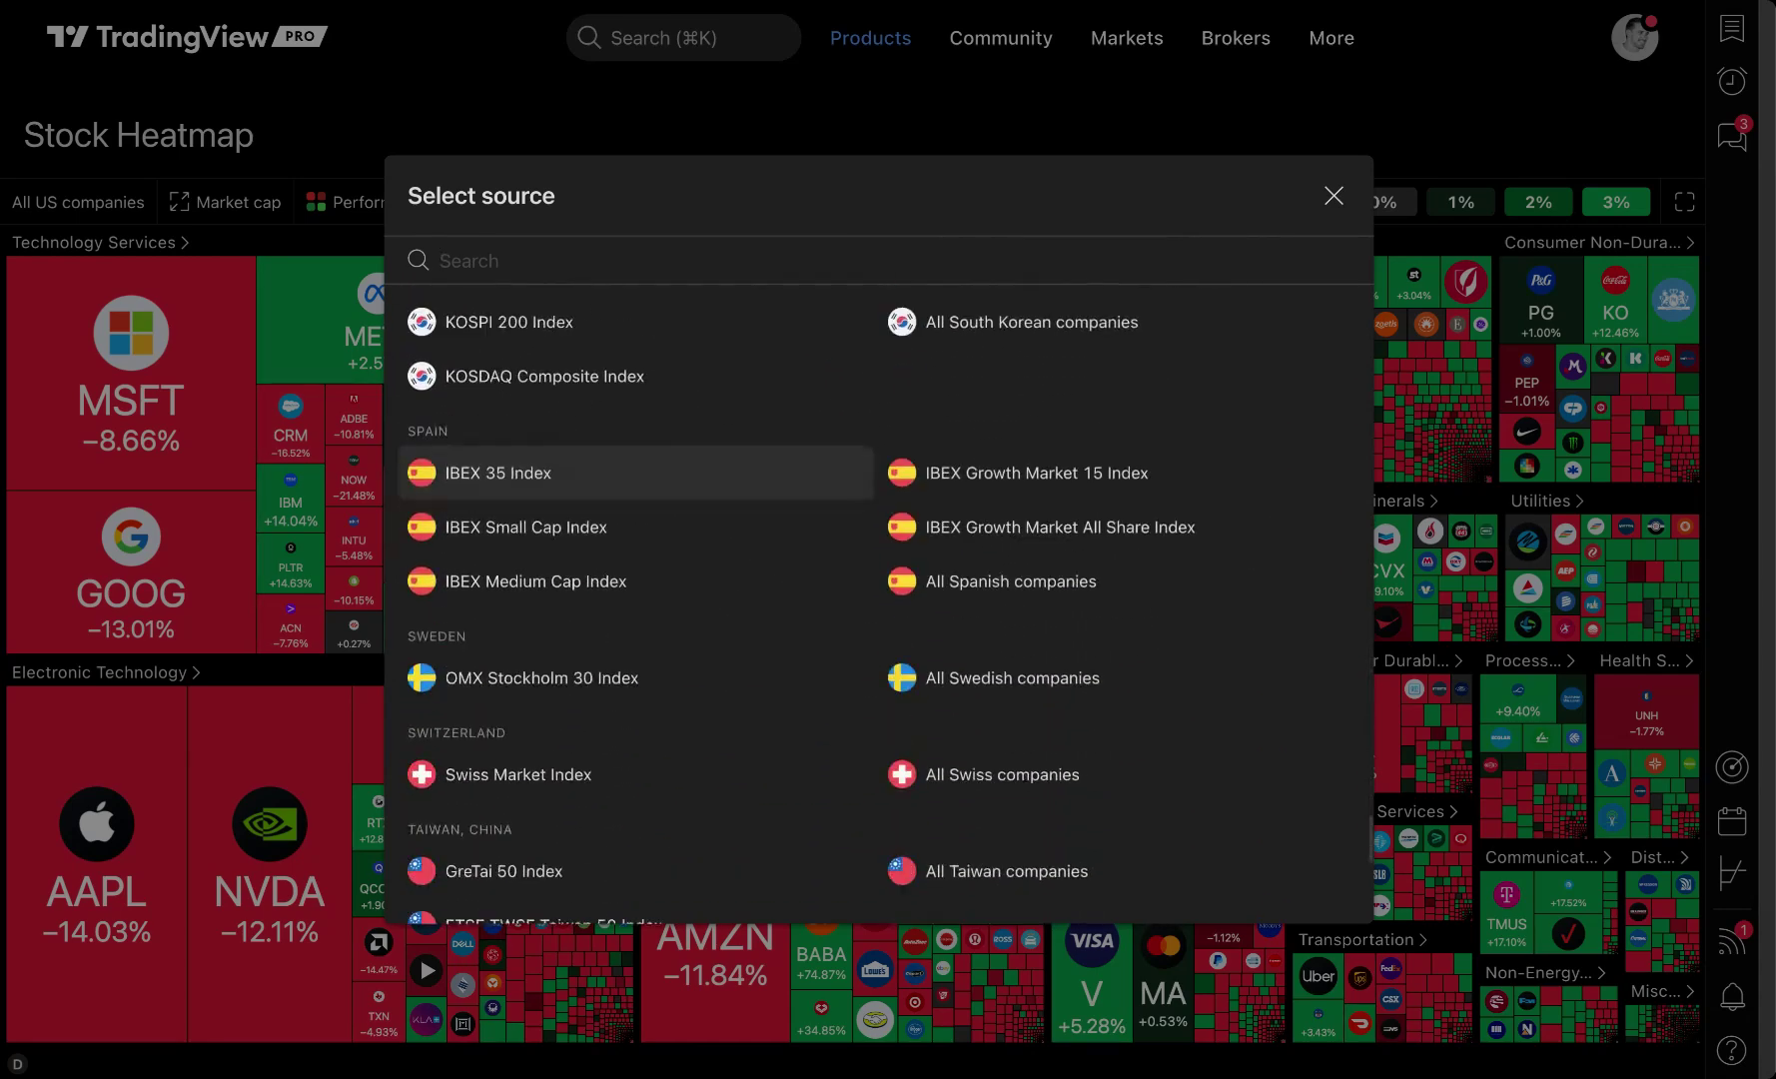
pyautogui.scroll(-5, 721, 550)
pyautogui.scroll(14, 721, 549)
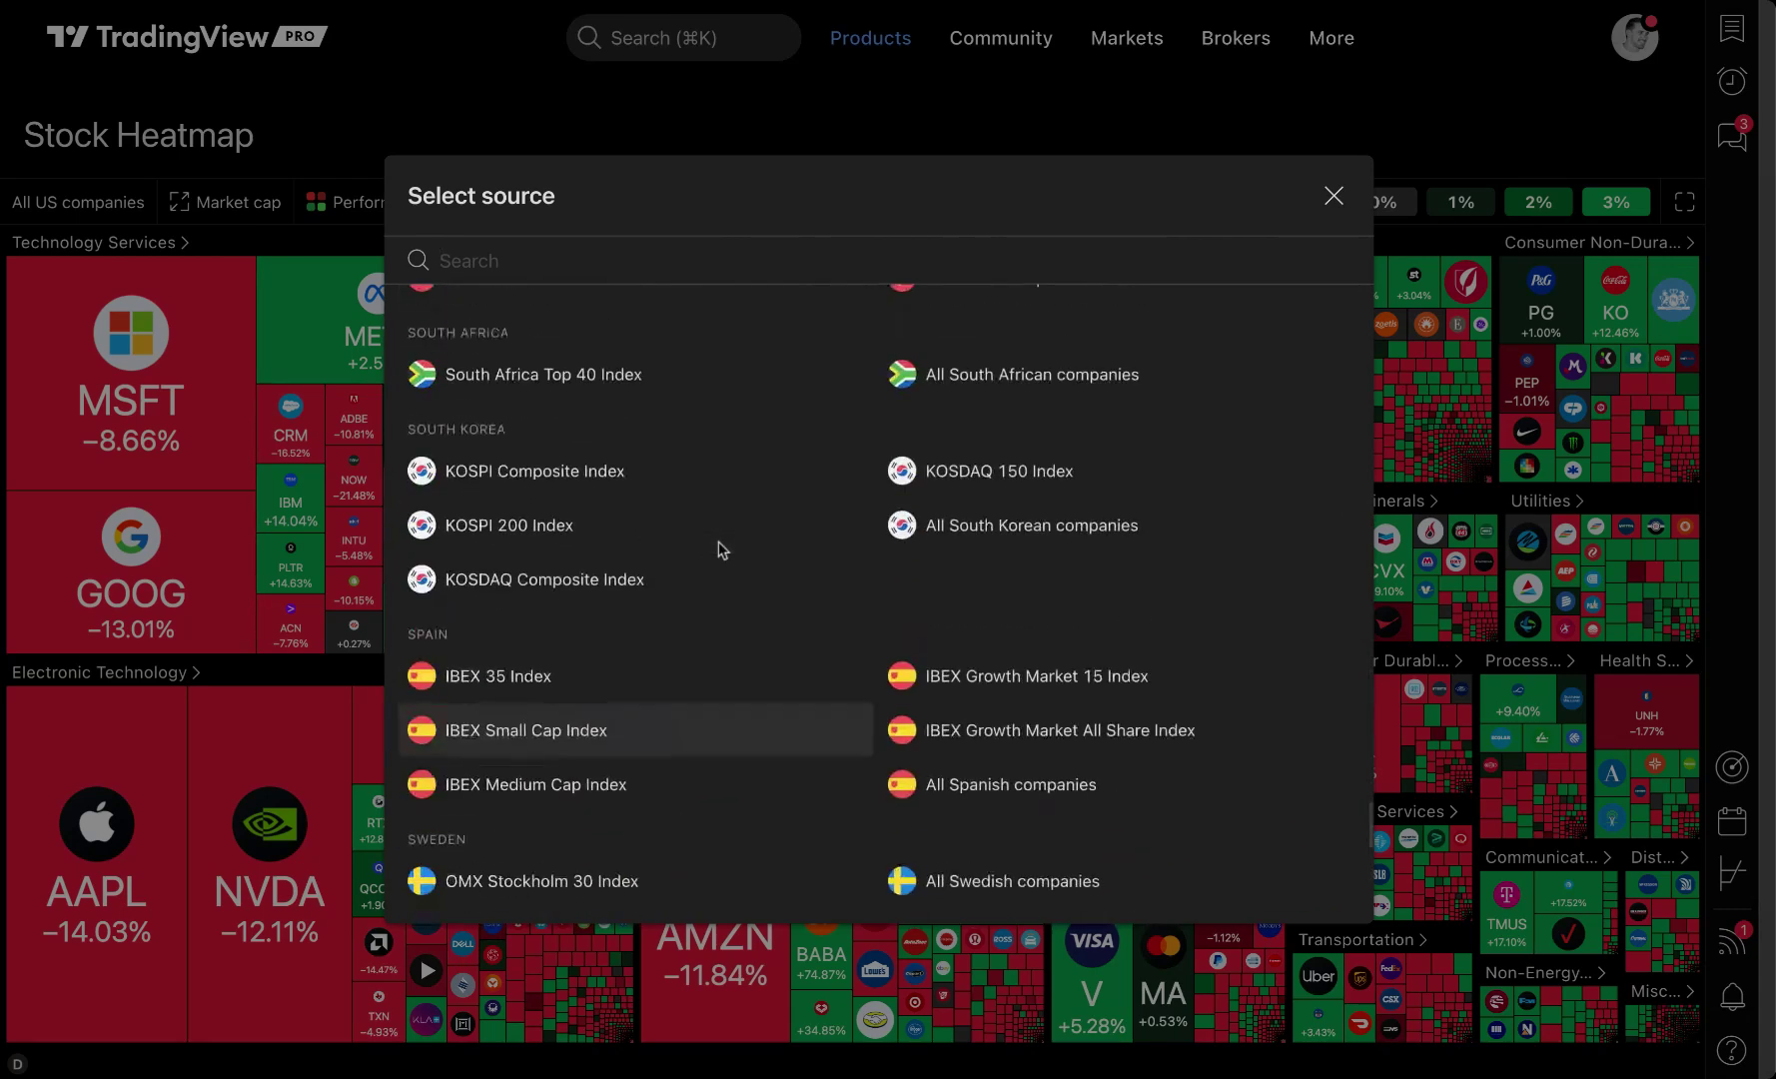
pyautogui.scroll(-5, 721, 550)
pyautogui.scroll(-5, 543, 499)
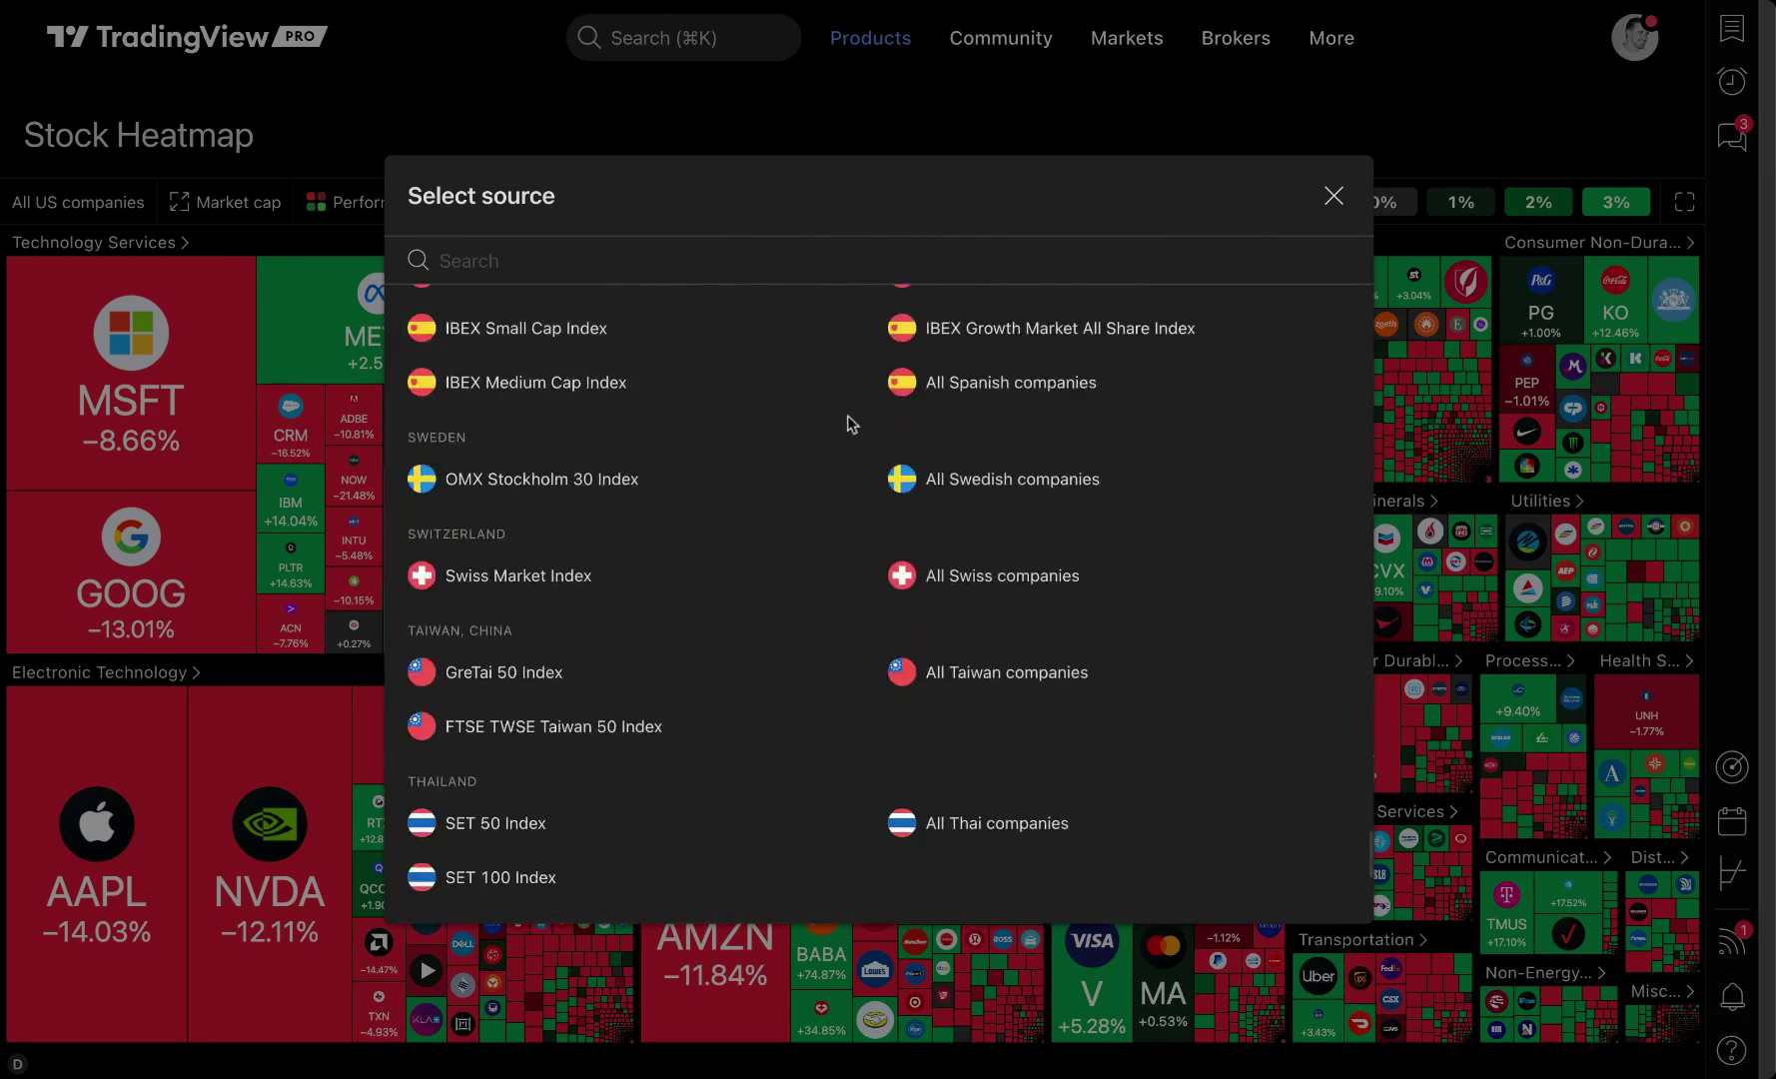
pyautogui.click(952, 389)
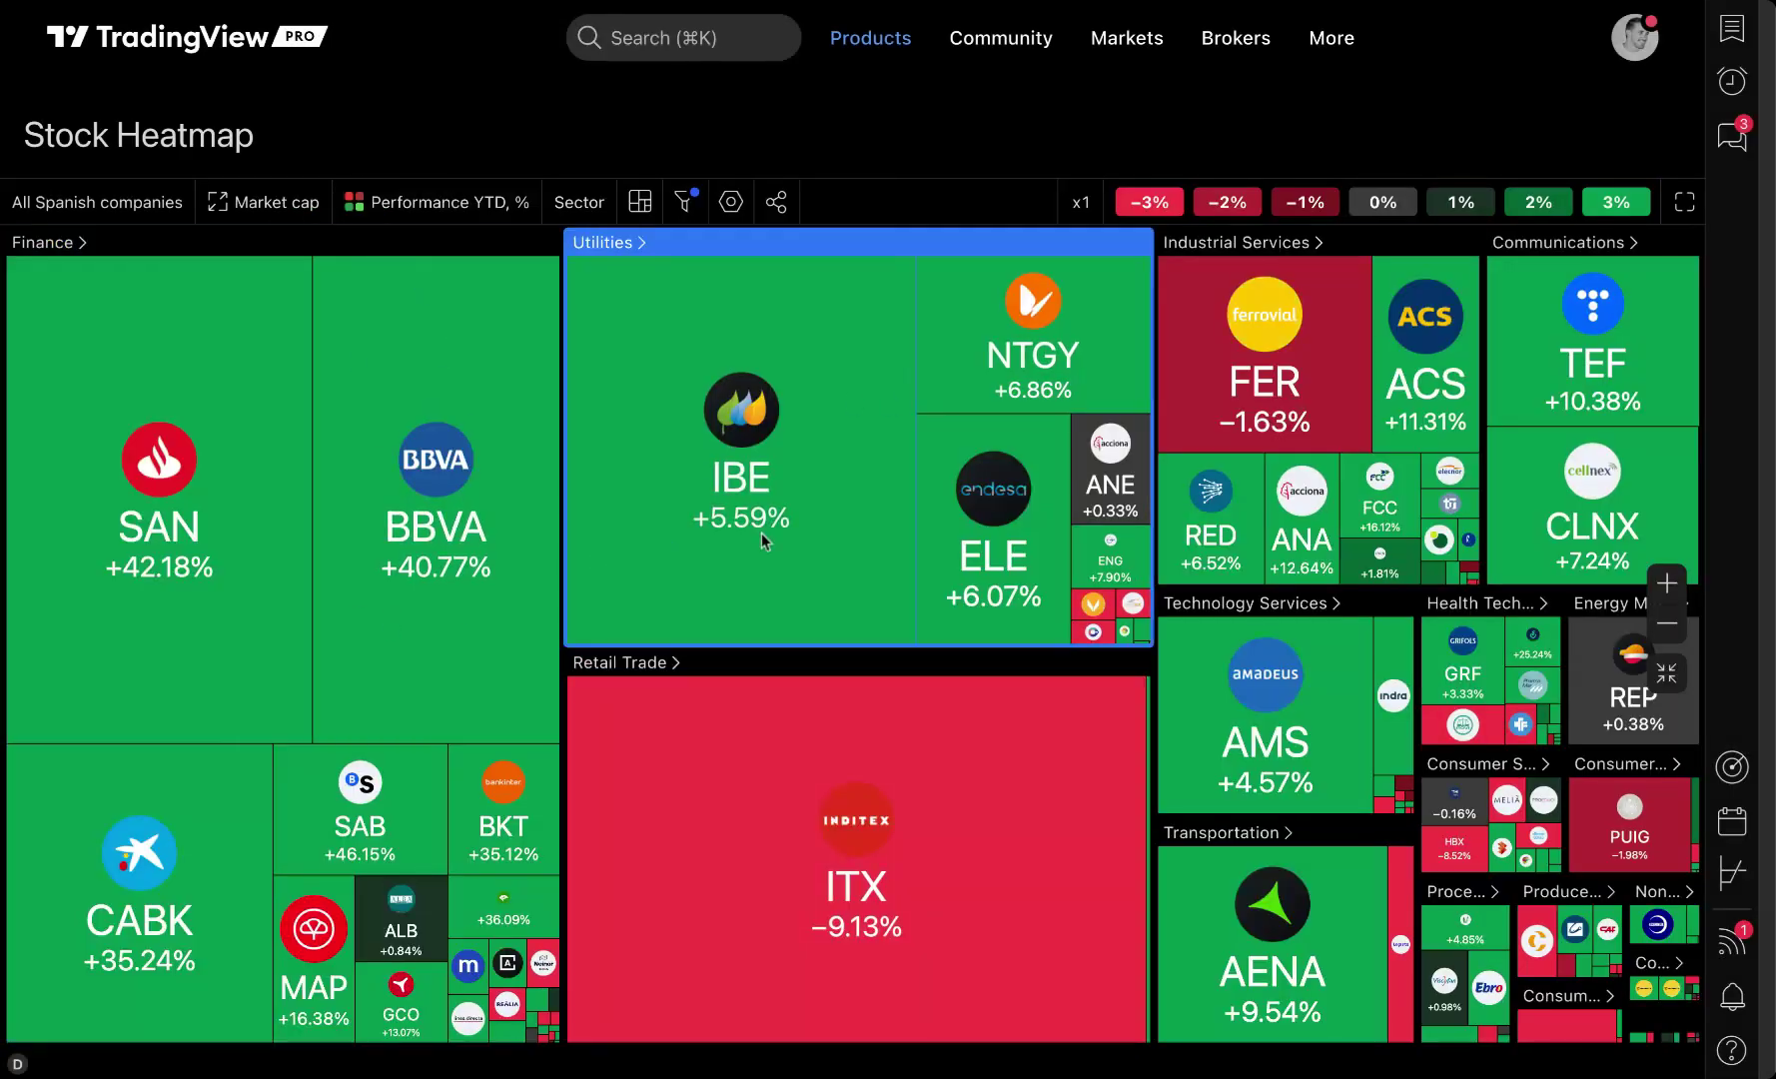
# - Open the ETF heatmap, then check its grouping options and the VOO tile's details
pyautogui.moveTo(859, 54)
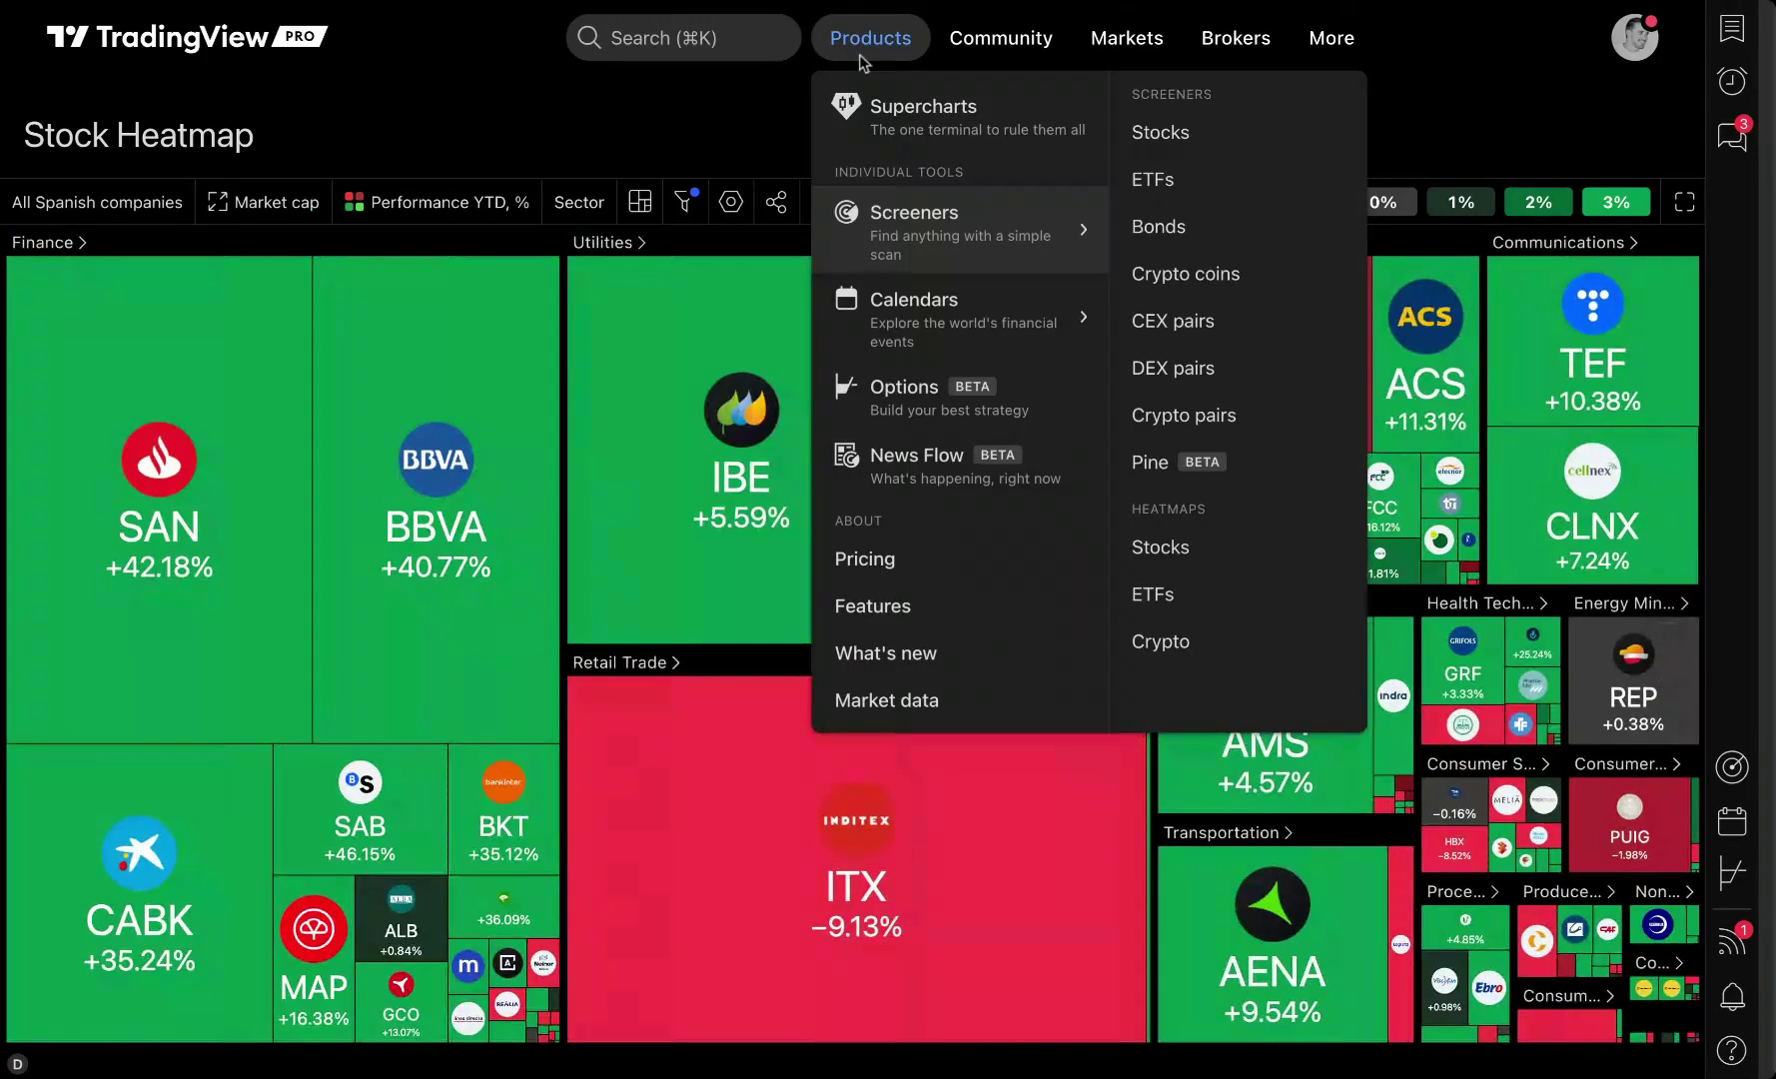
pyautogui.click(1195, 600)
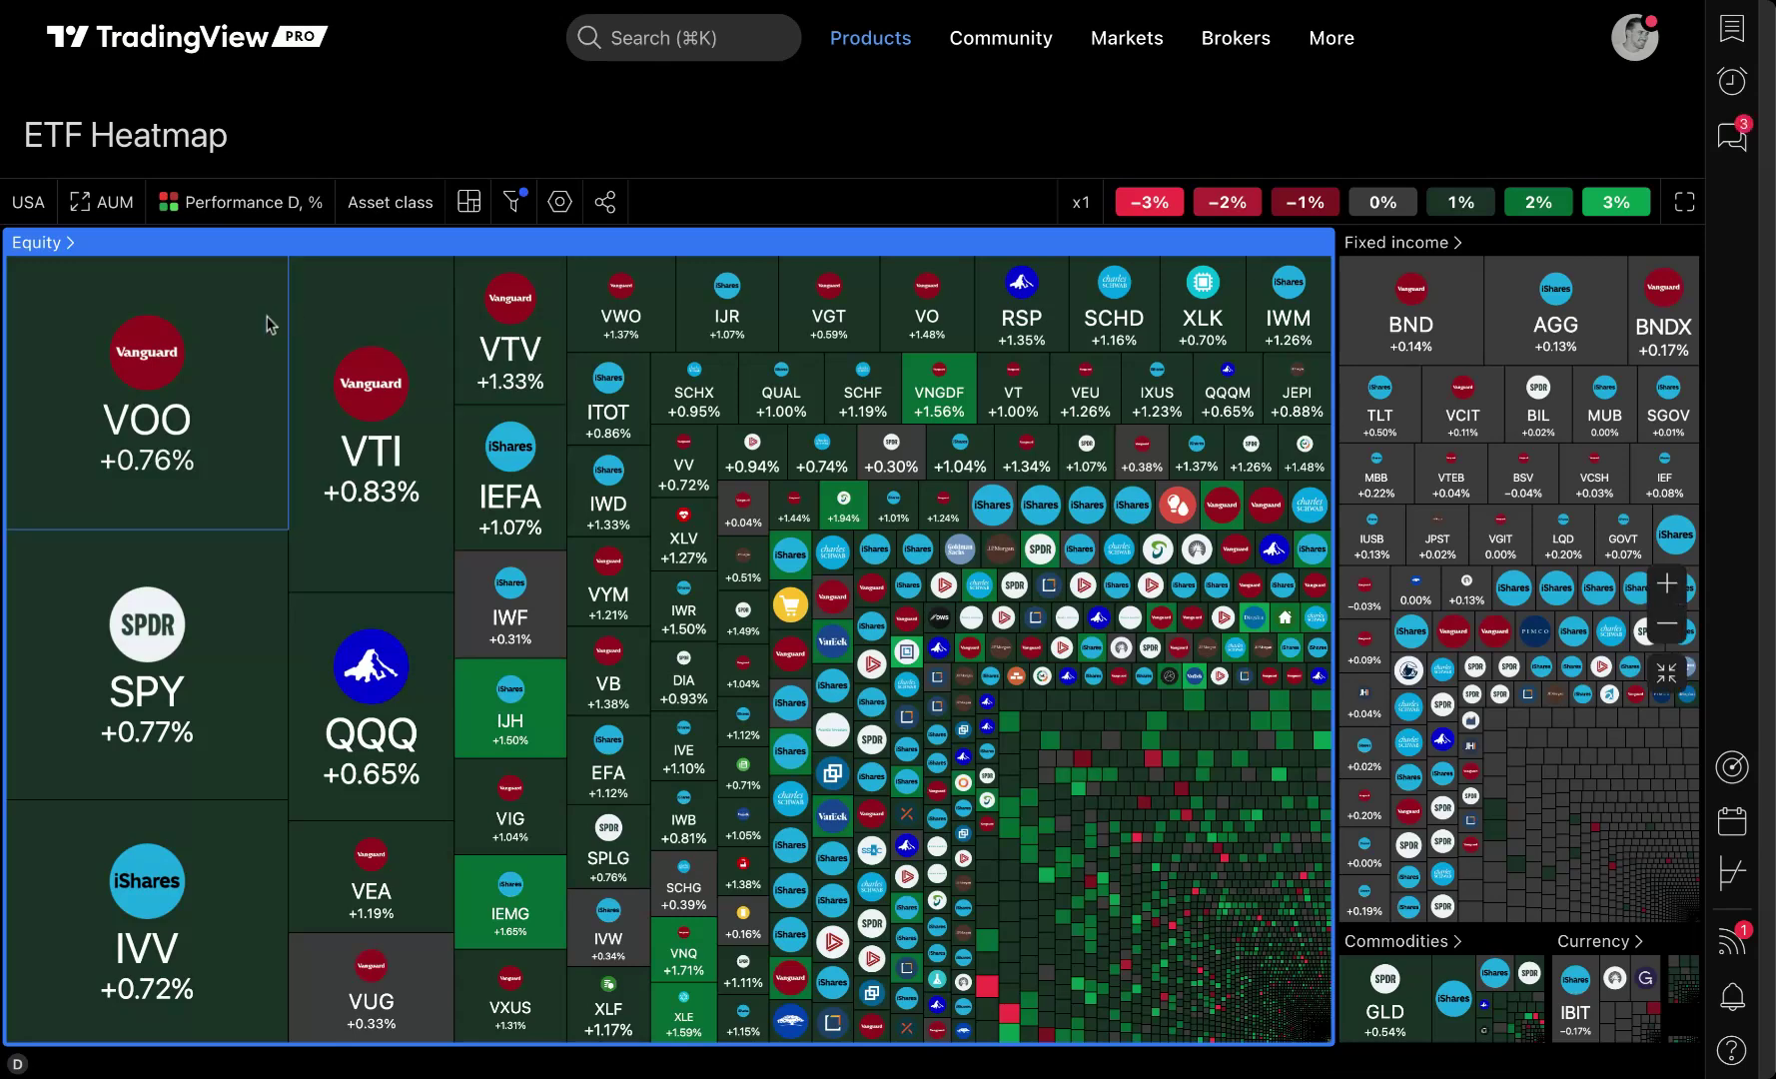
pyautogui.click(381, 203)
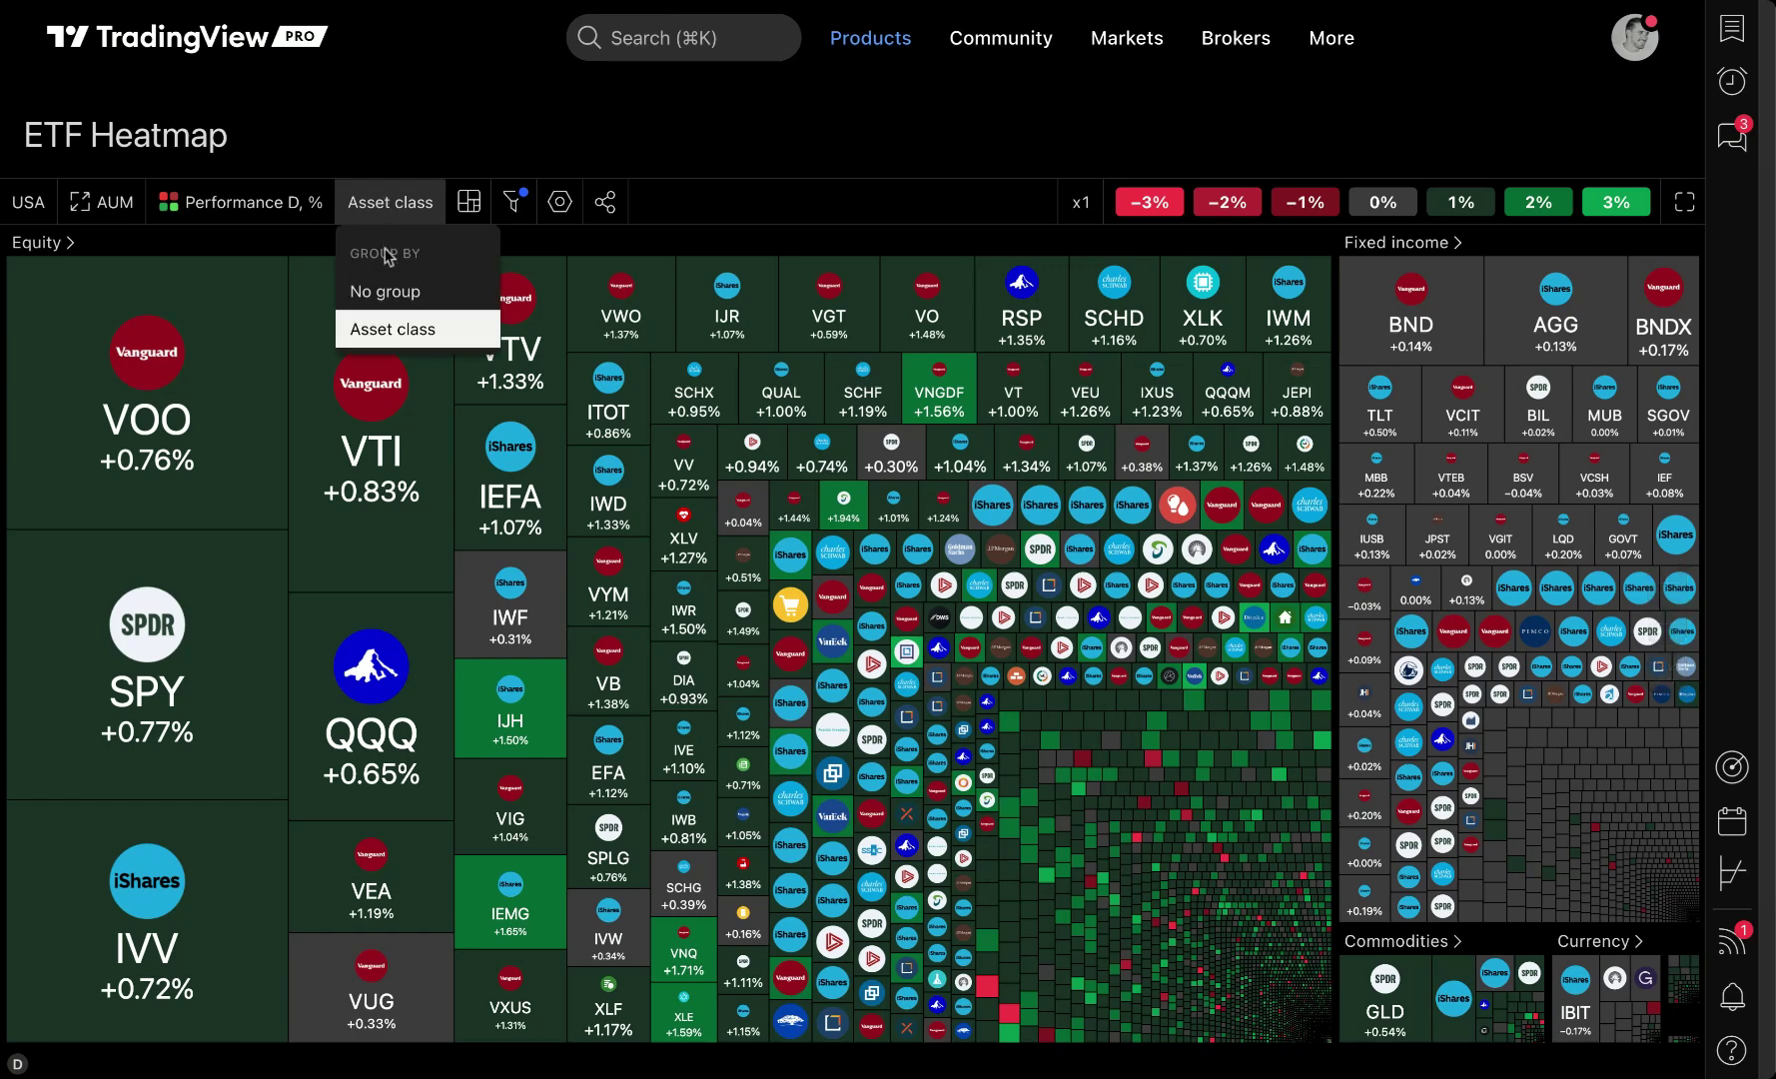
pyautogui.click(805, 122)
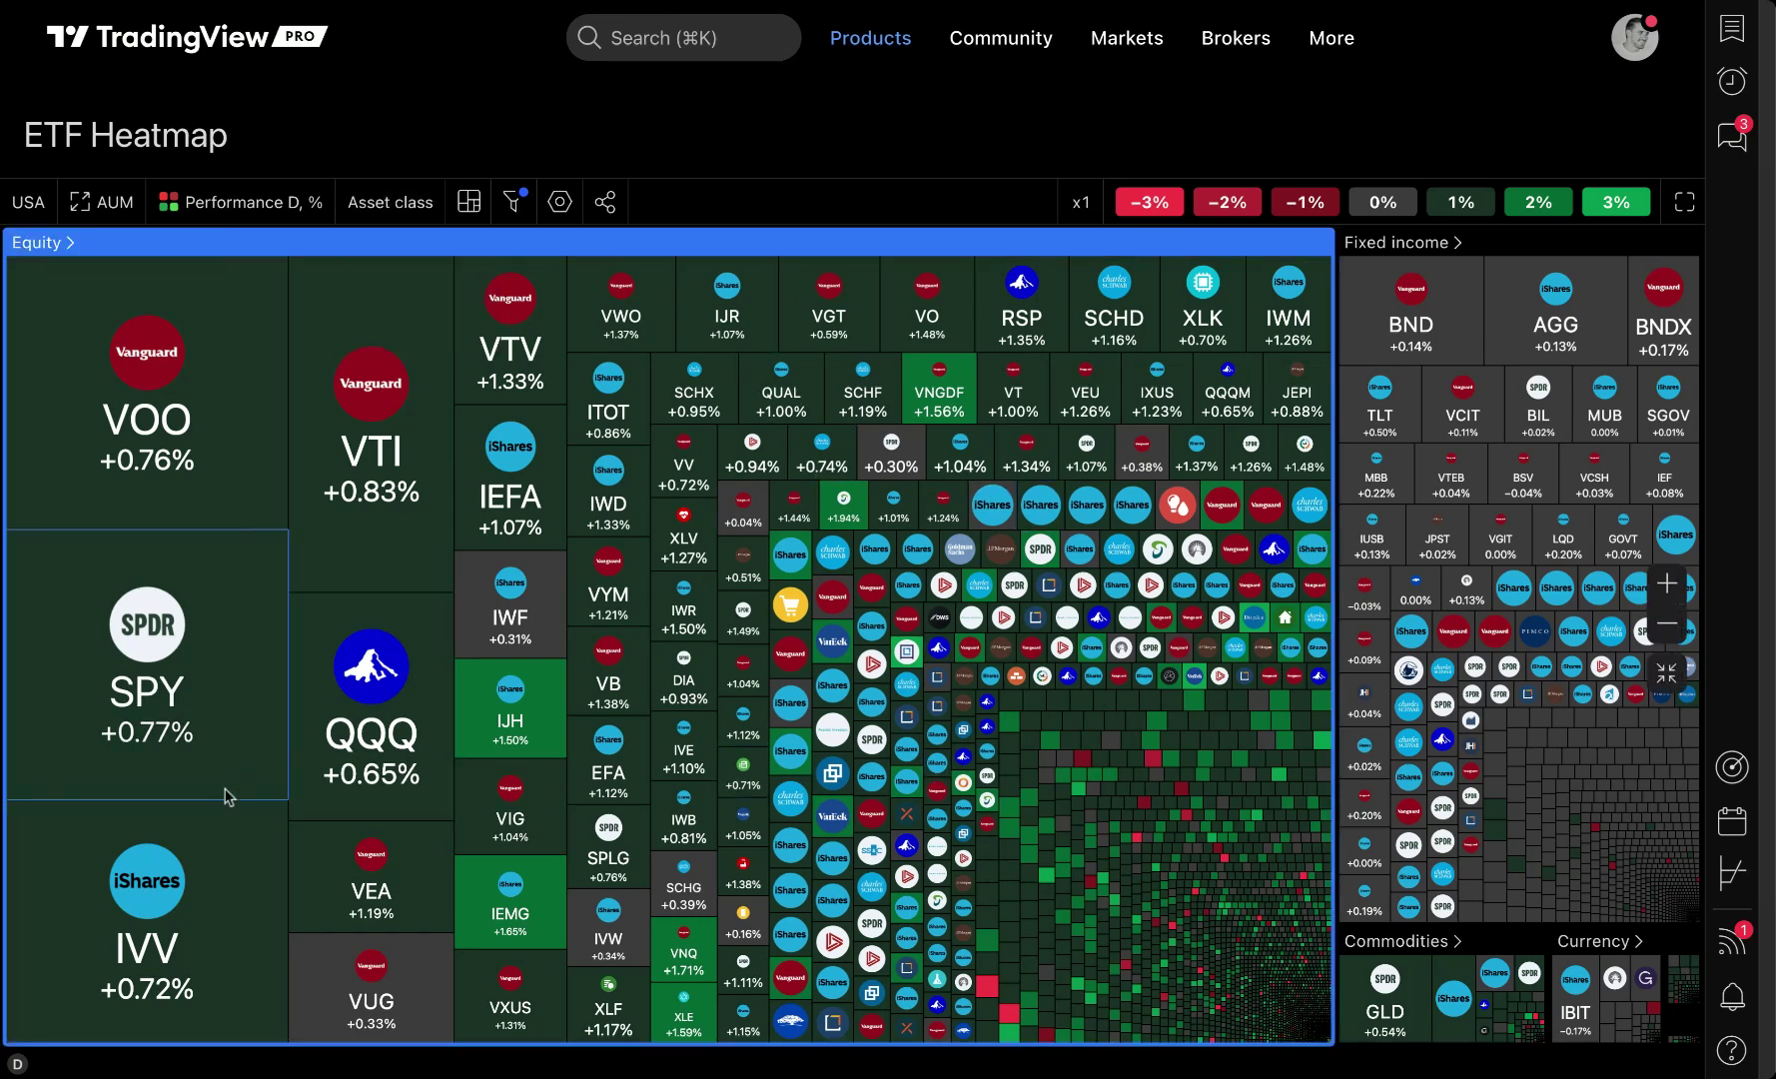
pyautogui.moveTo(336, 414)
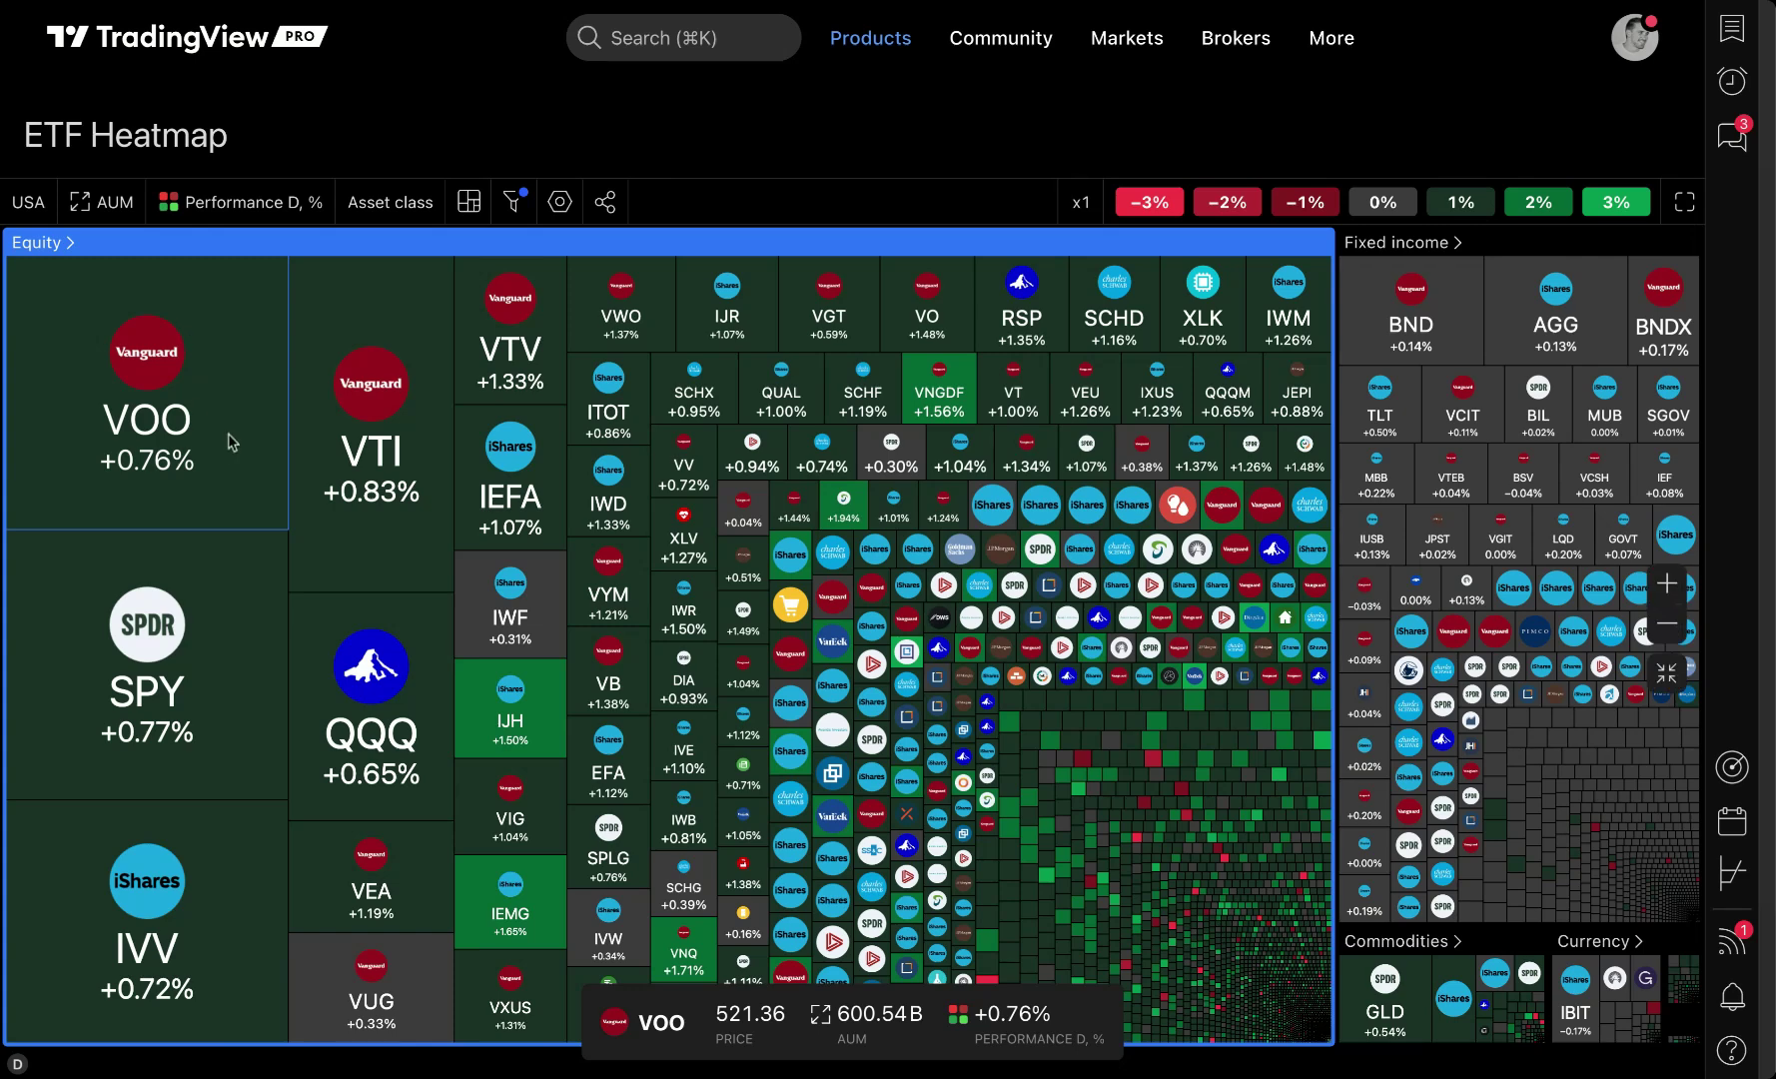
# - Color the ETF heatmap by Performance YTD, %, and switch the coloring to Performance W, %
pyautogui.click(240, 202)
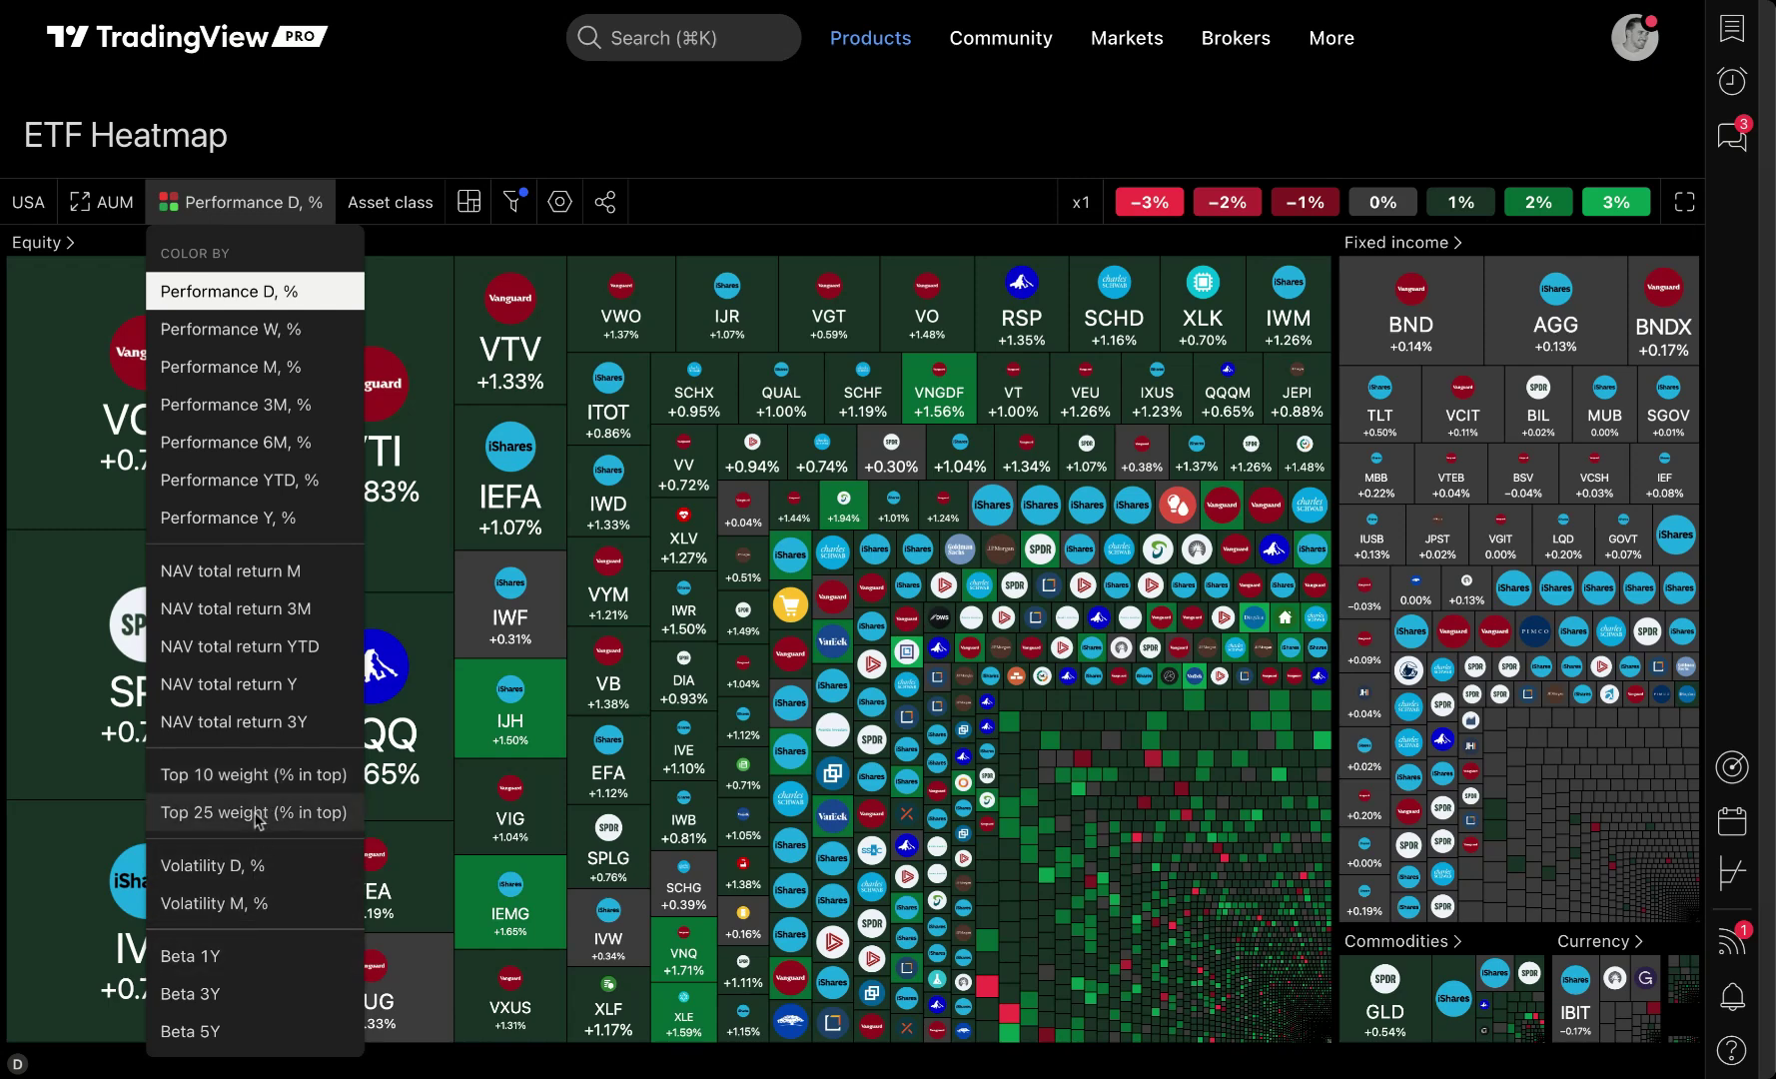
pyautogui.click(287, 489)
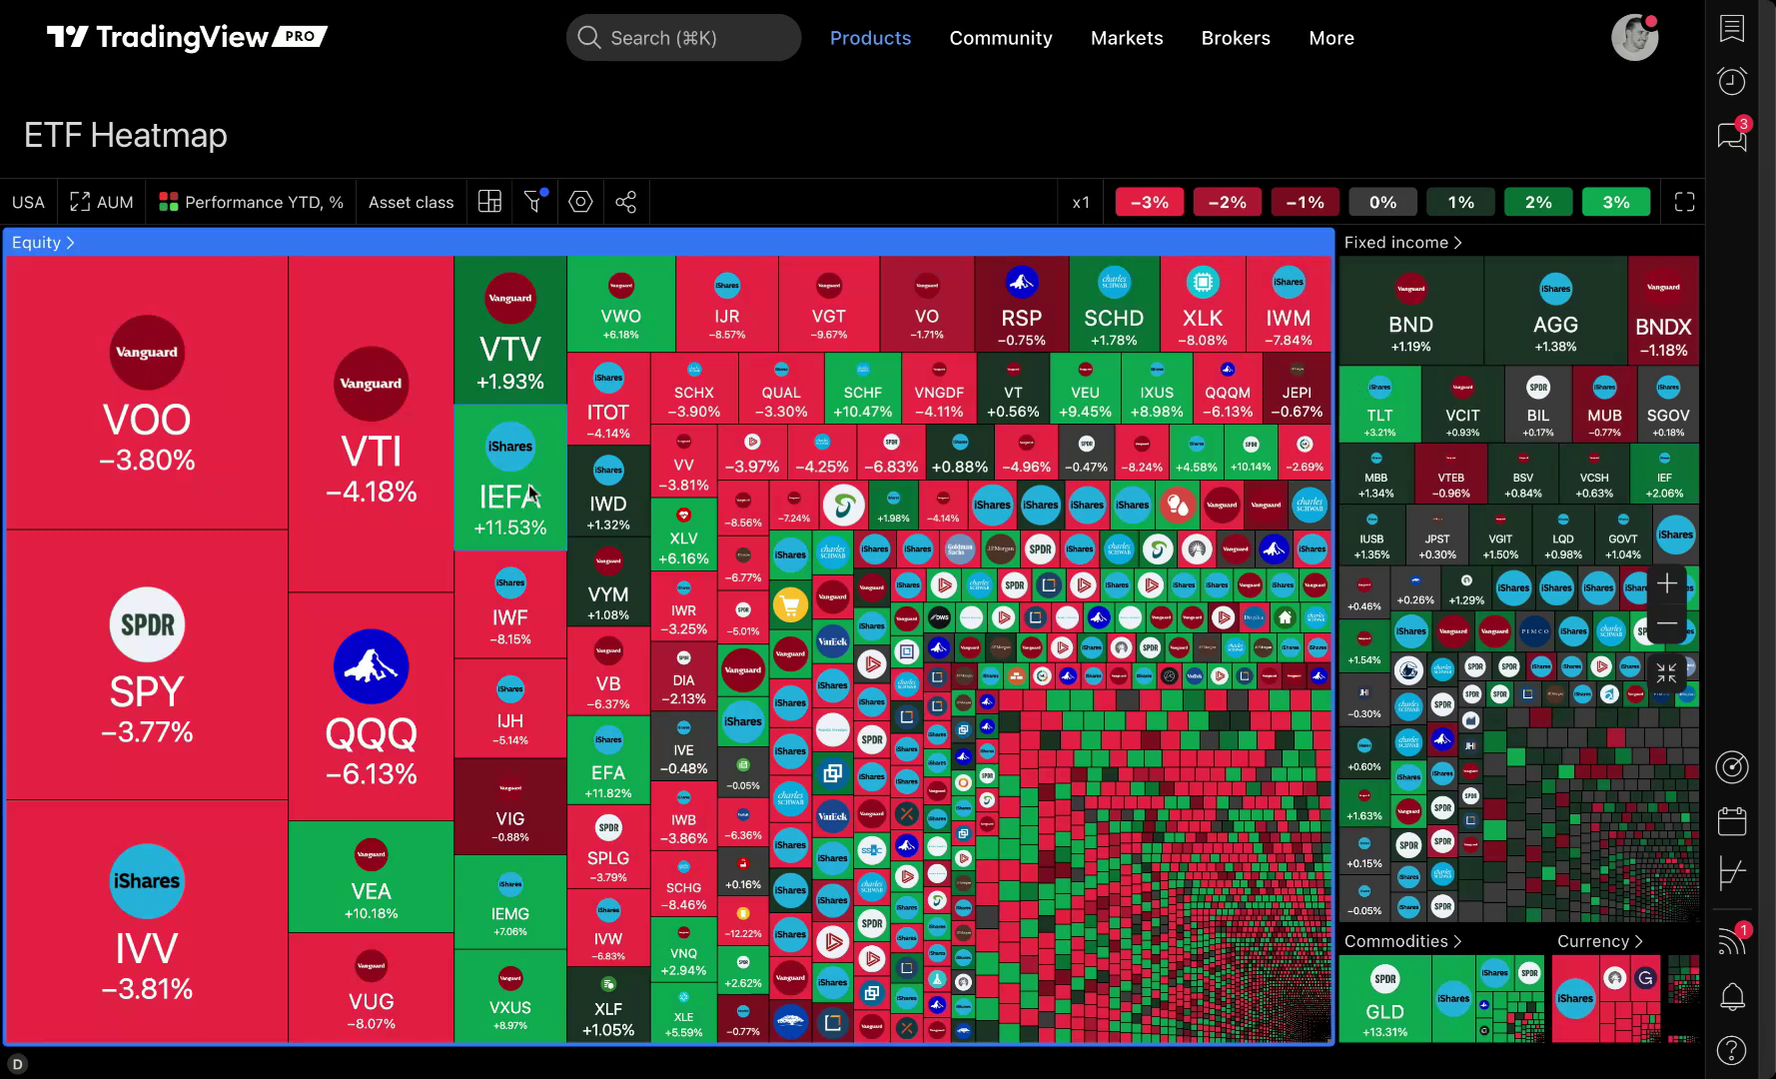
pyautogui.click(257, 200)
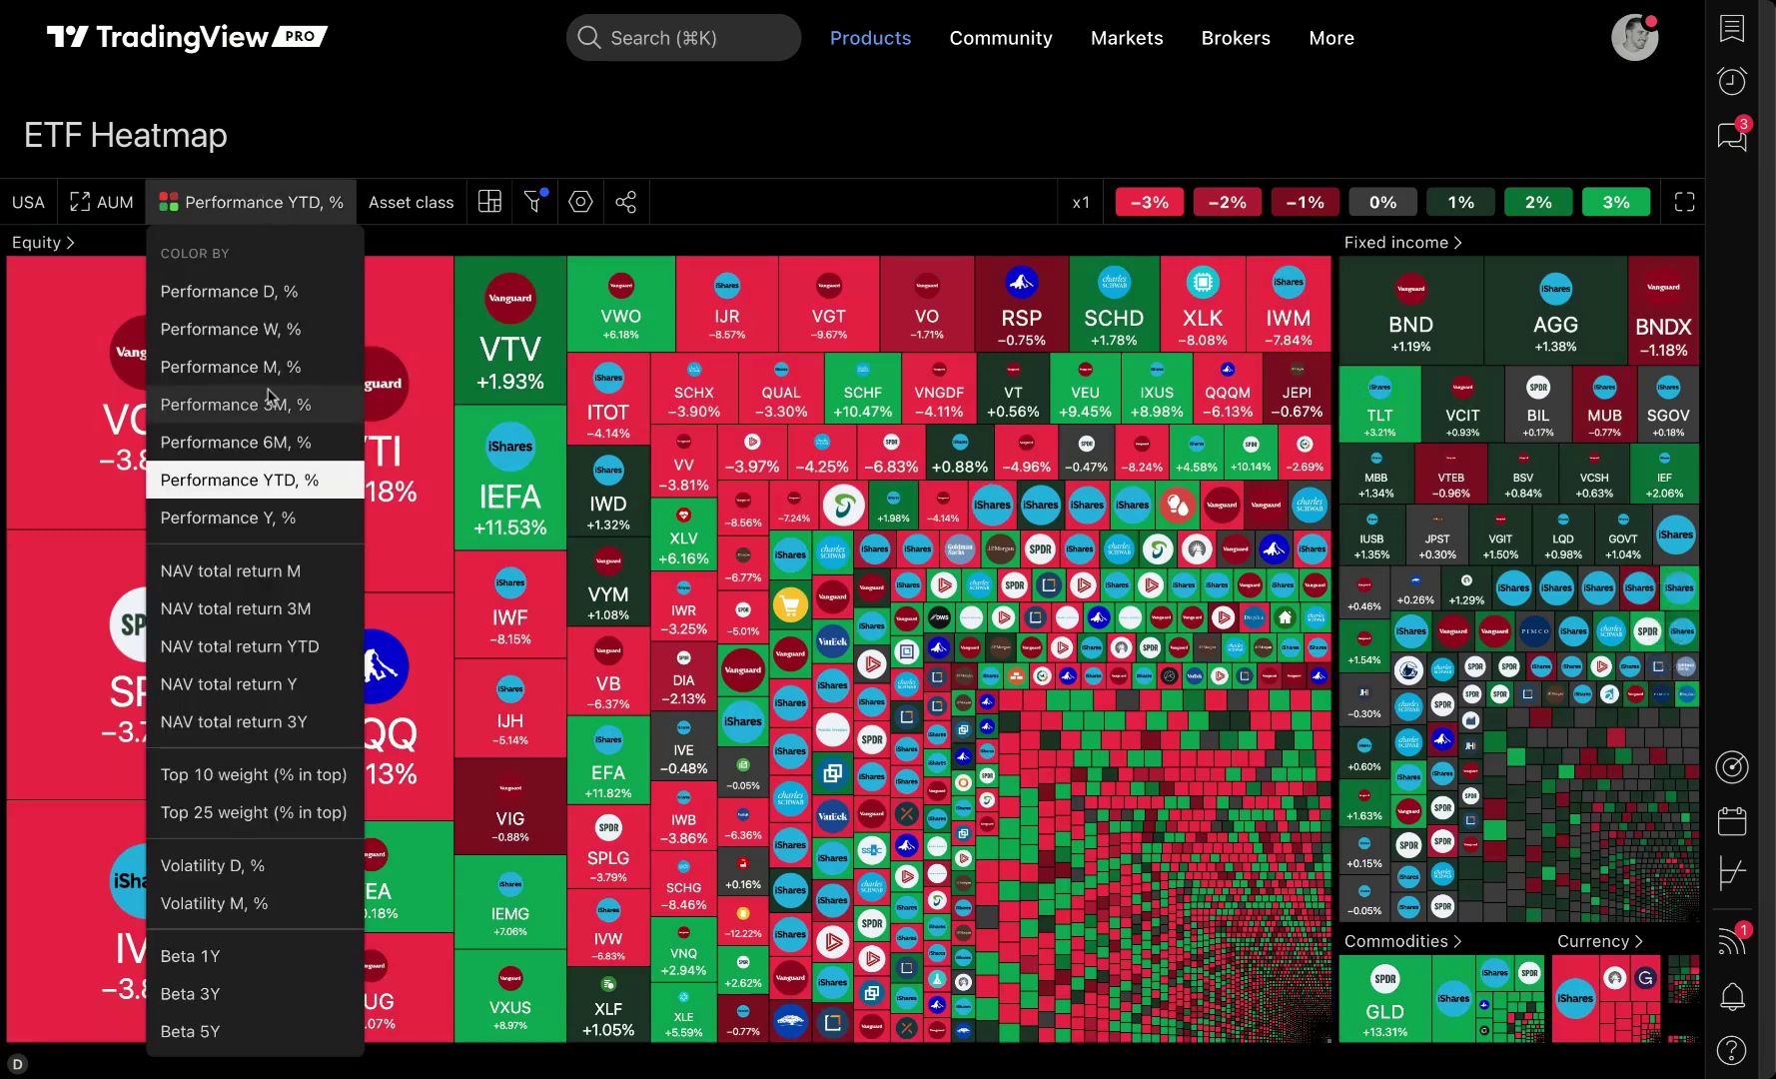
pyautogui.click(281, 346)
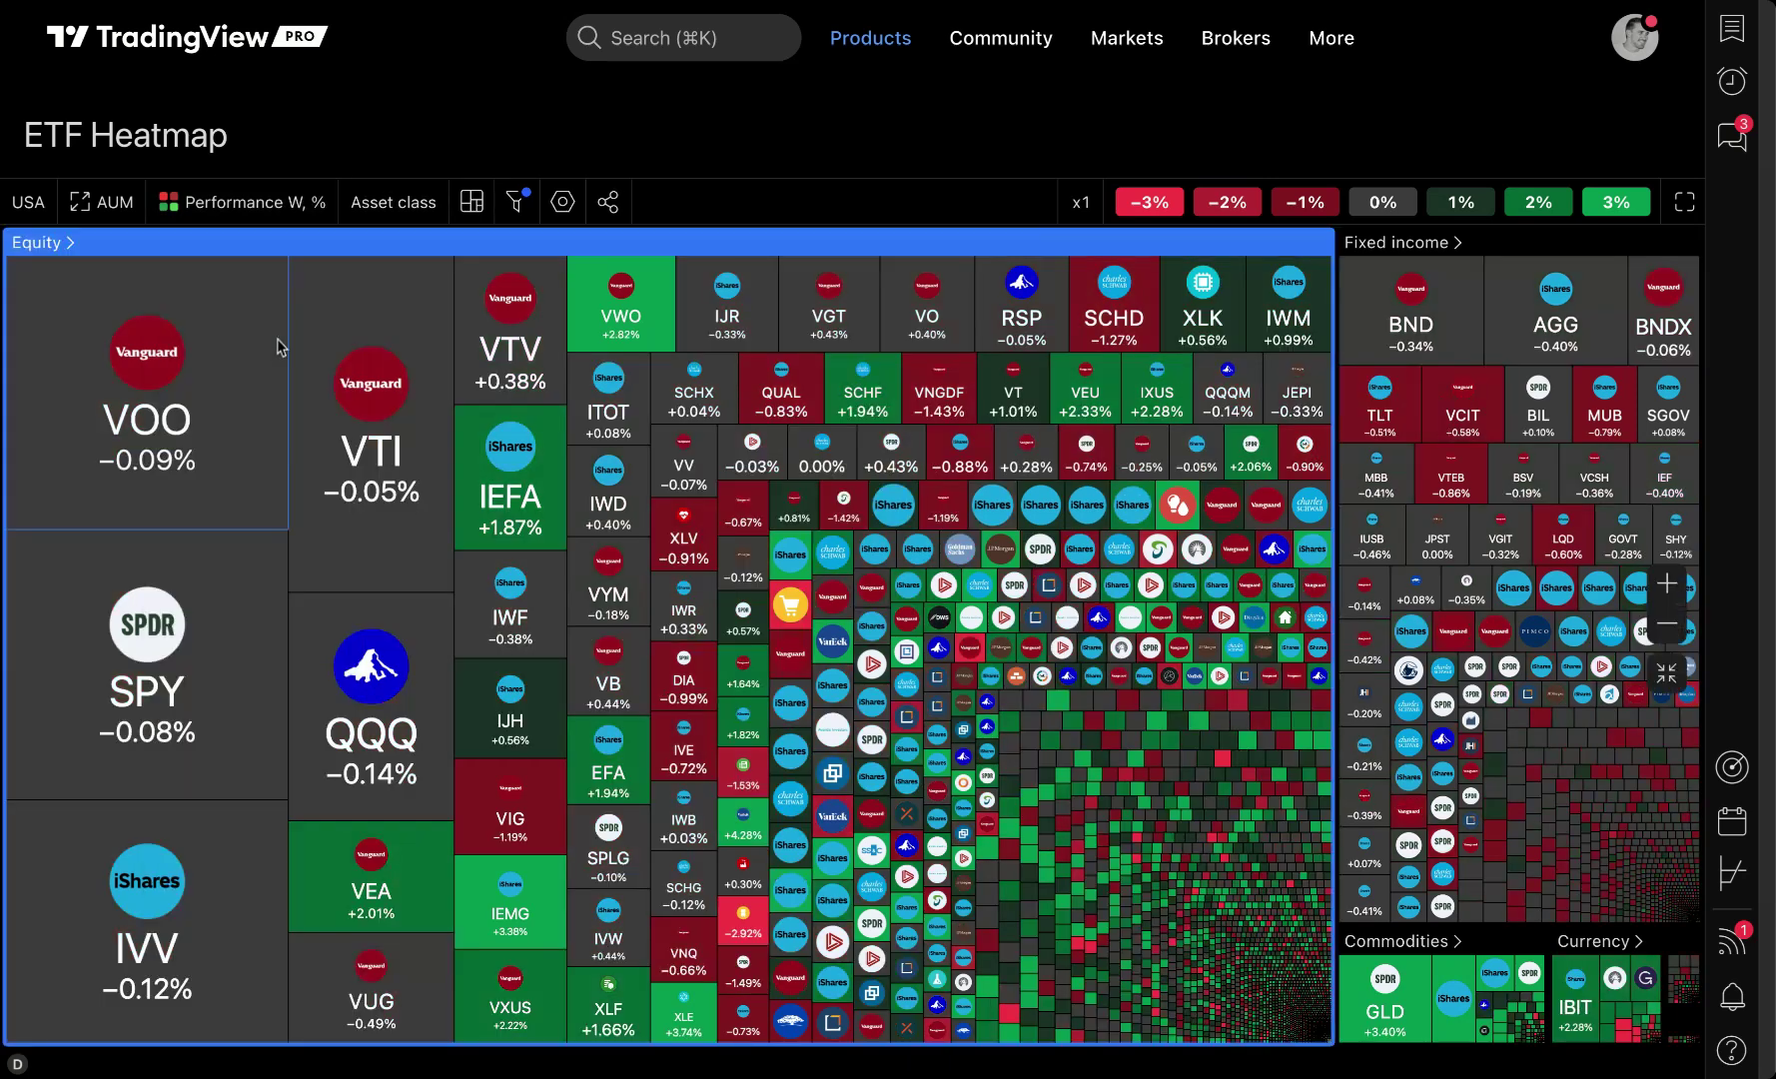
# - Open the heatmap of crypto coins
pyautogui.moveTo(870, 38)
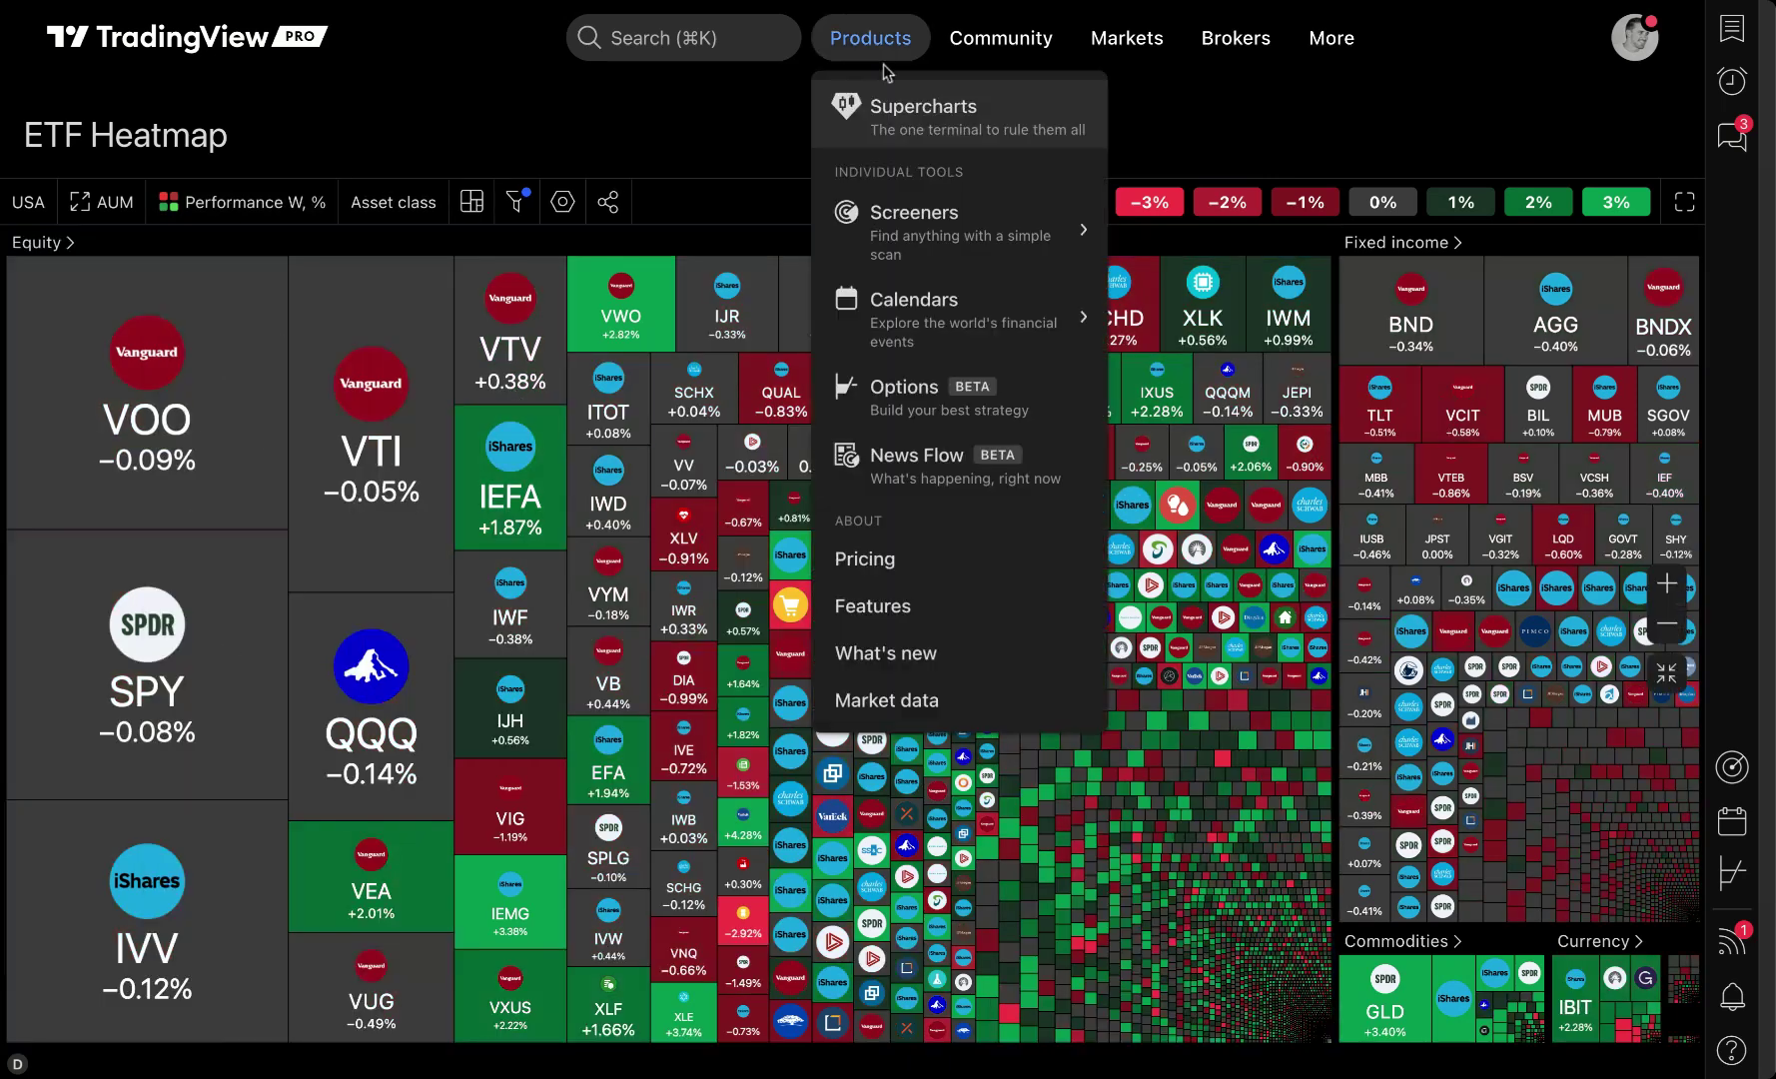
pyautogui.moveTo(1098, 229)
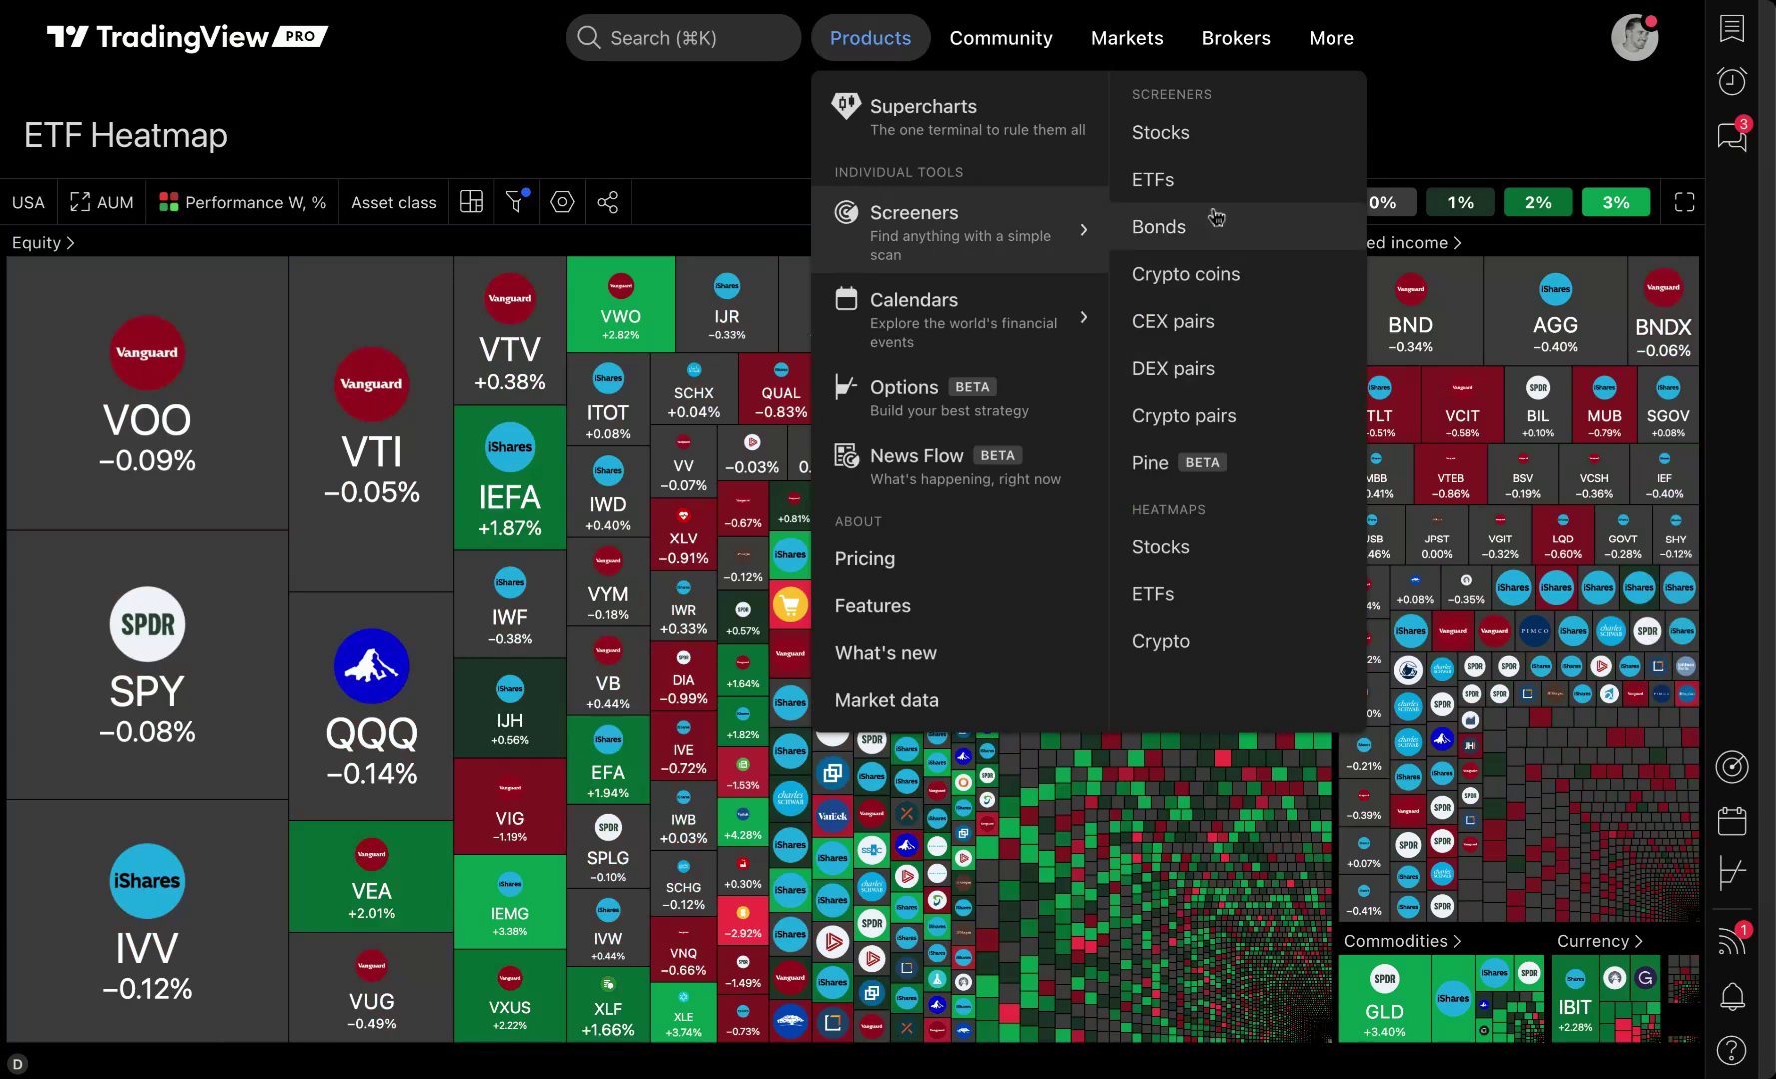
pyautogui.click(1191, 659)
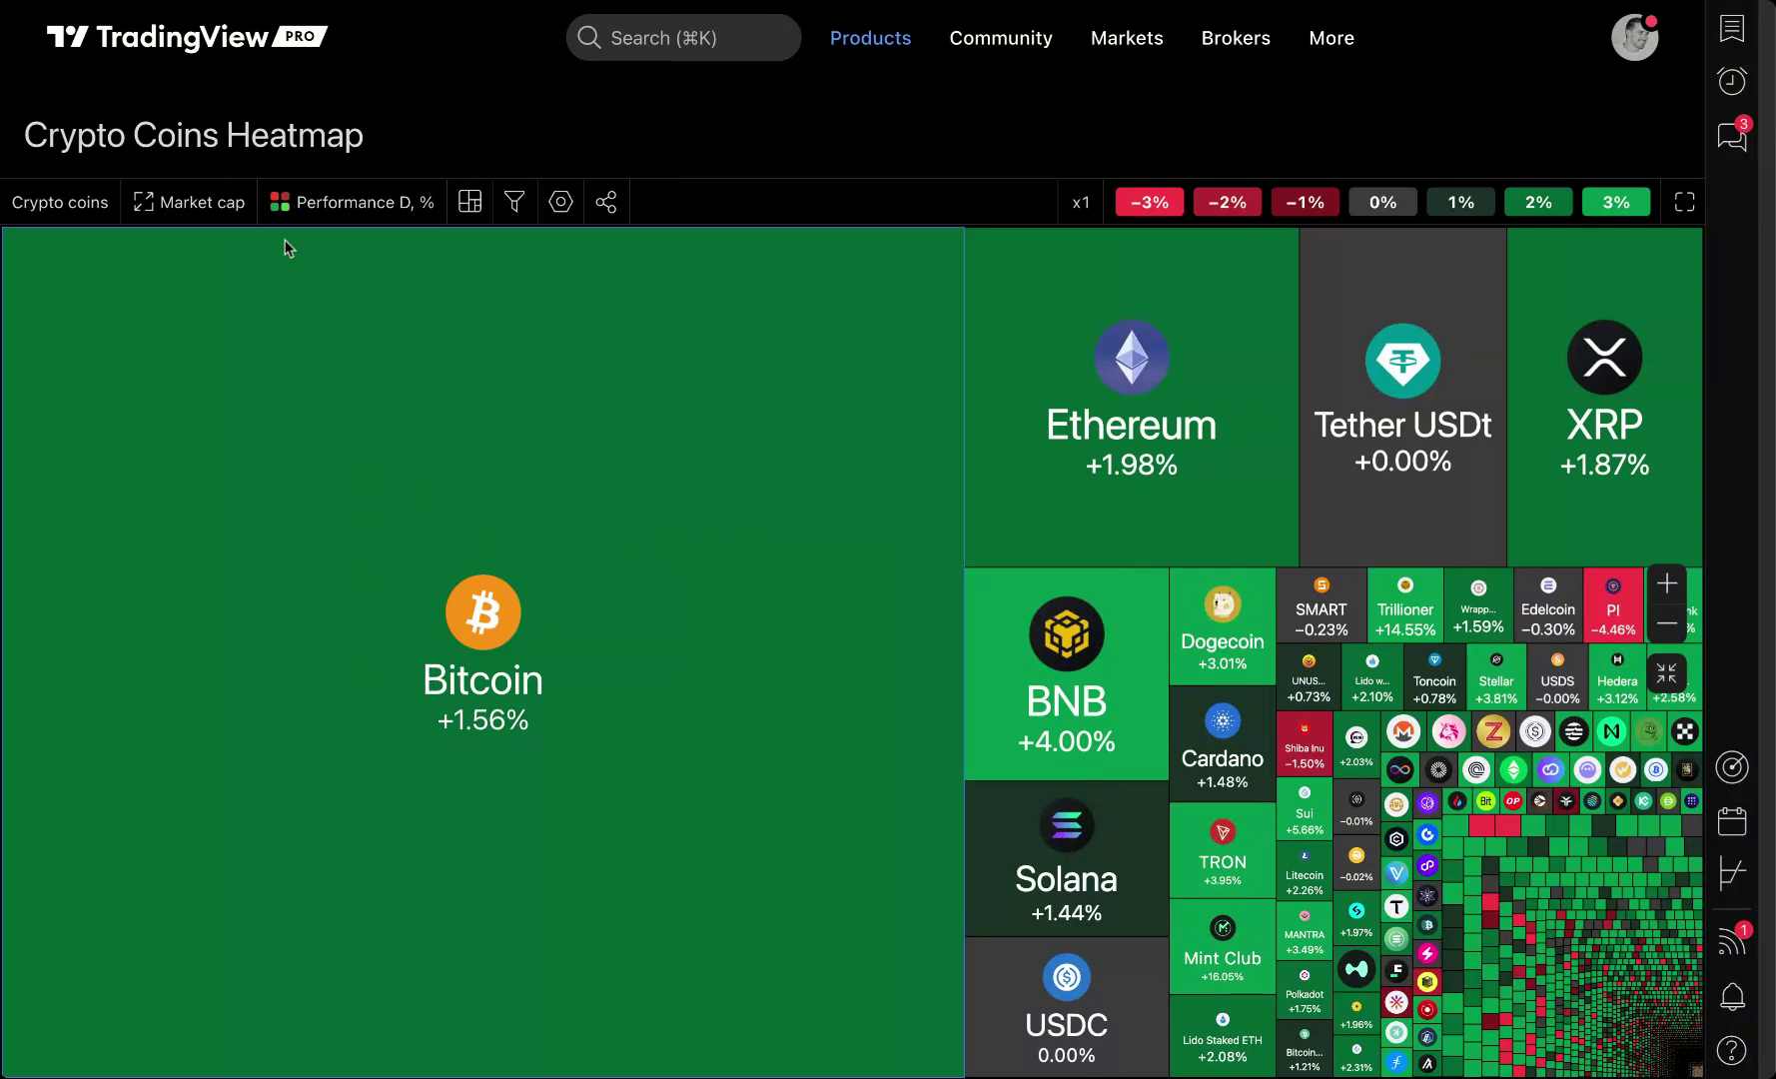
# - Hide the −3% and −2% performance bands on the crypto heatmap and restore them
pyautogui.click(1148, 201)
pyautogui.click(1227, 202)
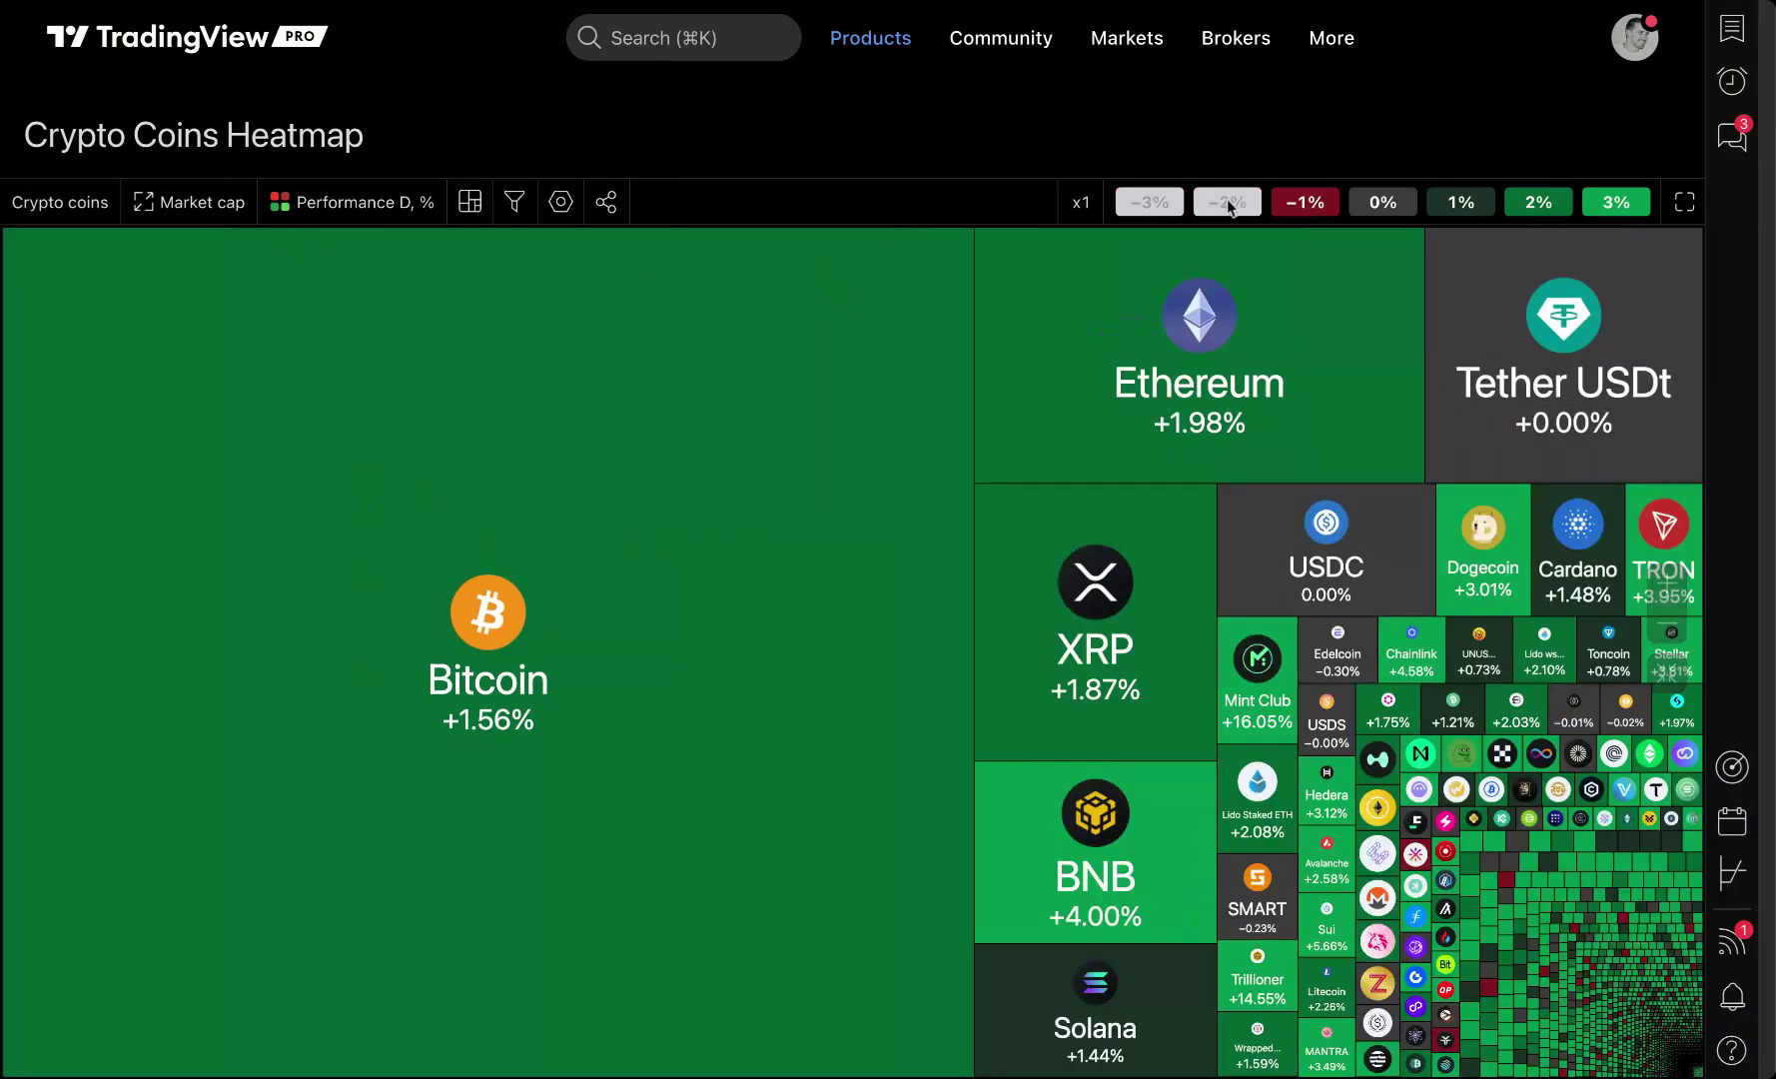
pyautogui.click(1148, 202)
pyautogui.click(1227, 202)
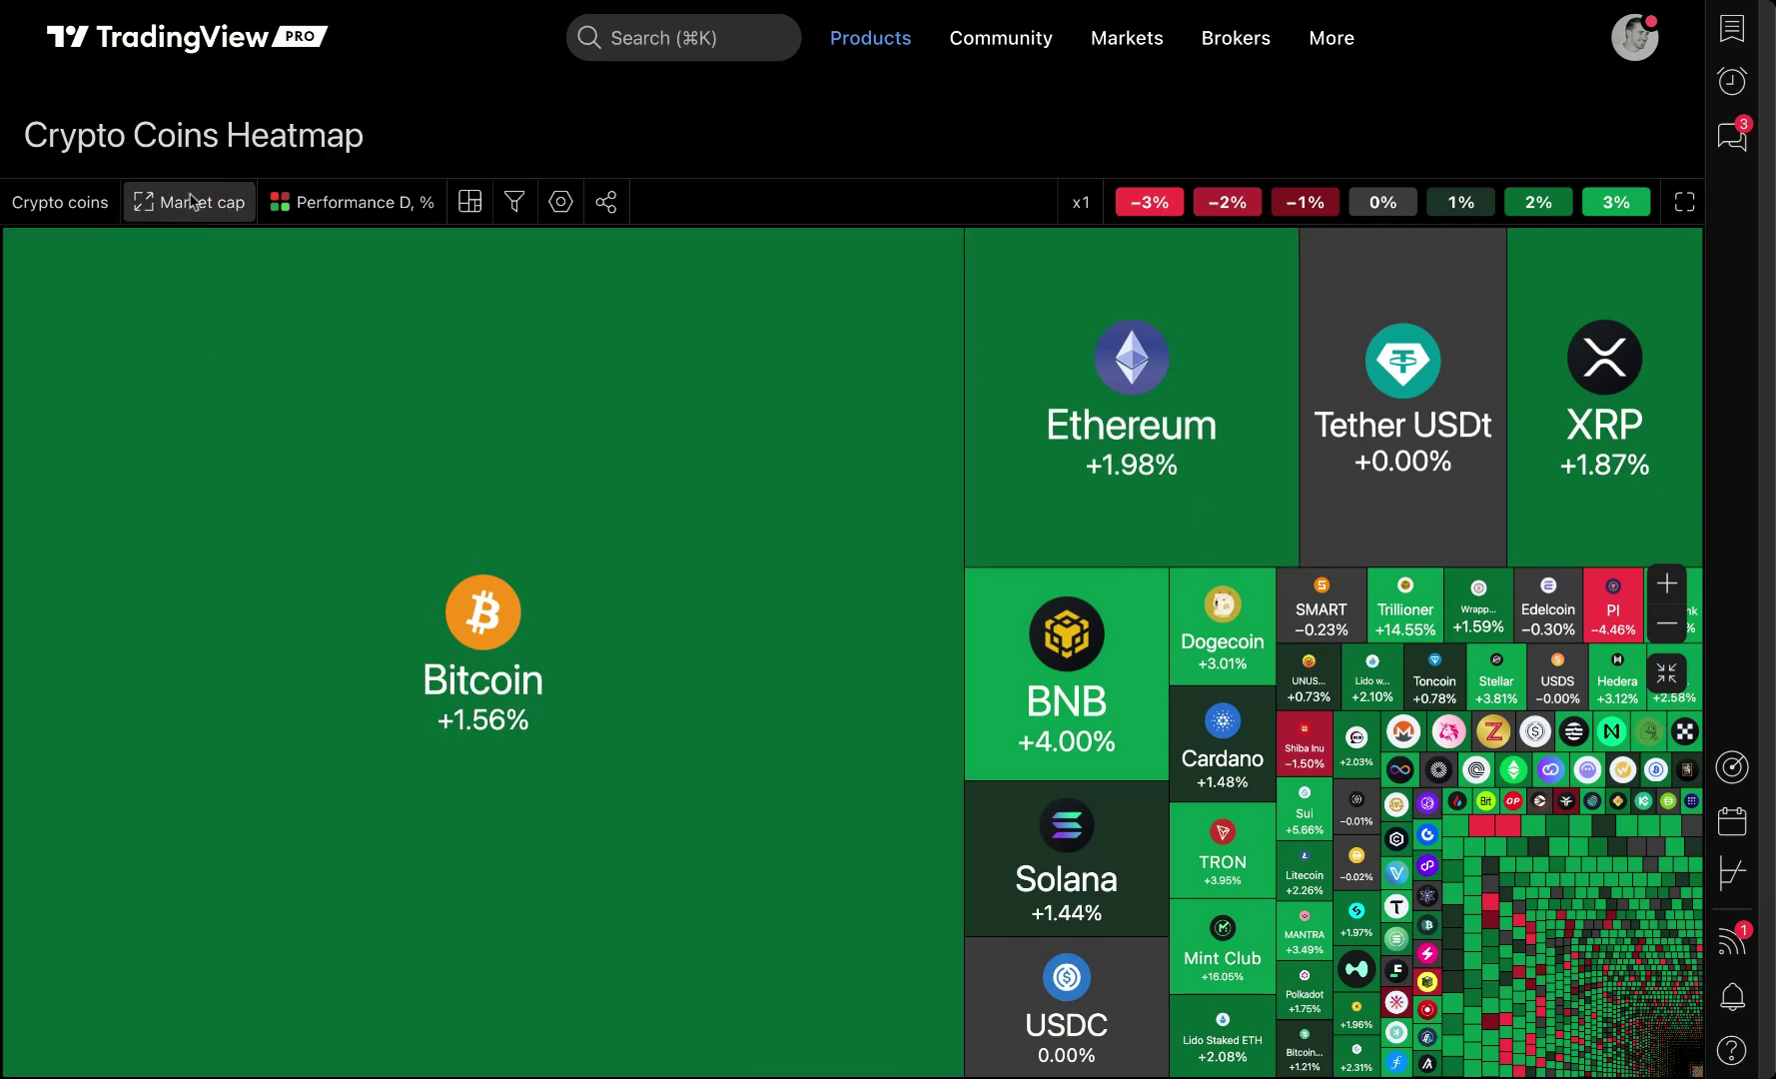
# - Review the source options available for the crypto heatmap and close the list without changing the source
pyautogui.click(160, 201)
pyautogui.click(54, 203)
pyautogui.click(52, 208)
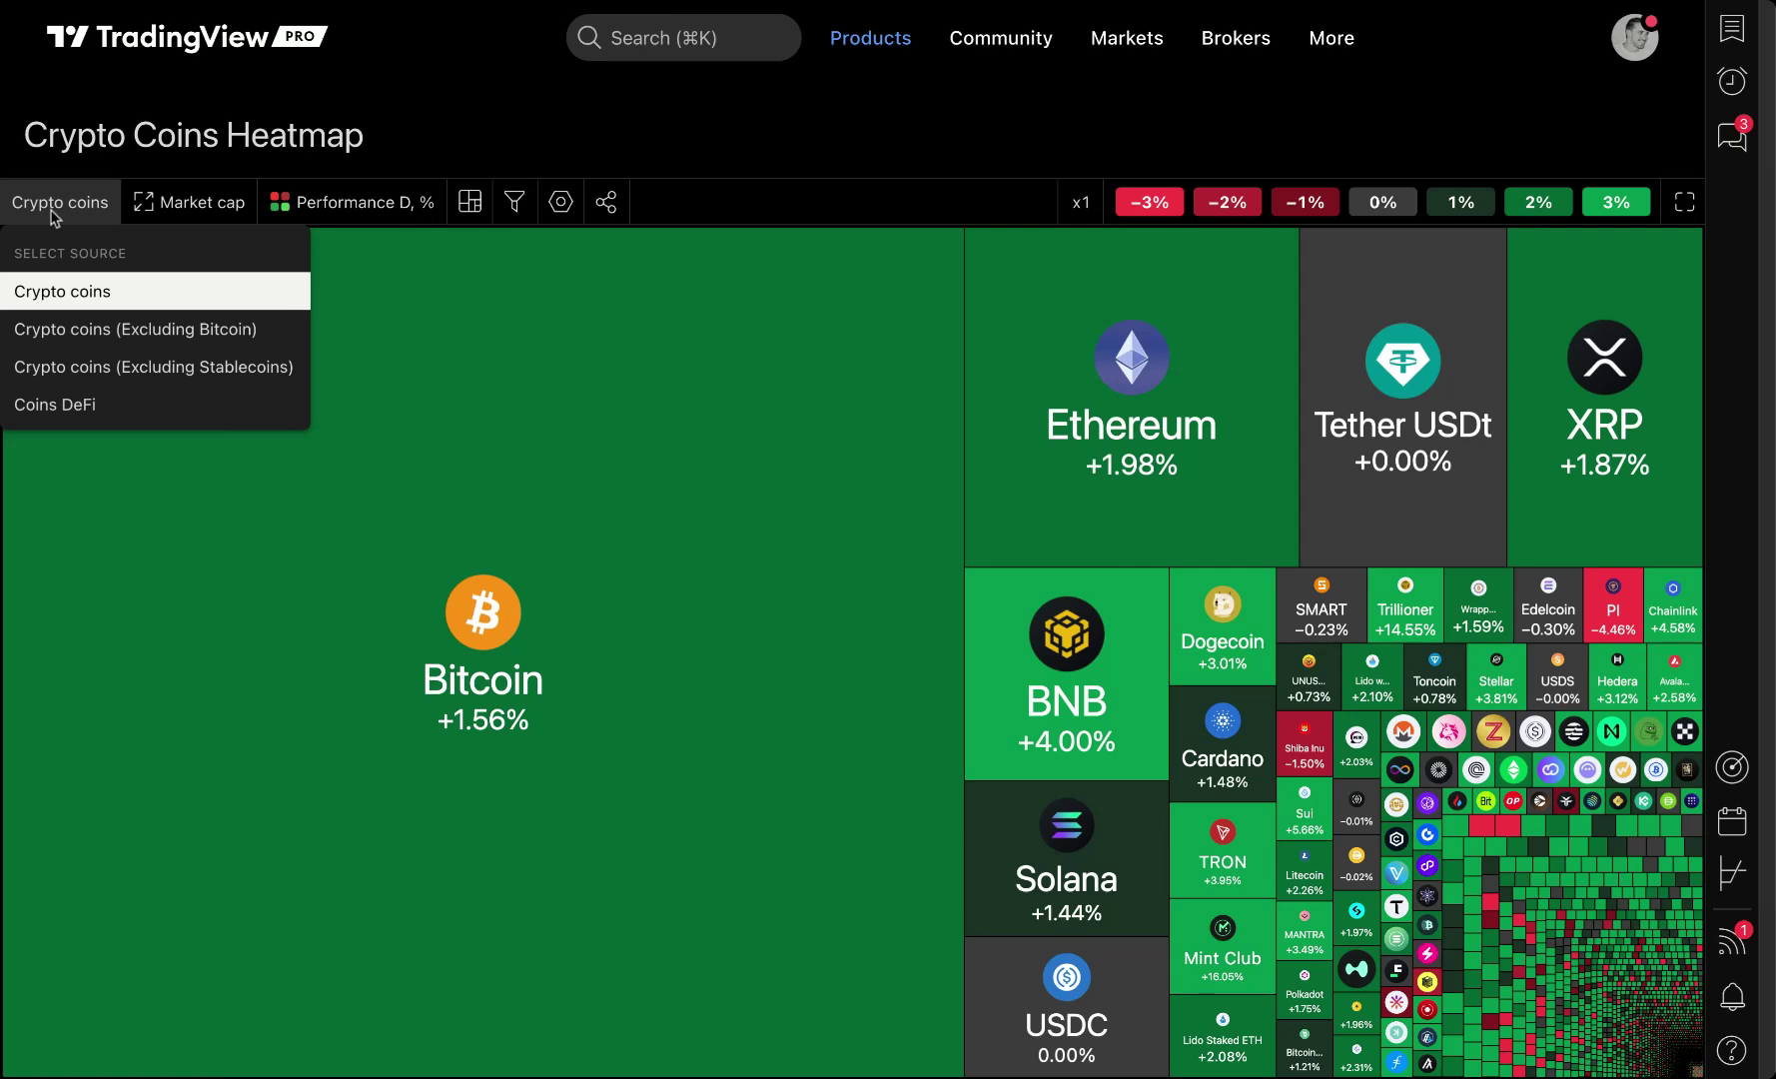
pyautogui.click(54, 208)
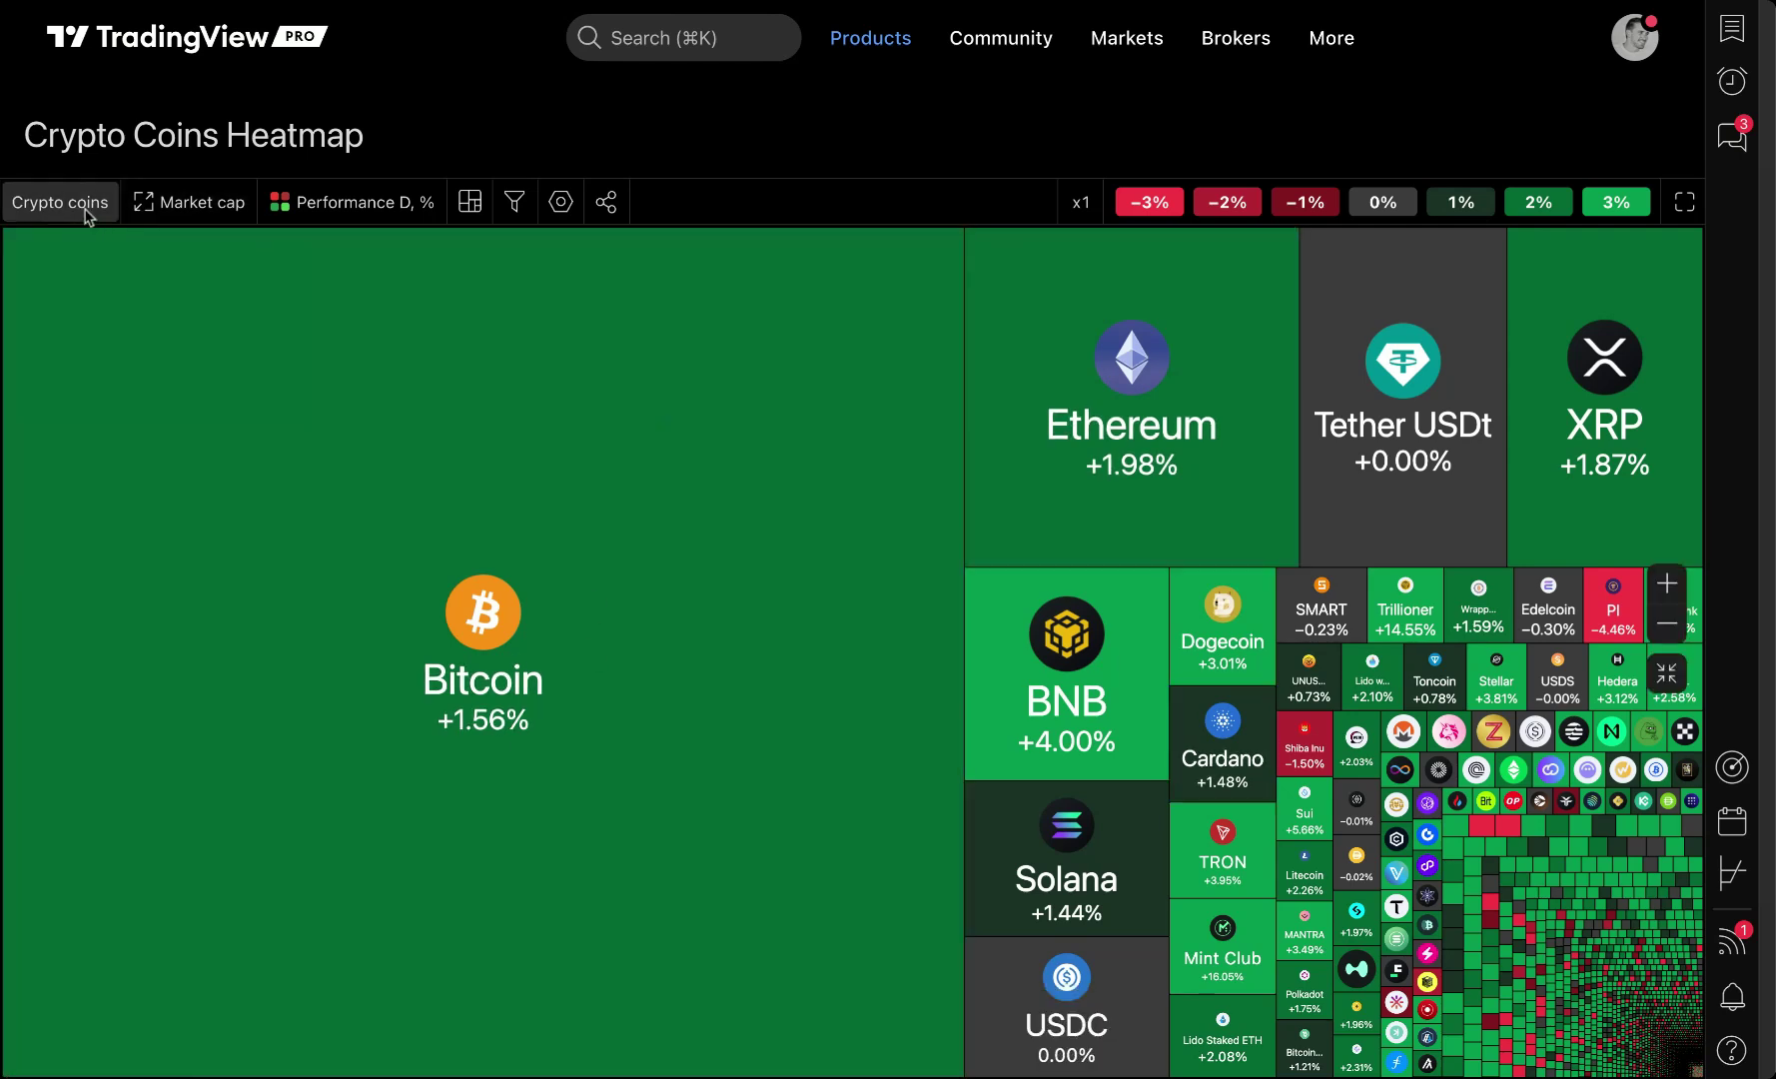
# - Try sizing the crypto heatmap by Total value locked, and return the sizing to Market cap
pyautogui.click(188, 201)
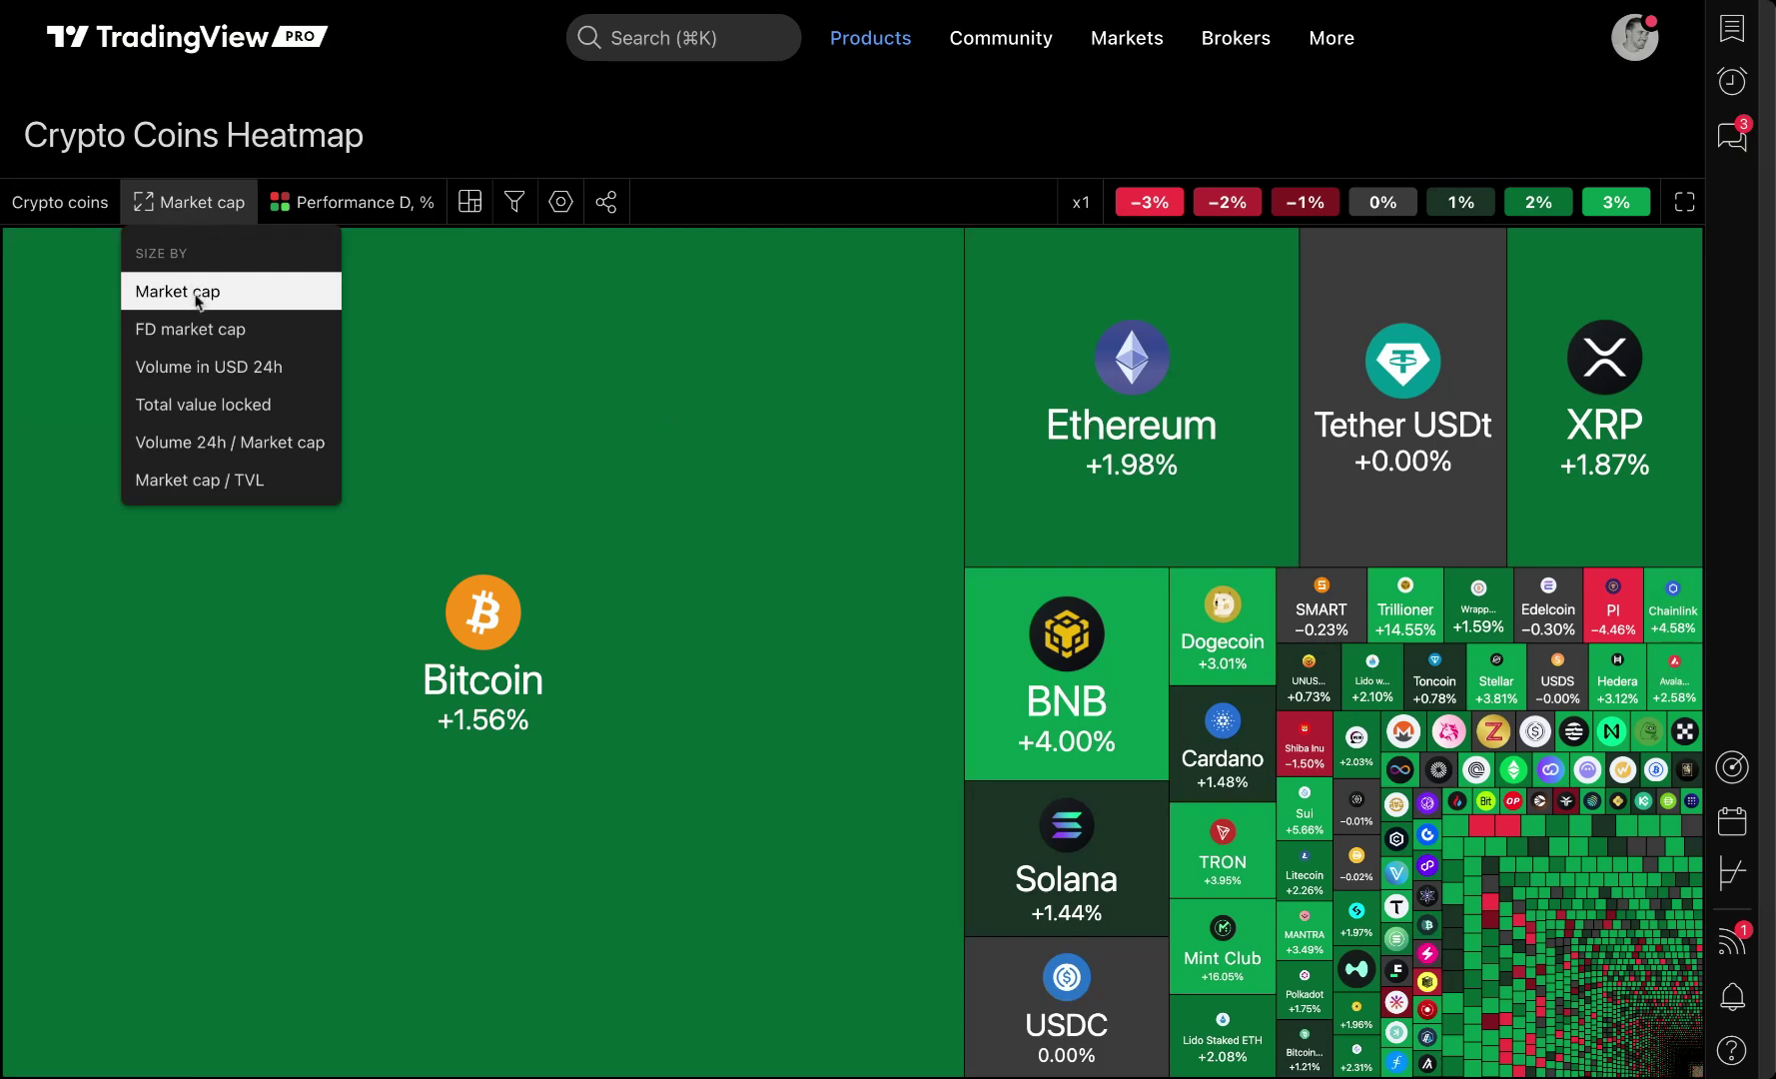
pyautogui.click(241, 403)
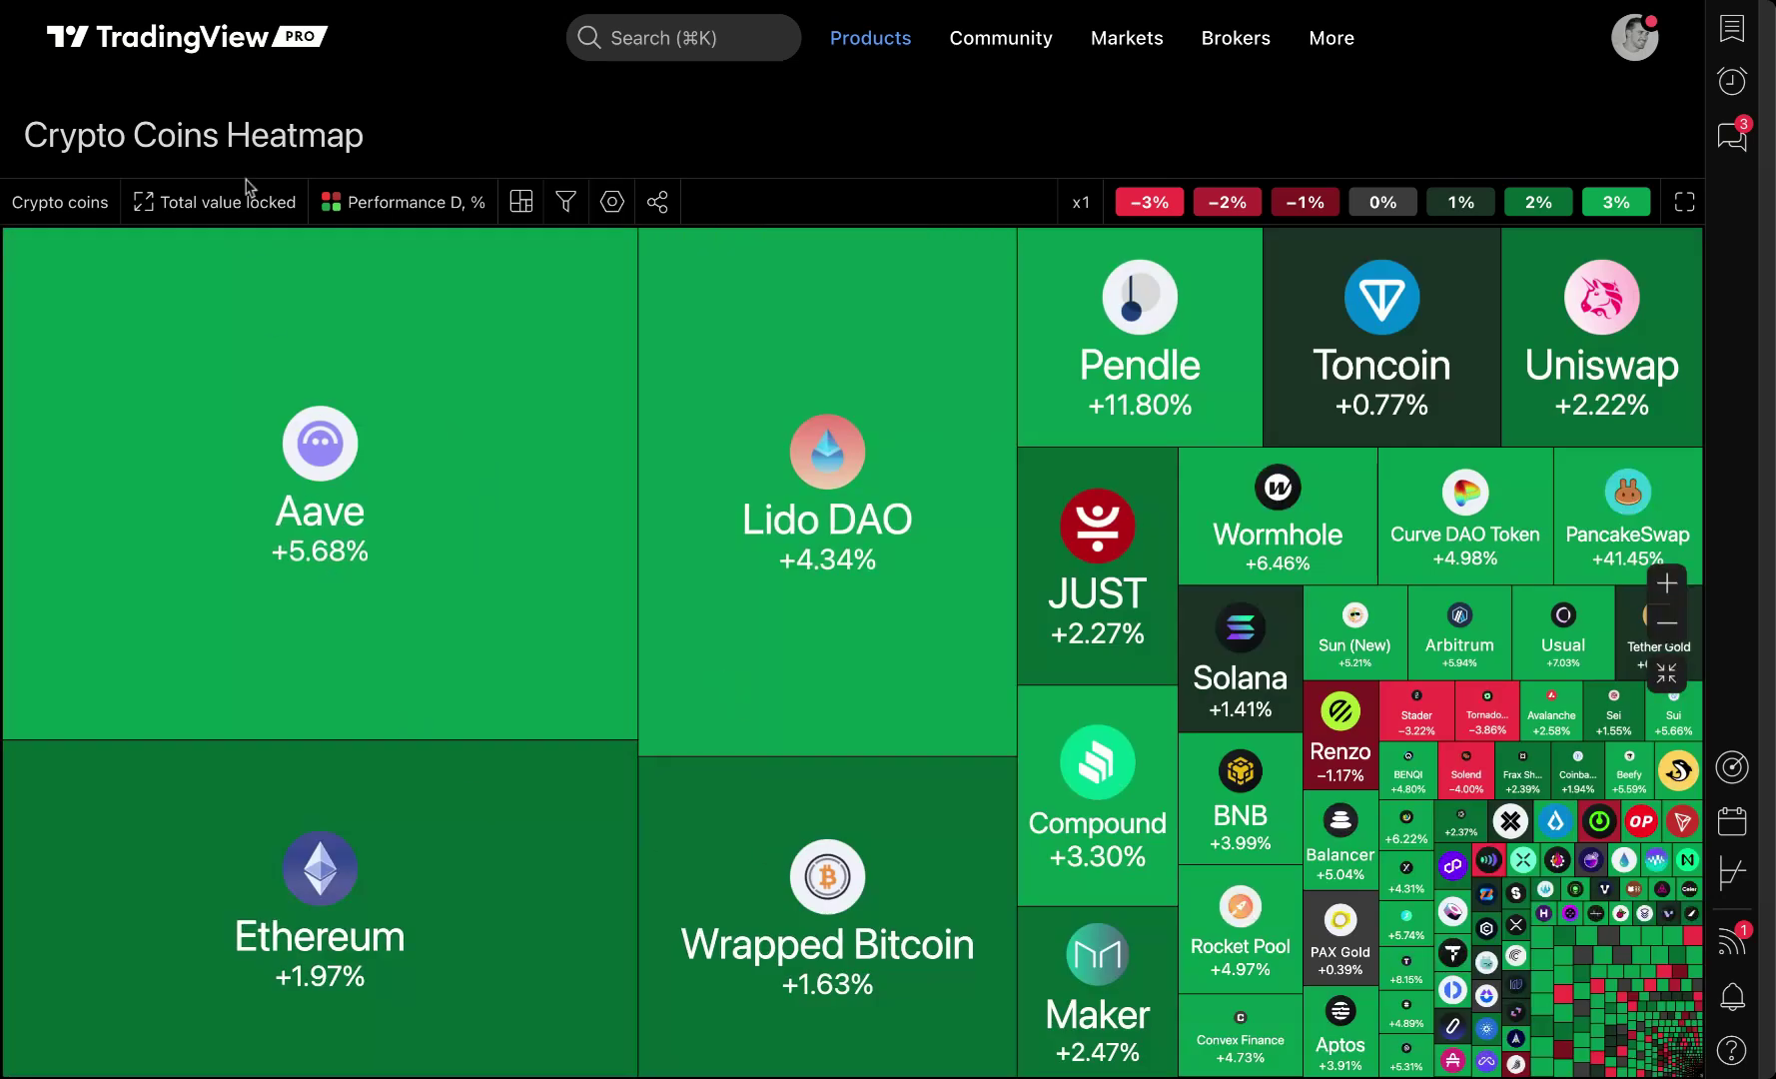
pyautogui.click(230, 210)
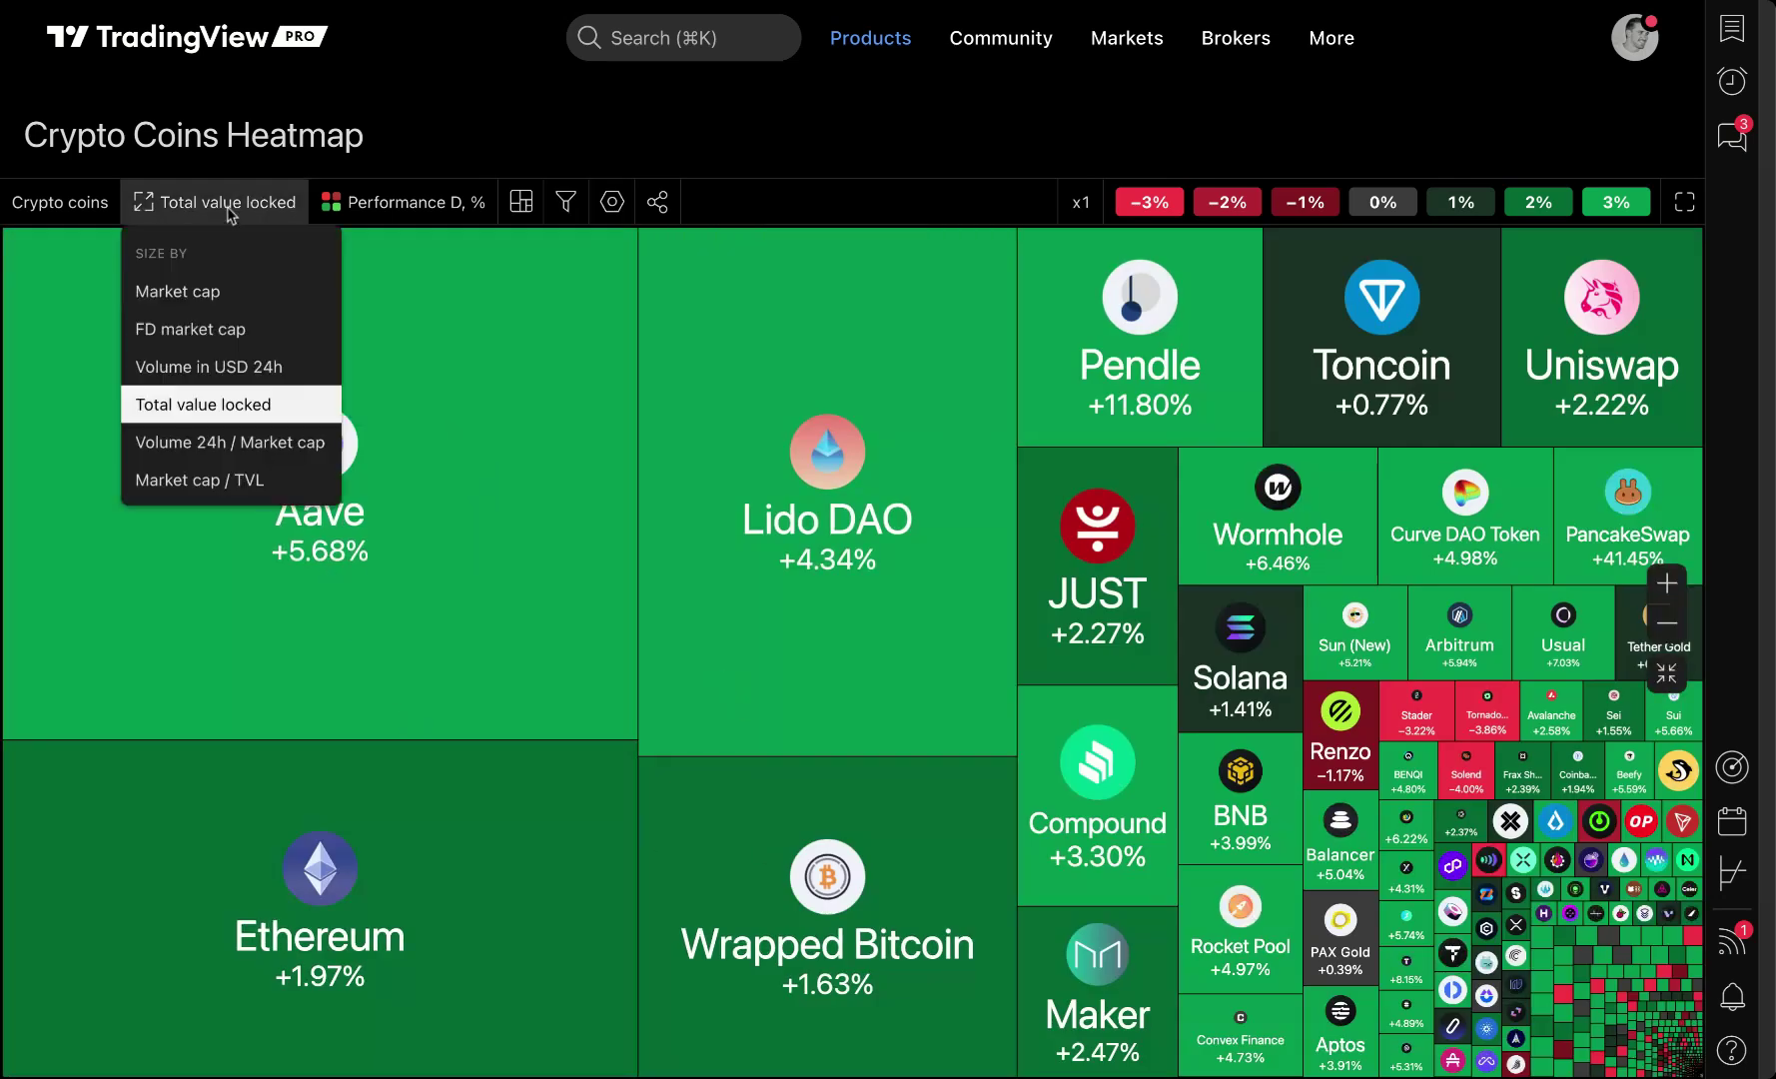
pyautogui.click(165, 290)
# - Try the sources Crypto coins (Excluding Bitcoin) and Coins DeFi on the heatmap, and return the source to Crypto coins
pyautogui.click(60, 204)
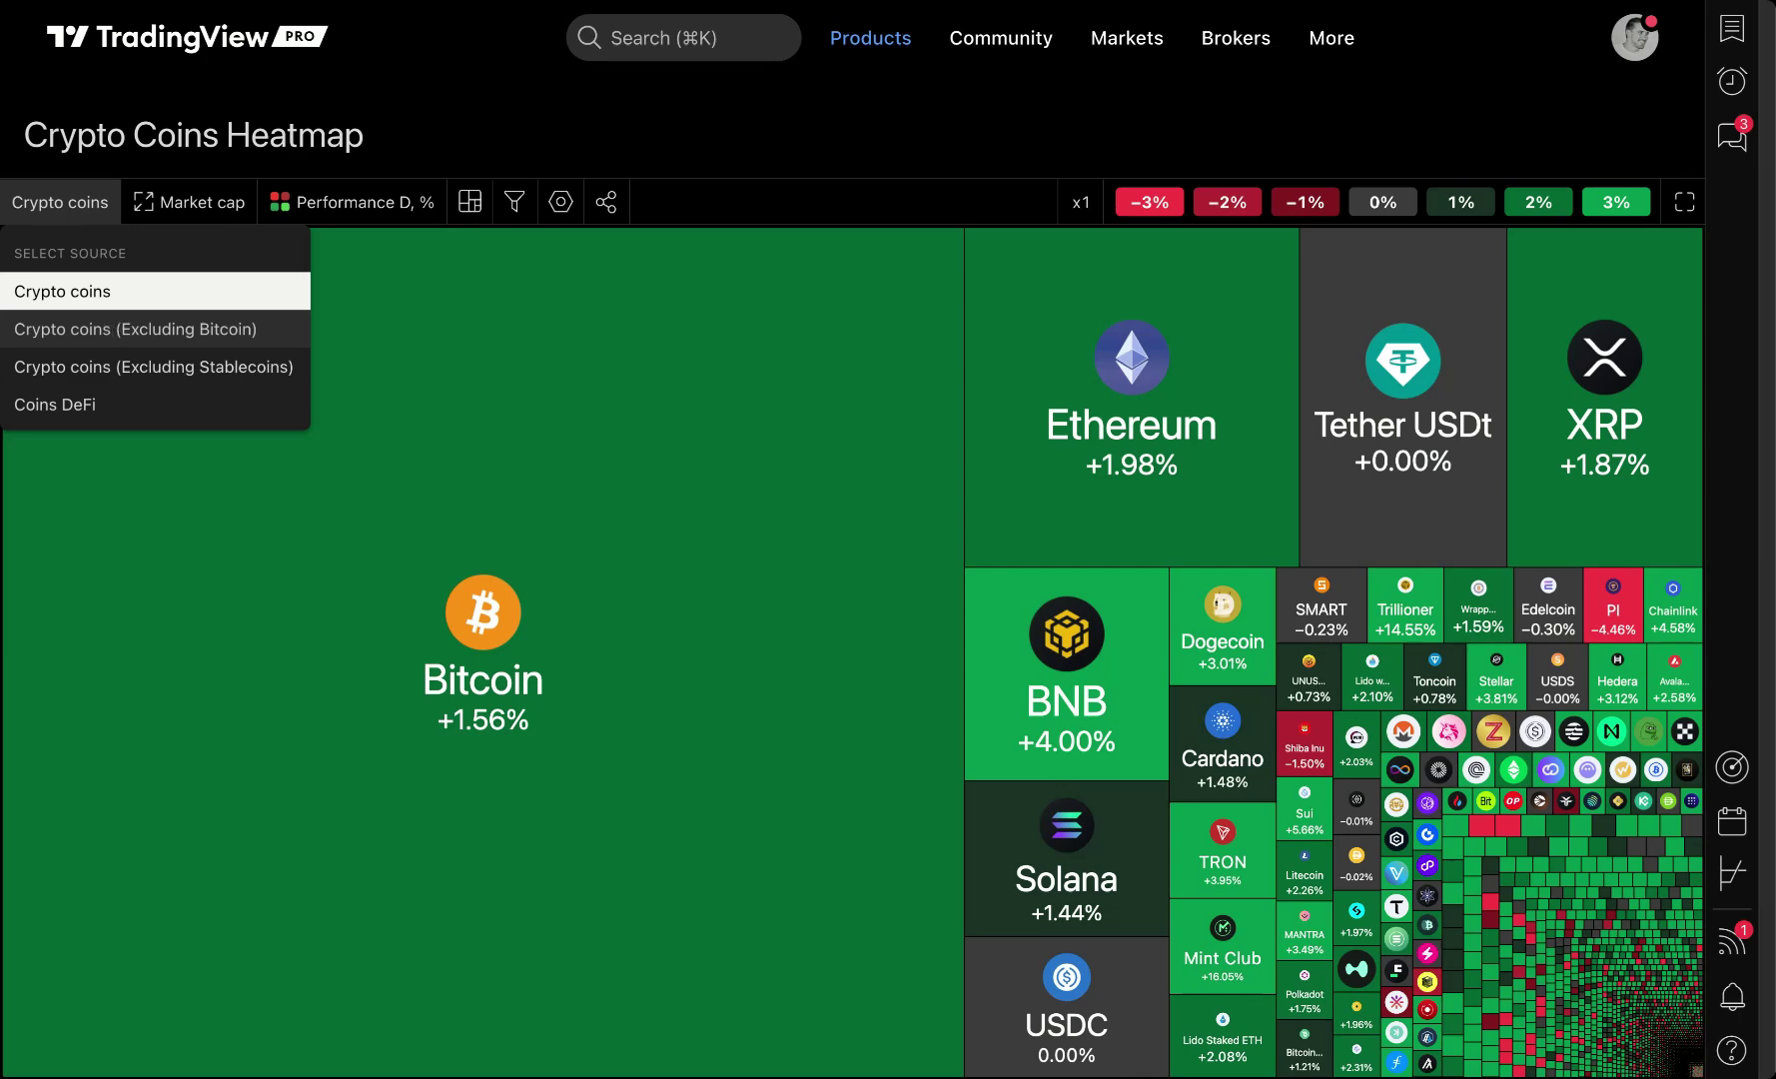
pyautogui.click(150, 329)
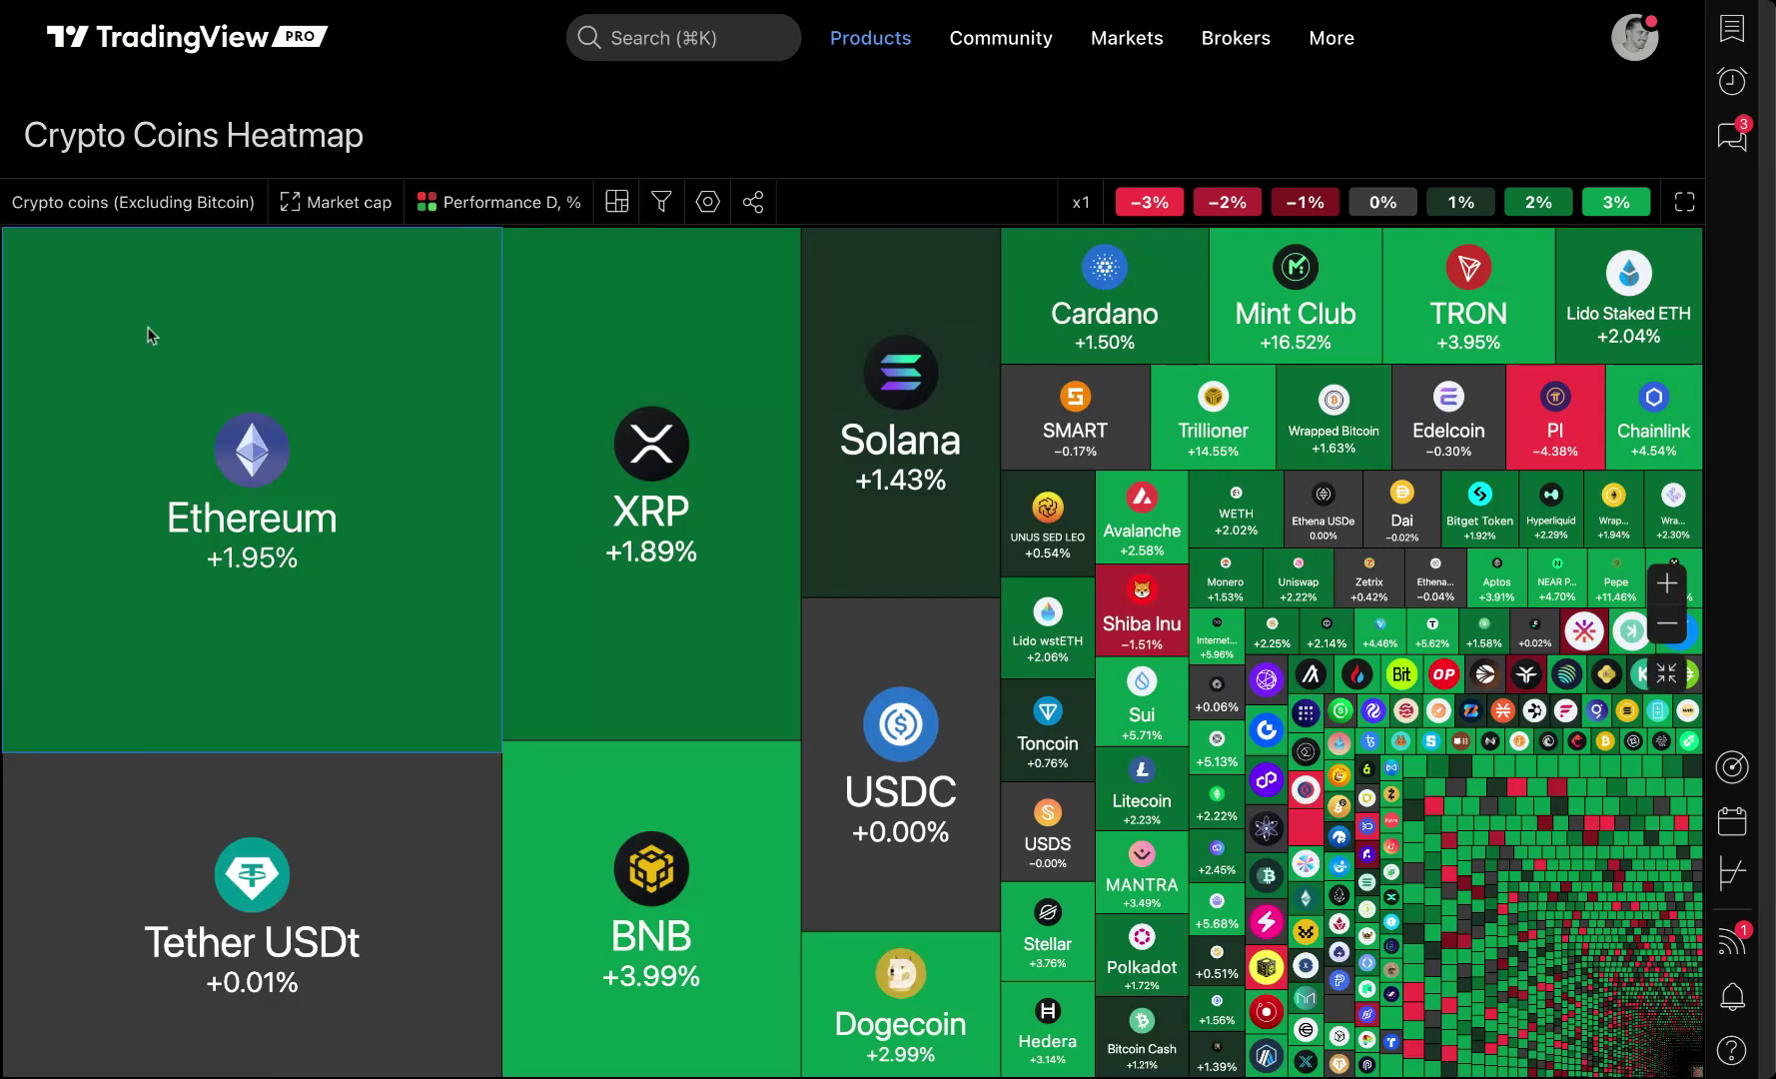
pyautogui.click(154, 202)
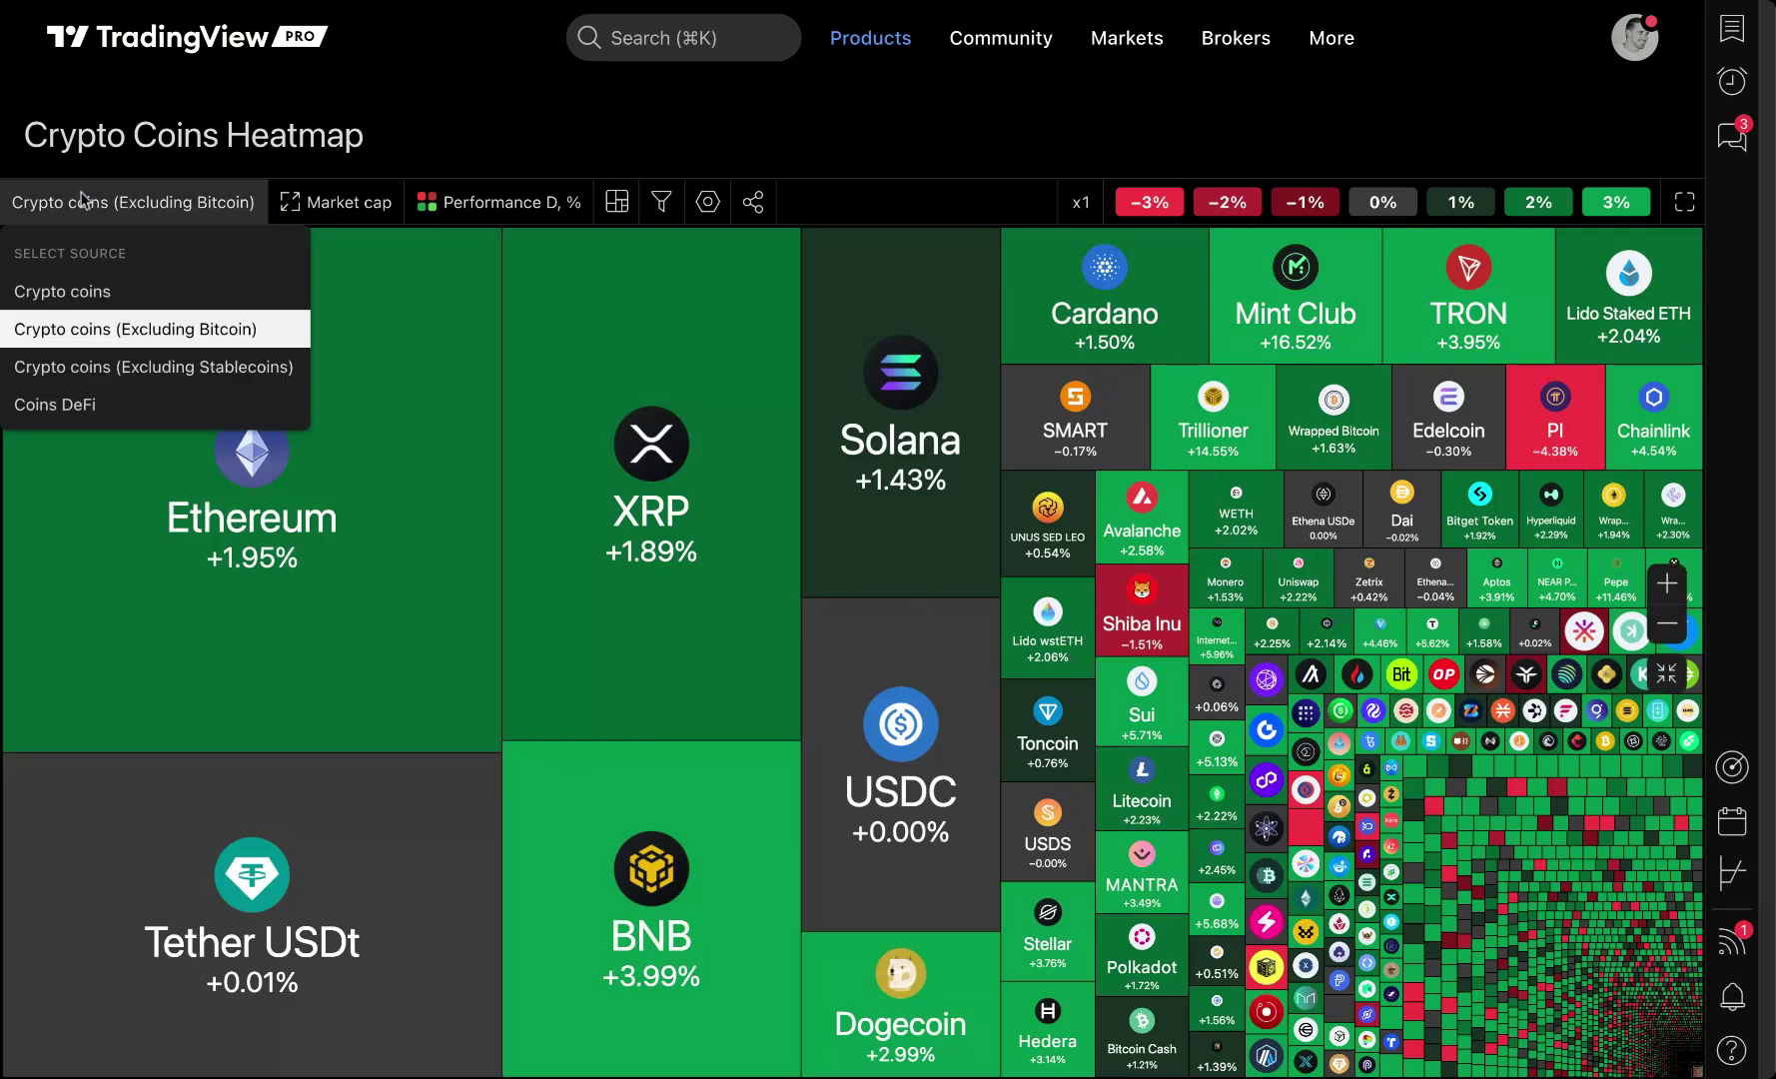
pyautogui.click(100, 405)
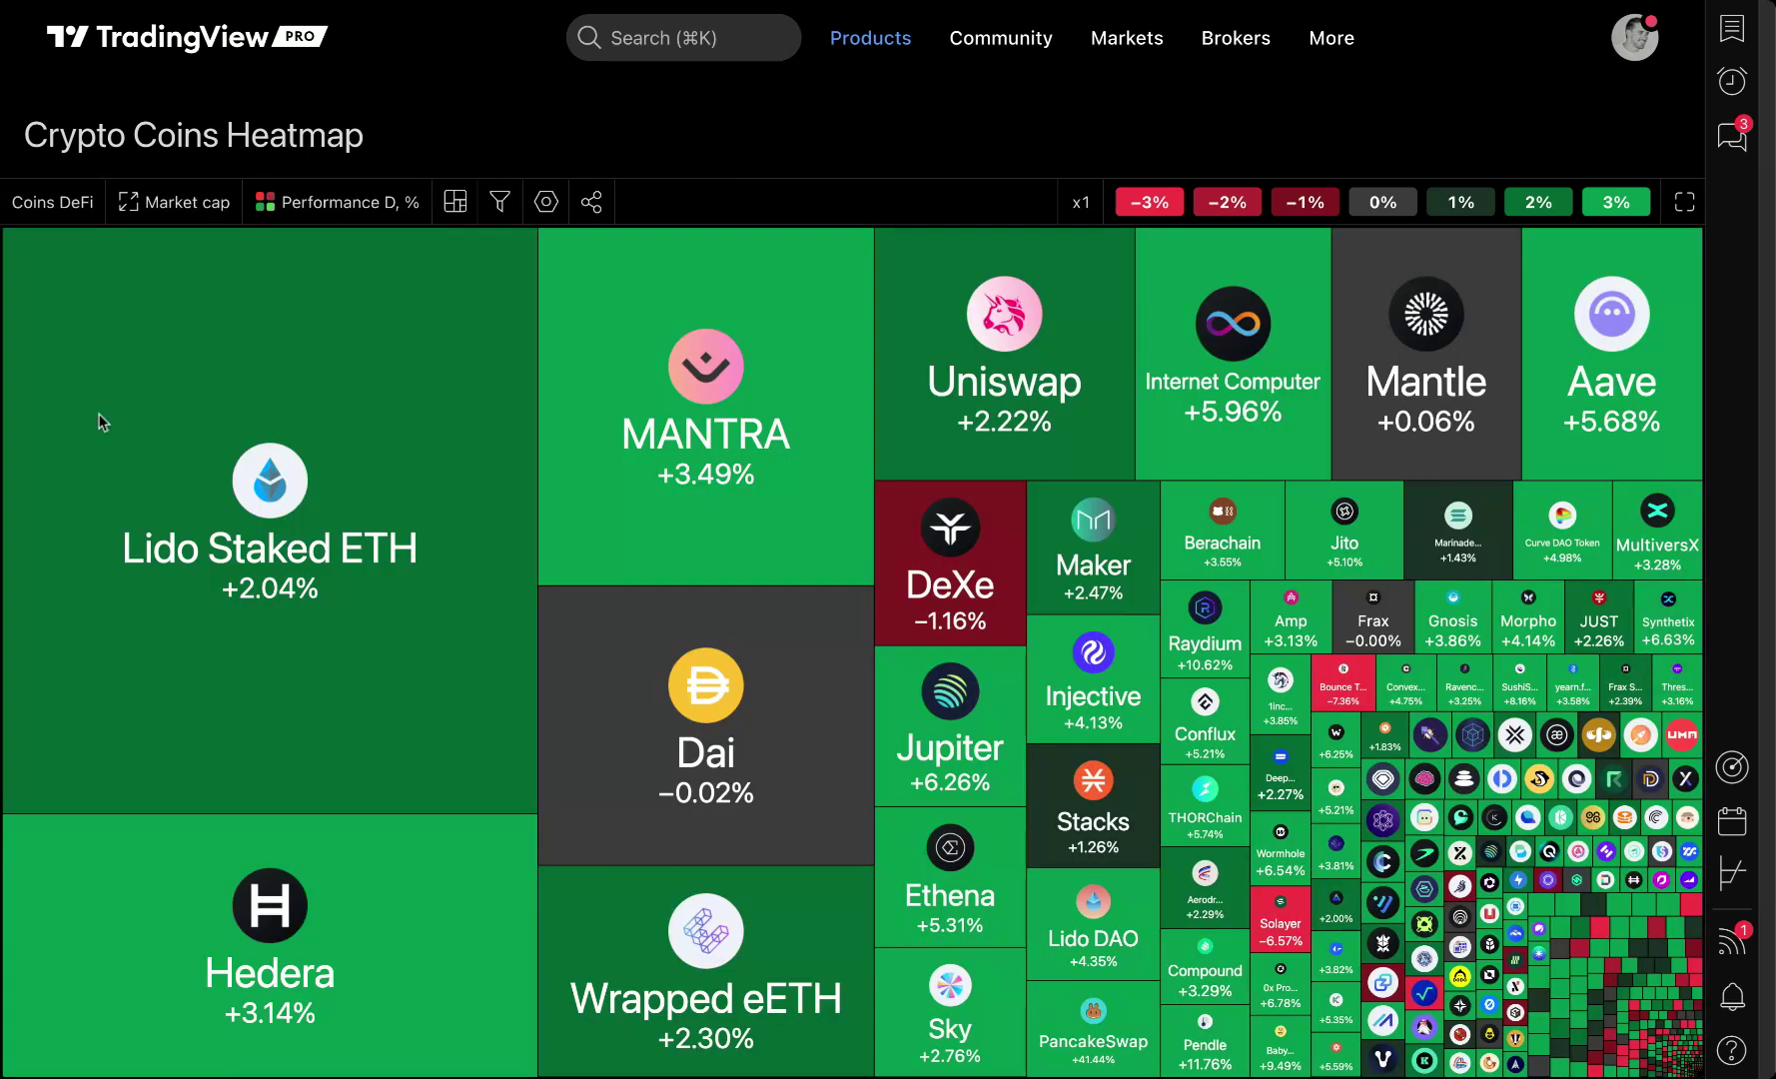
pyautogui.click(55, 204)
pyautogui.click(70, 291)
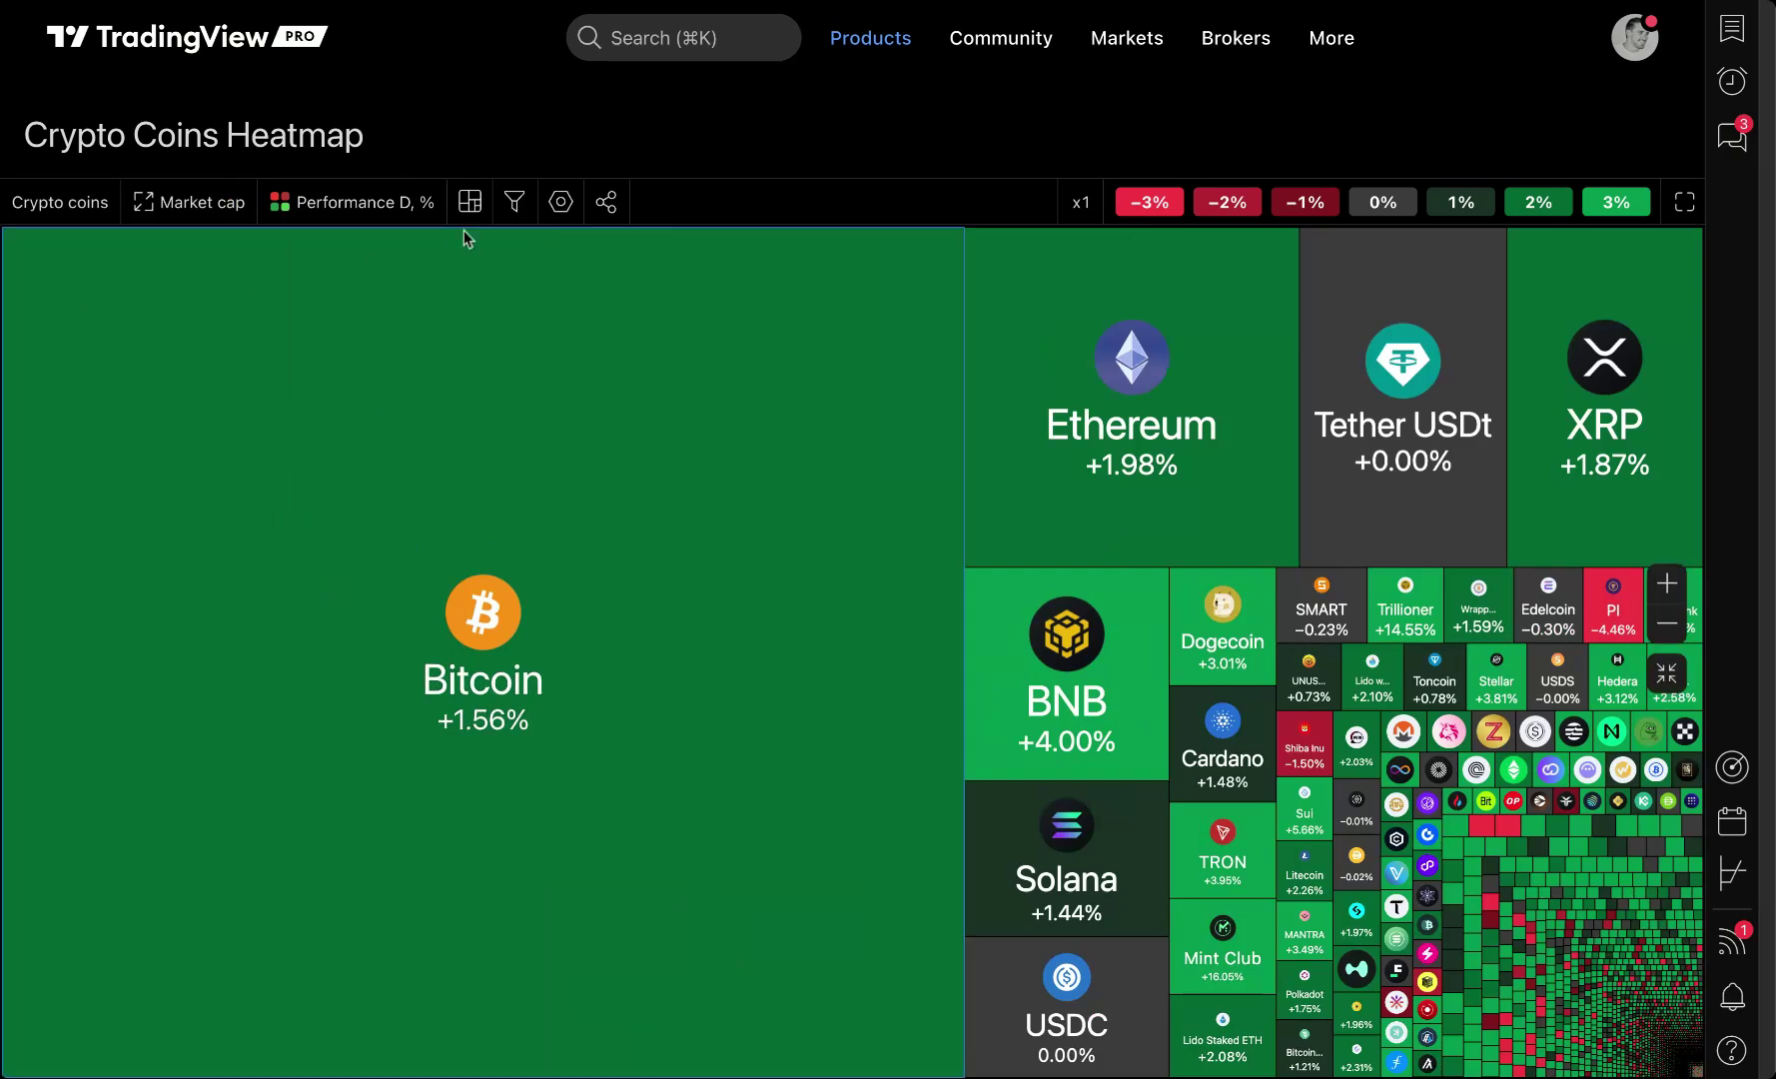
# - Bring up the list of available screeners and heatmaps
pyautogui.moveTo(902, 45)
pyautogui.moveTo(976, 247)
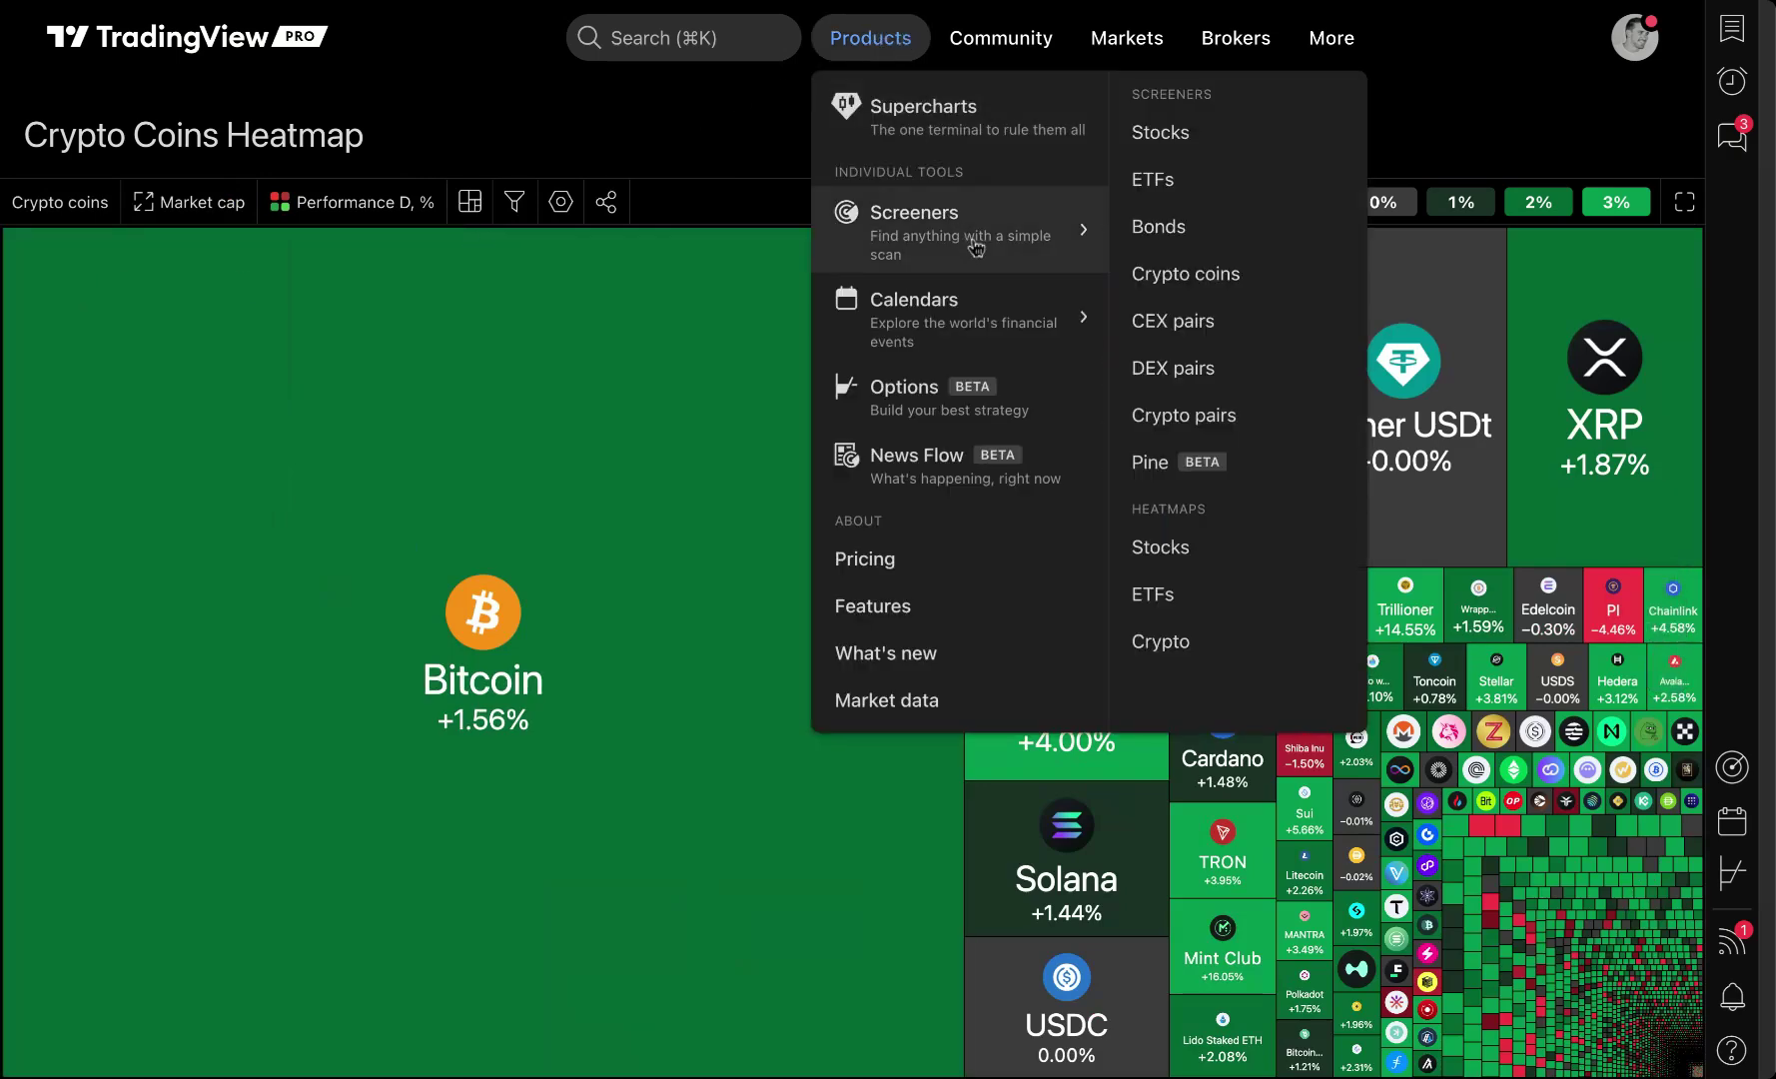